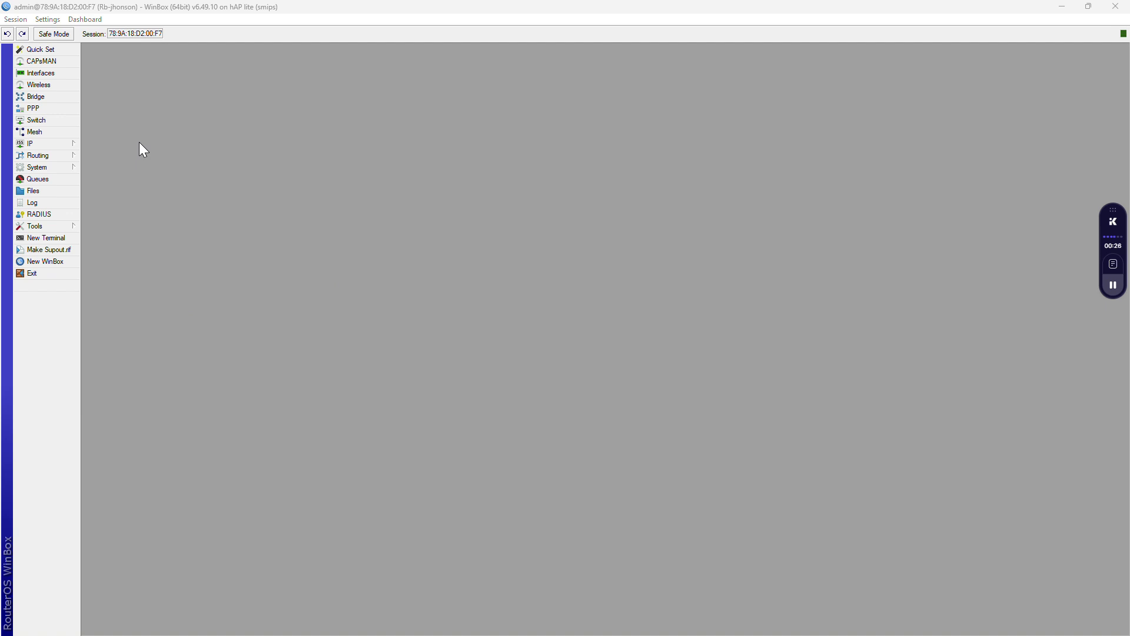
Step: Switch to the MikroTik MTCNA PDF and read the wireless history, band notes and LAB 14 peer-to-peer topology
key("alt+Tab")
key("alt+Tab")
key("alt+Tab")
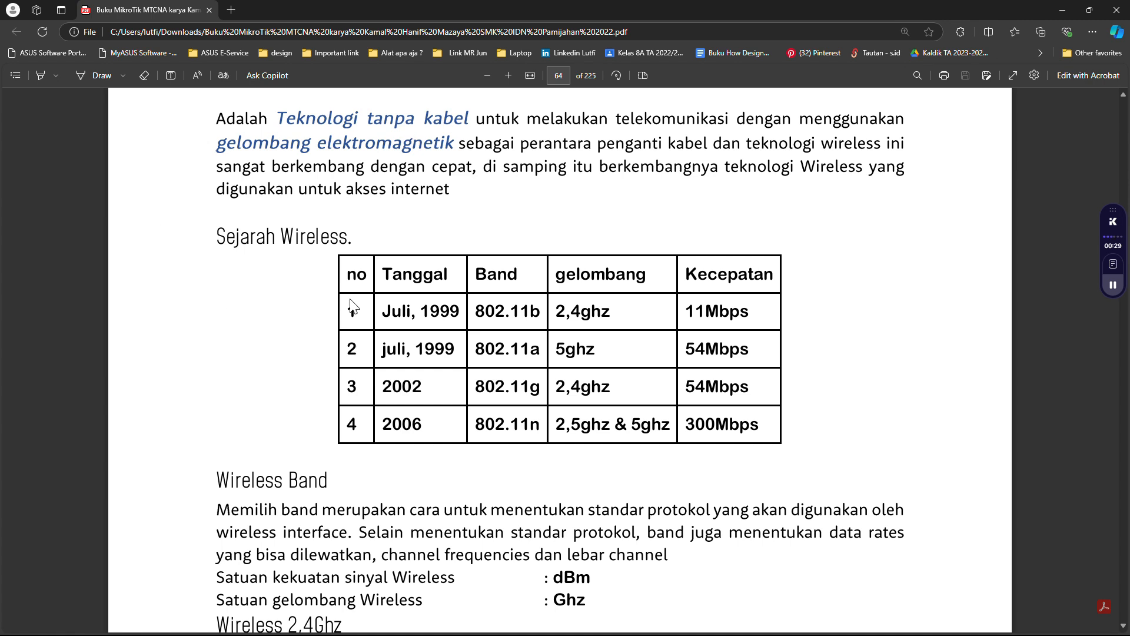
scroll(364, 327, "down", 1)
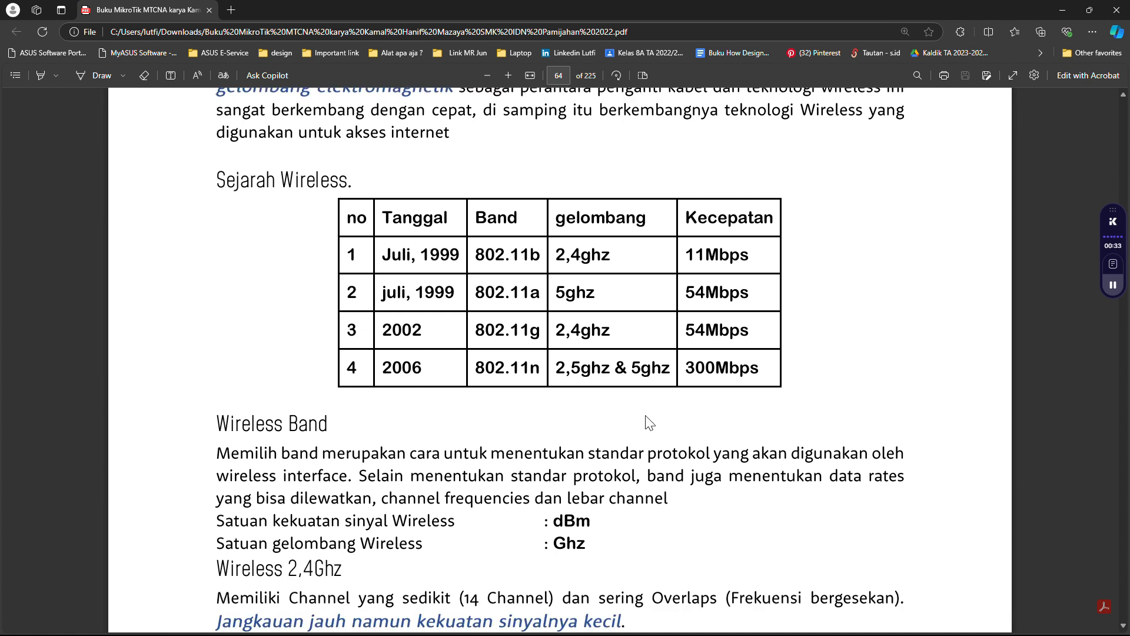
scroll(789, 324, "down", 3)
scroll(789, 324, "down", 12)
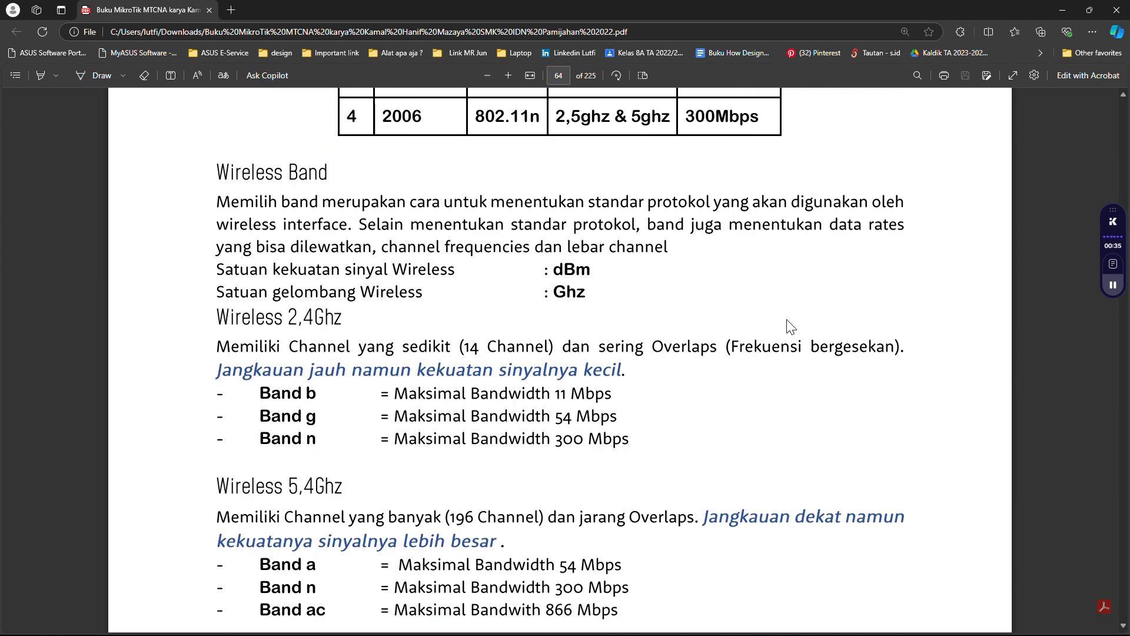
scroll(788, 325, "down", 2)
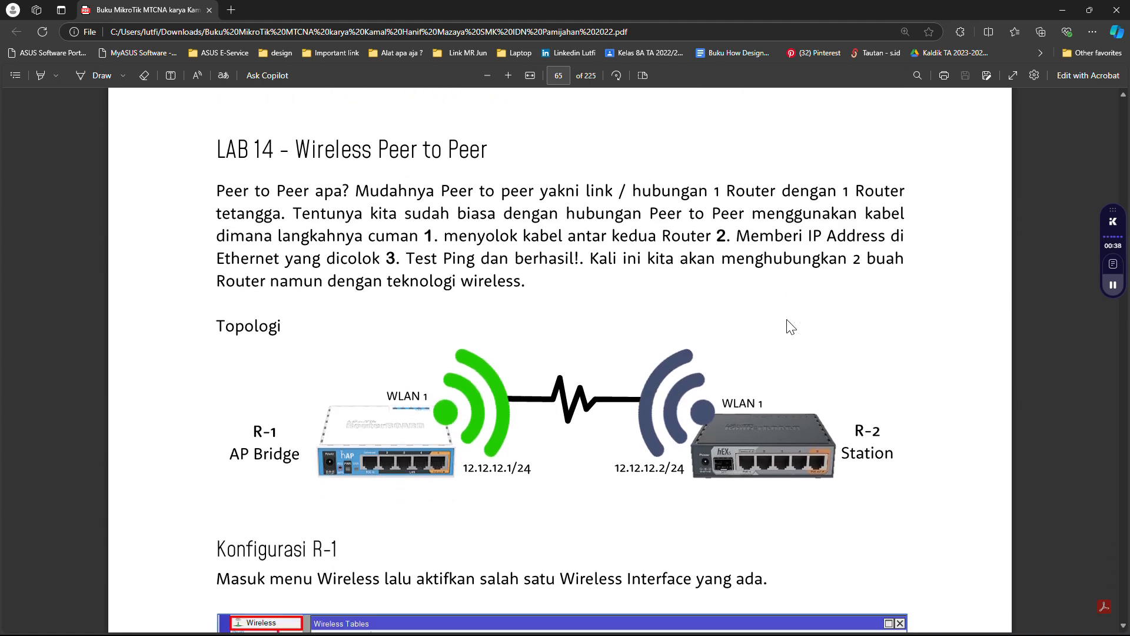
scroll(789, 326, "down", 1)
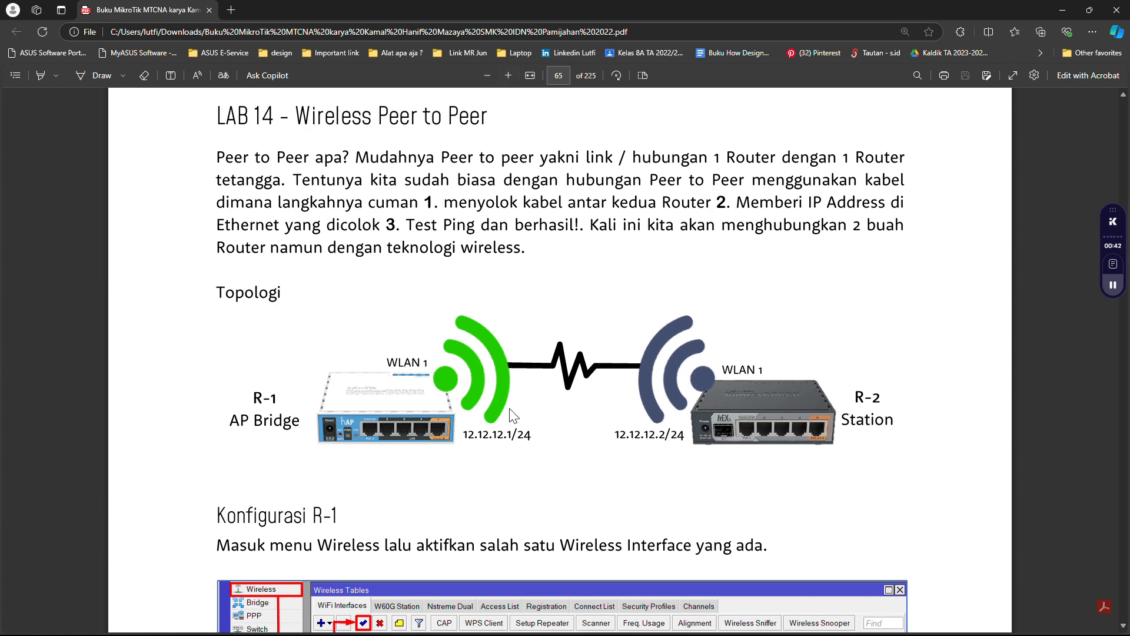
scroll(514, 416, "down", 2)
scroll(514, 416, "up", 2)
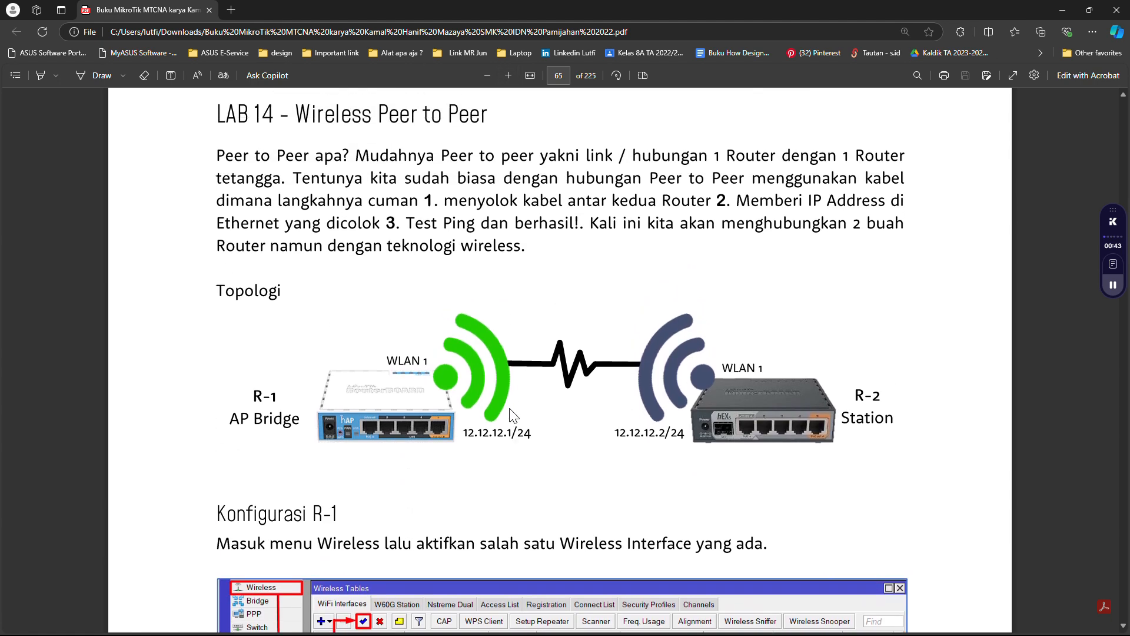
Step: Switch back to WinBox, check the router's IP address list and close it
key("alt+Tab")
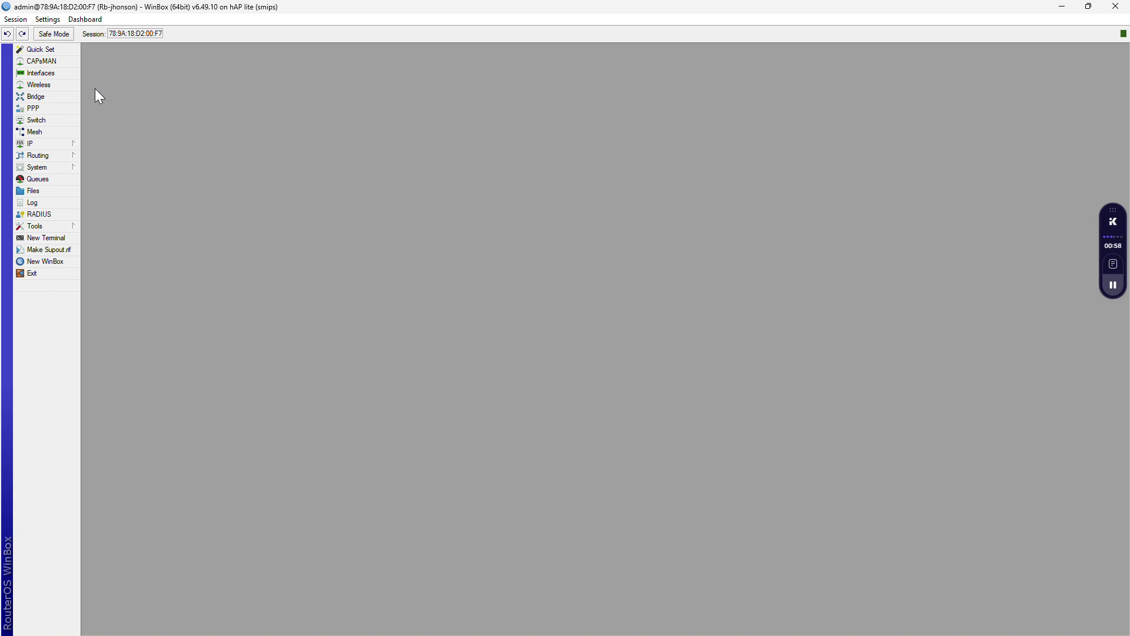
left_click(32, 143)
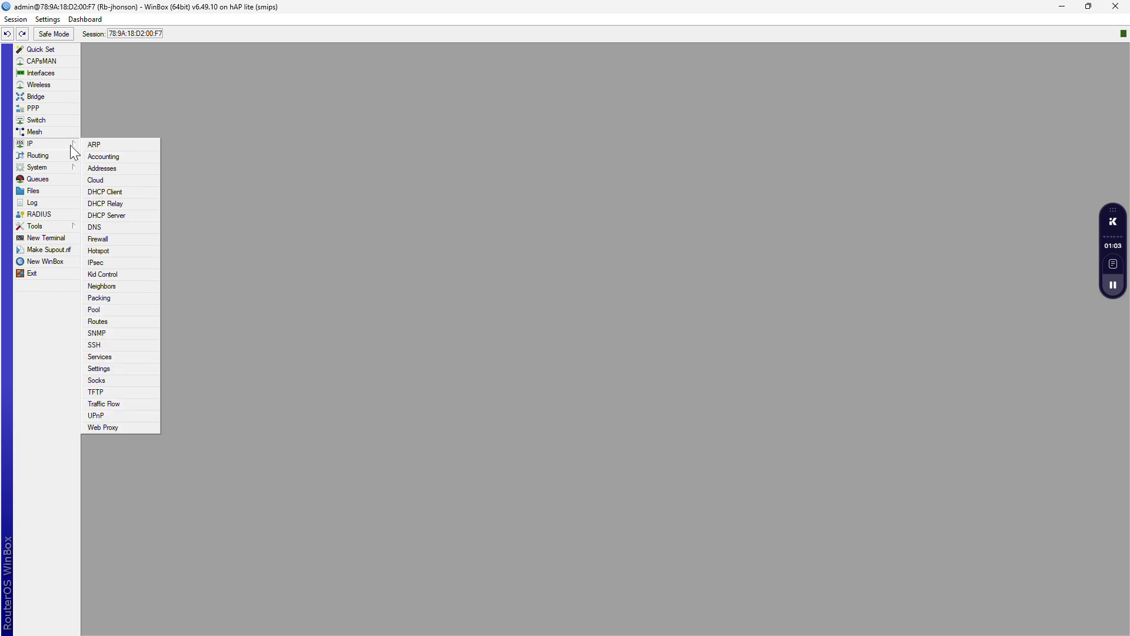
left_click(101, 172)
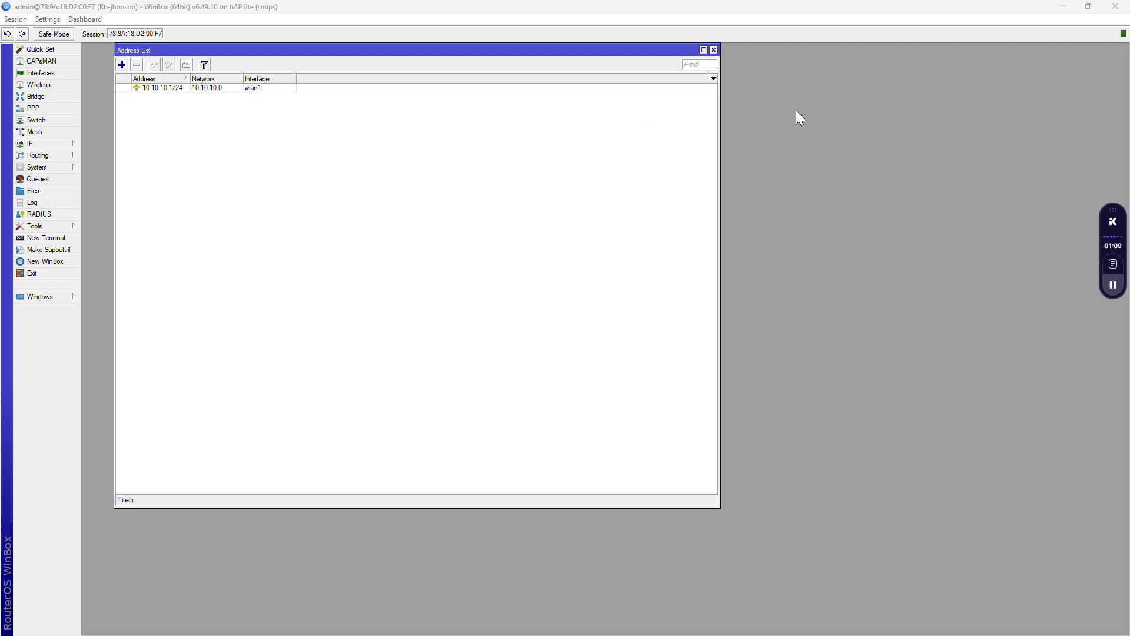
left_click(714, 50)
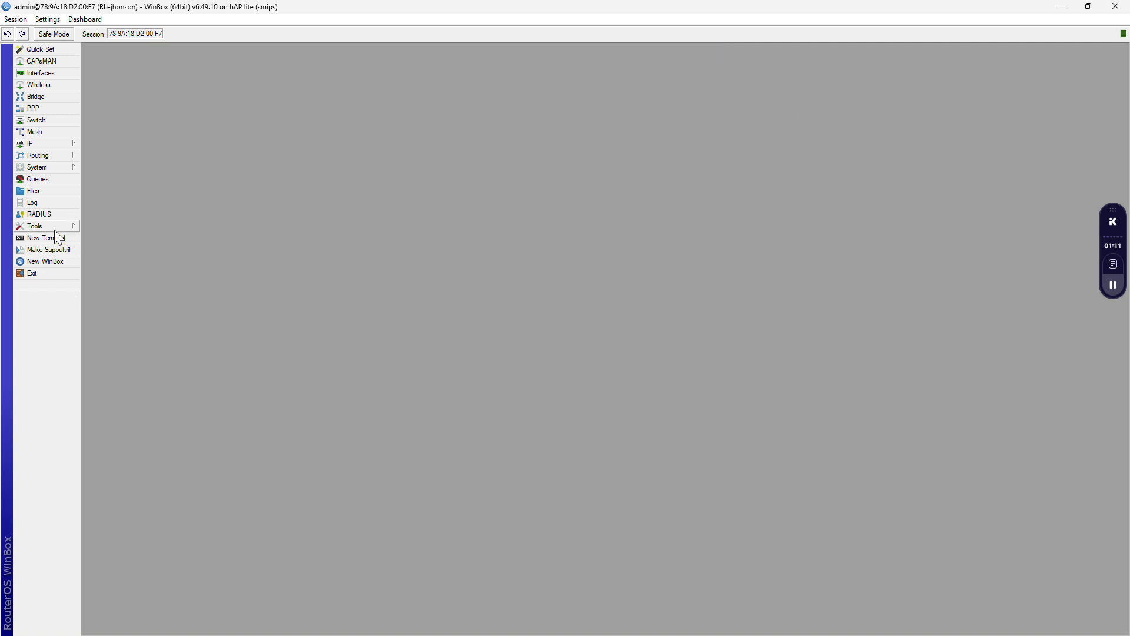
Step: Open the wlan1 interface's wireless settings and set the SSID to "R-1 minta konek"
left_click(48, 89)
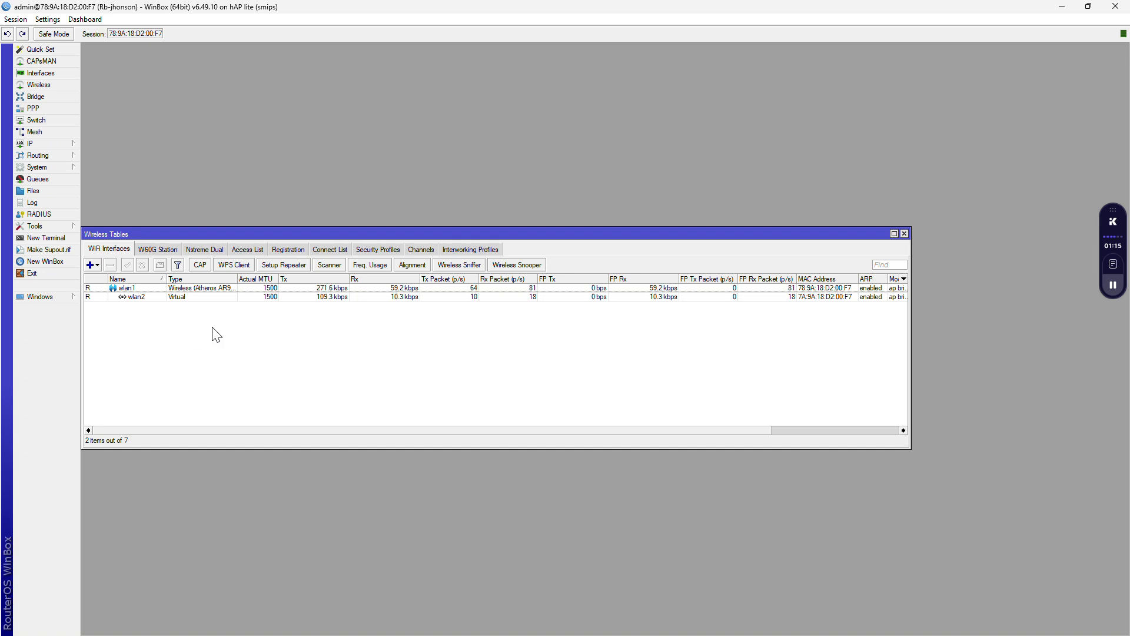
left_click(130, 289)
double_click(131, 293)
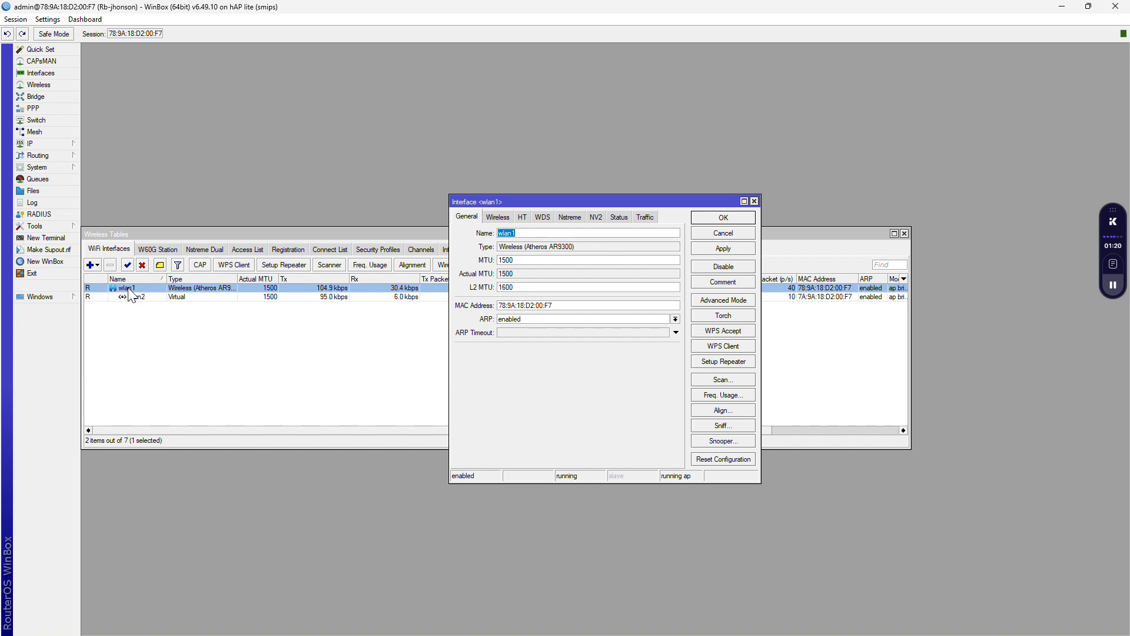
left_click(499, 219)
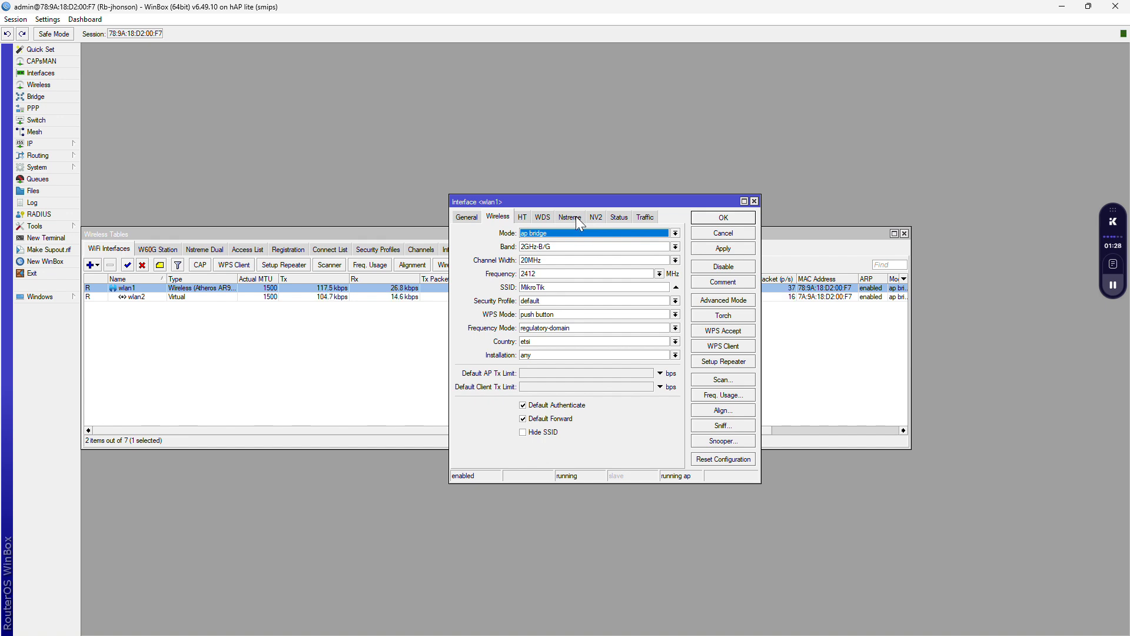
left_click(551, 288)
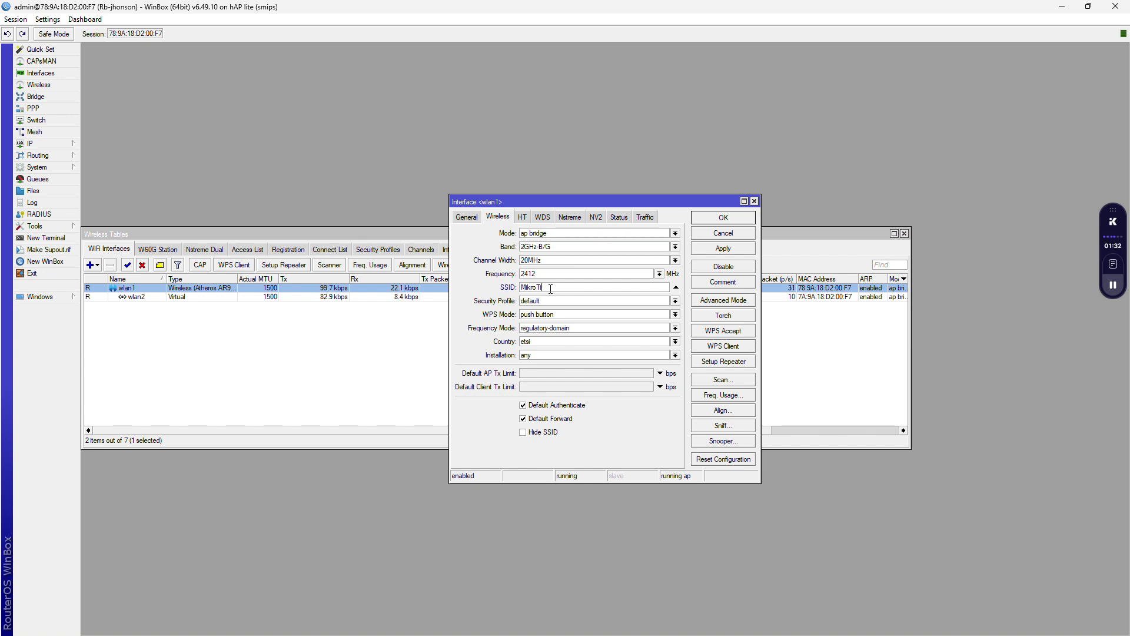
key("BackSpace")
key("BackSpace")
key("BackSpace")
key("BackSpace")
key("BackSpace")
key("BackSpace")
key("BackSpace")
type("R-1 minta konek")
Step: Show wlan1's advanced settings, set the radio name to "R-1 Minta konek" and save the interface
left_click(714, 301)
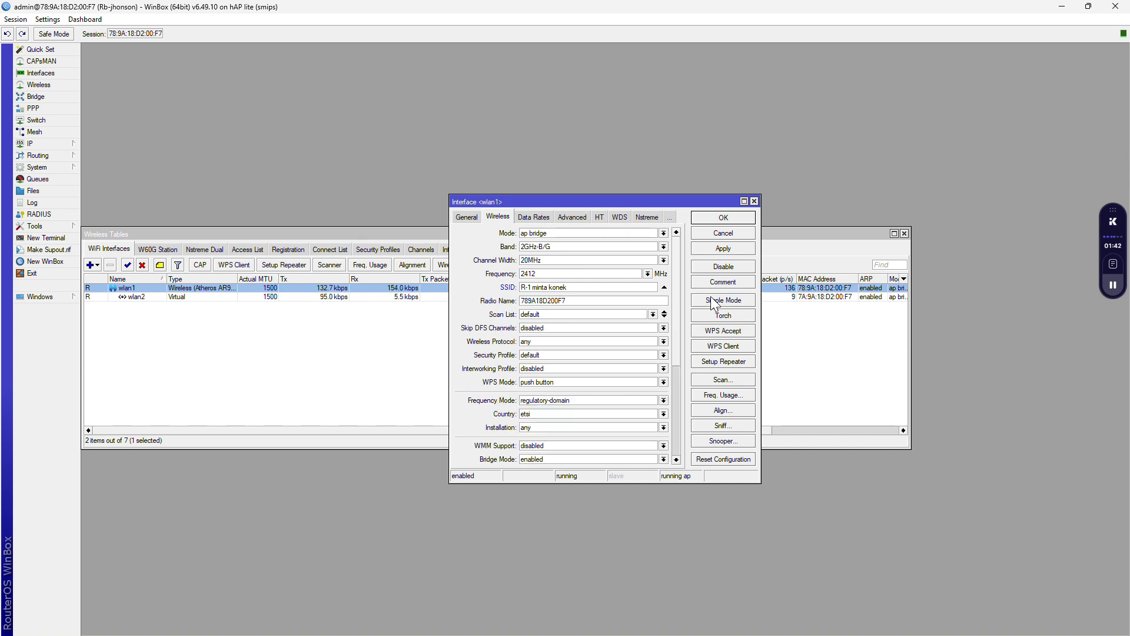
left_click_drag(568, 304, 493, 308)
key("BackSpace")
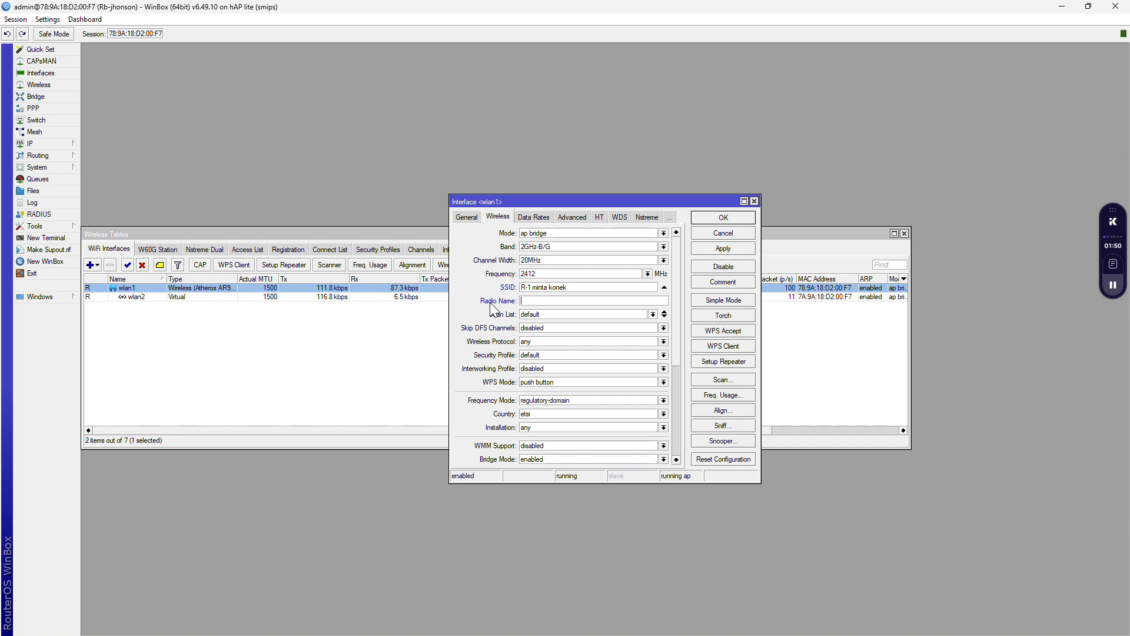
type("-1 Minta konek")
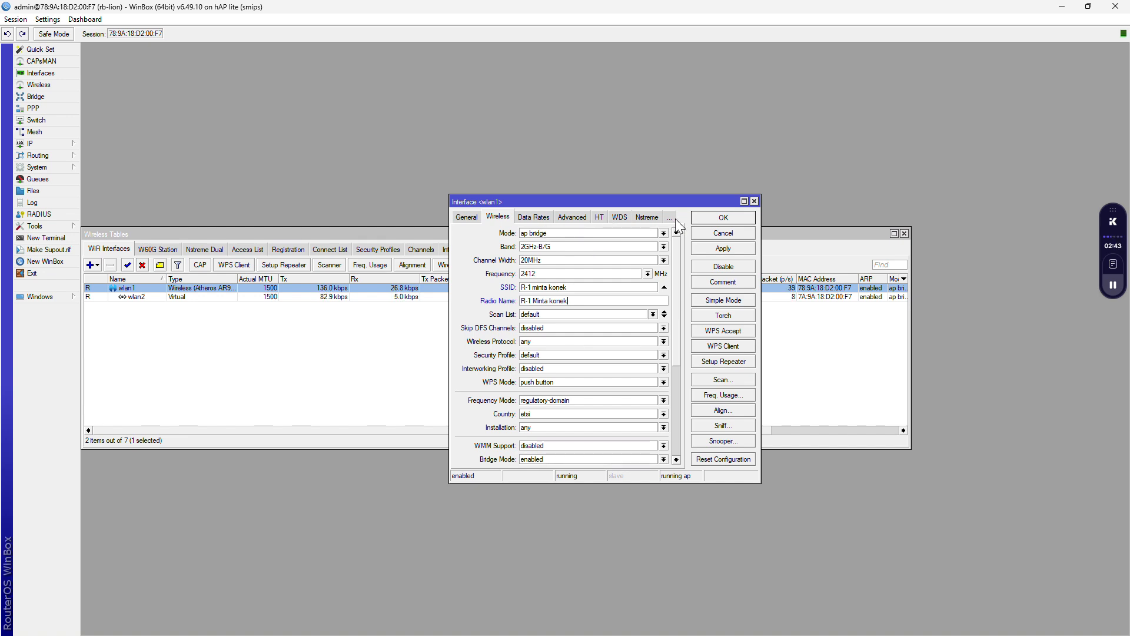
left_click(726, 221)
Step: Switch to the WinBox login window and try to connect to the neighbor router rb-lion as admin
key("alt+Tab")
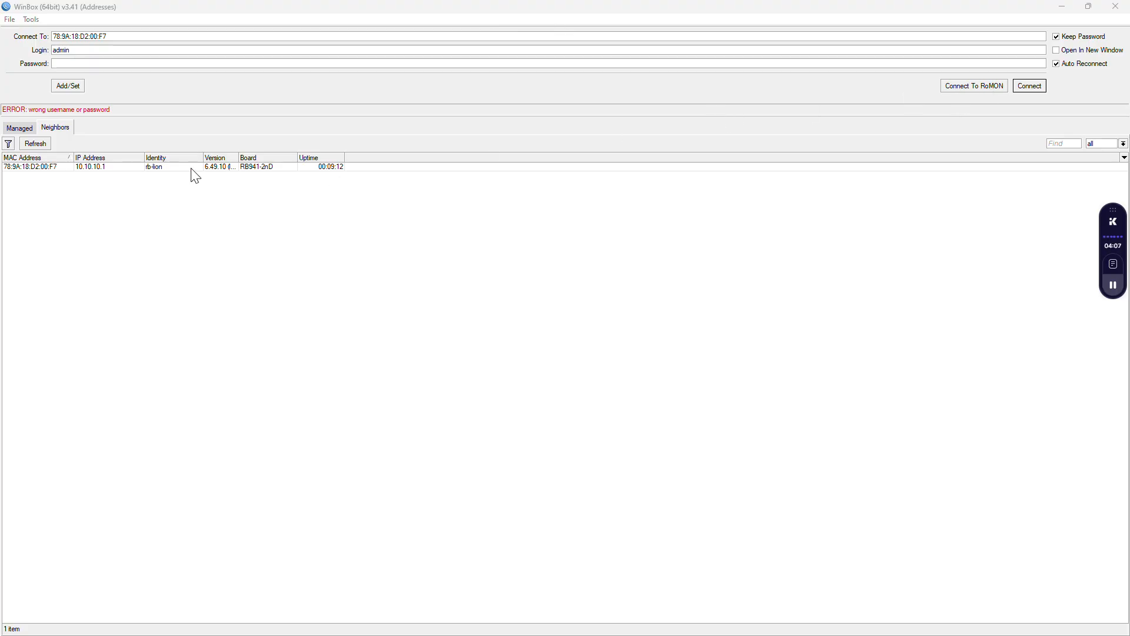
left_click(37, 168)
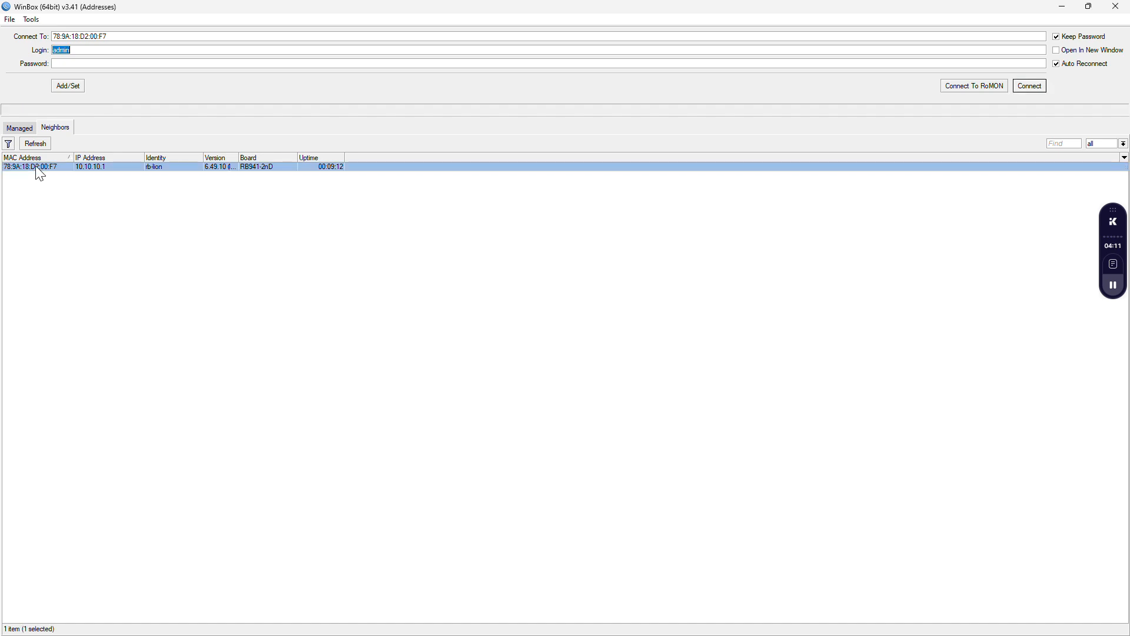
left_click(1041, 89)
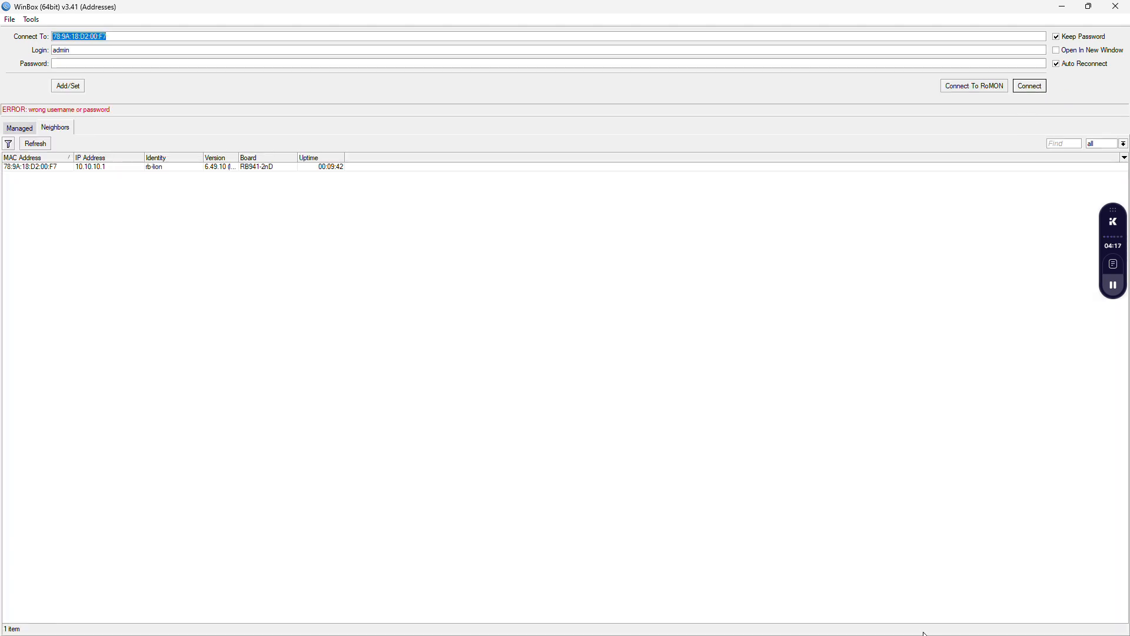
Step: Check in the Windows Wi-Fi list which wireless network the computer is connected to
key("super")
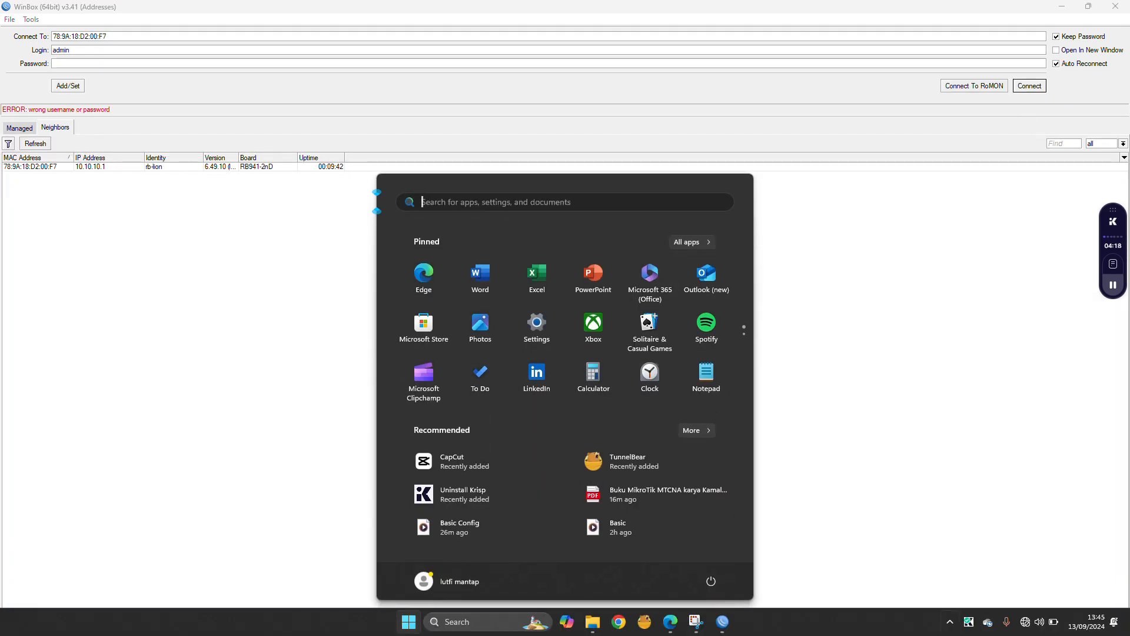
left_click(1035, 626)
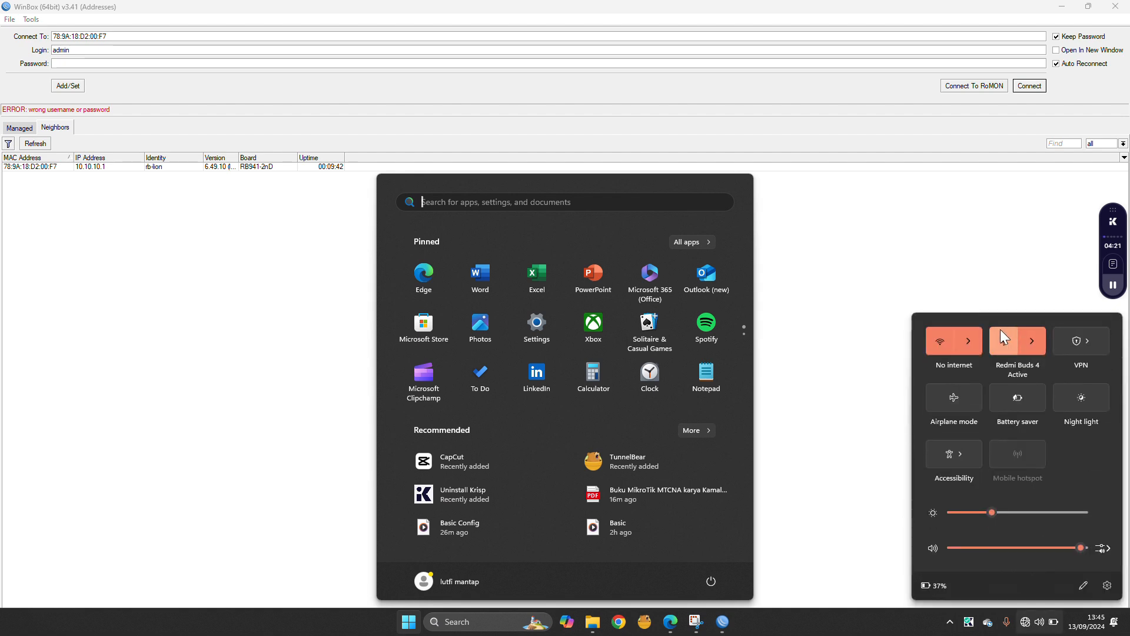
left_click(977, 334)
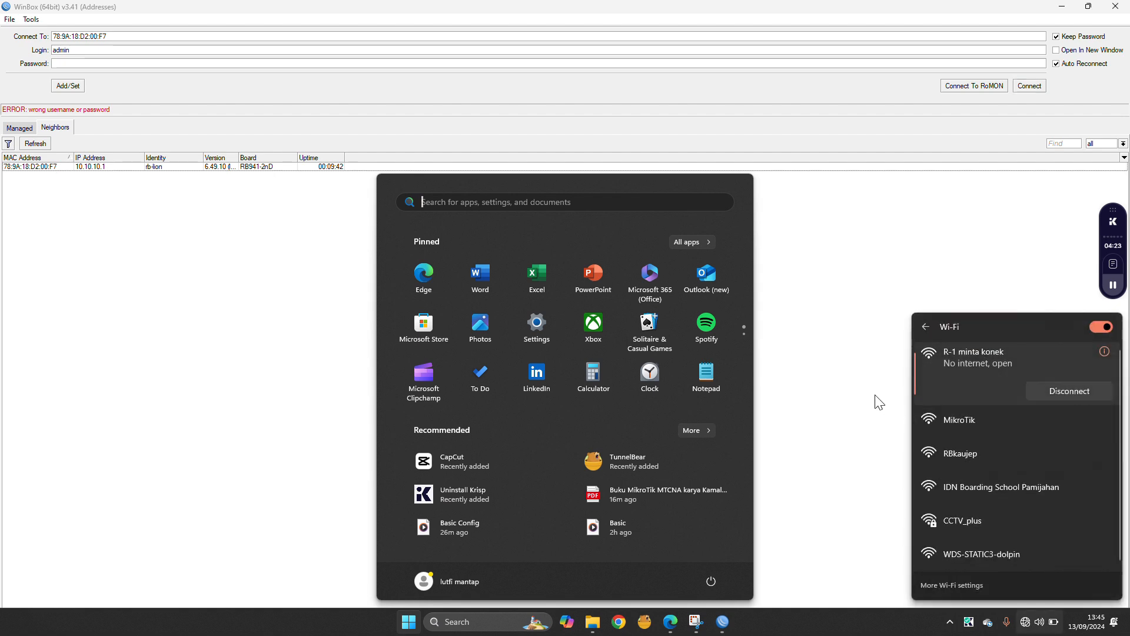
left_click(263, 146)
Step: Refresh the neighbor list and retry the admin connection to the rb-lion router
left_click(37, 143)
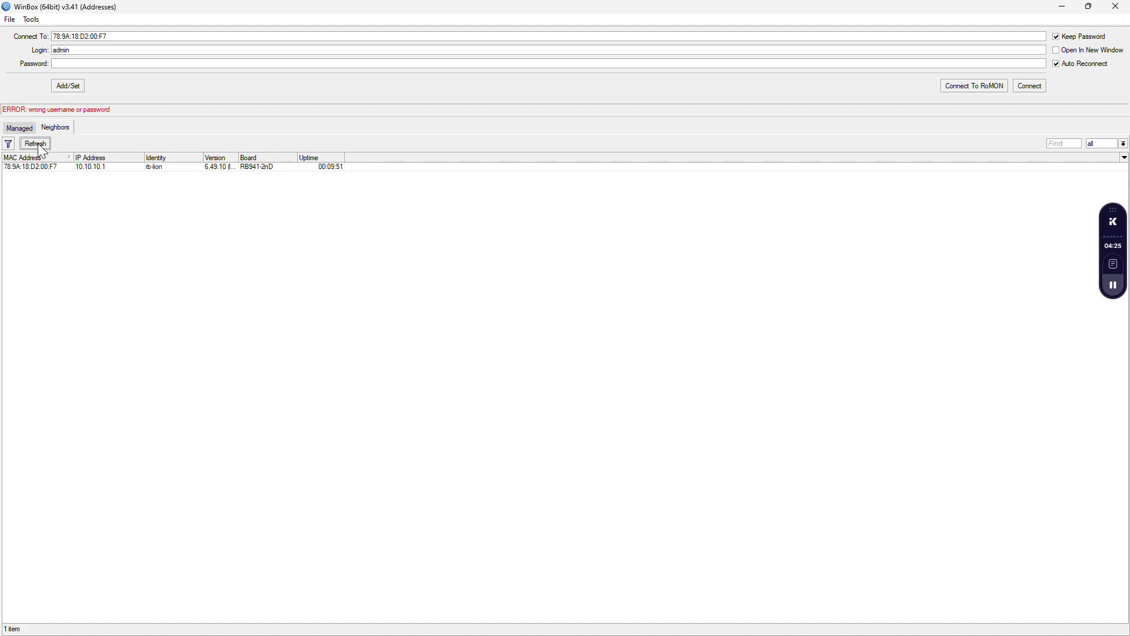
left_click(32, 167)
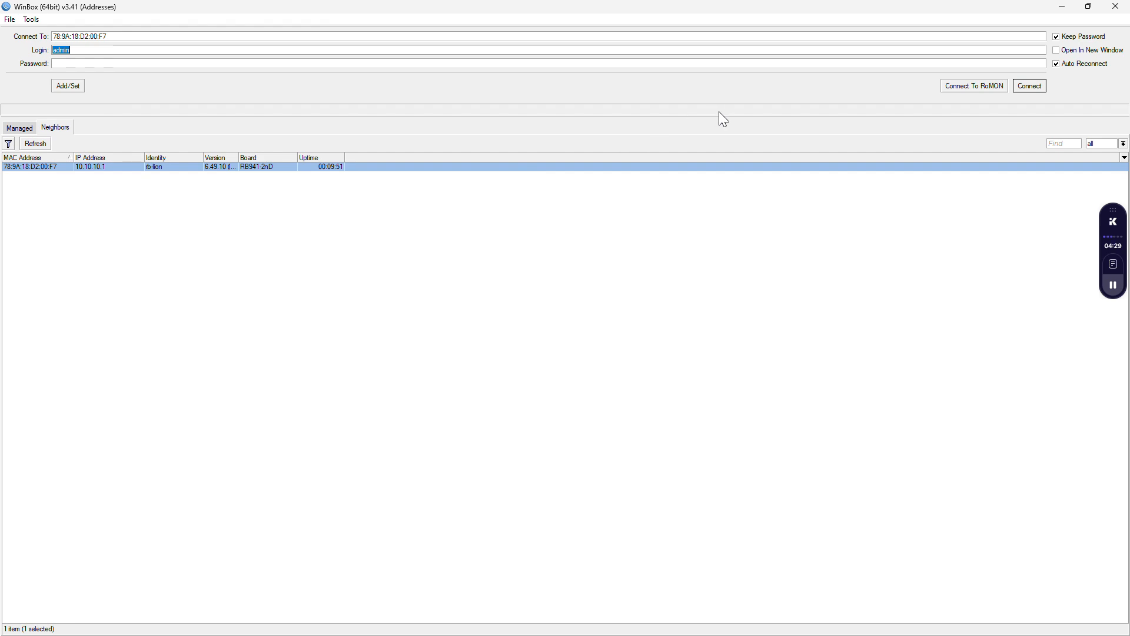
left_click(1027, 85)
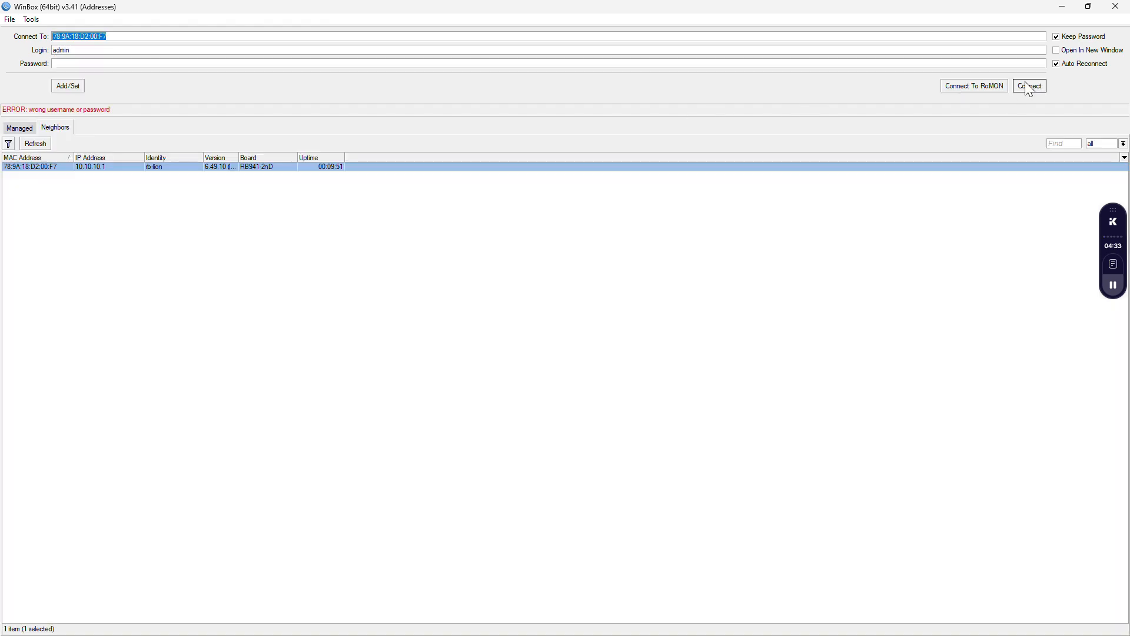
key("super")
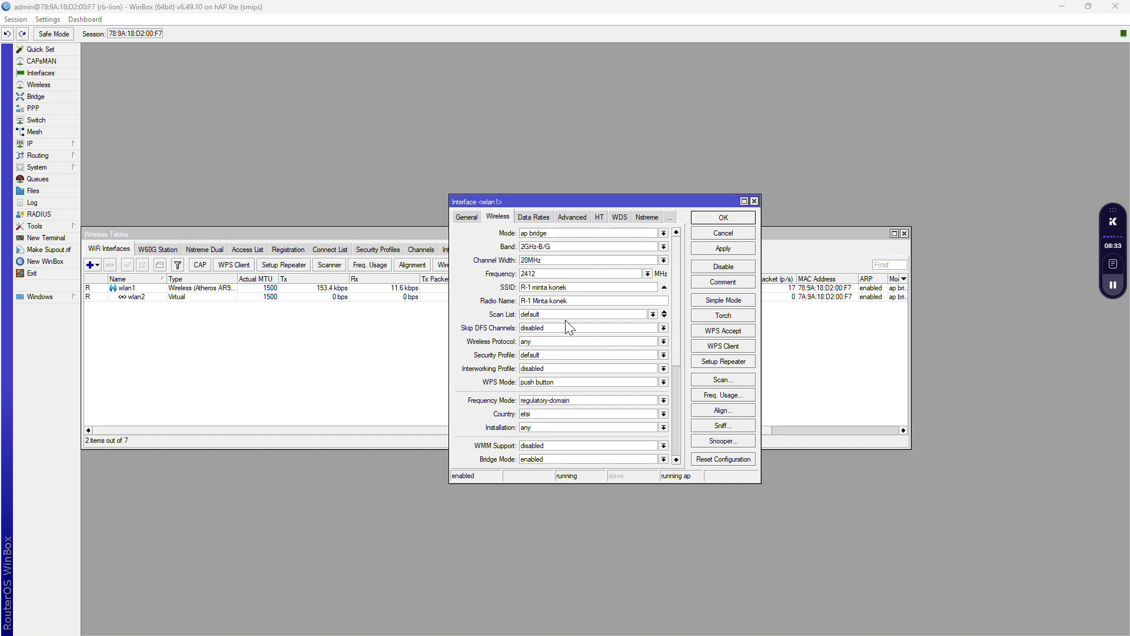
Step: Review the wlan1 wireless settings in the router session and close the interface window
scroll(551, 326, "down", 2)
scroll(551, 327, "up", 2)
left_click(754, 202)
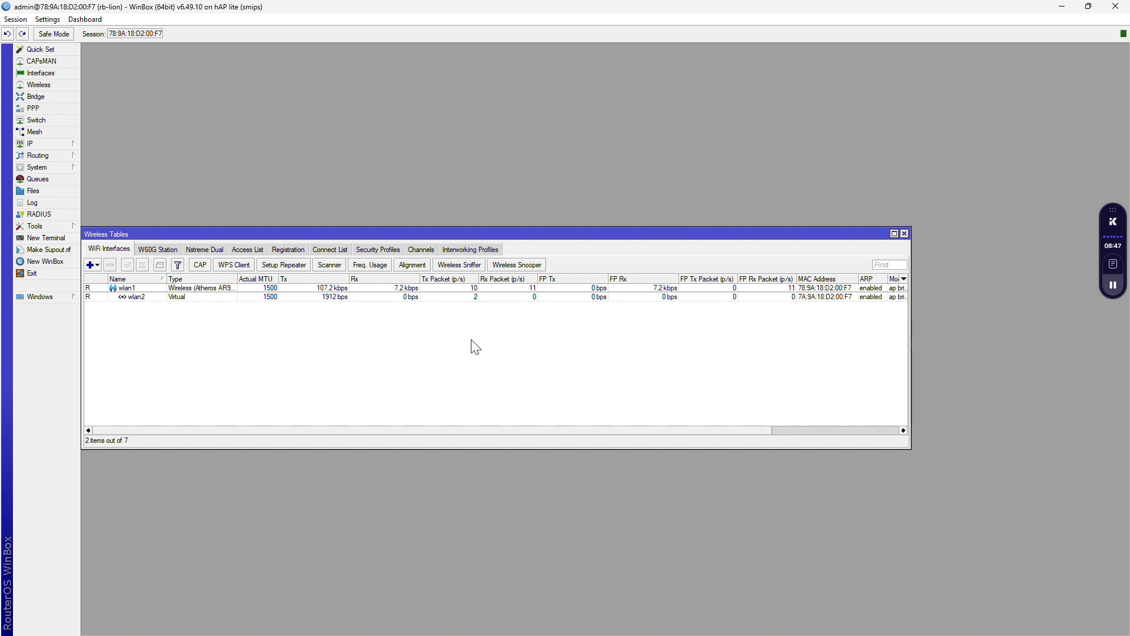
Step: Reopen the wlan1 interface and set its wireless mode to station bridge
left_click(139, 289)
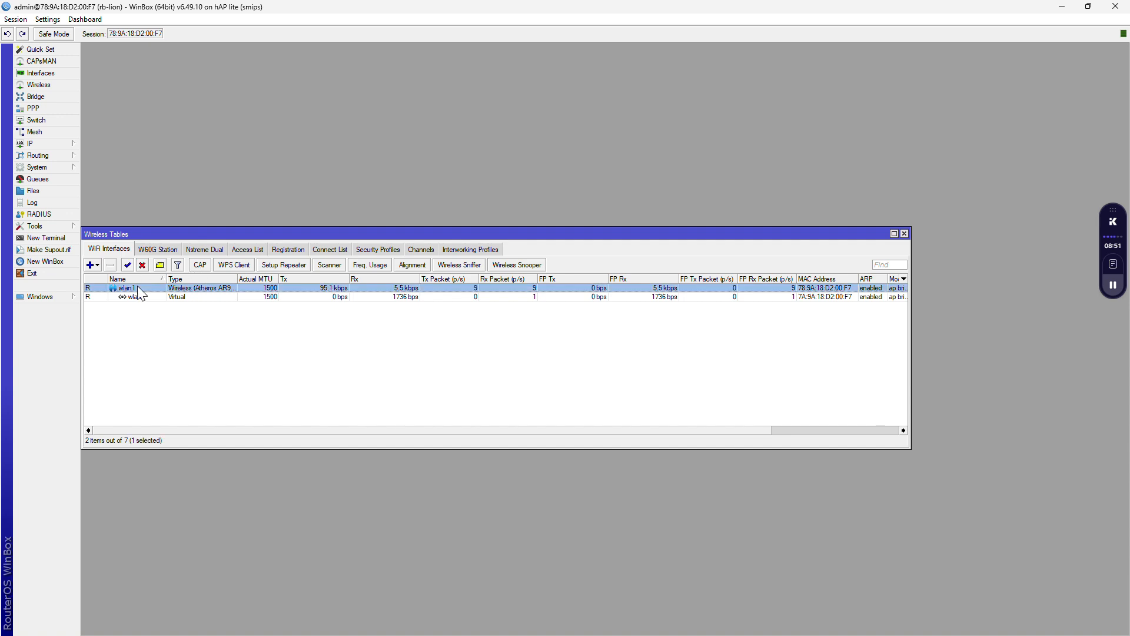
double_click(138, 289)
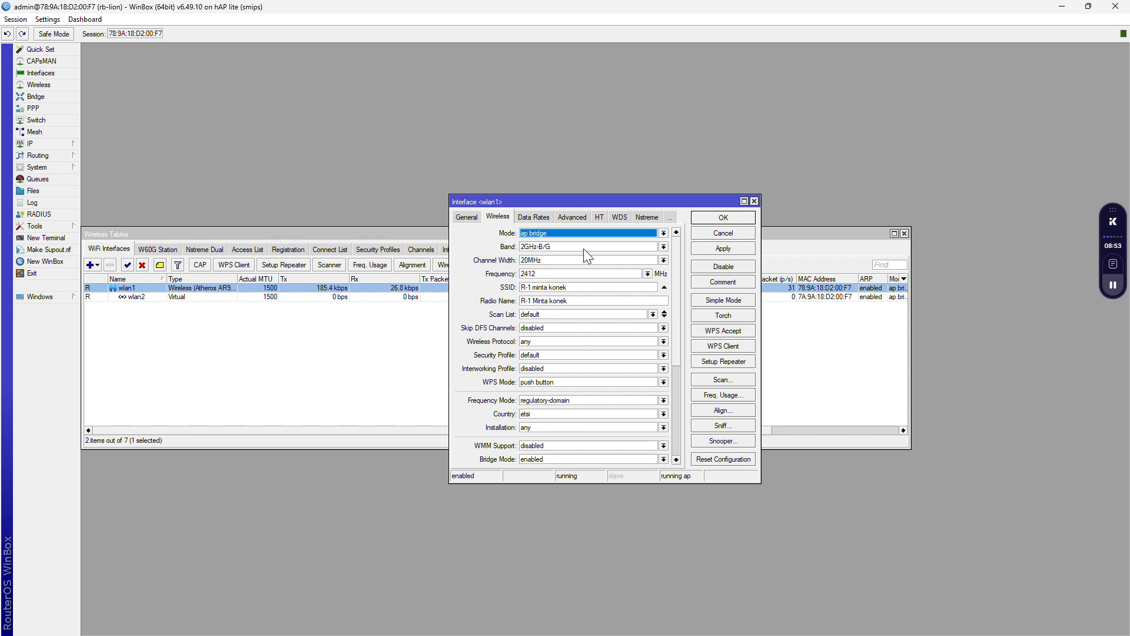
left_click(663, 233)
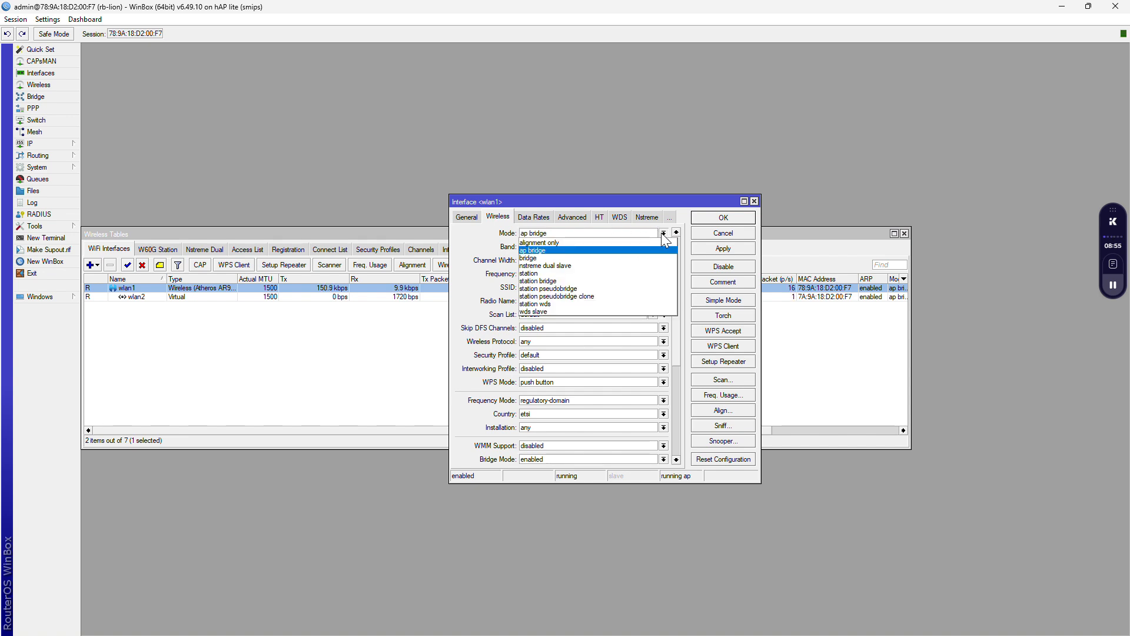
left_click(533, 281)
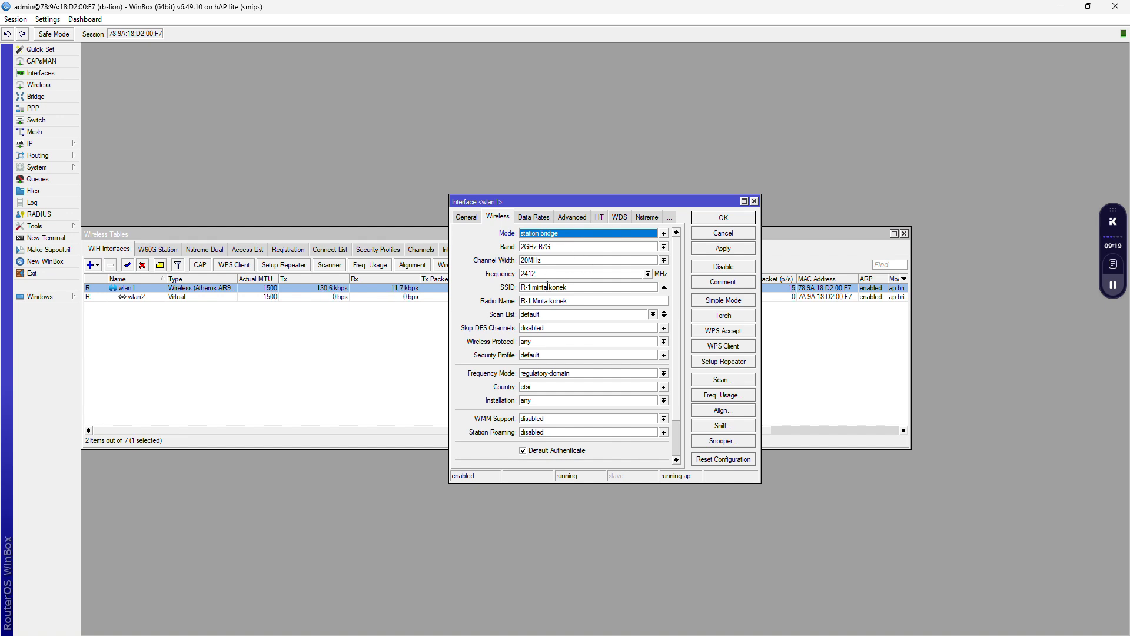
Step: Change wlan1's SSID to "R-2 mau terima"
left_click(596, 287)
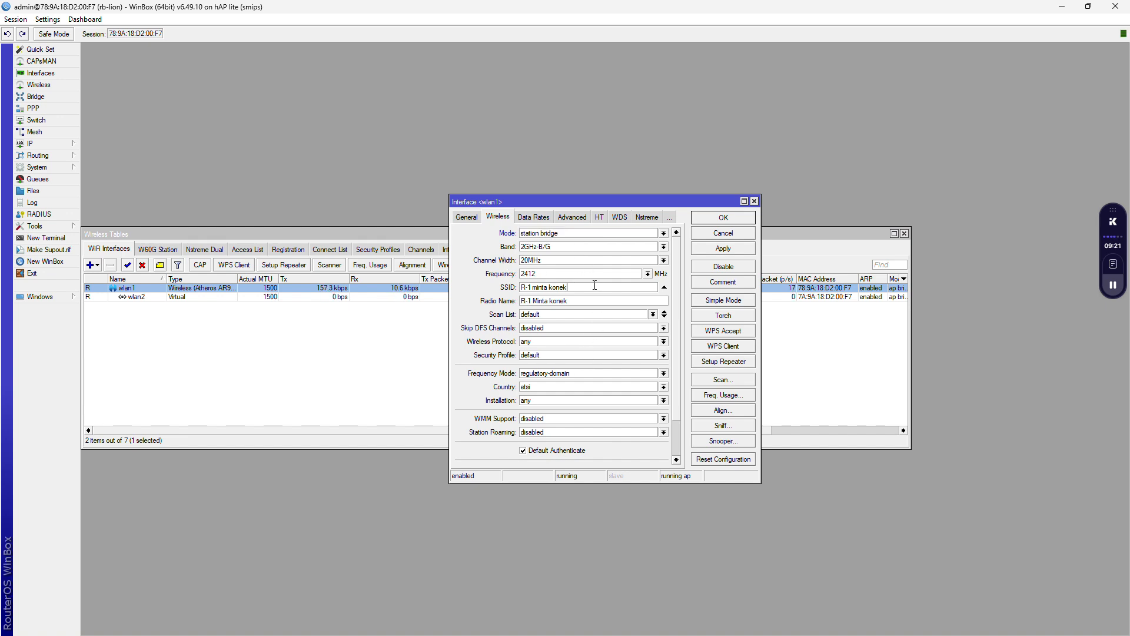
key("BackSpace")
key("BackSpace")
key("BackSpace")
key("BackSpace")
key("BackSpace")
key("BackSpace")
key("BackSpace")
key("BackSpace")
key("BackSpace")
key("BackSpace")
key("BackSpace")
key("BackSpace")
key("BackSpace")
type("2 mau terima")
Step: Change wlan1's radio name to "R-2 mau terima"
left_click(578, 300)
key("BackSpace")
key("BackSpace")
key("BackSpace")
key("BackSpace")
key("BackSpace")
key("BackSpace")
key("BackSpace")
key("BackSpace")
key("BackSpace")
key("BackSpace")
key("BackSpace")
key("BackSpace")
key("BackSpace")
type("2 mau terima")
Step: Open the wireless scanner for wlan1, and close it and the interface window without starting a scan
left_click(716, 381)
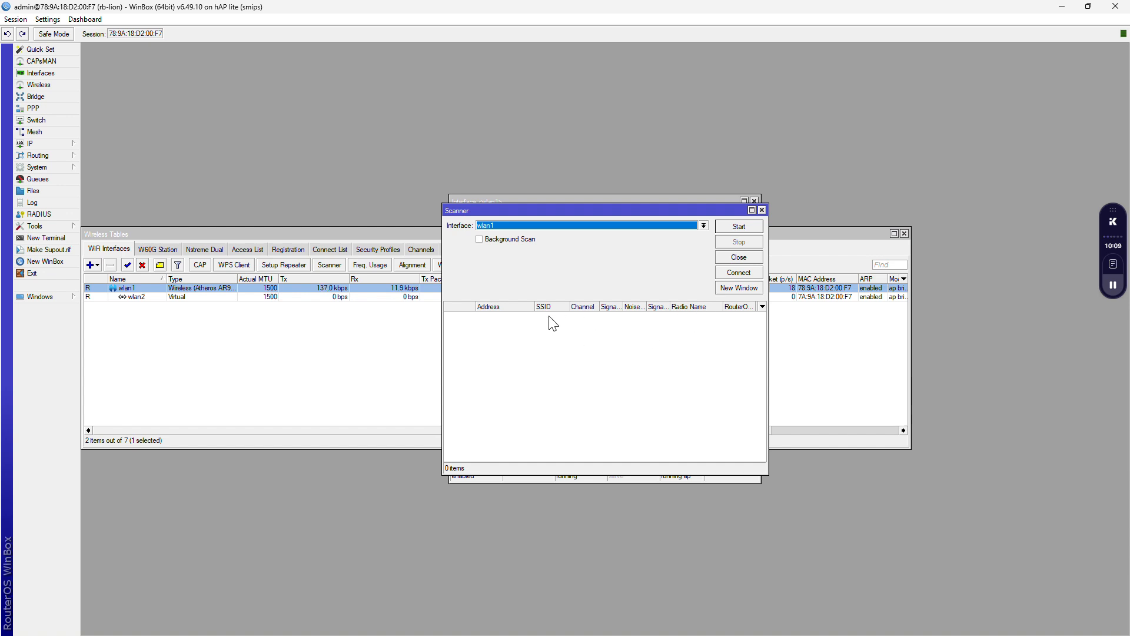
left_click(505, 321)
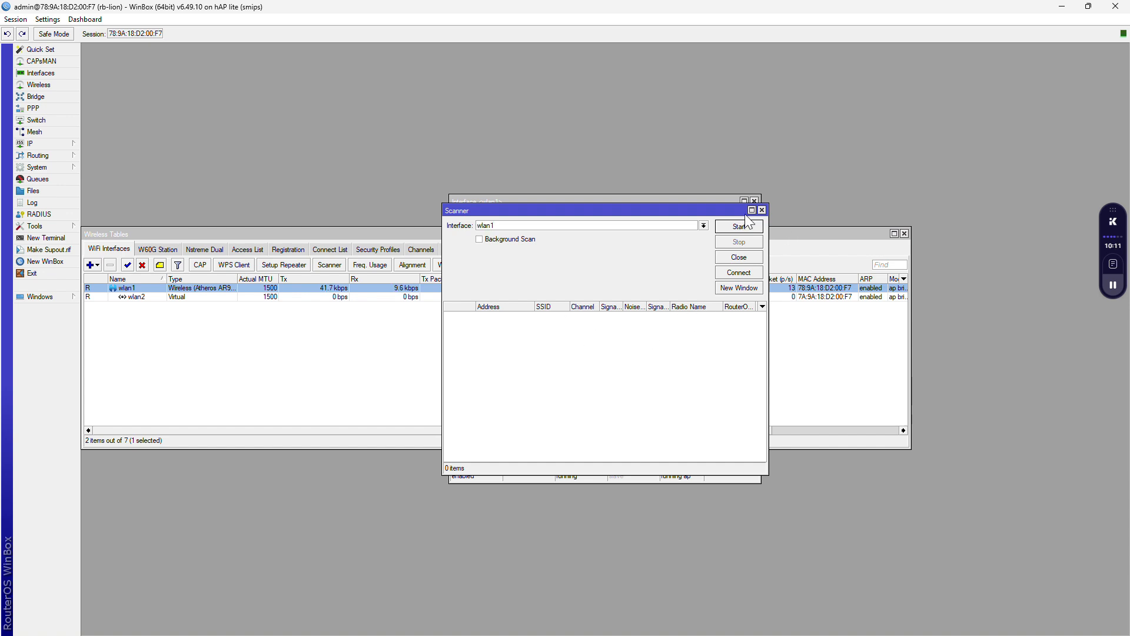
left_click(763, 210)
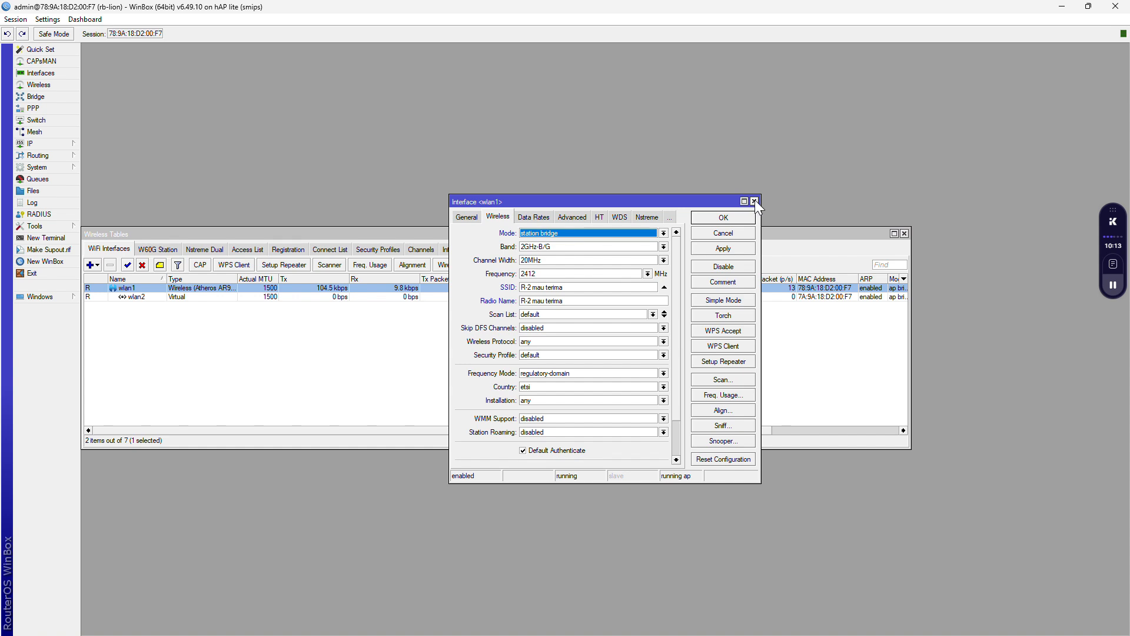
left_click(754, 201)
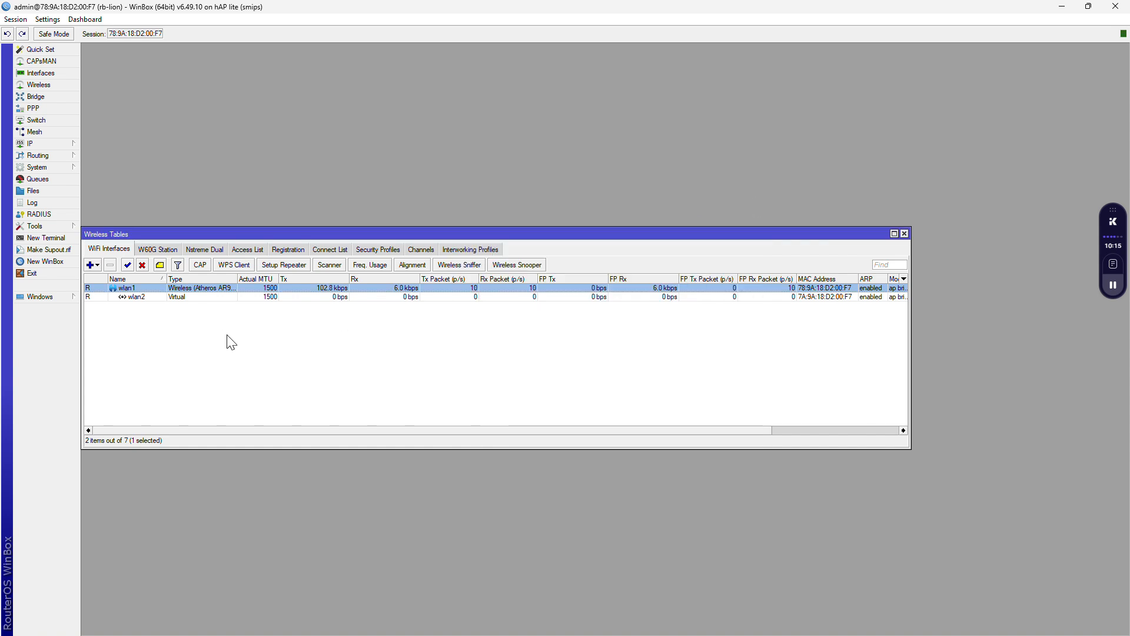
Step: Open a new terminal, add blank prompt lines below the login messages and begin a ping command
left_click(36, 244)
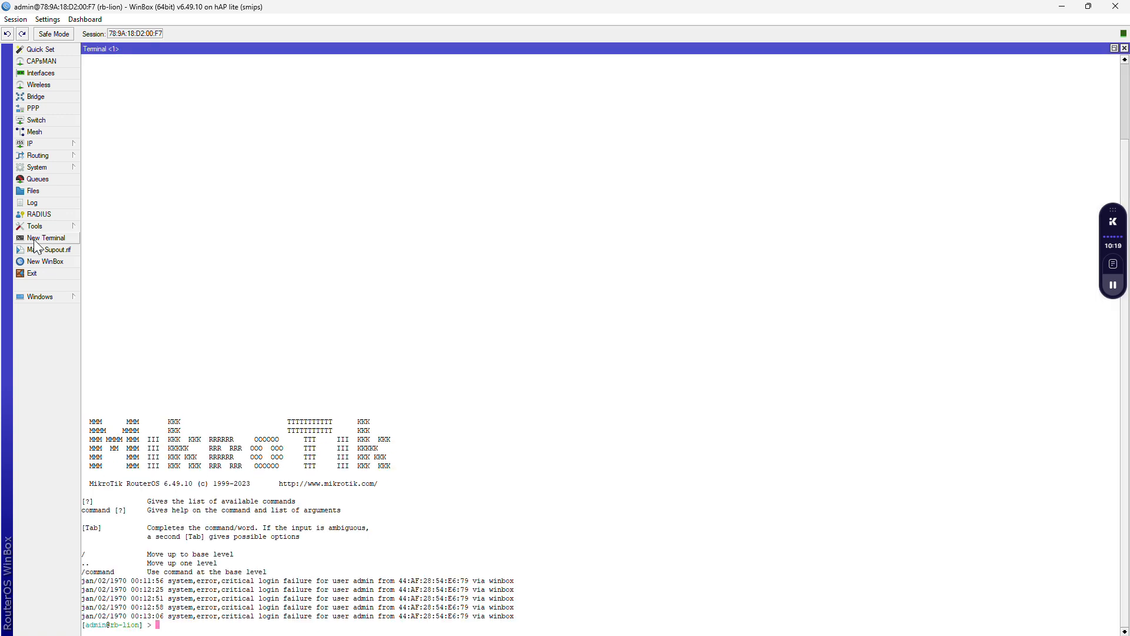
key("Return")
key("Return")
key("Return")
key("Return")
key("Return")
key("Return")
key("Return")
key("Return")
key("Return")
key("Return")
key("Return")
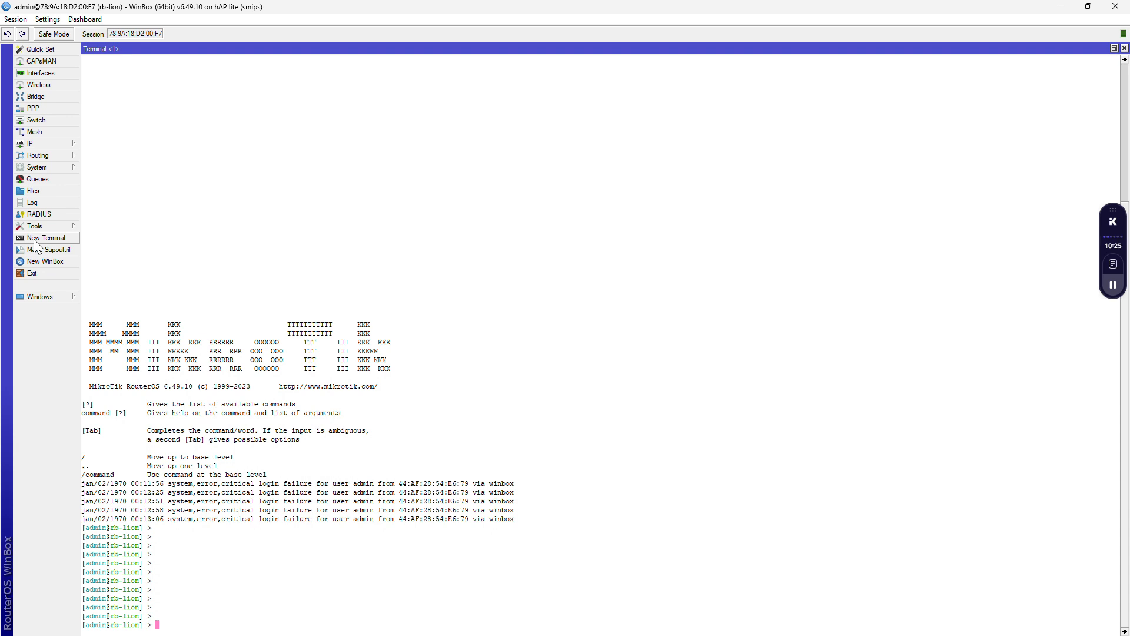
type("ping")
Step: Add the IP address 10.10.10.2/24 on interface wlan1 and close the address list
left_click(29, 143)
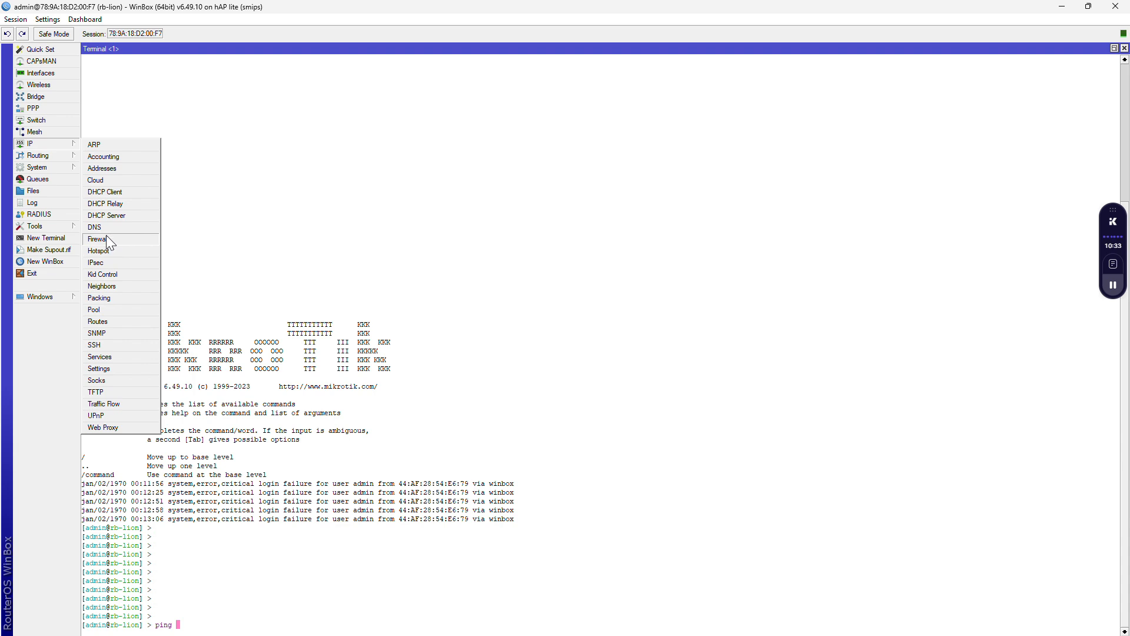
left_click(124, 170)
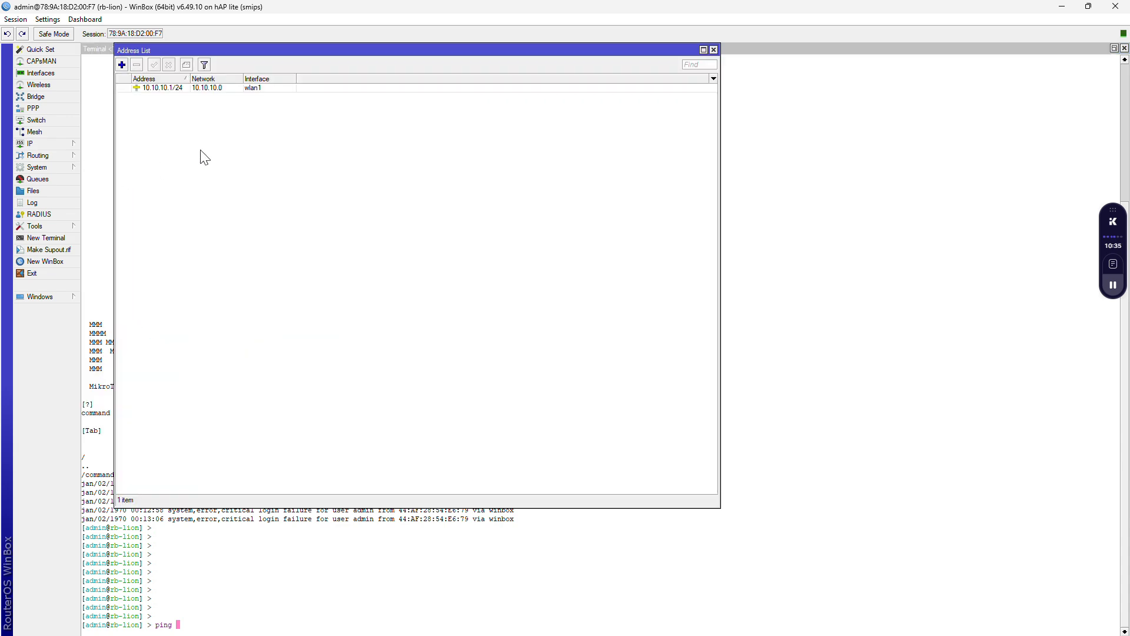
left_click(156, 90)
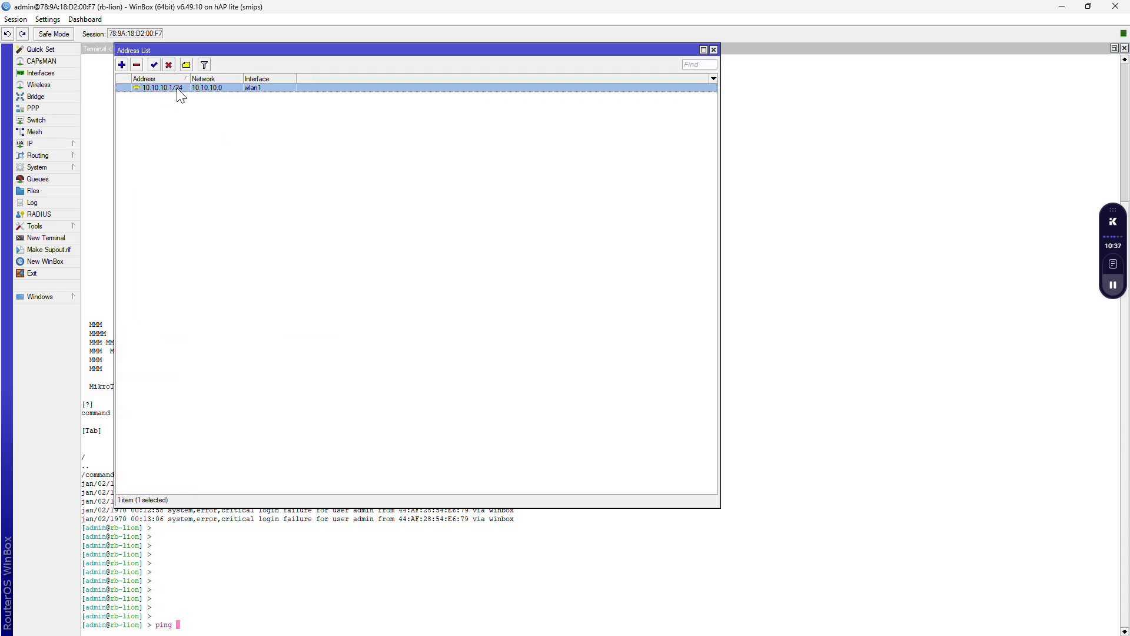
left_click(183, 137)
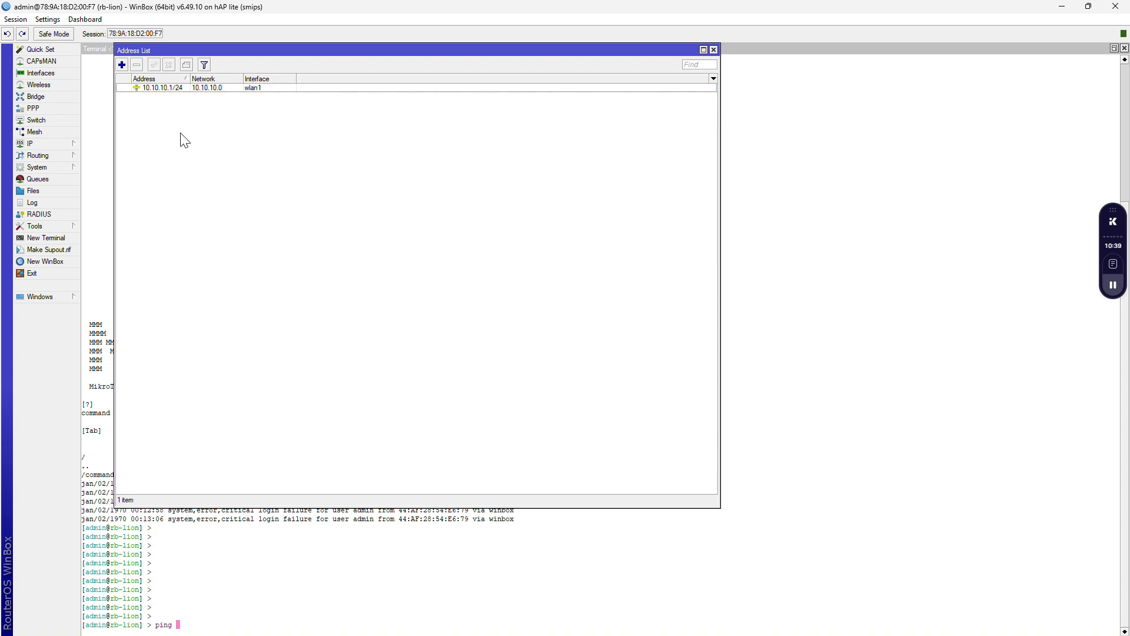
left_click(122, 65)
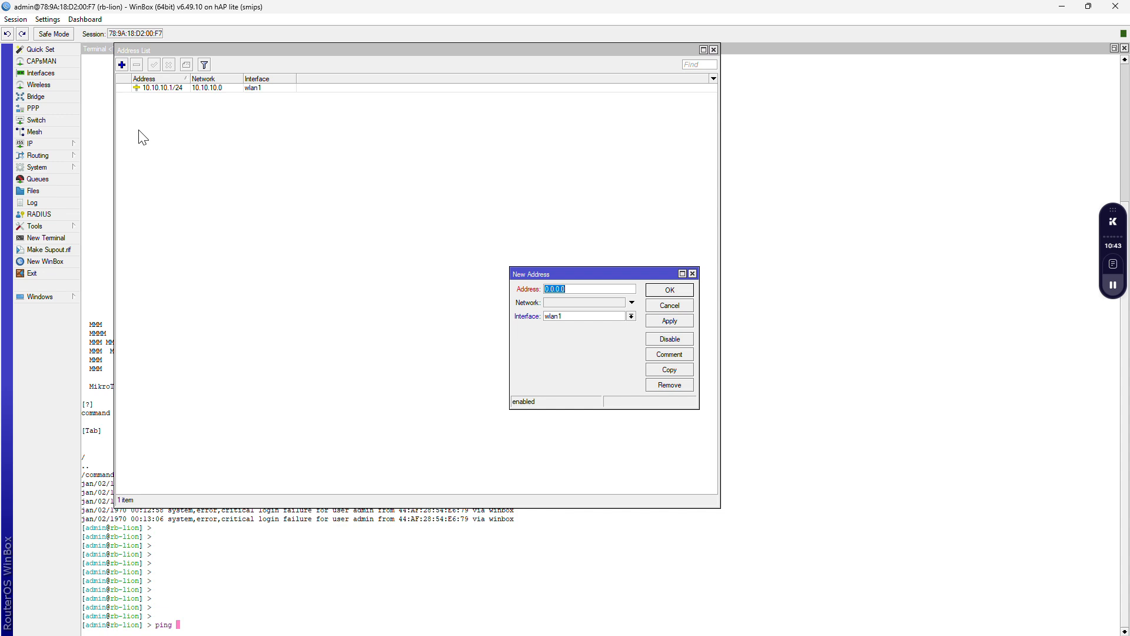
type("10.10.10.2/24")
left_click(658, 289)
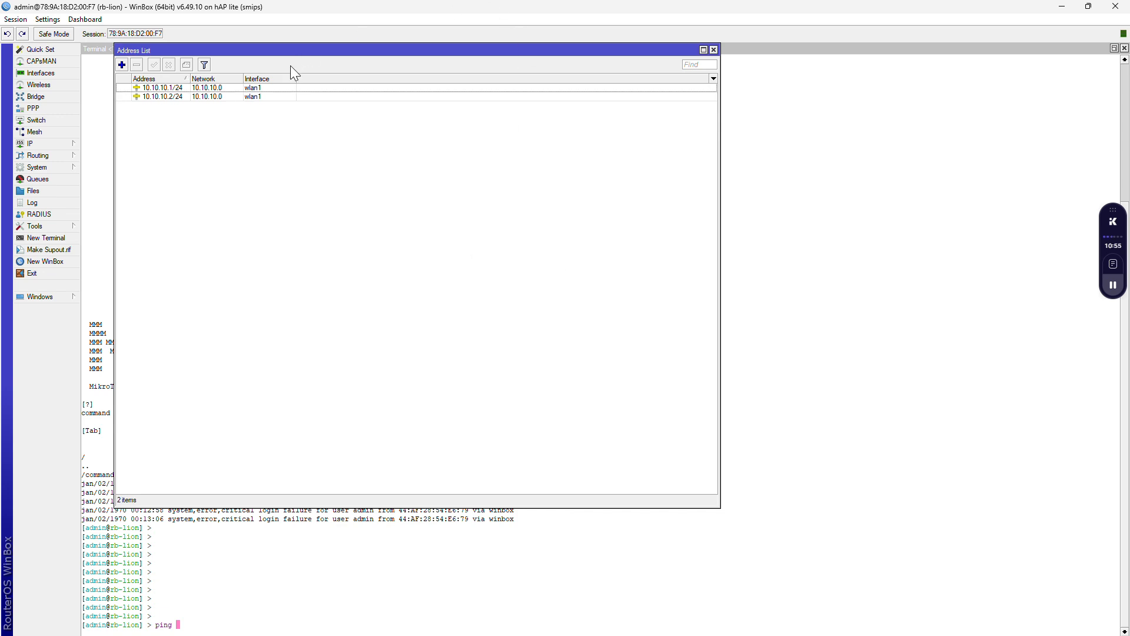
left_click(714, 49)
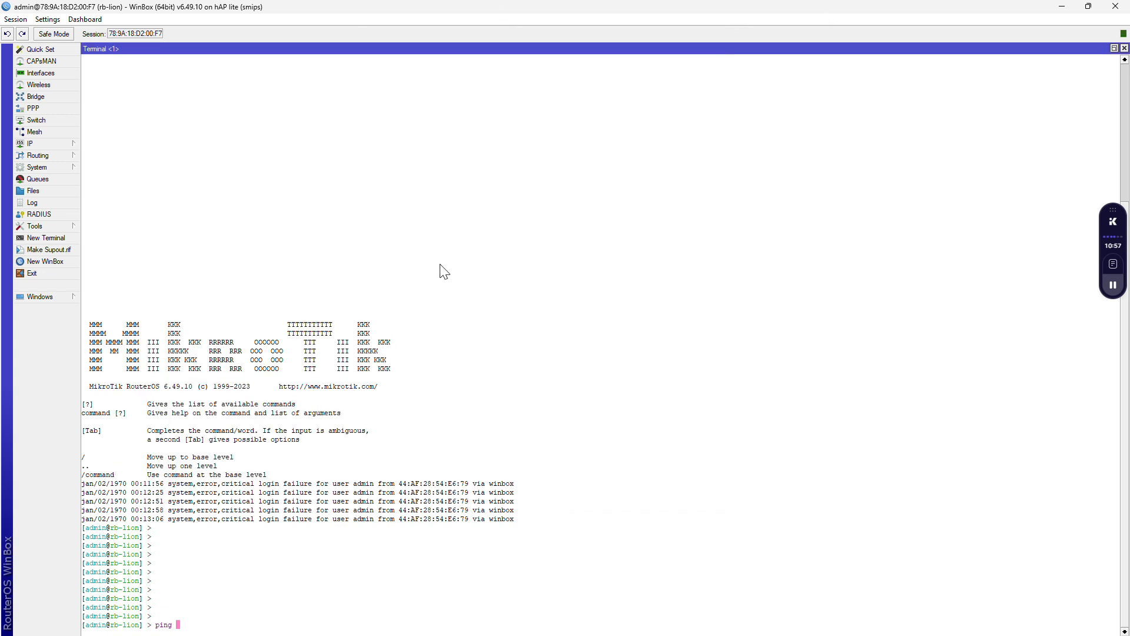
Step: Complete the command to ping 10.10.10.1, stop it after several replies and add blank prompt lines
type("10.10.10.1")
key("Return")
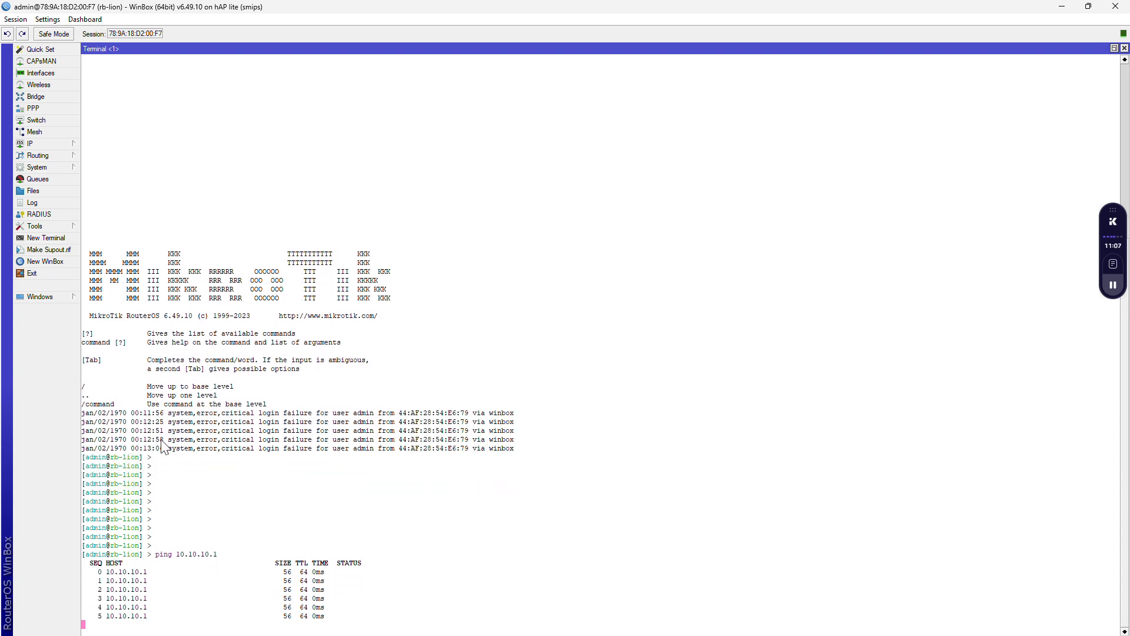
key("ctrl+c")
key("Return")
key("Return")
key("Return")
key("Return")
key("Return")
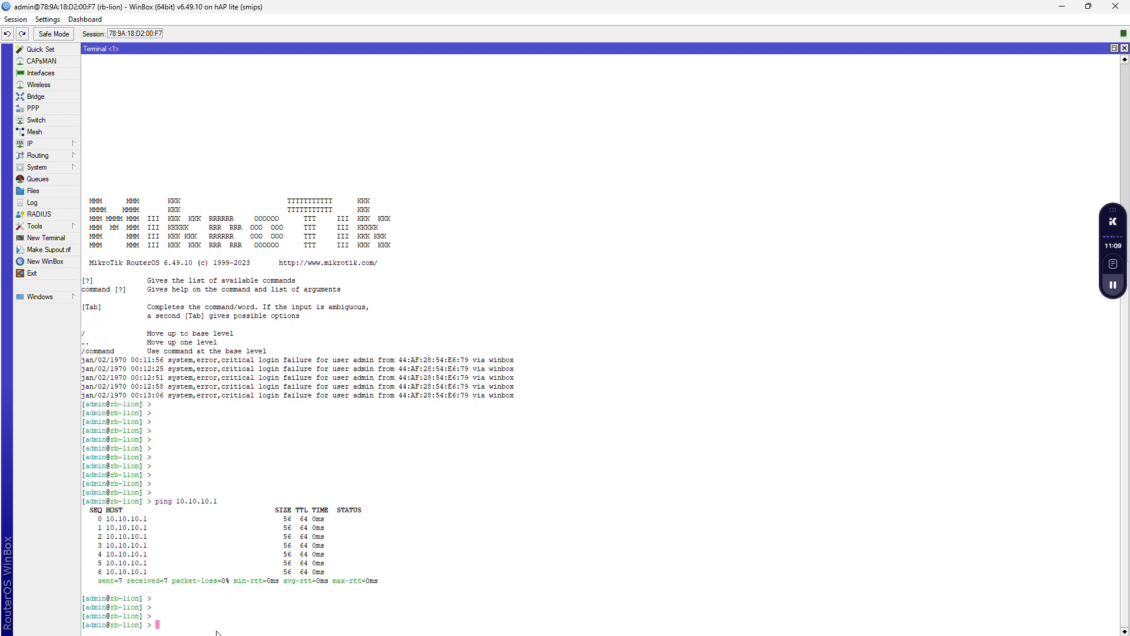
Step: Ping 10.10.10.2 from the terminal, stop it after several replies and add blank prompt lines
type("10.")
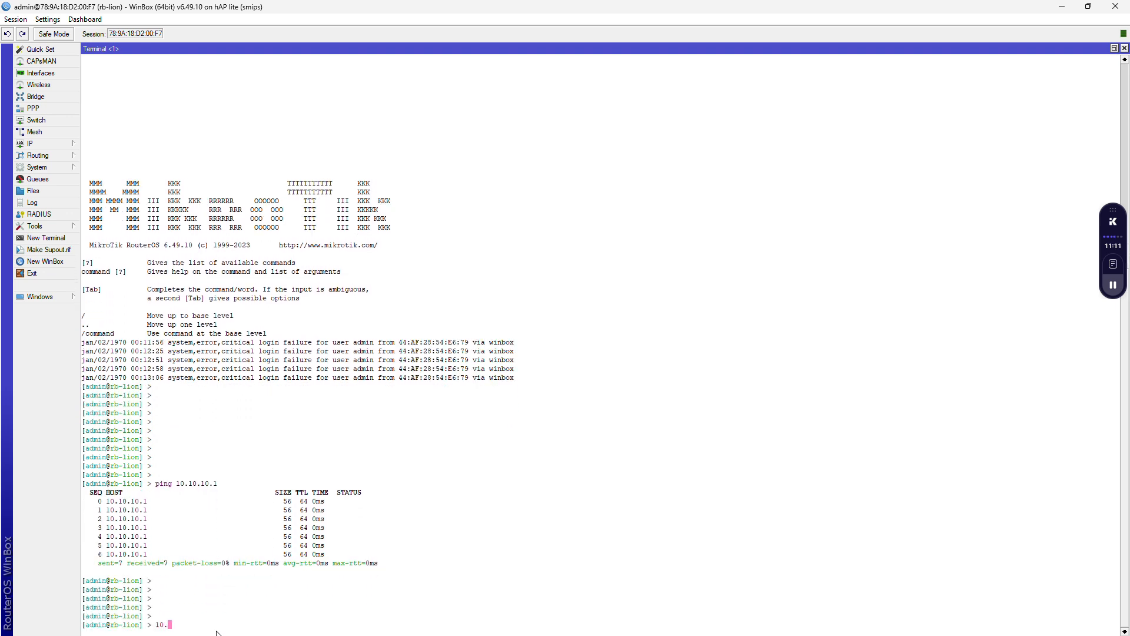
type("10.")
key("BackSpace")
key("BackSpace")
key("BackSpace")
key("BackSpace")
key("BackSpace")
key("BackSpace")
type("ping 10.10.10.2")
key("Return")
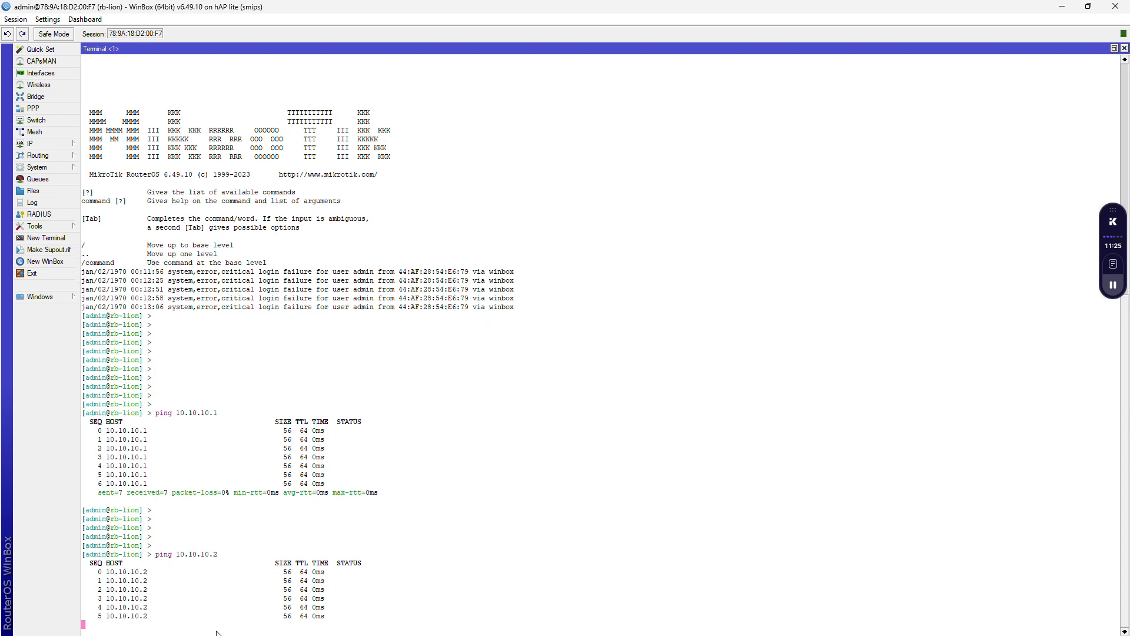
key("ctrl+c")
key("Return")
key("Return")
key("Return")
key("Return")
key("Return")
key("Return")
key("Return")
key("Return")
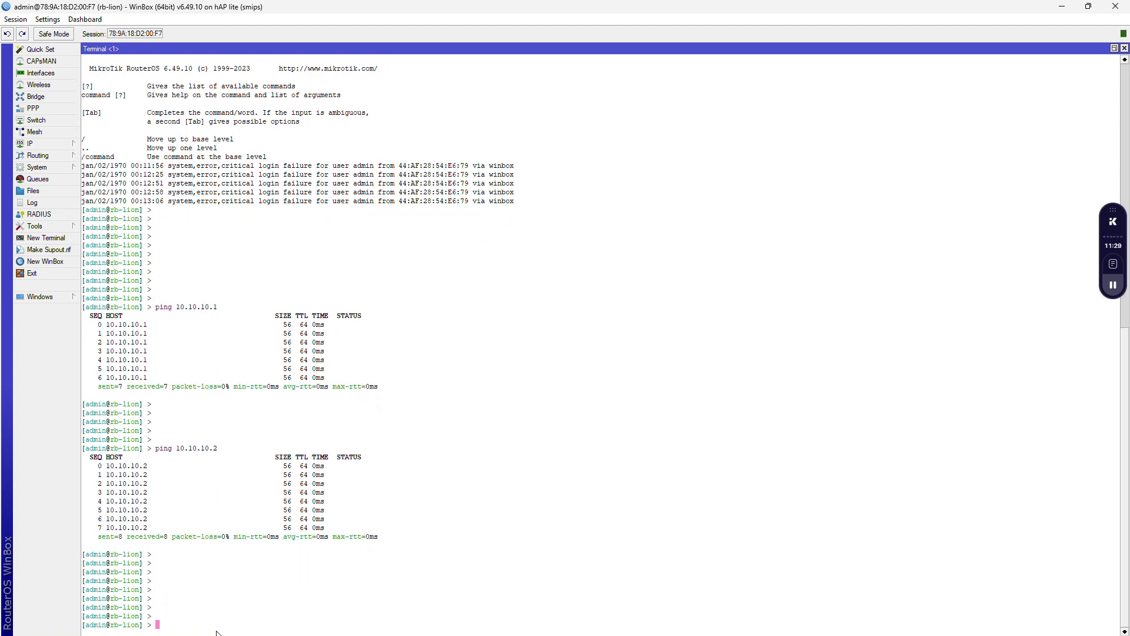
Step: Review the ping output in the terminal and open the wireless access list
scroll(265, 474, "up", 15)
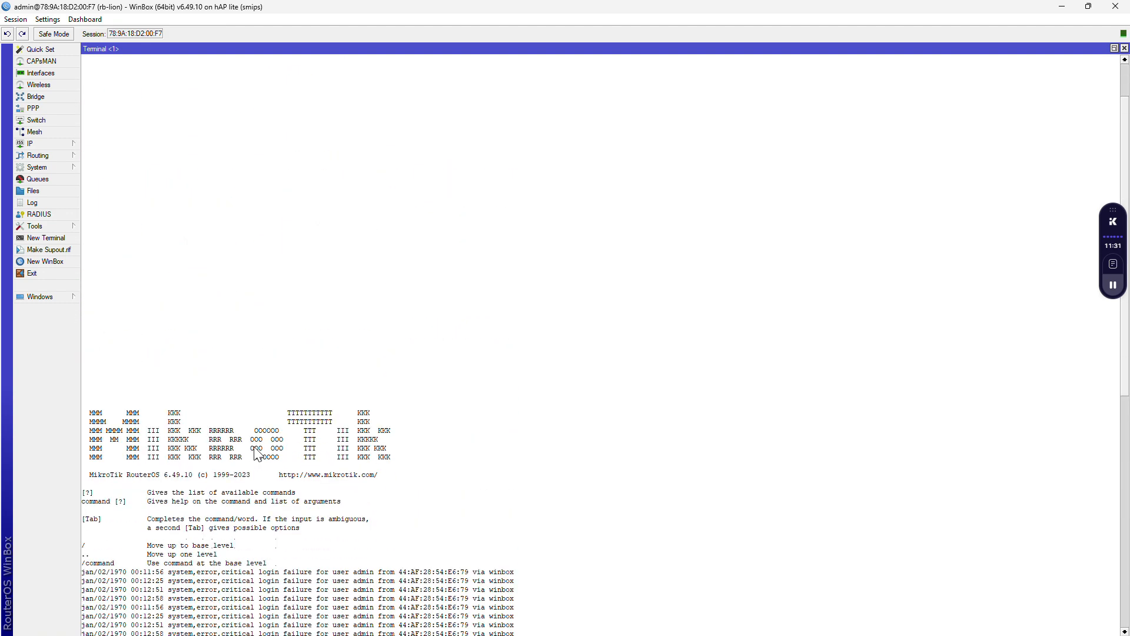
scroll(257, 454, "down", 12)
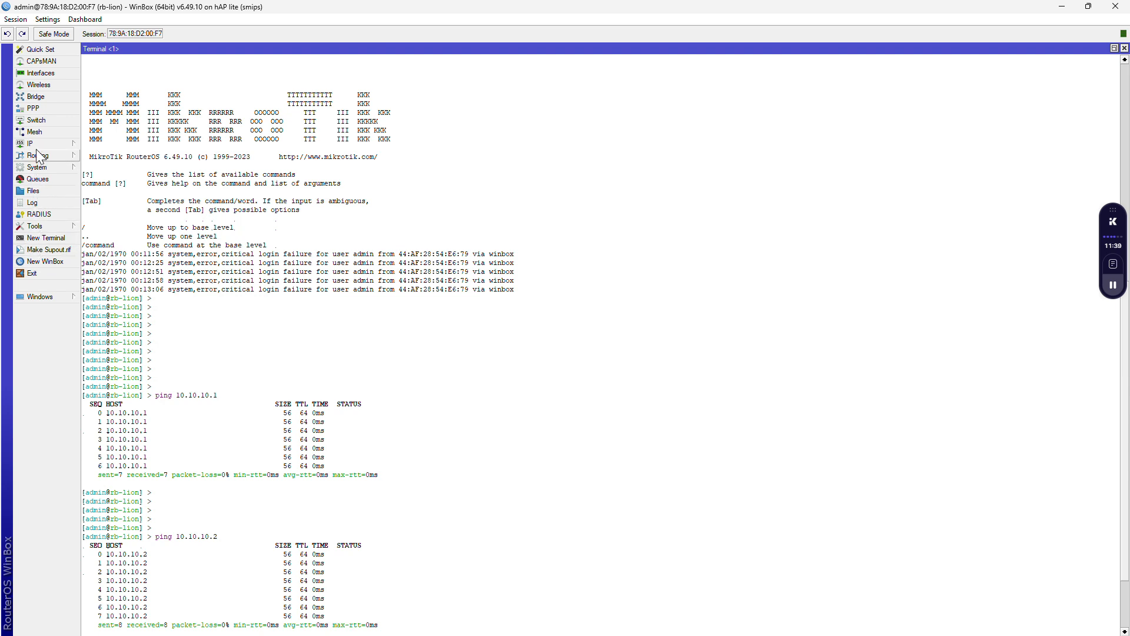
left_click(39, 86)
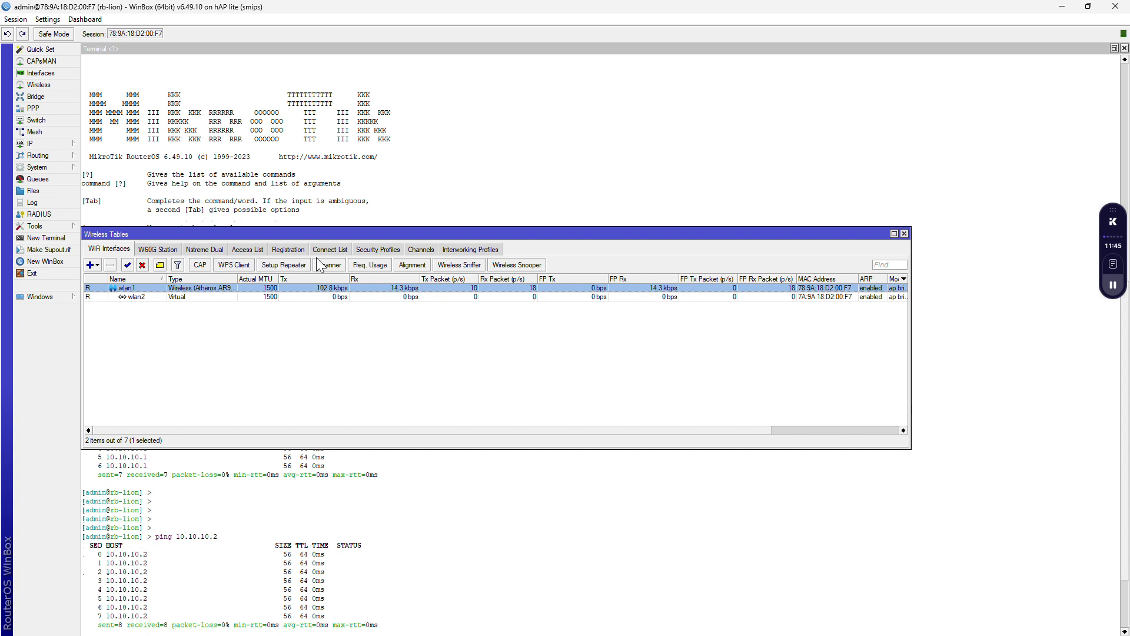
left_click(250, 252)
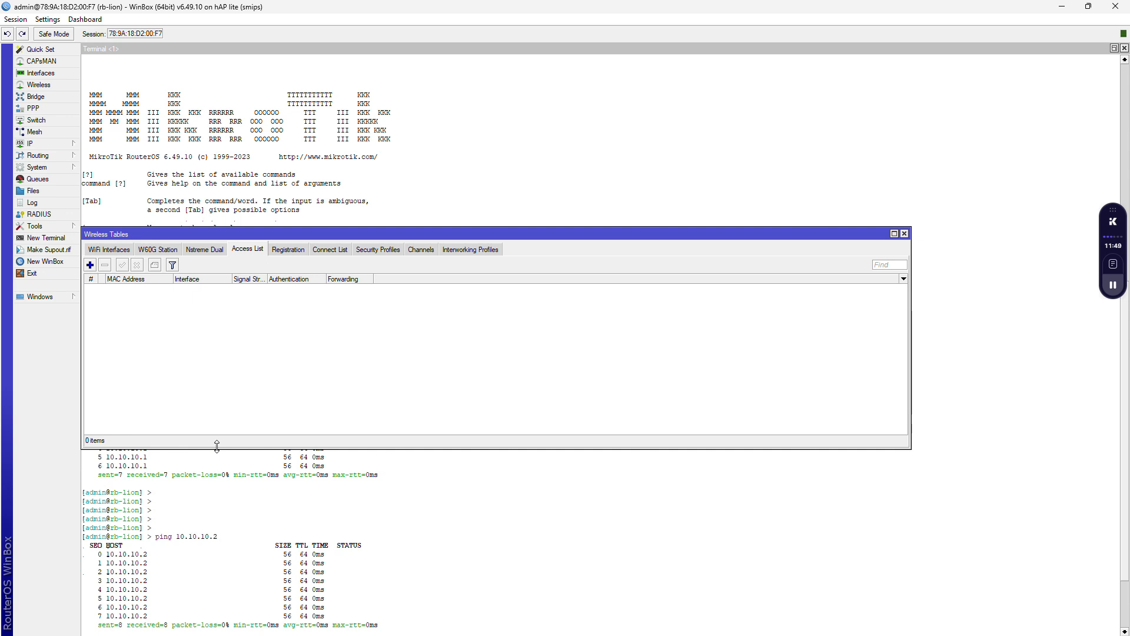
Step: Switch to the MTCNA lab book PDF in the browser and find LAB 15 on MAC address filtering with the Access List
key("alt+Tab")
key("Tab")
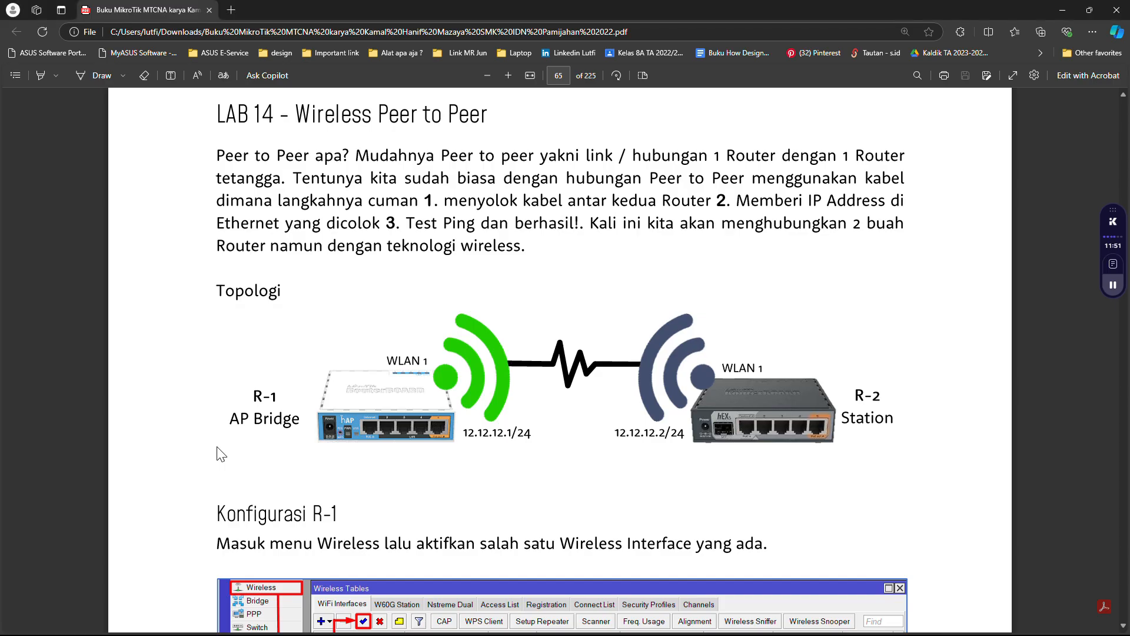
scroll(438, 537, "down", 15)
scroll(438, 537, "down", 3)
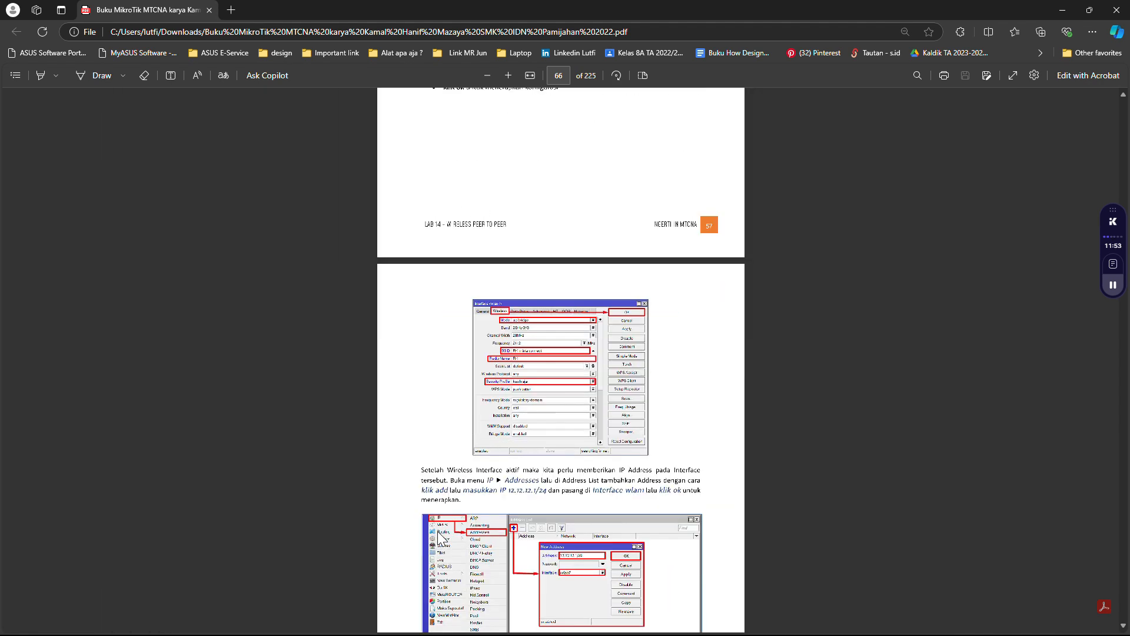
scroll(438, 532, "up", 3)
scroll(438, 532, "down", 15)
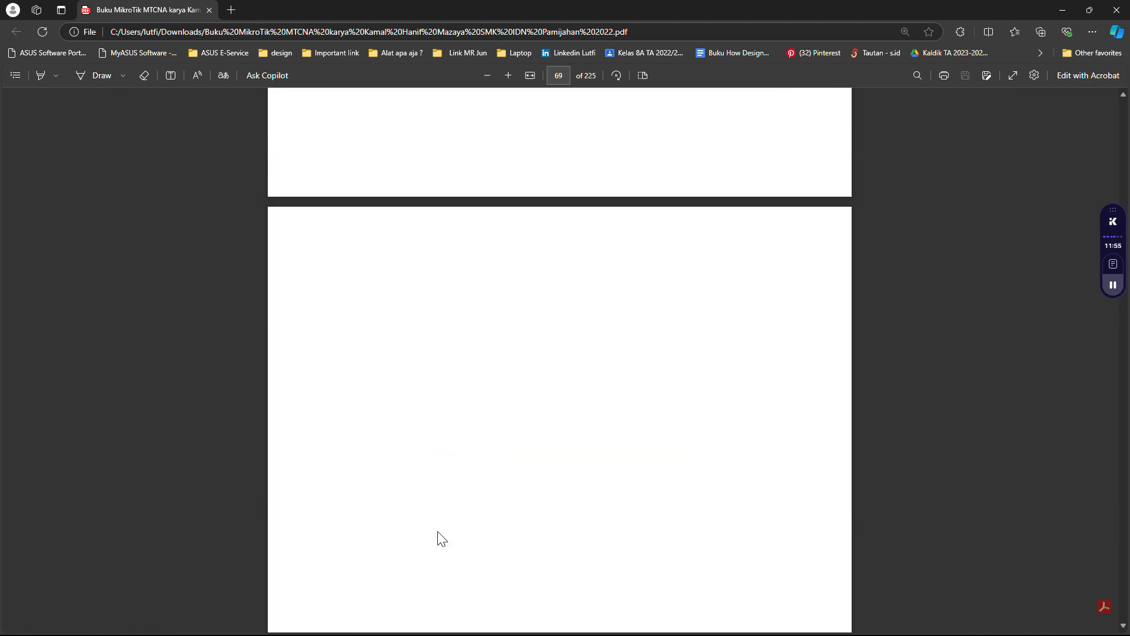
scroll(441, 539, "down", 9)
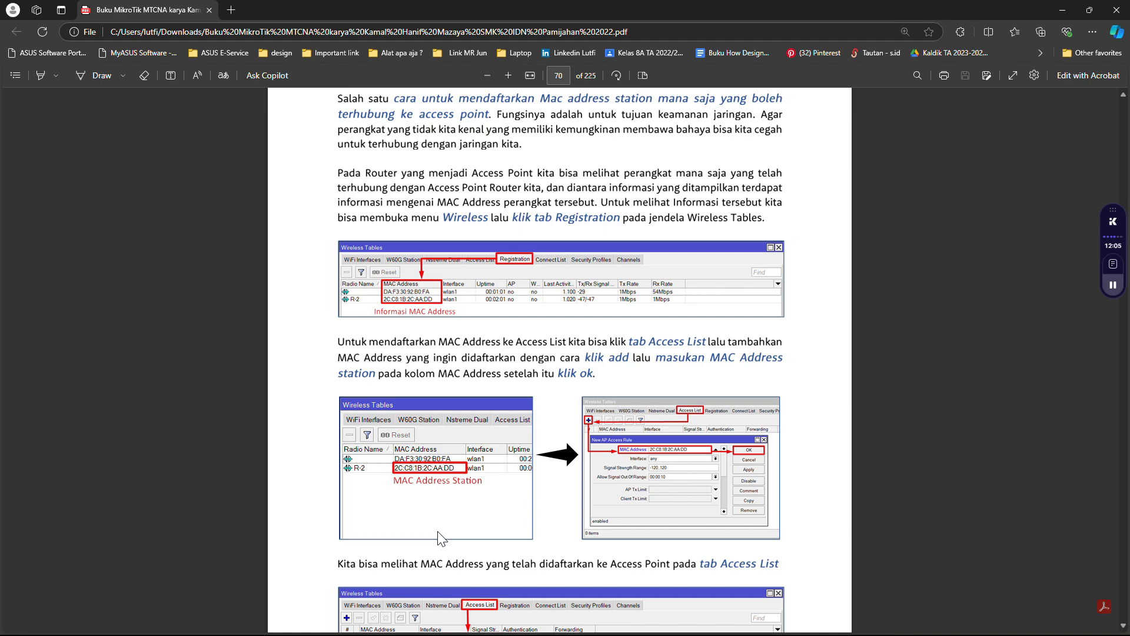
Step: Skim the following labs in the PDF, LAB 16 on the Connect List and LAB 17 on Nstreme
scroll(441, 537, "up", 3)
scroll(441, 537, "down", 20)
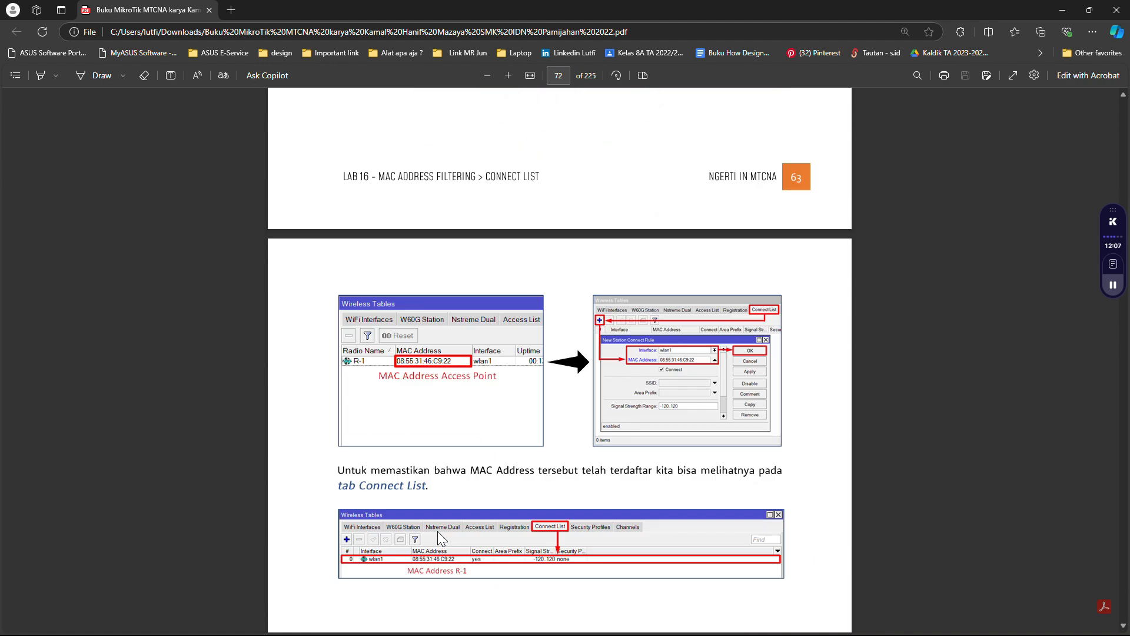
scroll(437, 531, "down", 15)
scroll(437, 531, "up", 10)
scroll(437, 531, "down", 5)
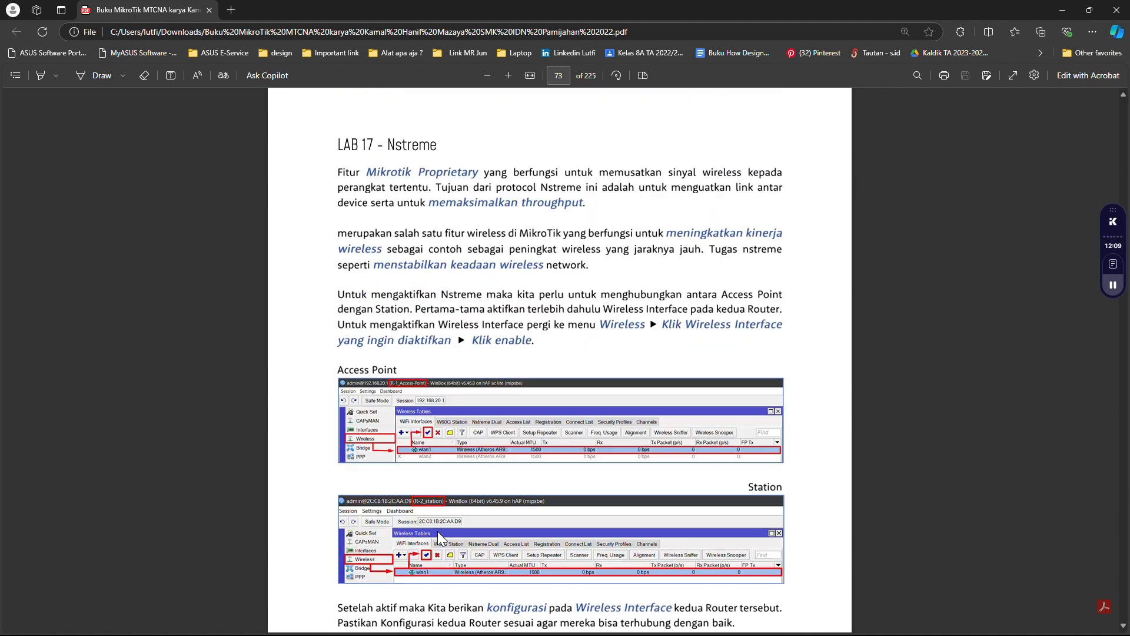
scroll(437, 531, "down", 7)
scroll(439, 535, "up", 20)
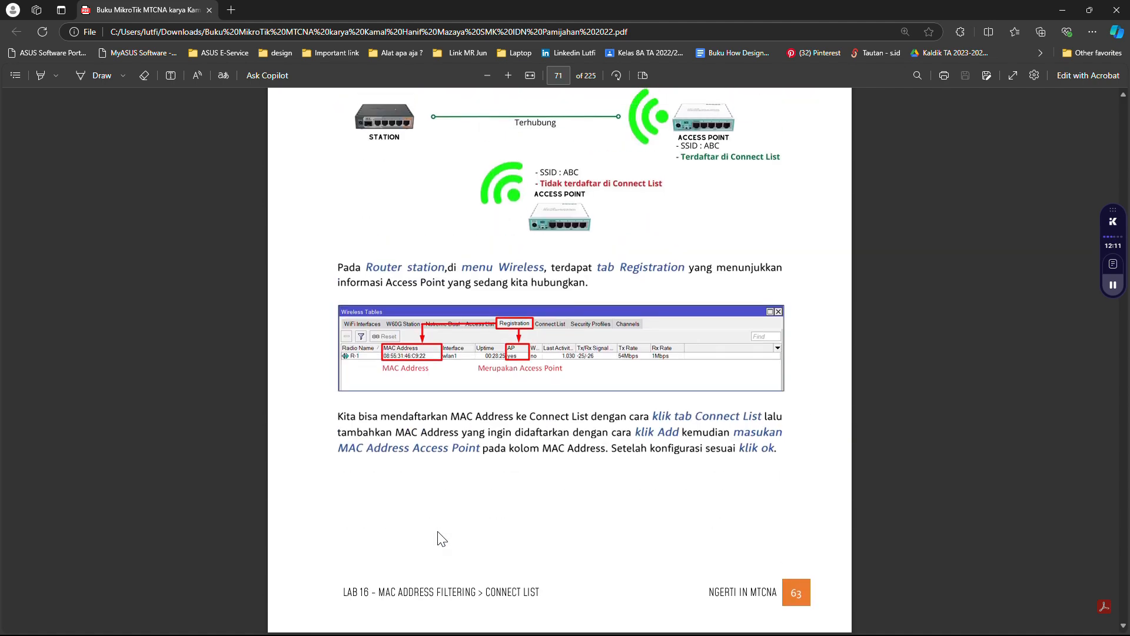
Step: Examine the LAB 15 Access List instructions and compare them with the LAB 16 Connect List section
scroll(442, 539, "up", 15)
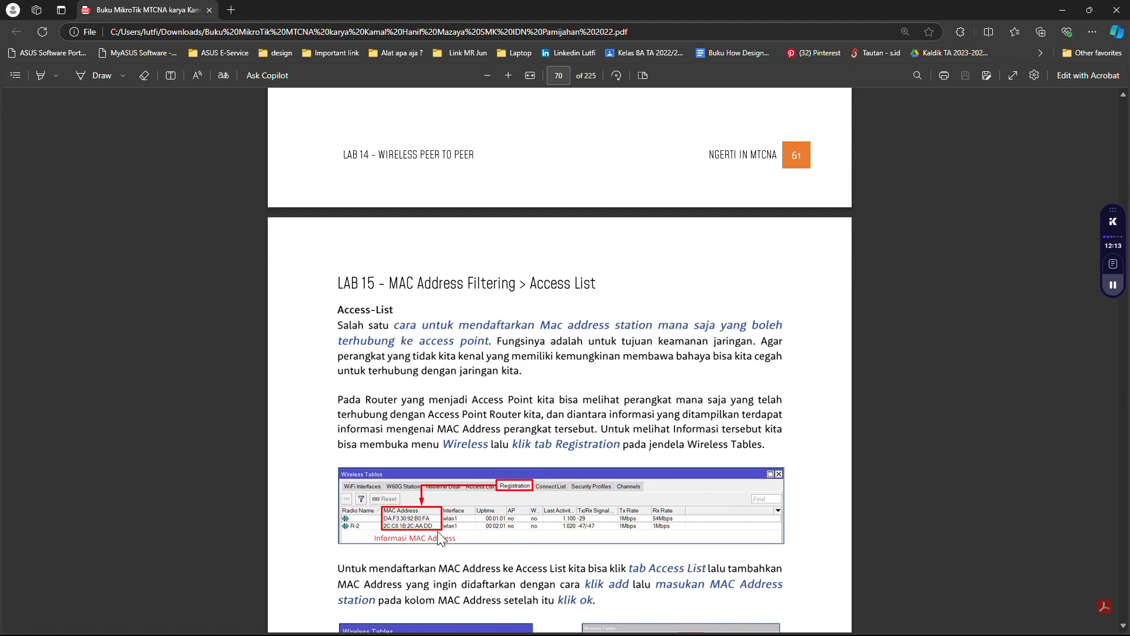
scroll(440, 536, "down", 14)
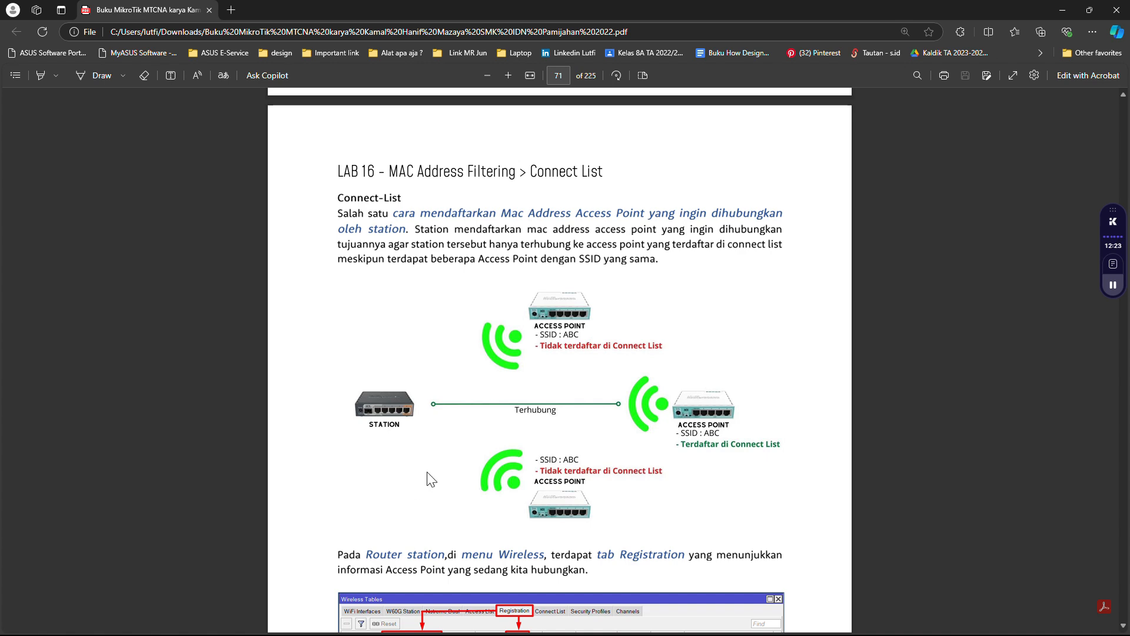
scroll(430, 478, "up", 6)
scroll(430, 478, "up", 8)
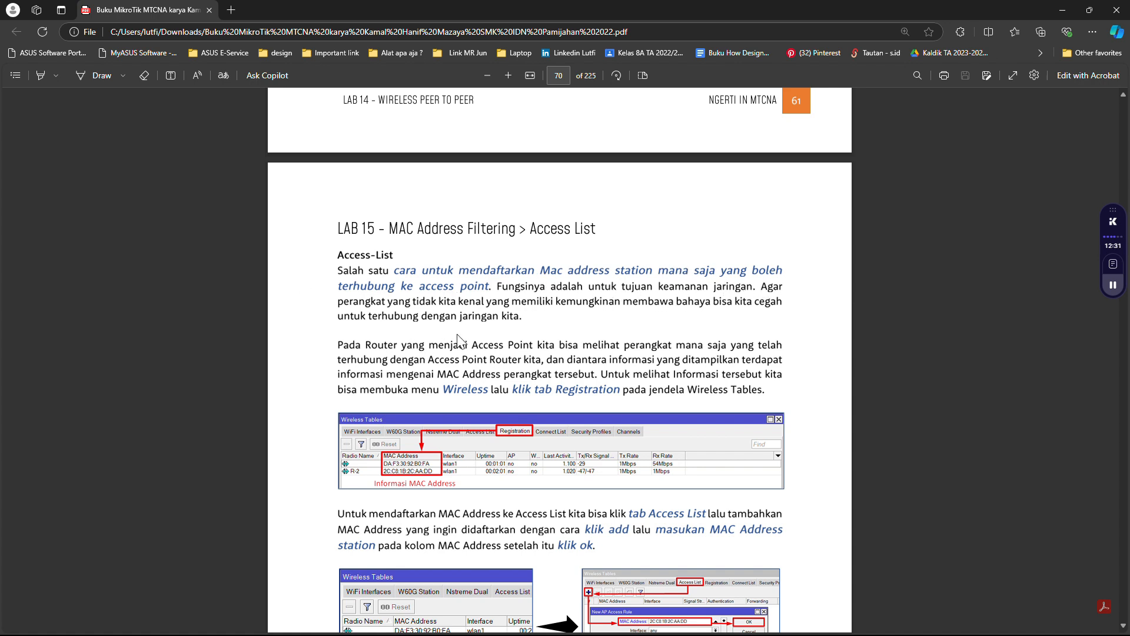
scroll(471, 340, "down", 1)
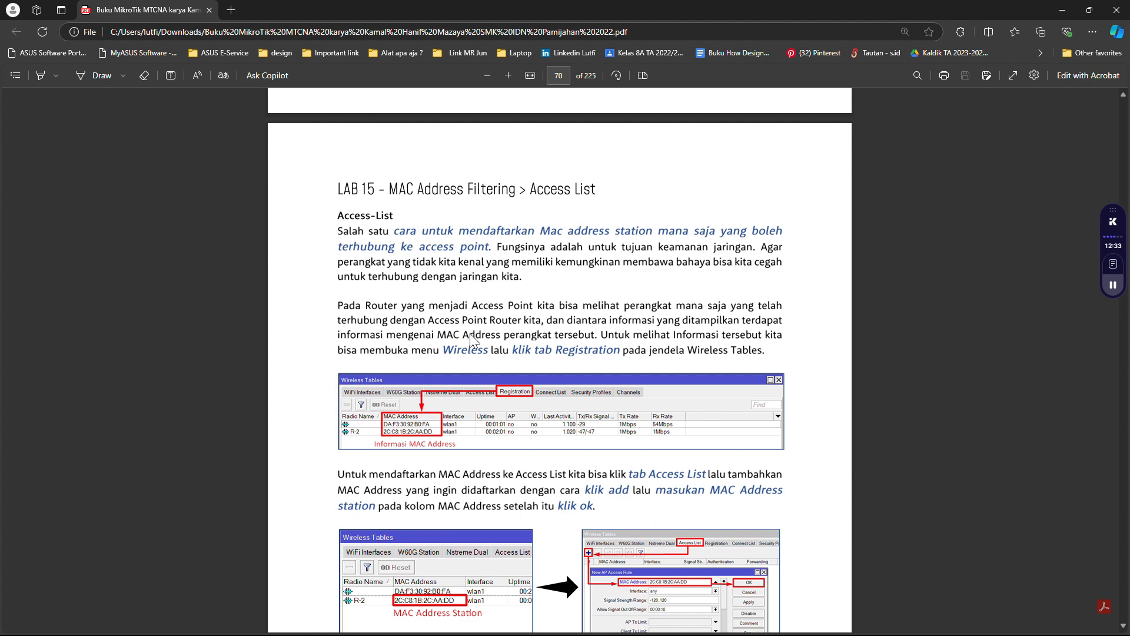
scroll(471, 340, "down", 5)
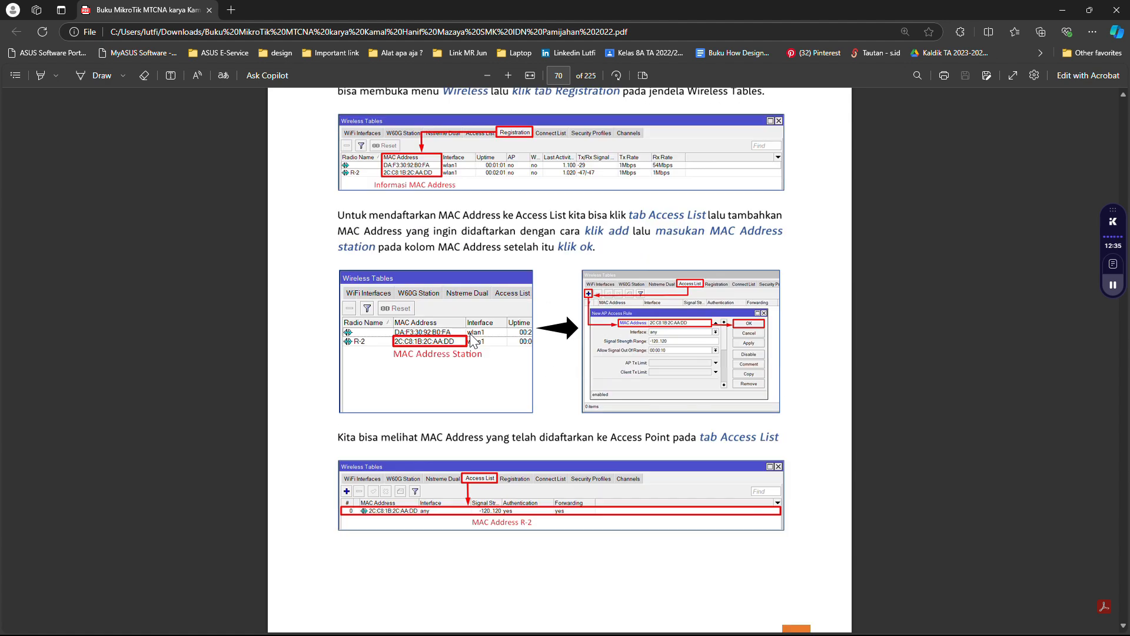
scroll(471, 340, "down", 6)
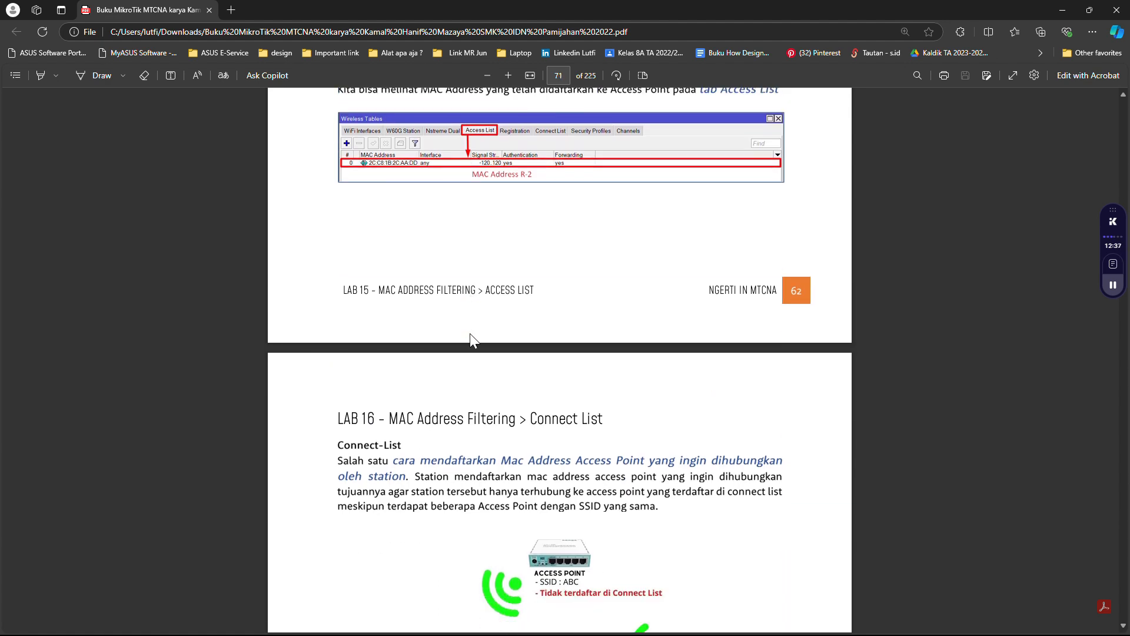
Step: Switch to WinBox and copy the MAC address 44:AF:28:54:E6:79 from that wlan1 client's entry in the wireless registration table
scroll(475, 341, "up", 2)
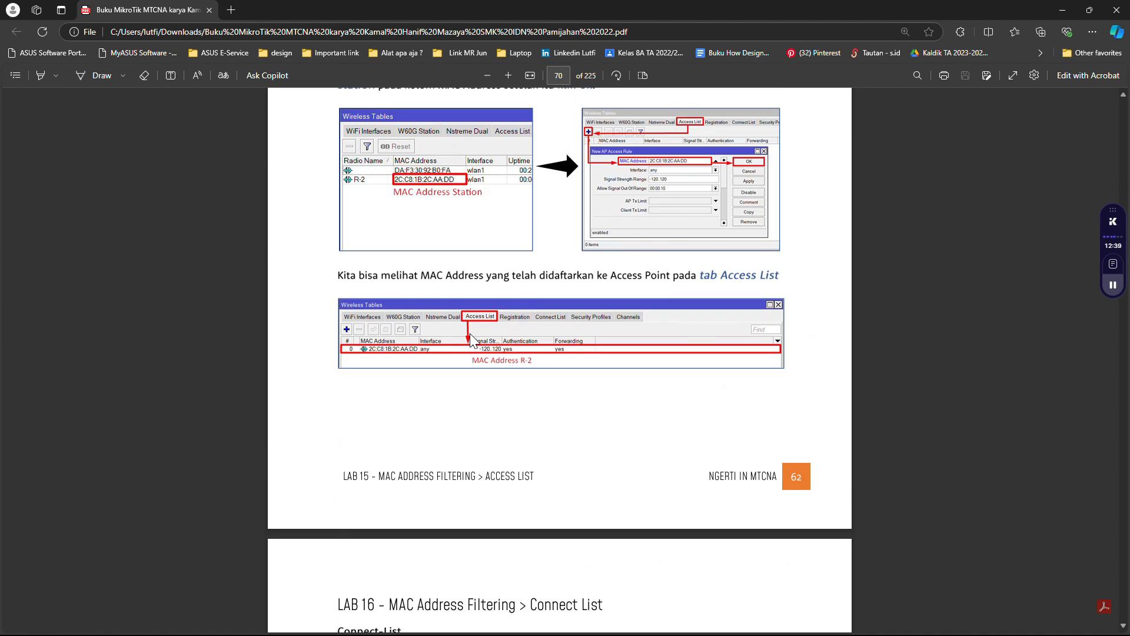
scroll(471, 340, "up", 7)
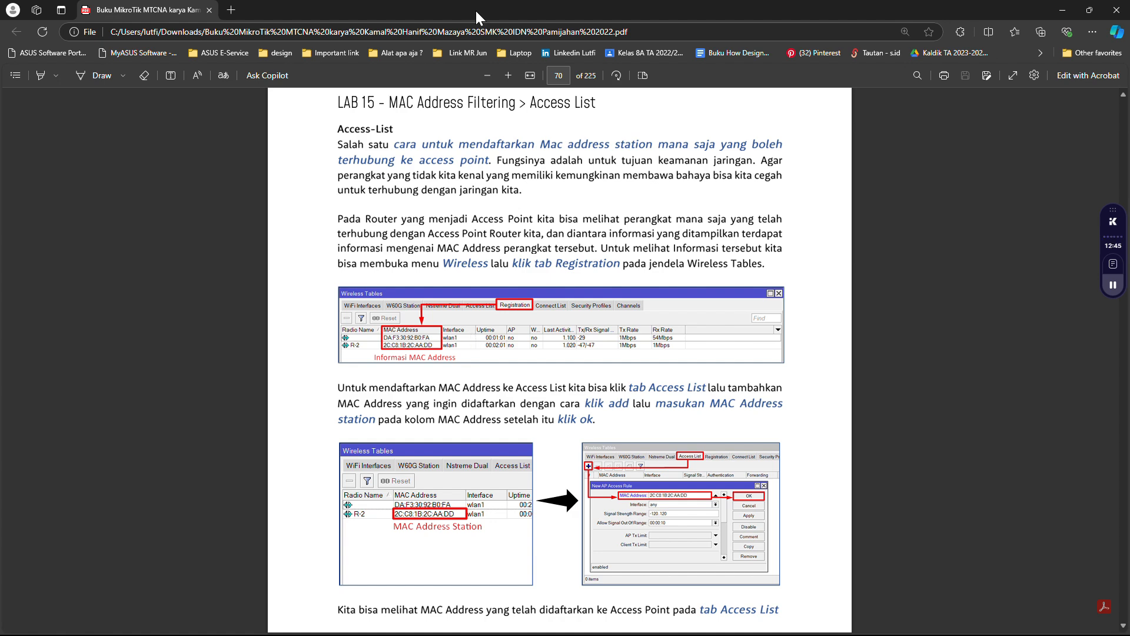
key("alt+Tab")
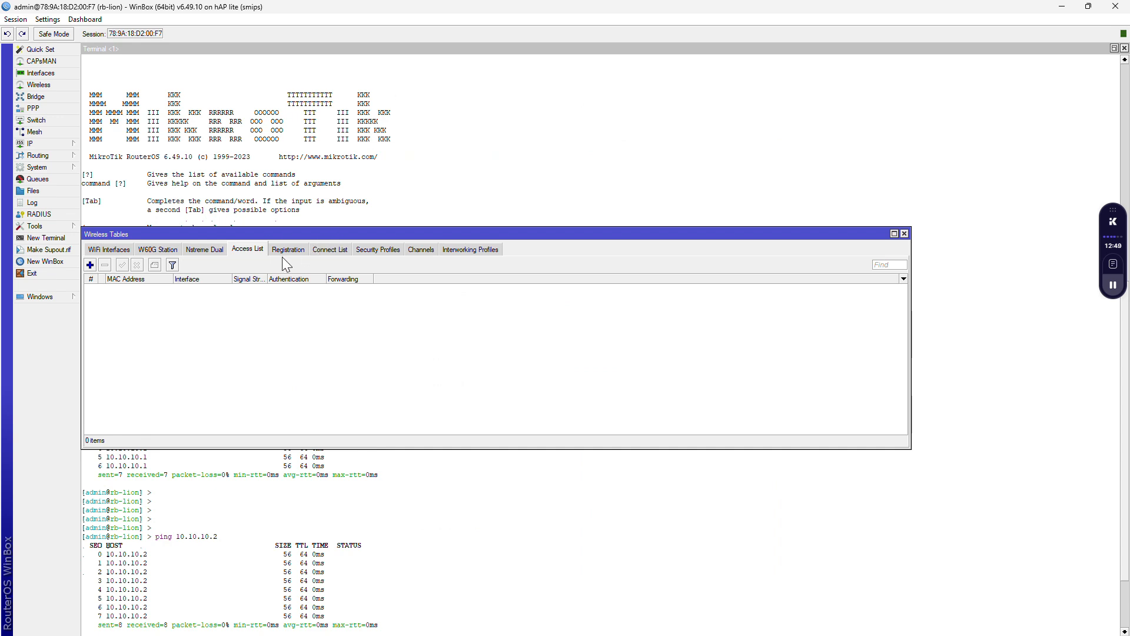
left_click(280, 250)
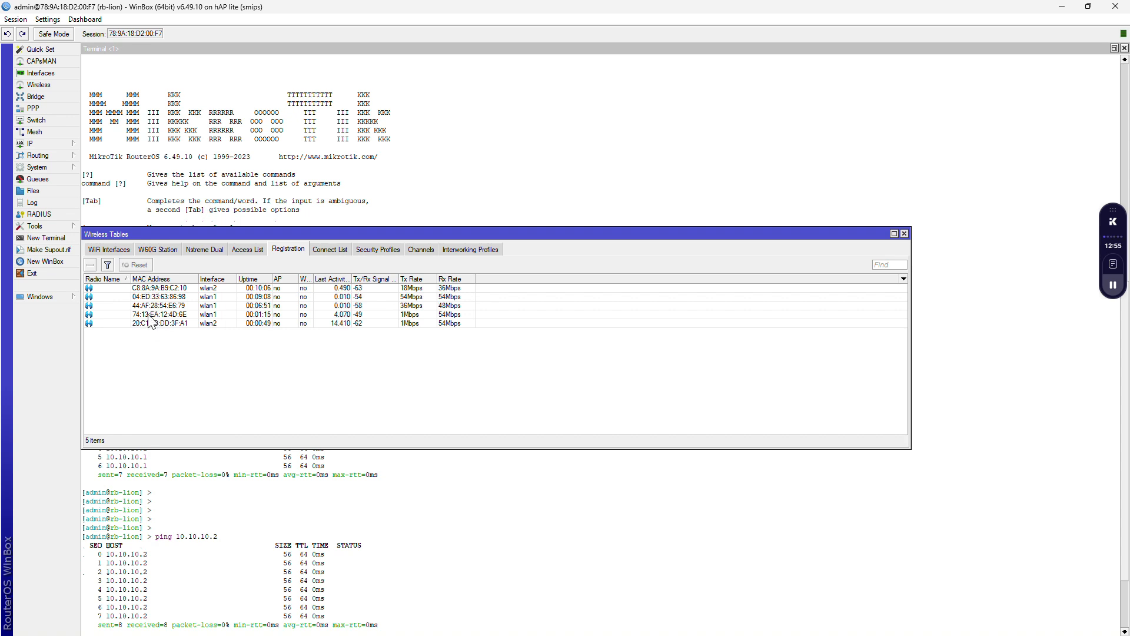
double_click(149, 316)
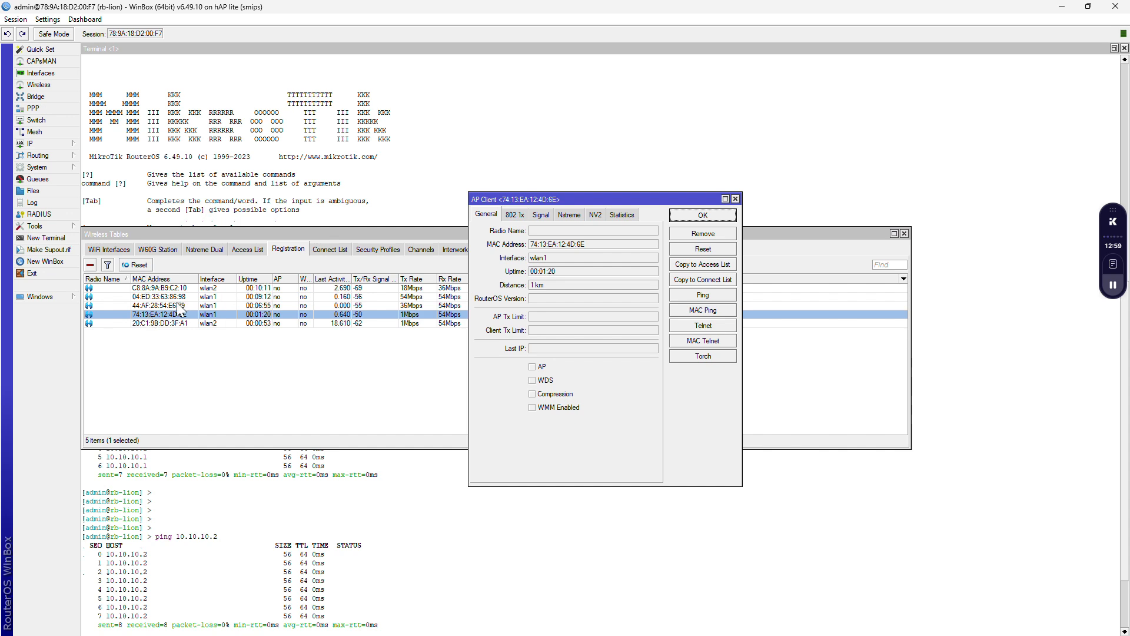
double_click(180, 307)
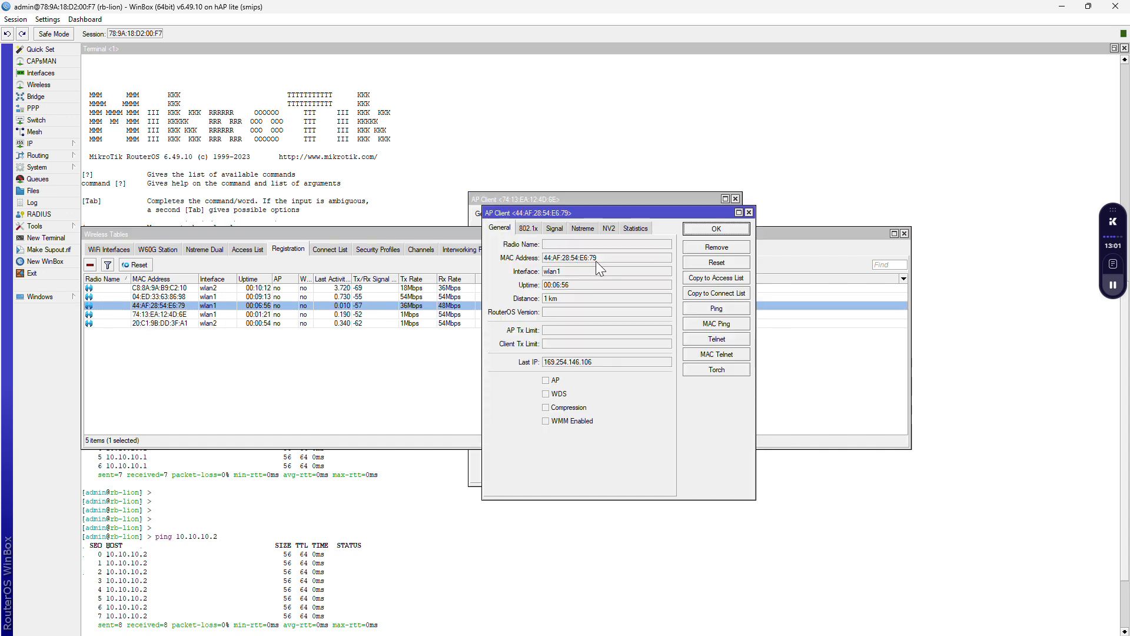
left_click_drag(602, 257, 543, 259)
key("ctrl+c")
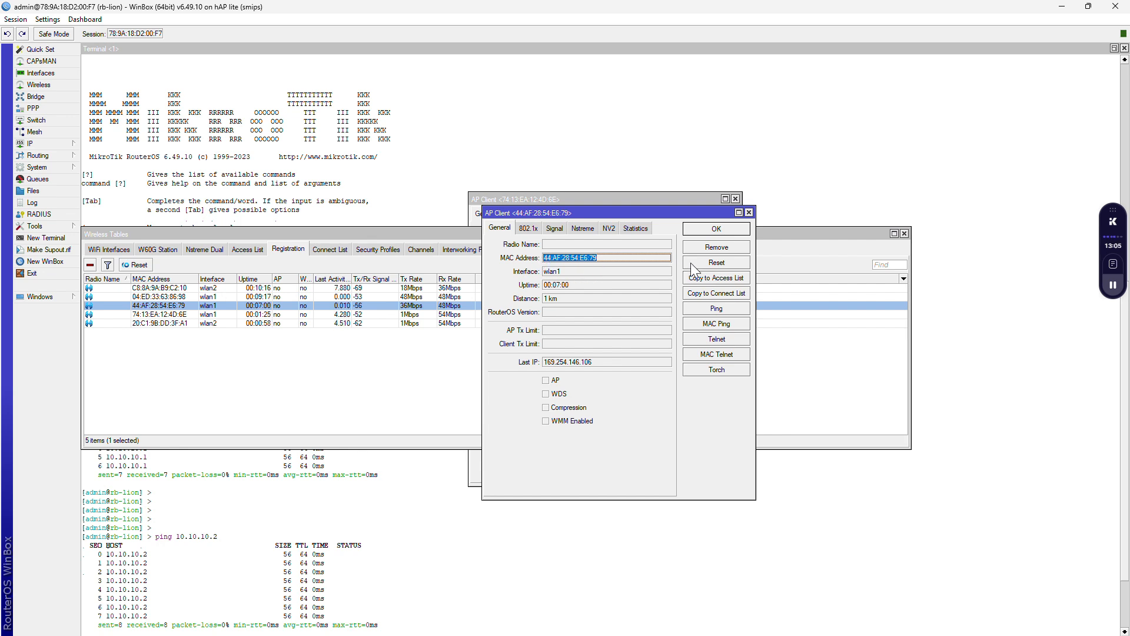
left_click(724, 232)
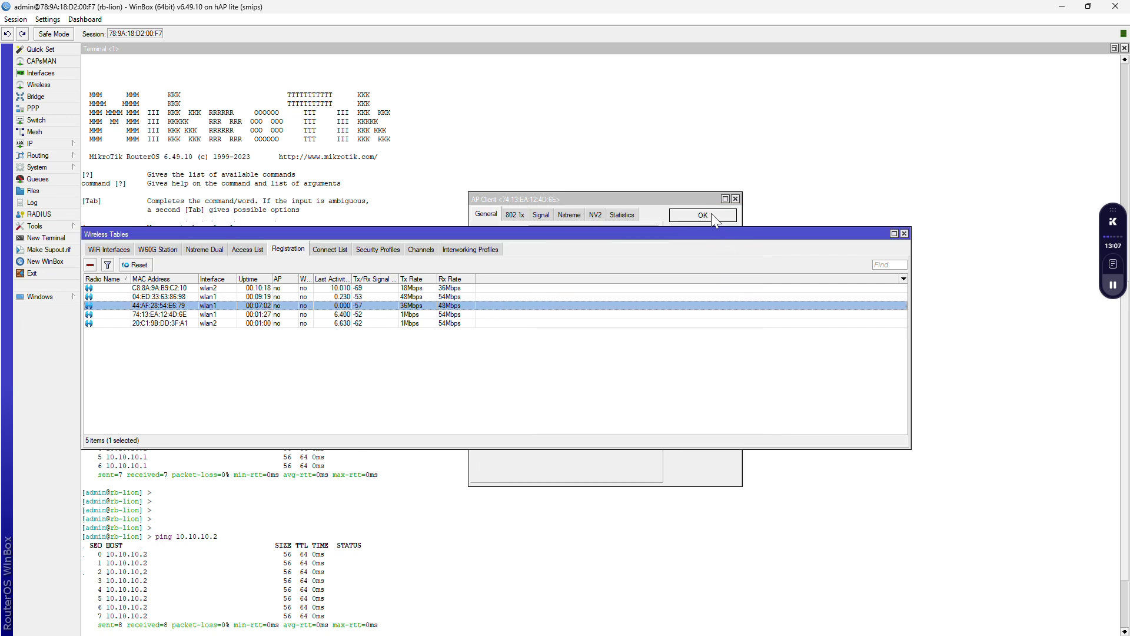
Step: Add an access rule to the wireless Access List for the copied MAC address 44:AF:28:54:E6:79
left_click(237, 249)
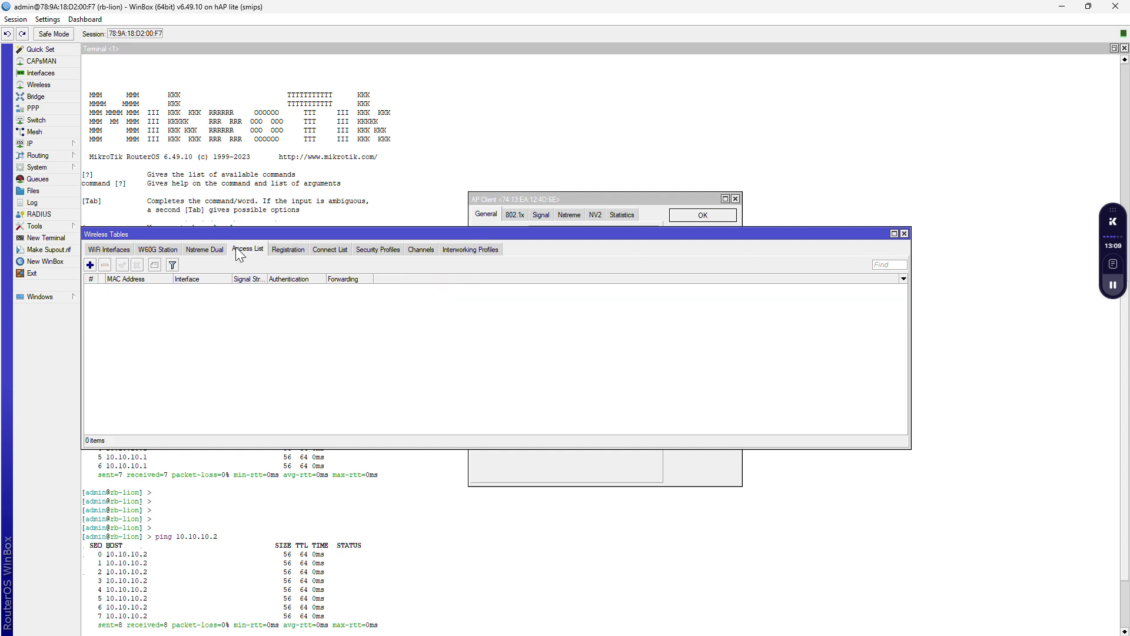
left_click(90, 265)
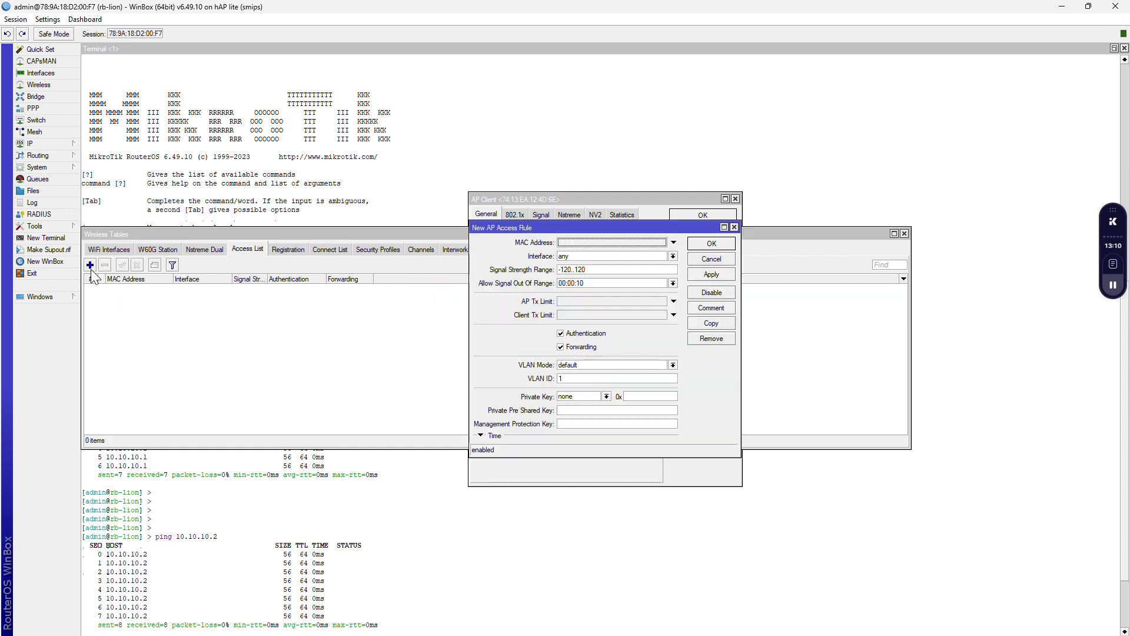
left_click(567, 243)
key("ctrl+v")
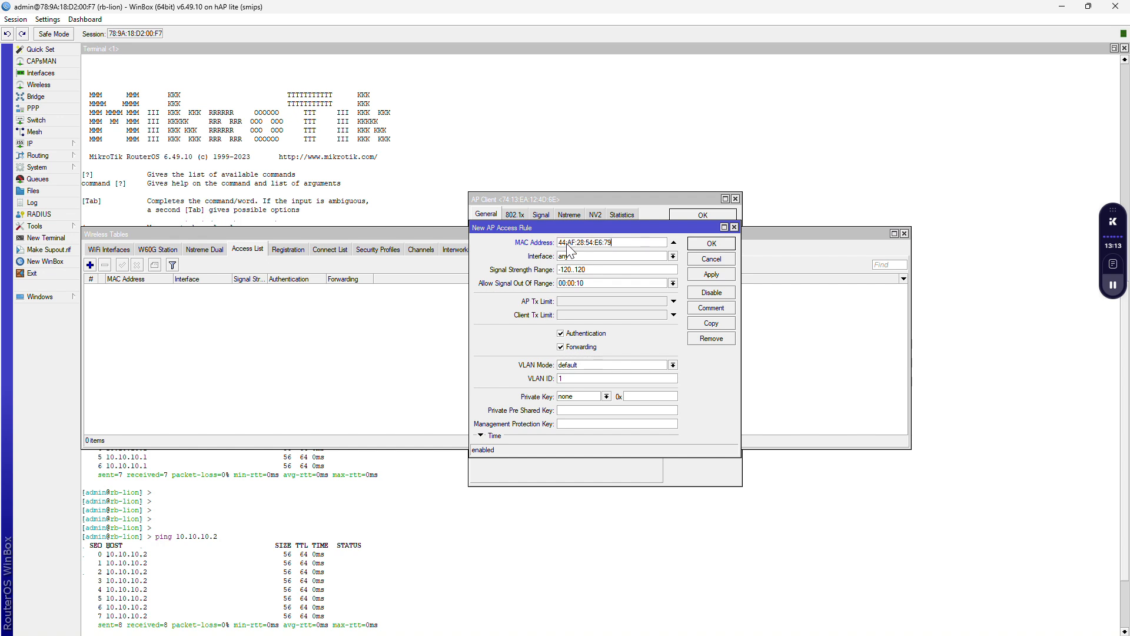
left_click(715, 242)
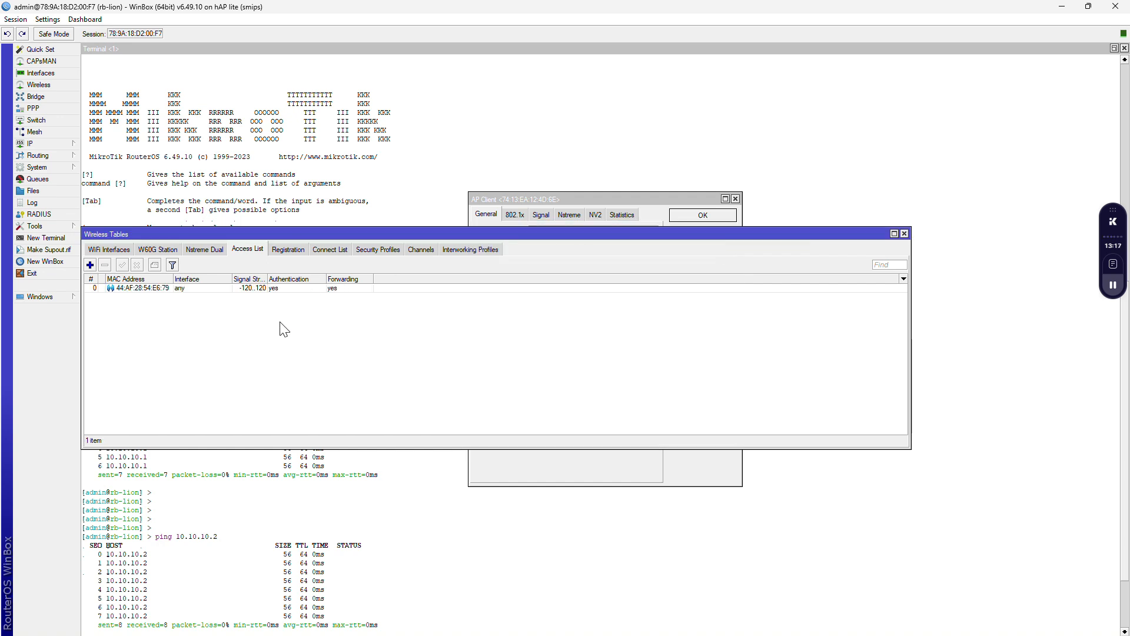
left_click(293, 250)
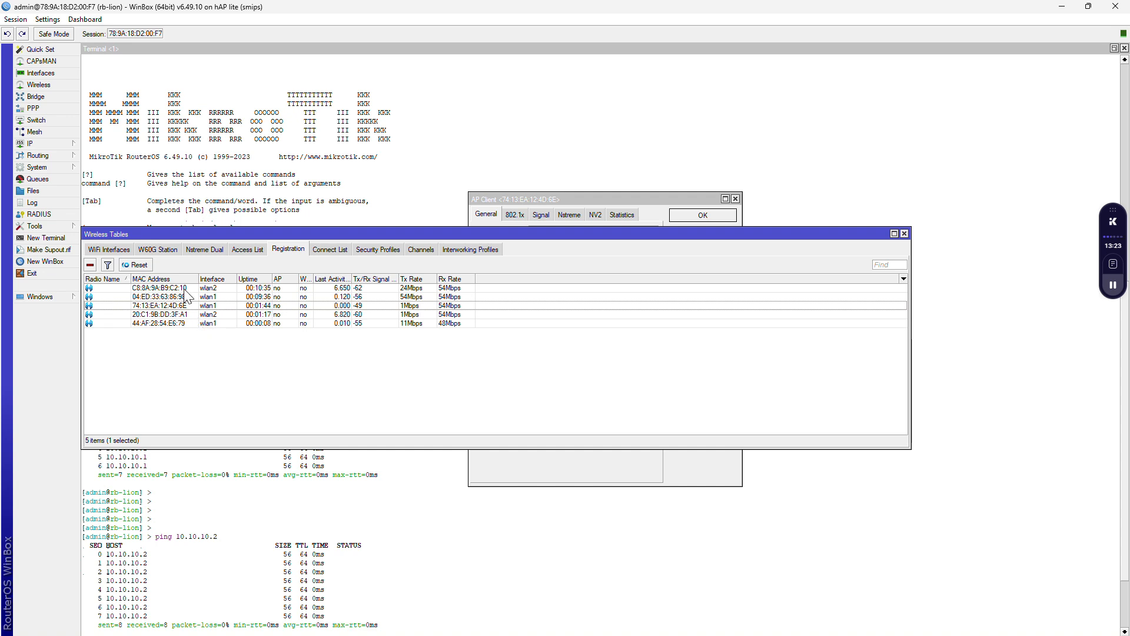
left_click(250, 251)
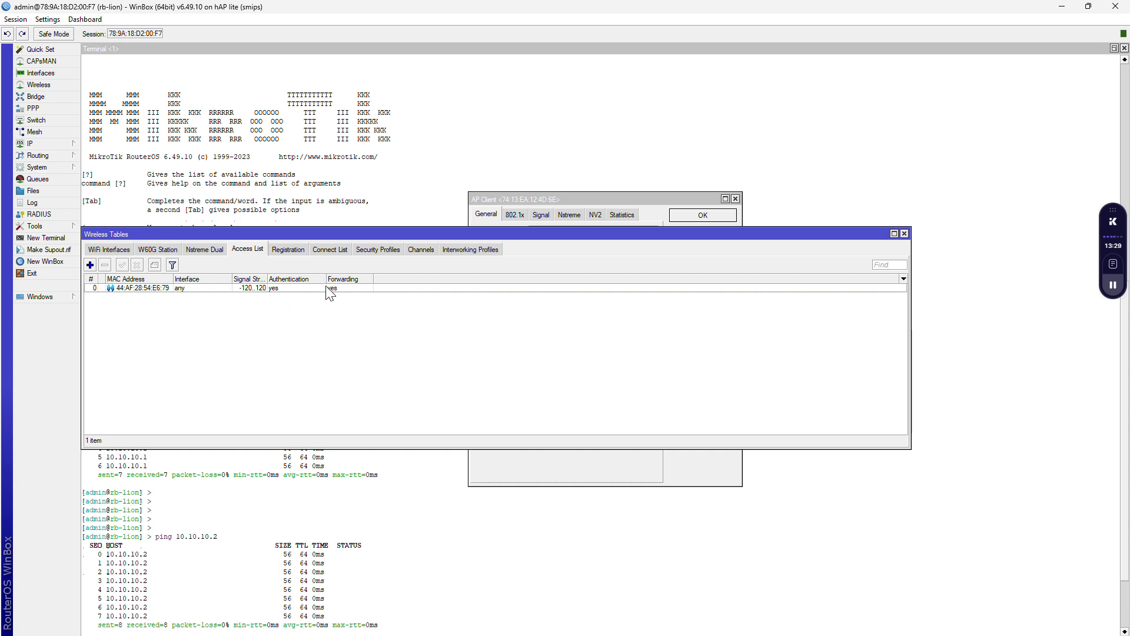
left_click_drag(510, 232, 512, 278)
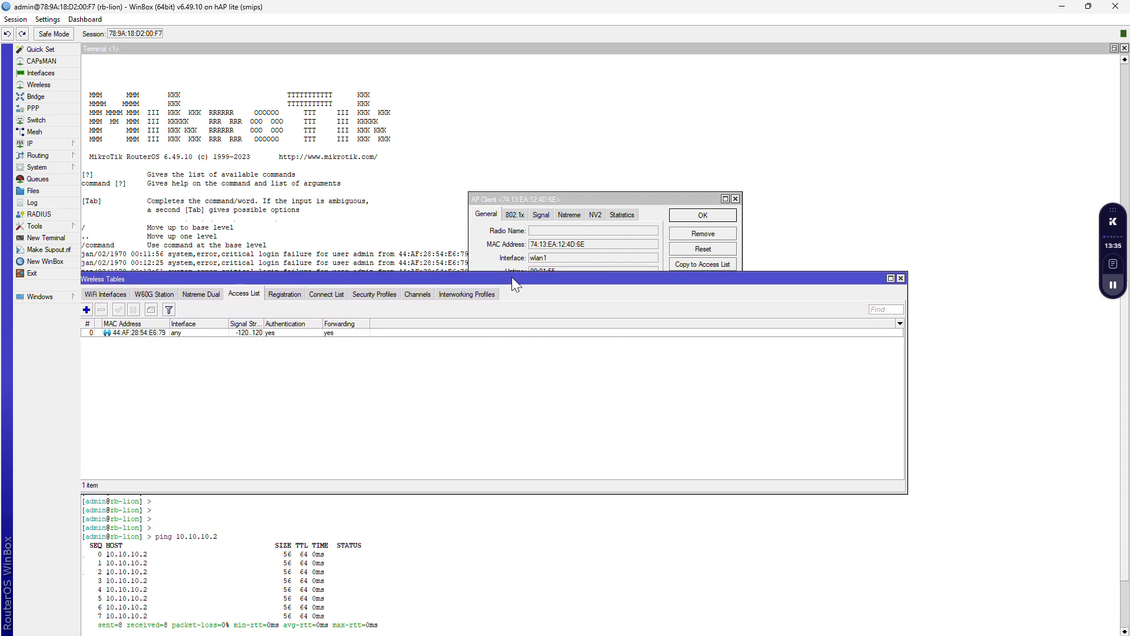
left_click(617, 232)
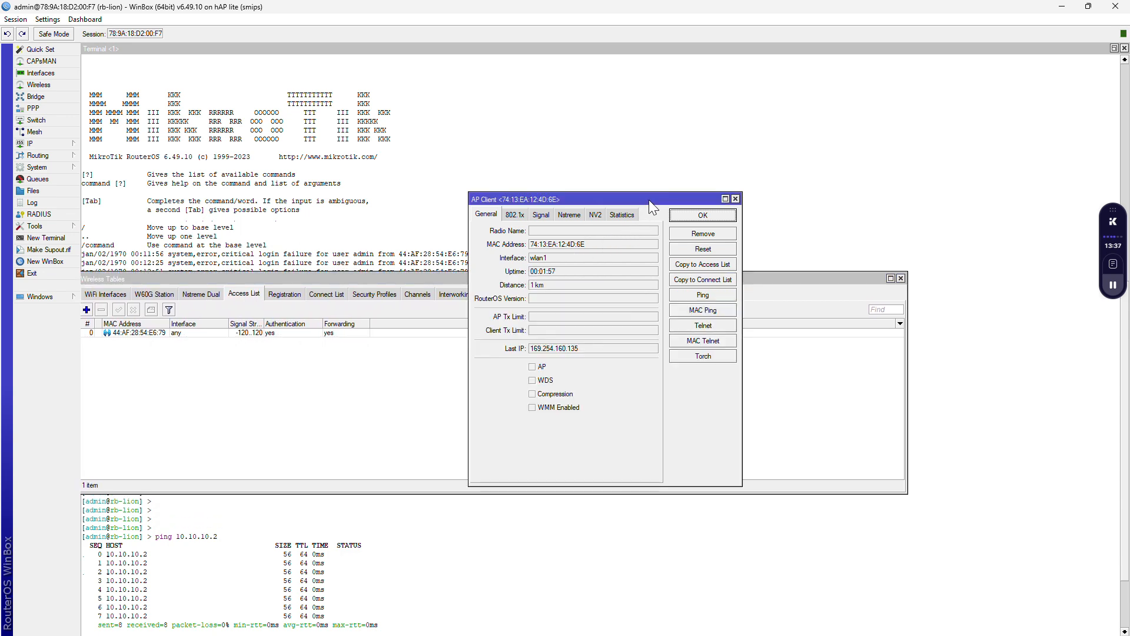
left_click(300, 294)
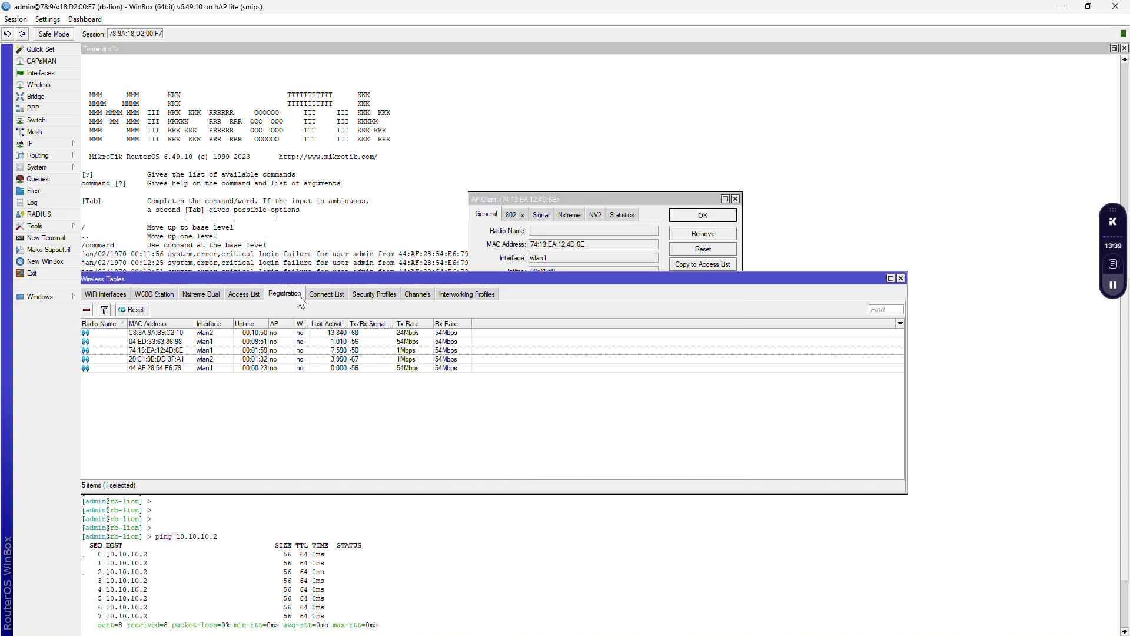
double_click(160, 350)
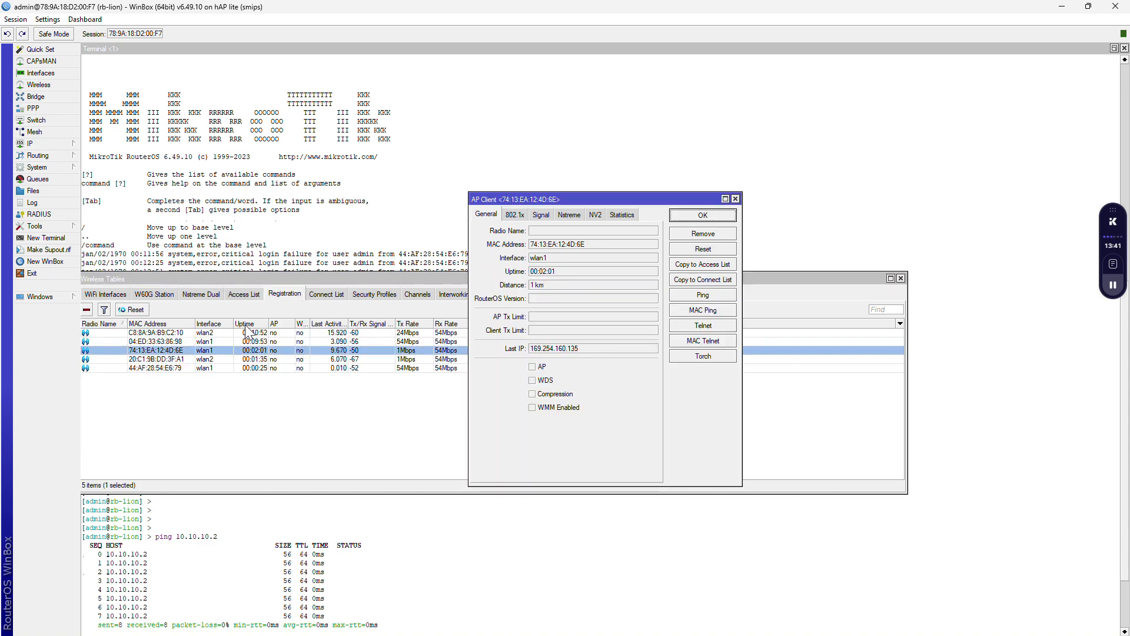
Step: Switch to the lab book PDF and review the remaining LAB 15 instructions on checking the Access List
key("alt+Tab")
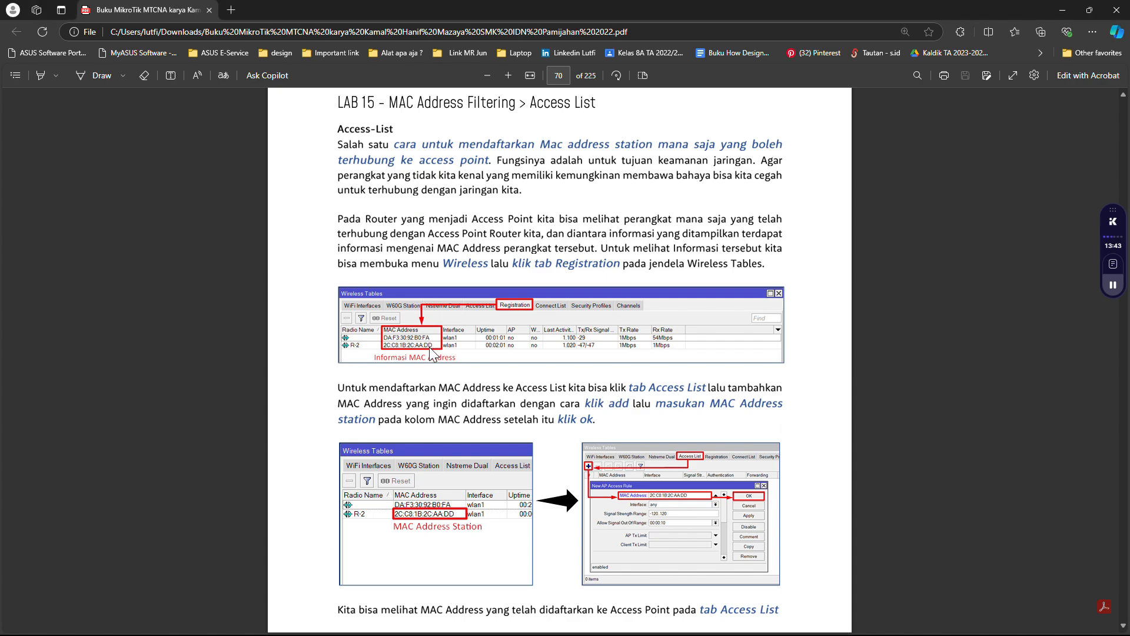
scroll(429, 348, "down", 5)
scroll(430, 348, "down", 1)
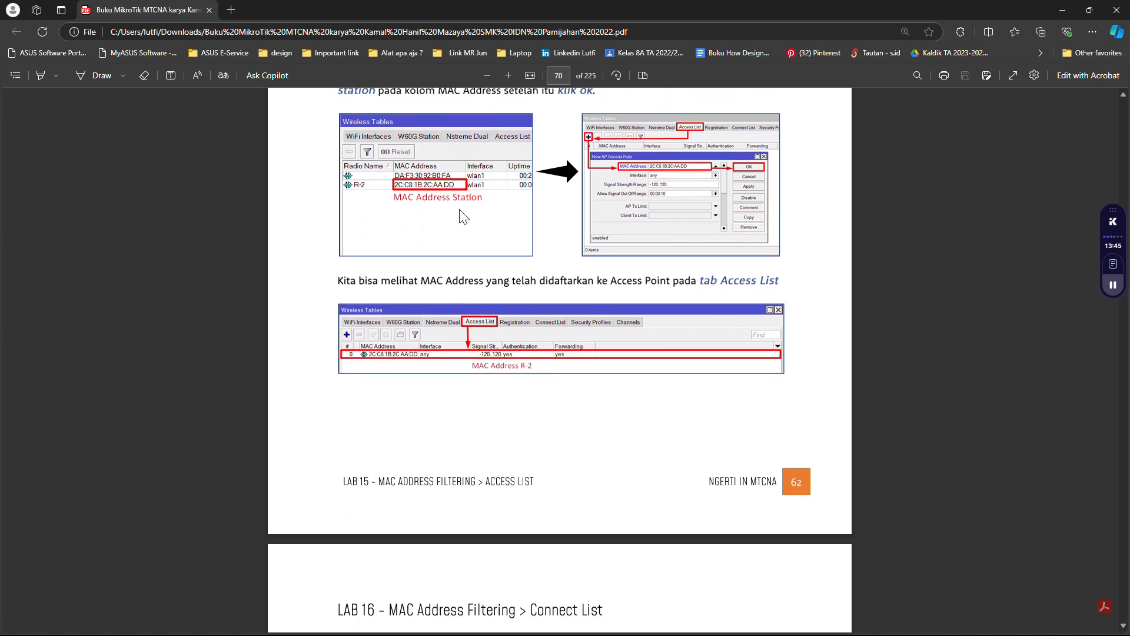
scroll(462, 216, "up", 3)
scroll(513, 340, "up", 1)
Step: Examine the LAB 16 instructions on registering an access point's MAC address in the Connect List
scroll(515, 342, "down", 15)
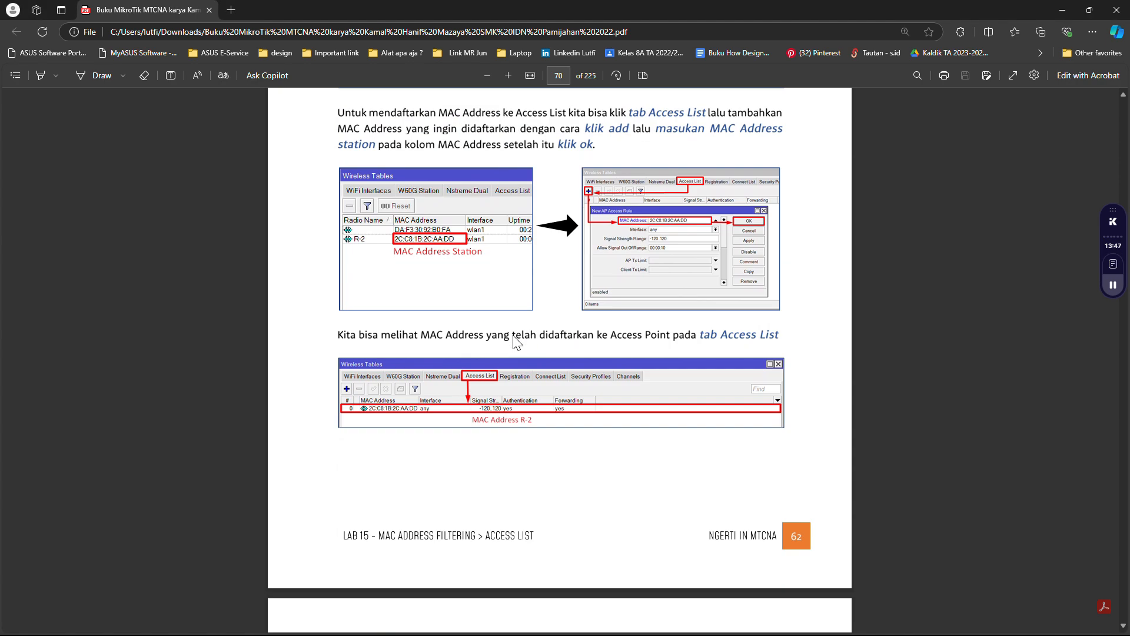
scroll(515, 342, "up", 4)
scroll(515, 342, "down", 5)
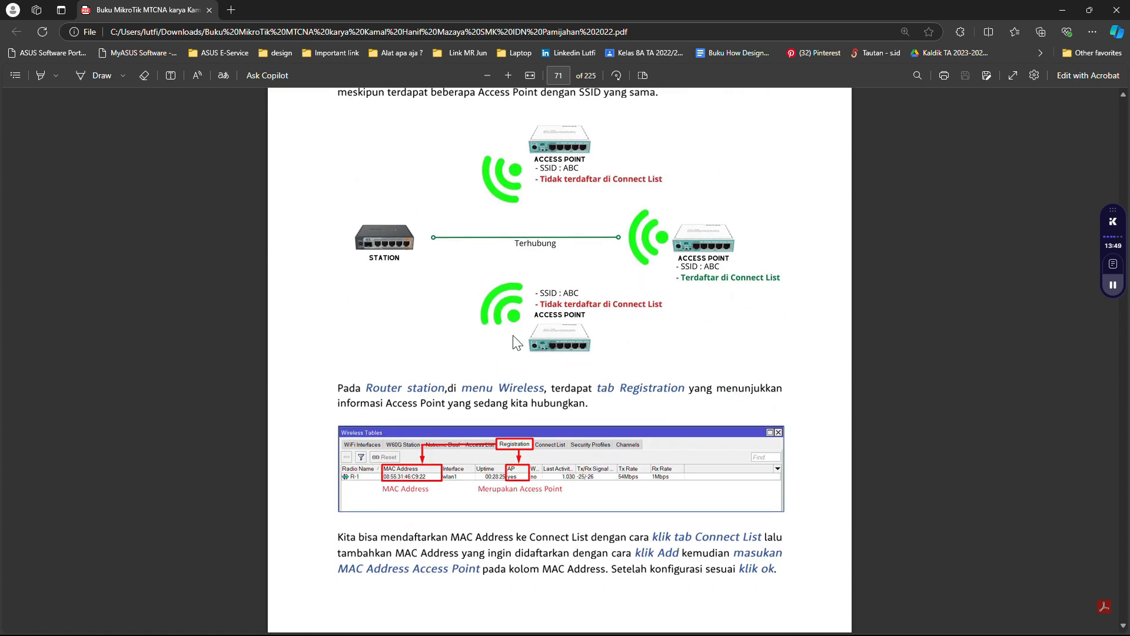
scroll(516, 343, "down", 3)
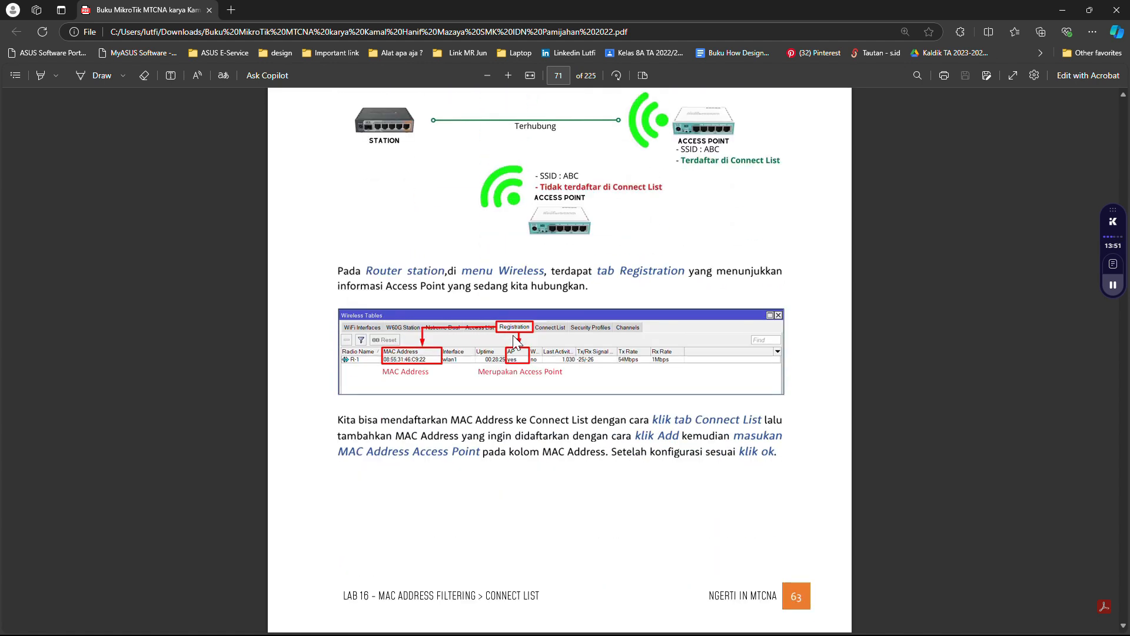
scroll(513, 340, "down", 3)
scroll(515, 342, "up", 11)
scroll(517, 342, "down", 11)
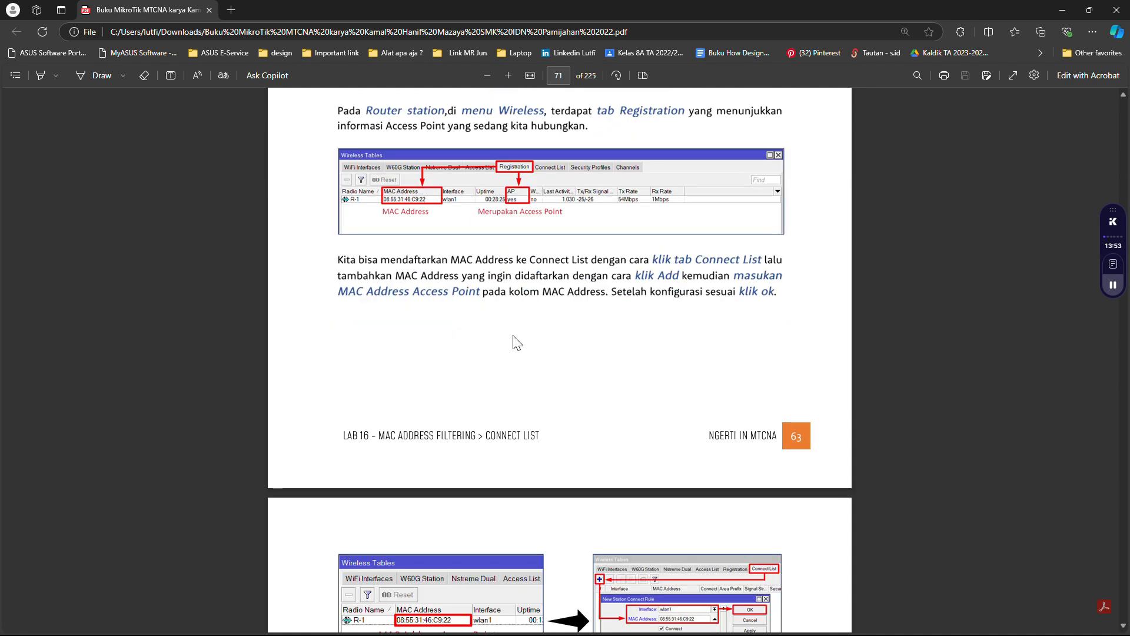
scroll(517, 343, "down", 2)
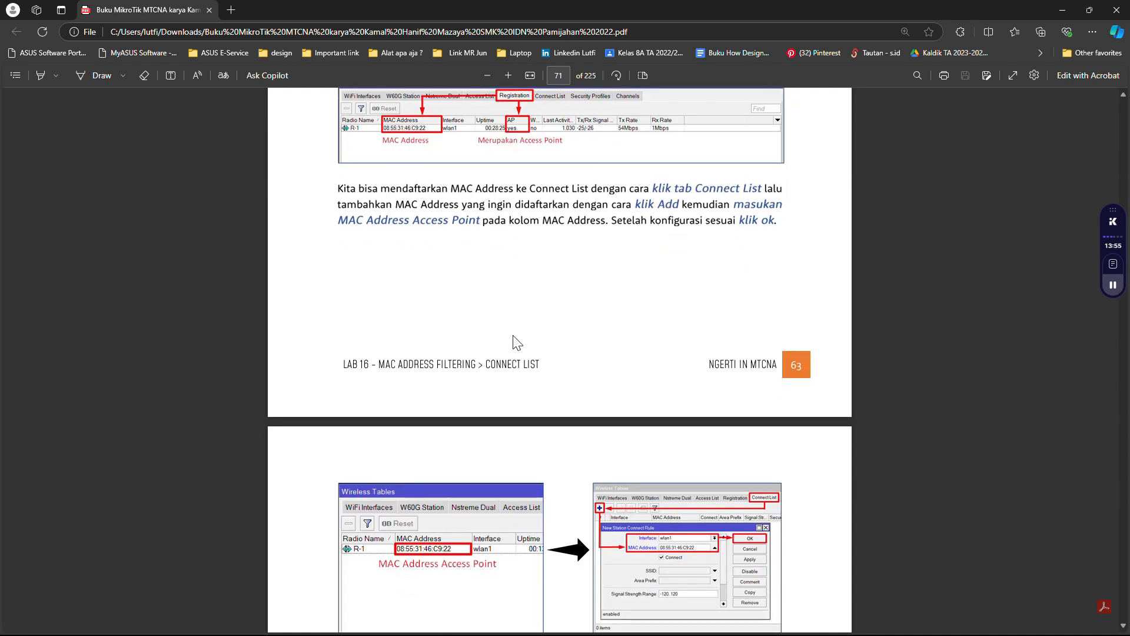
scroll(516, 342, "down", 2)
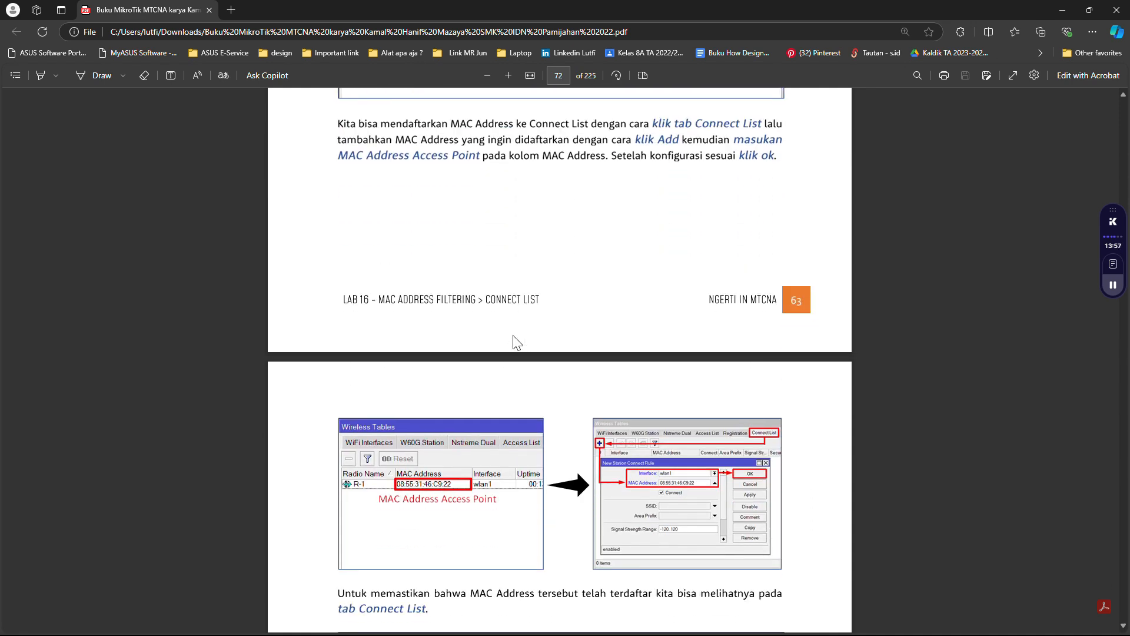
scroll(517, 342, "up", 5)
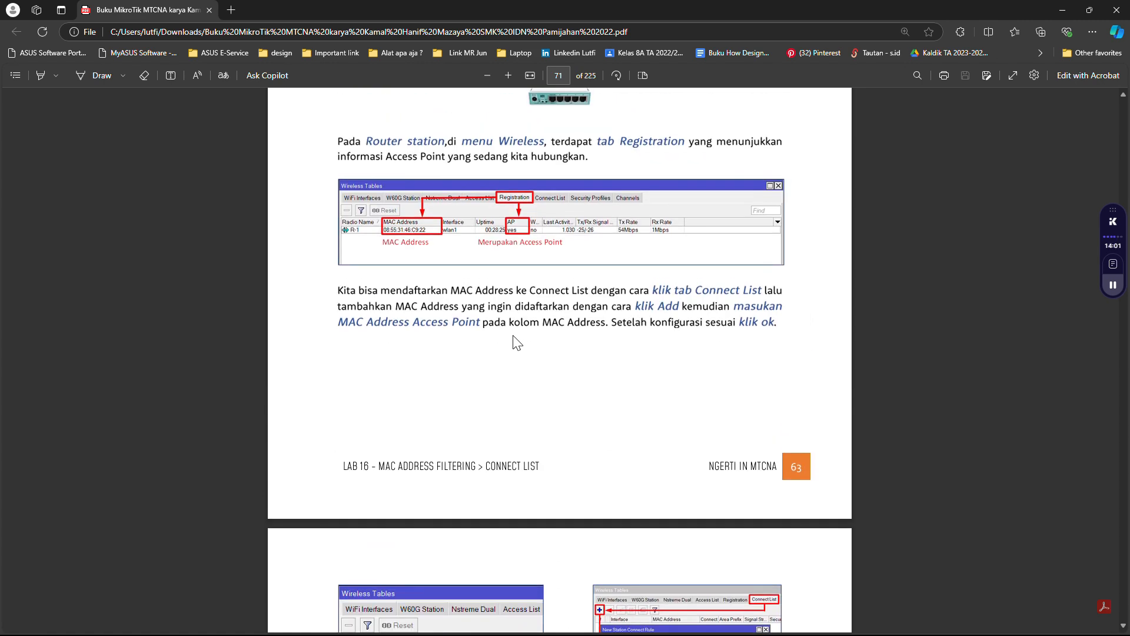
scroll(517, 343, "down", 4)
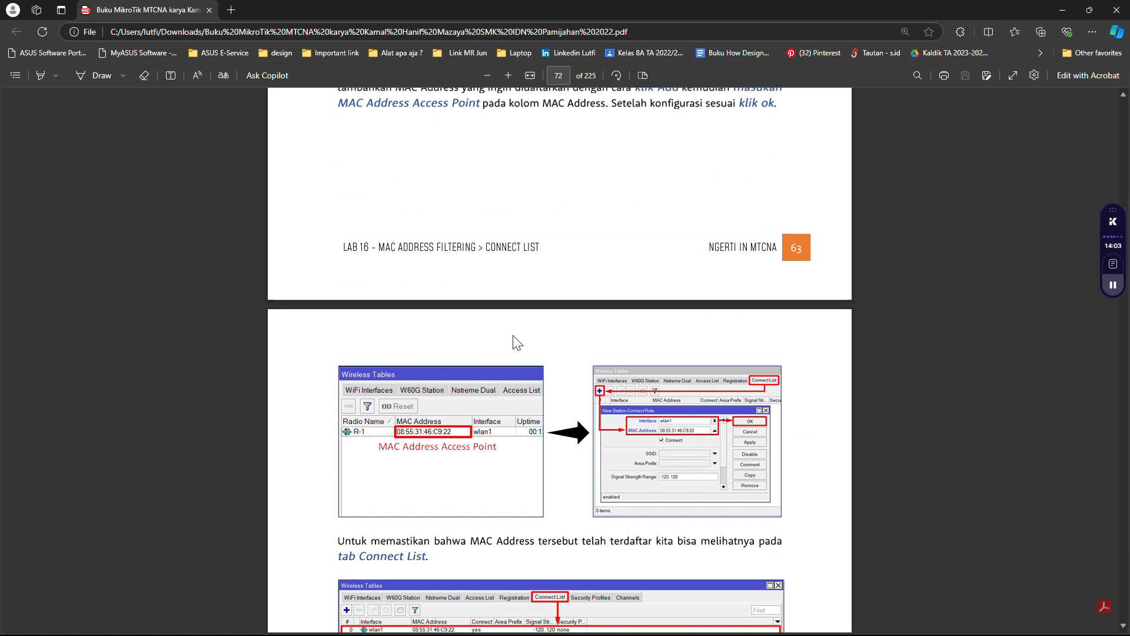
scroll(516, 343, "up", 3)
scroll(517, 342, "up", 1)
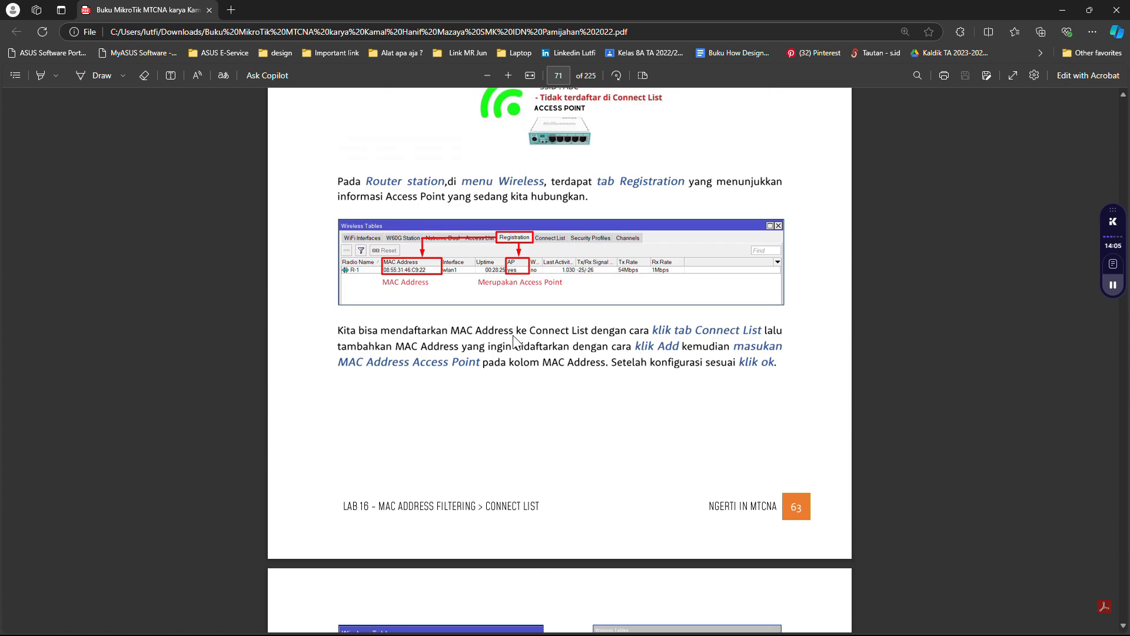
scroll(514, 341, "up", 1)
Step: Switch back to WinBox and copy the MAC address from the registration details of client 74:13:EA:12:4D:6E
key("alt+Tab")
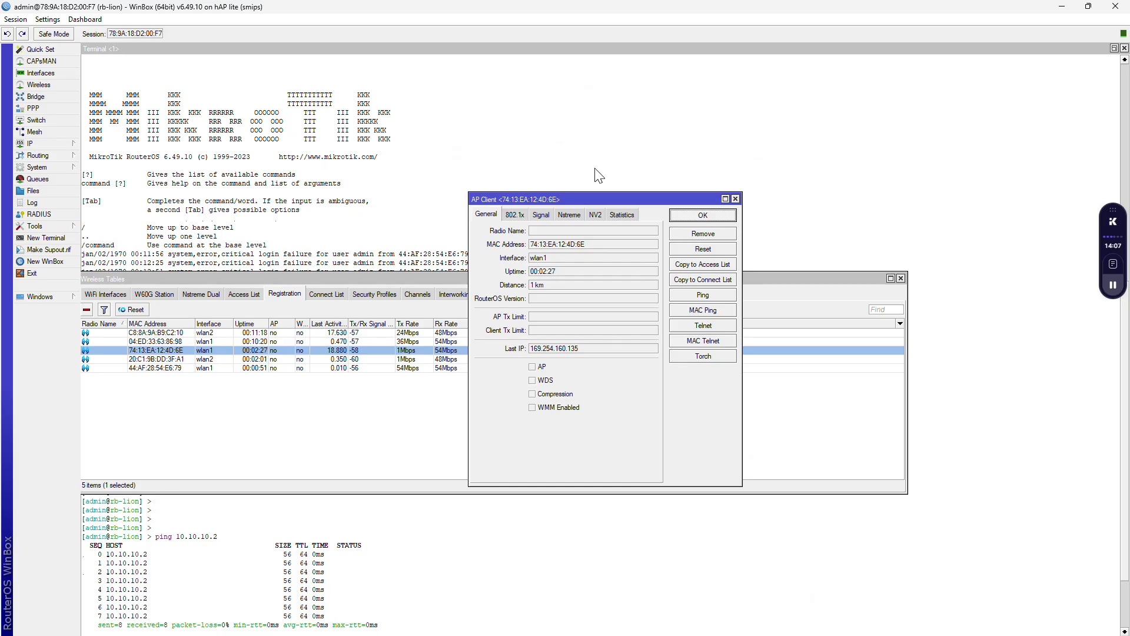
left_click(735, 199)
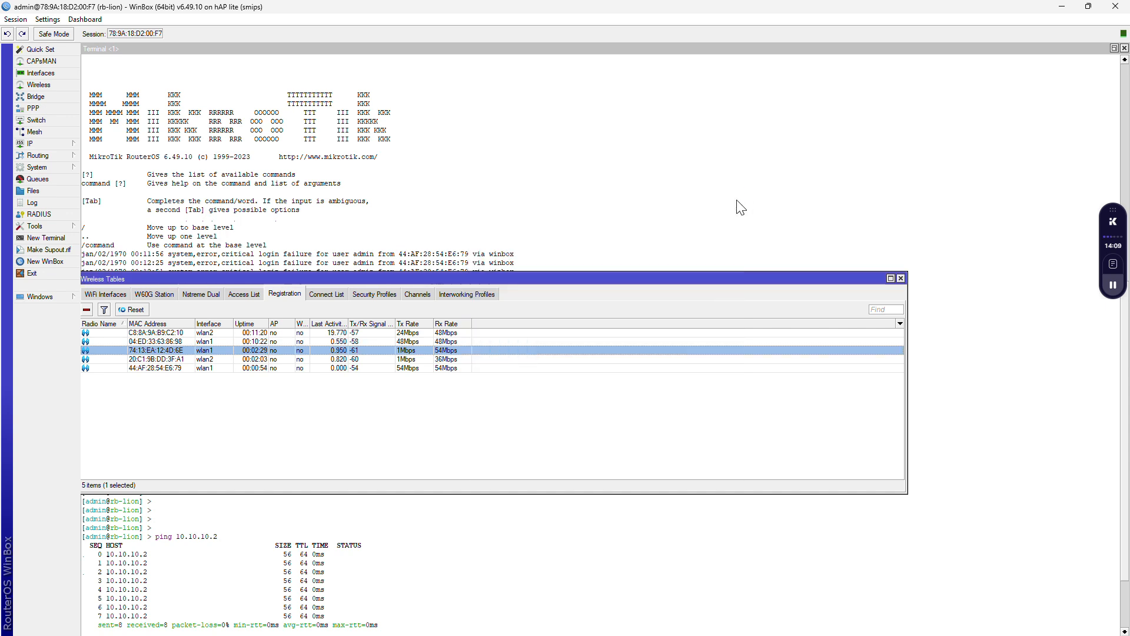
double_click(156, 350)
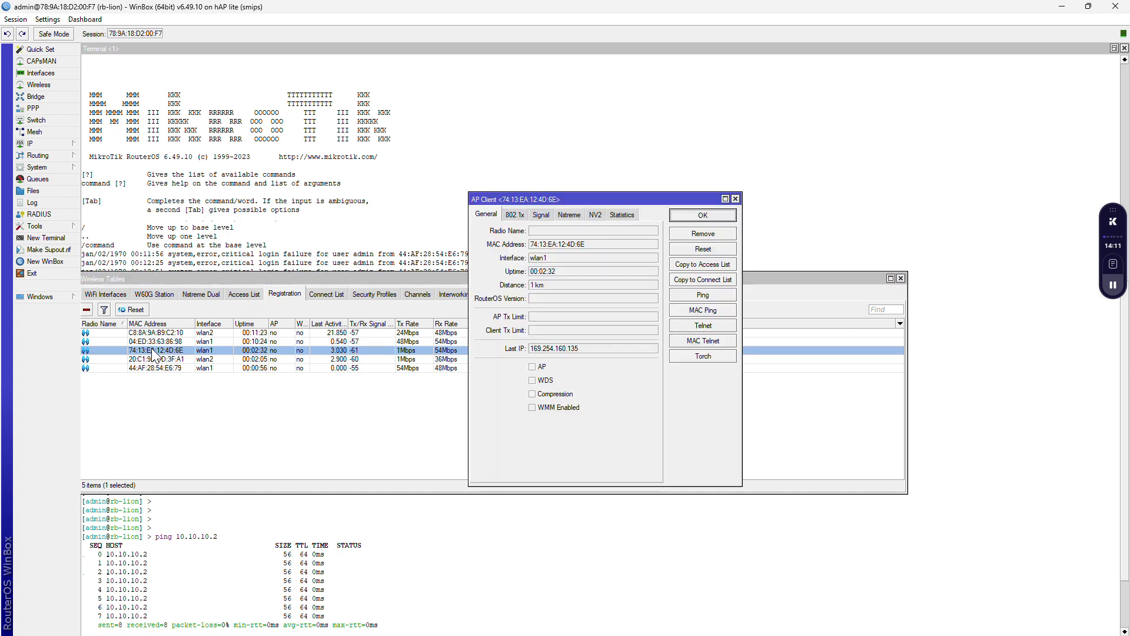
left_click(589, 244)
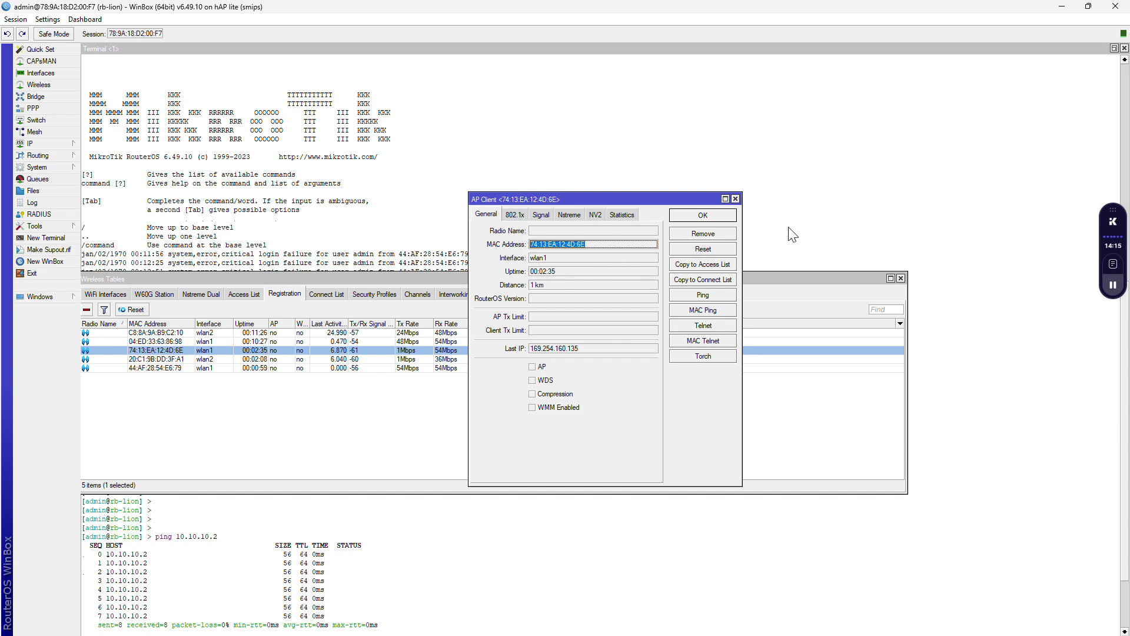
left_click(703, 215)
left_click(454, 391)
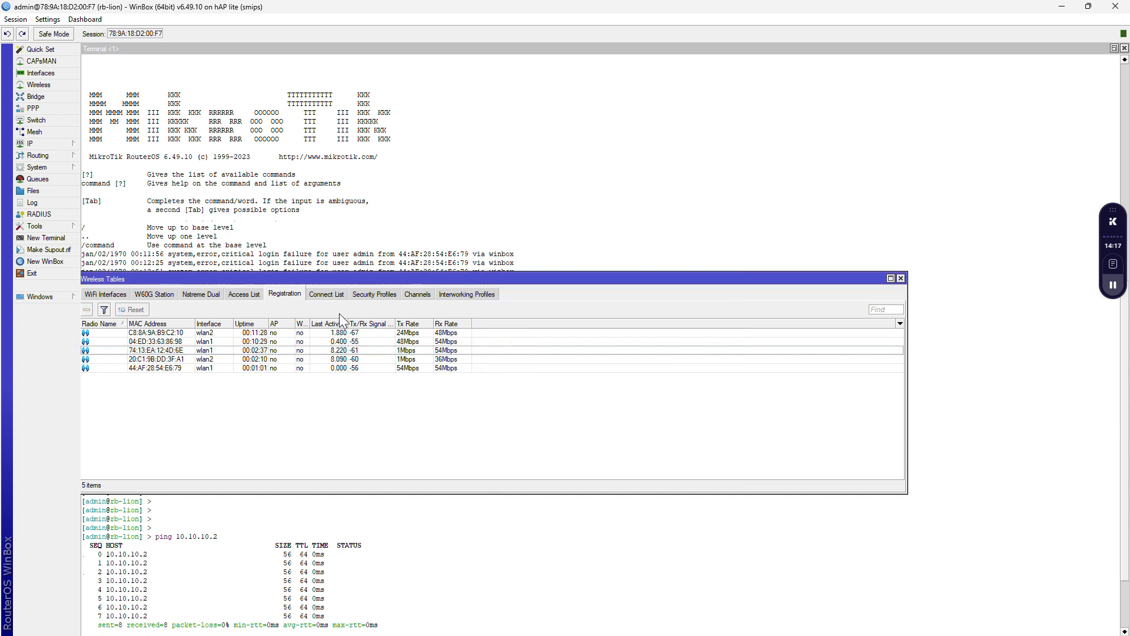
Step: Add a Connect List rule on wlan1 for MAC address 74:13:EA:12:4D:6E, check the registered clients and close the wireless tables
left_click(331, 298)
left_click(87, 310)
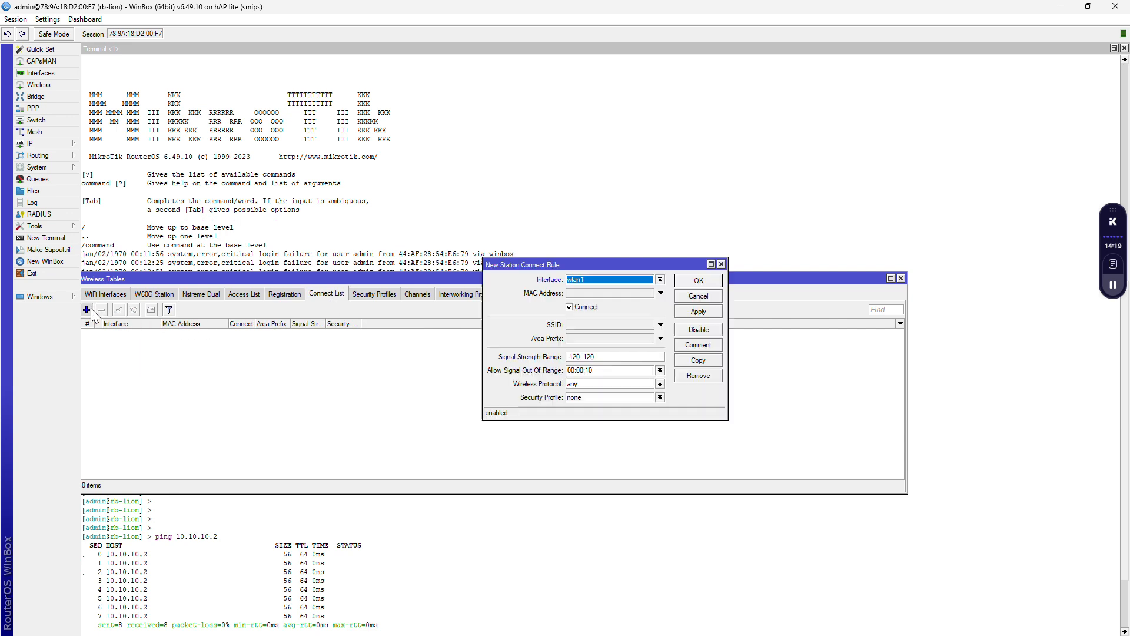
left_click(584, 293)
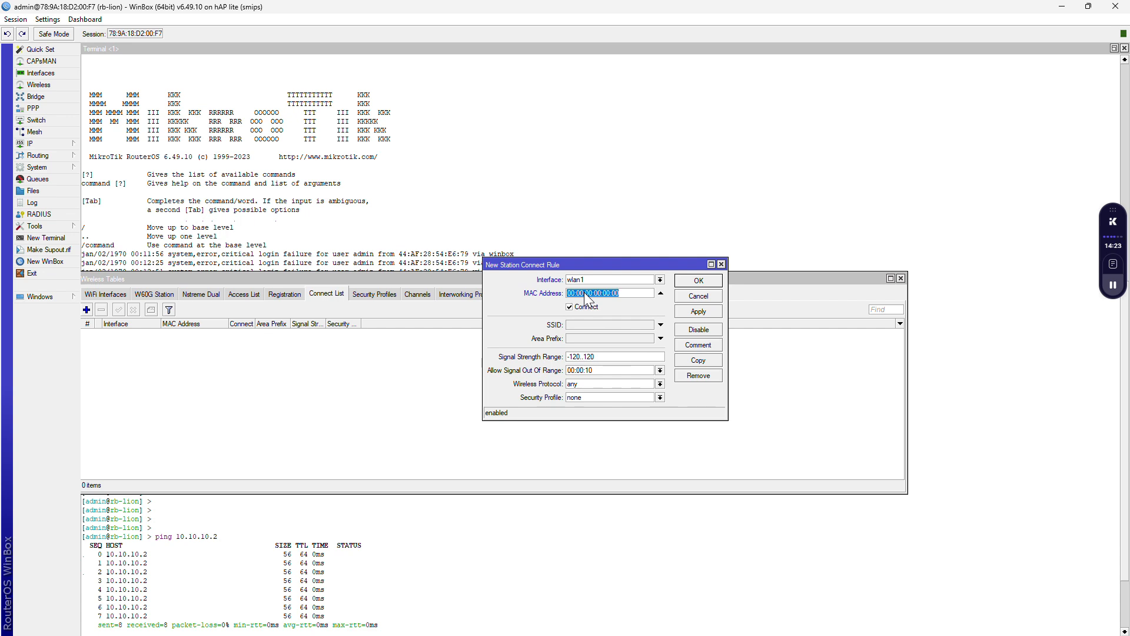
type("74:13:EA:12:4D:6E")
left_click(699, 282)
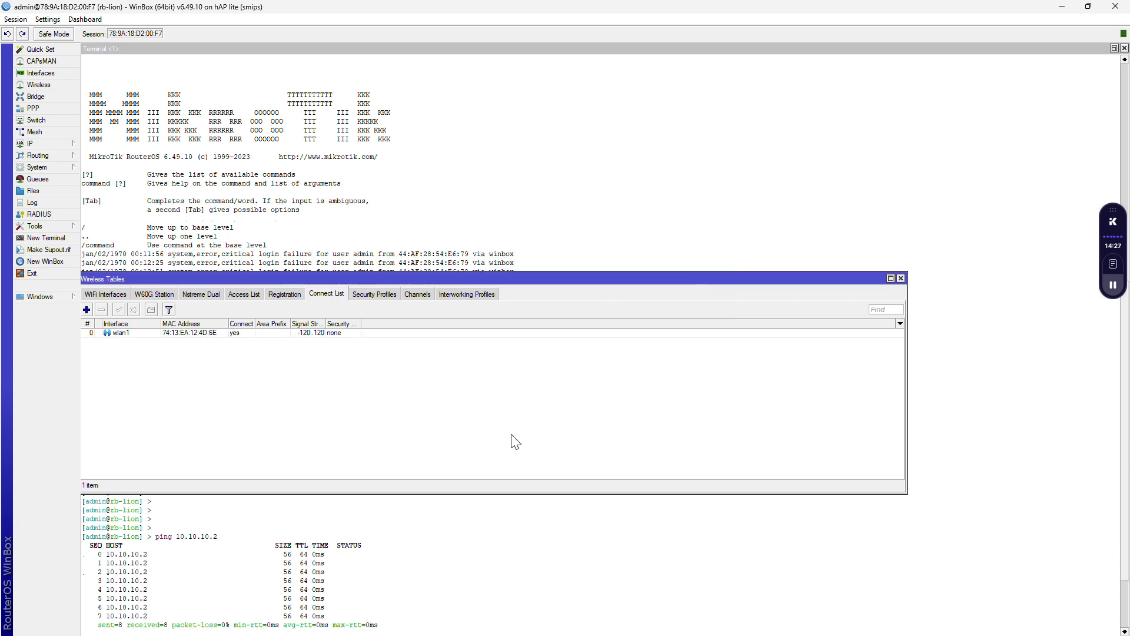
left_click(281, 297)
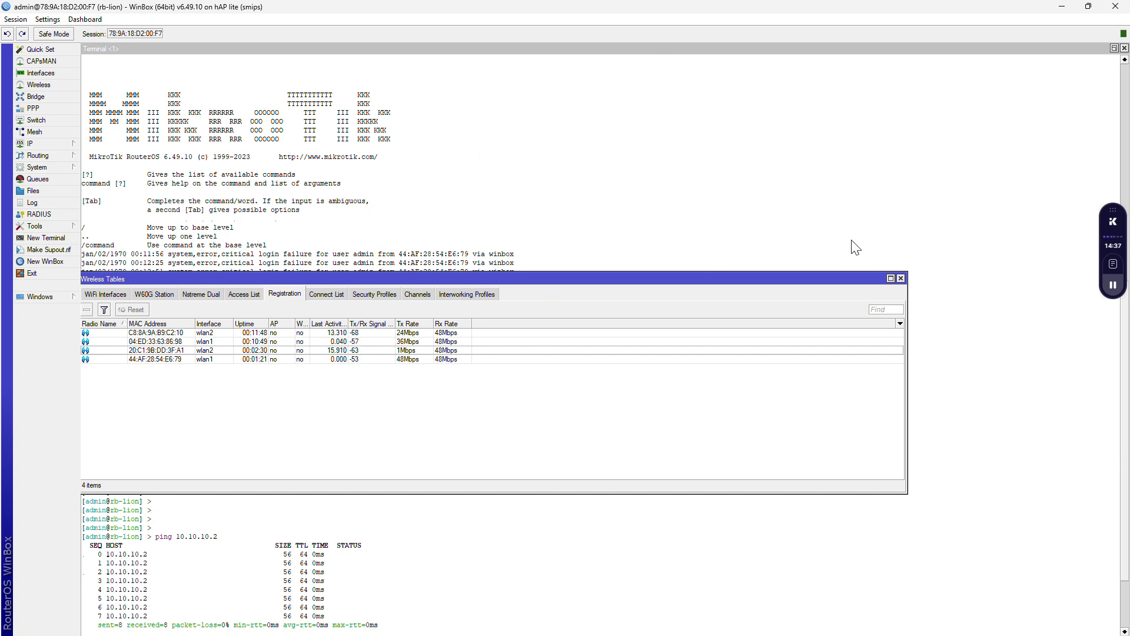
left_click(900, 279)
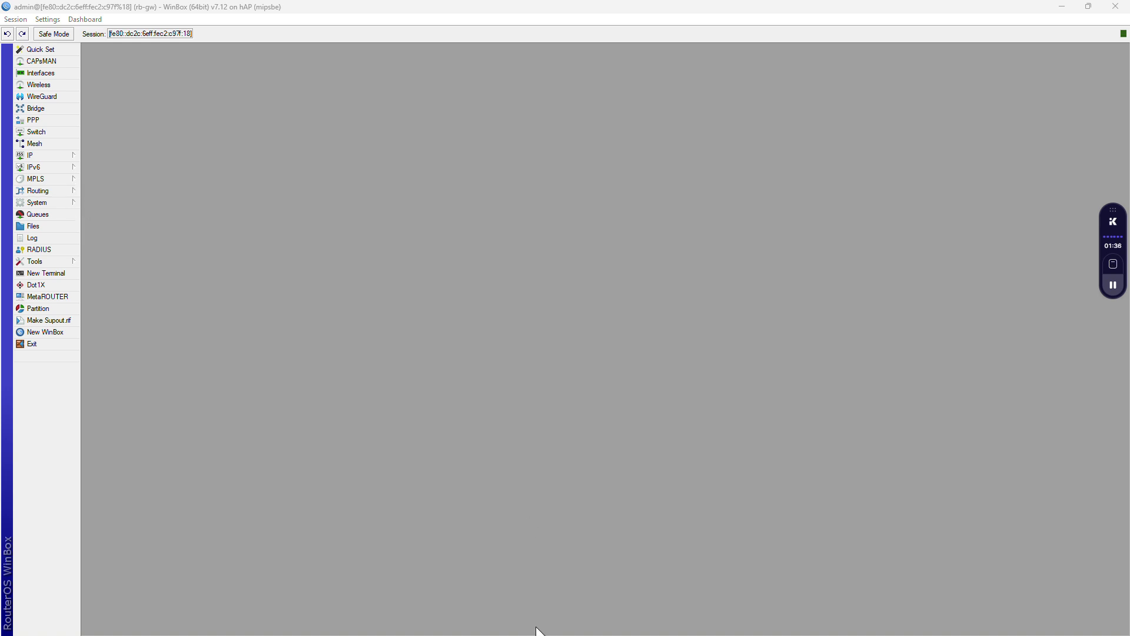
Step: Switch to the lab book PDF and enlarge the LAB 17 - Nstreme page to a readable size
key("super")
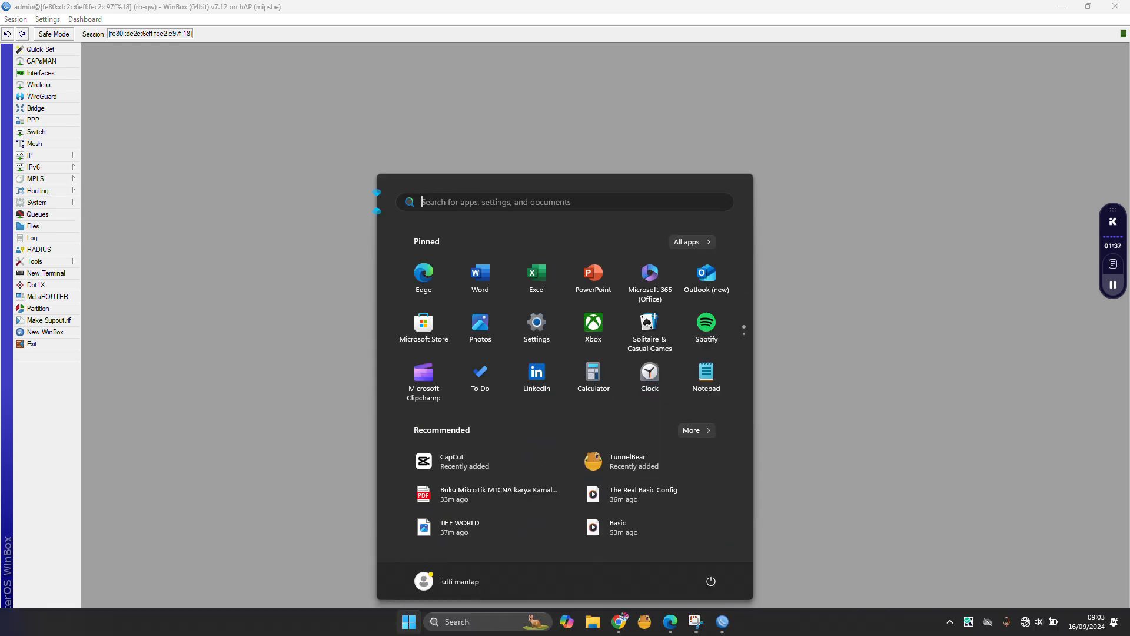
left_click(620, 622)
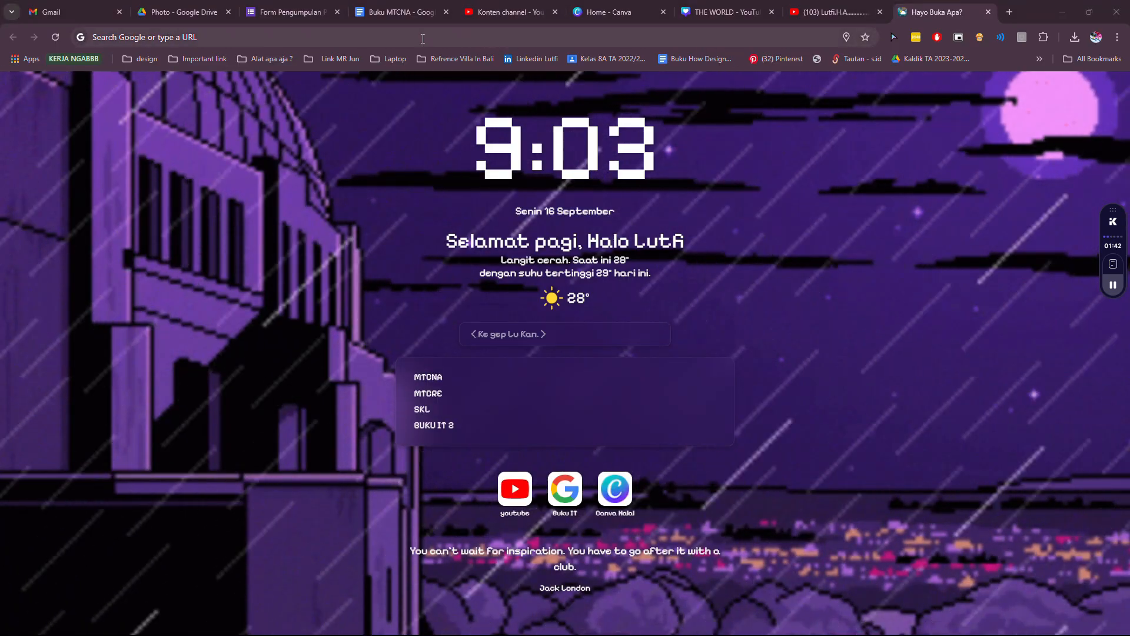
key("alt+Tab")
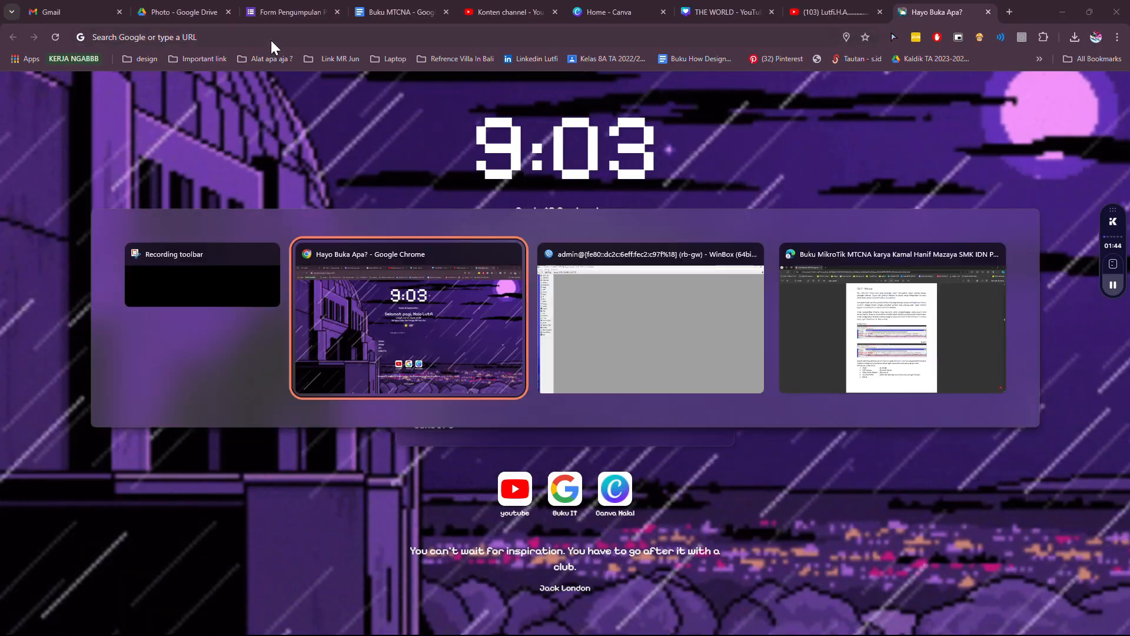
key("alt+Tab")
key("alt+Tab")
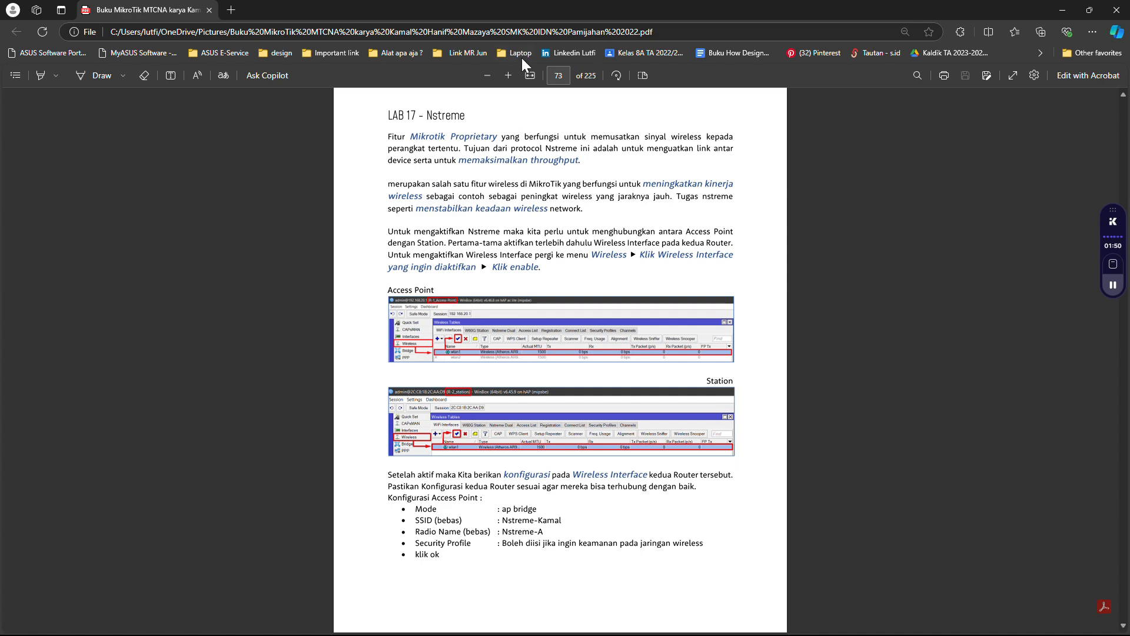
left_click(507, 73)
left_click(508, 73)
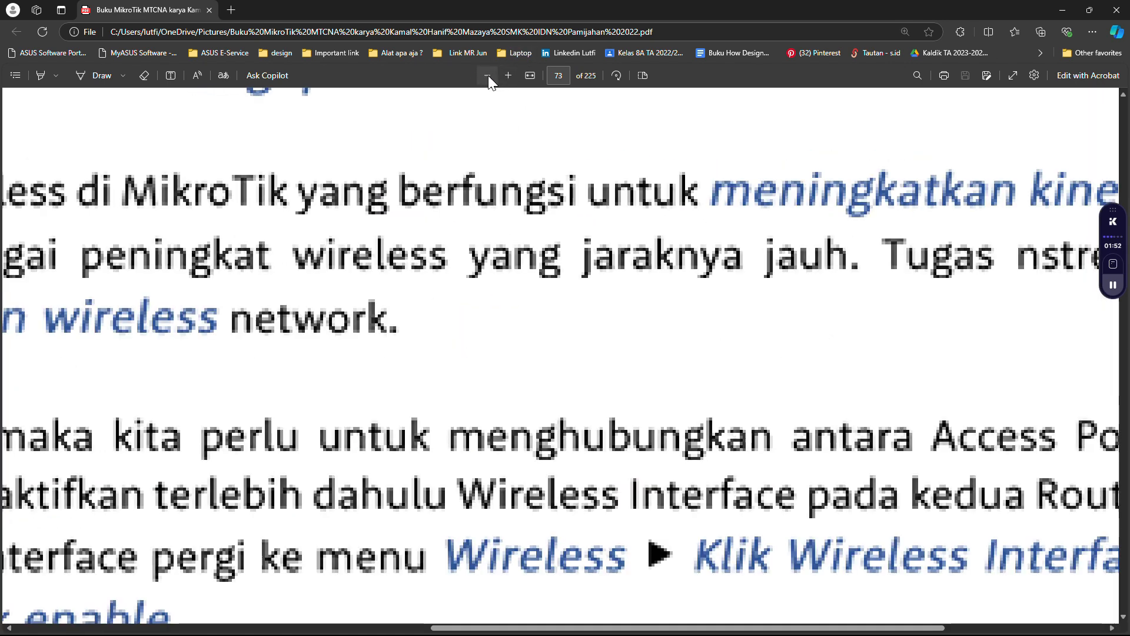
left_click(487, 76)
left_click(486, 75)
scroll(391, 198, "left", 2)
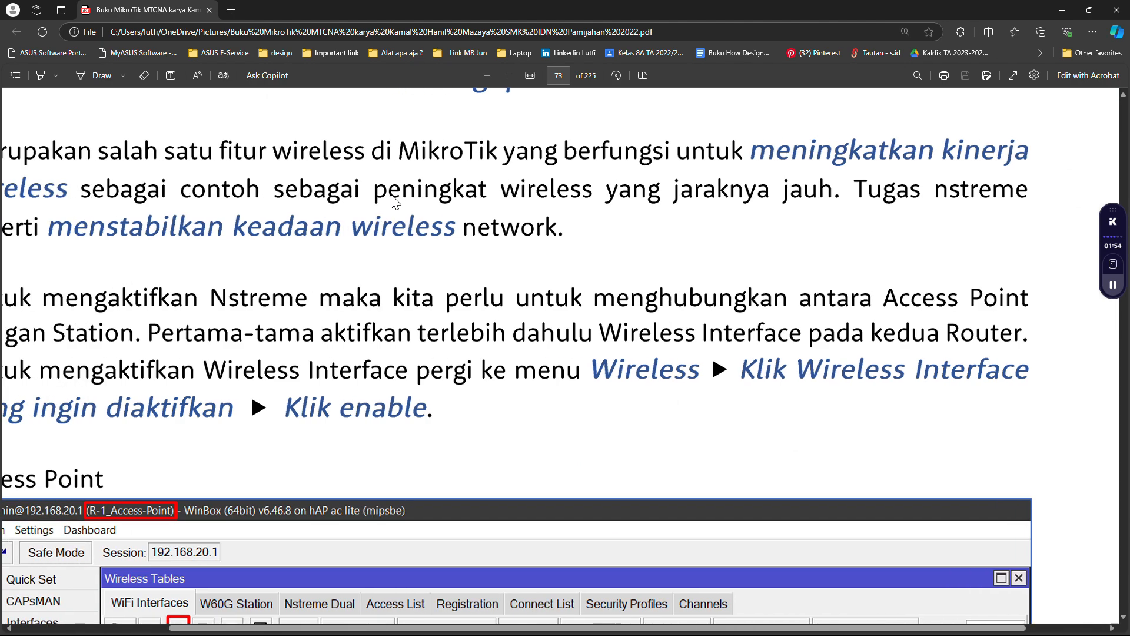
scroll(392, 197, "up", 2)
scroll(392, 198, "down", 2, "ctrl")
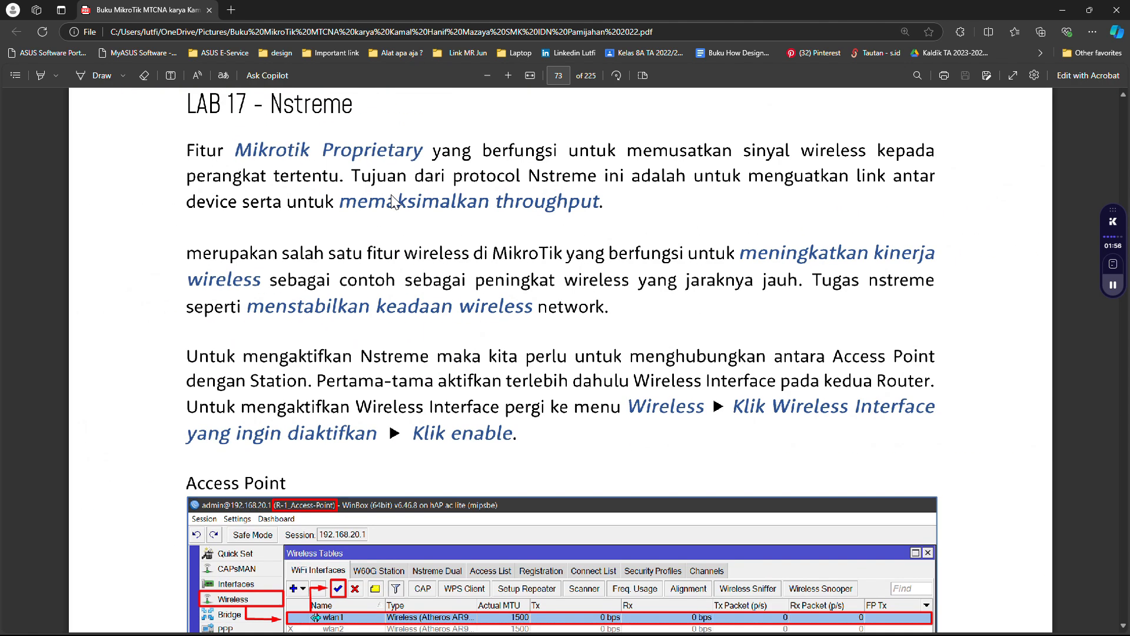
Step: Examine the LAB 17 introduction to Nstreme and the instructions for enabling the wireless interface on both routers
scroll(393, 200, "up", 1)
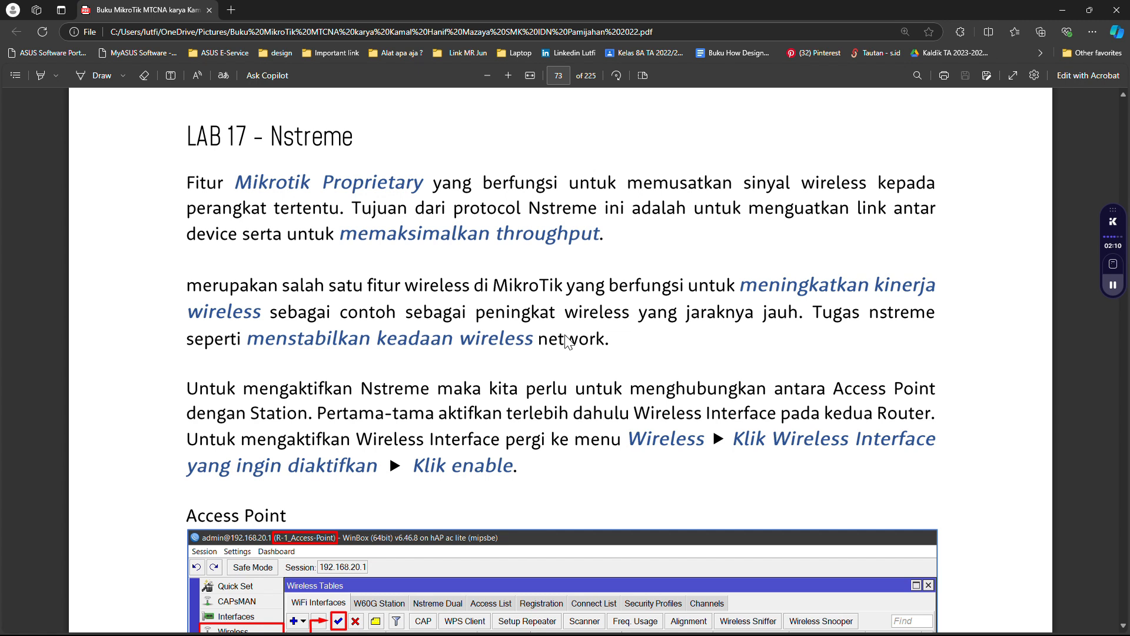
scroll(566, 341, "down", 1)
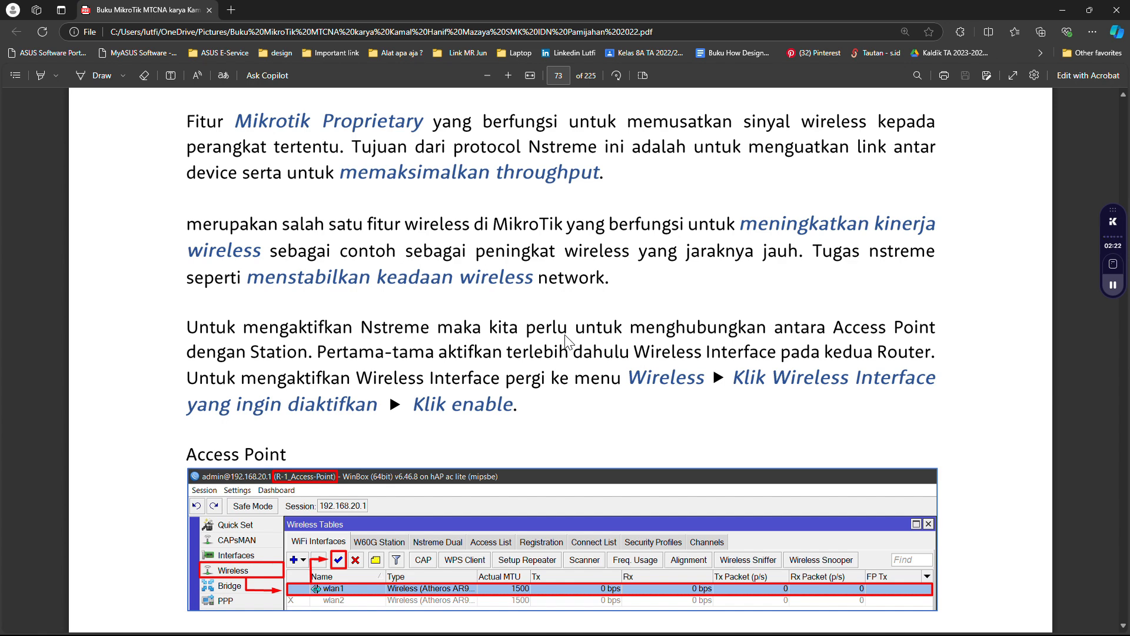
scroll(567, 341, "up", 3)
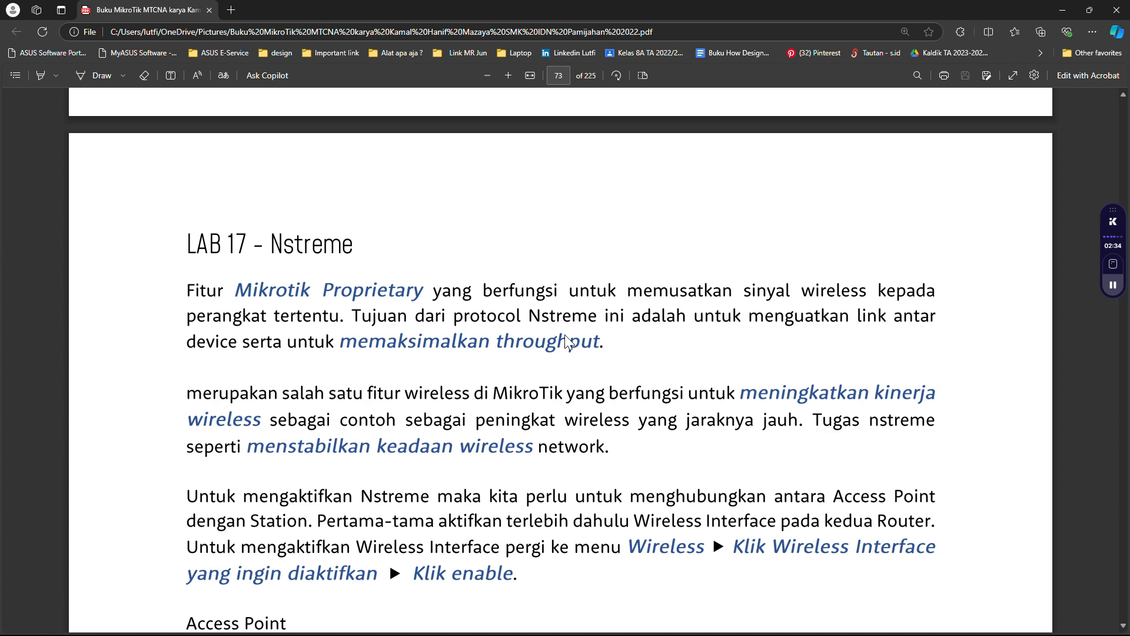
scroll(565, 341, "down", 2)
scroll(565, 336, "down", 2)
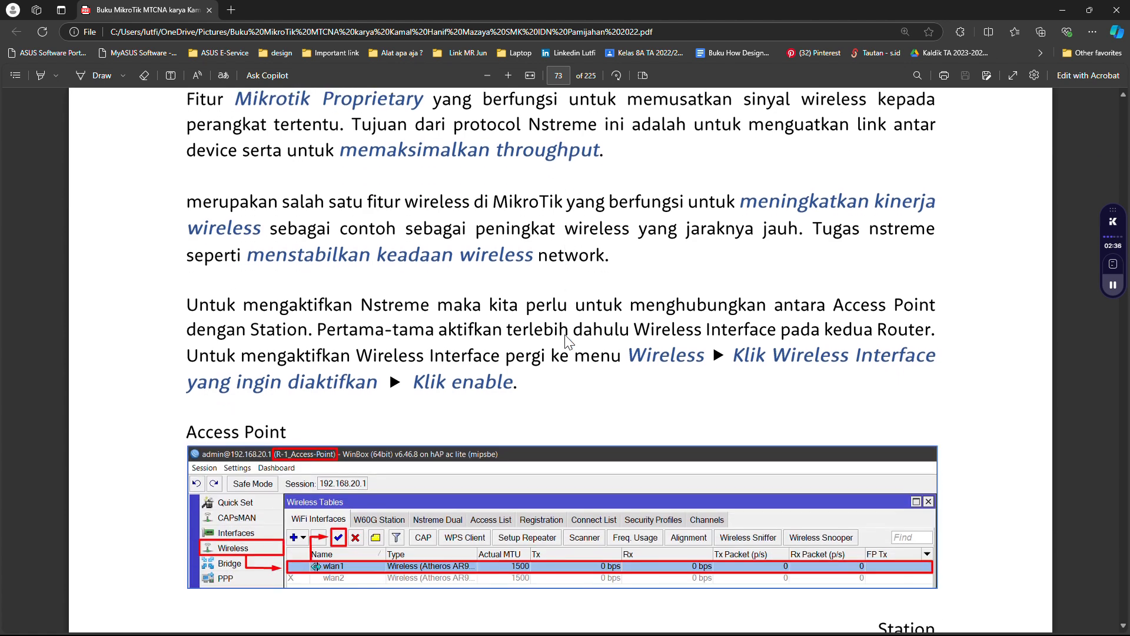
scroll(566, 336, "down", 1)
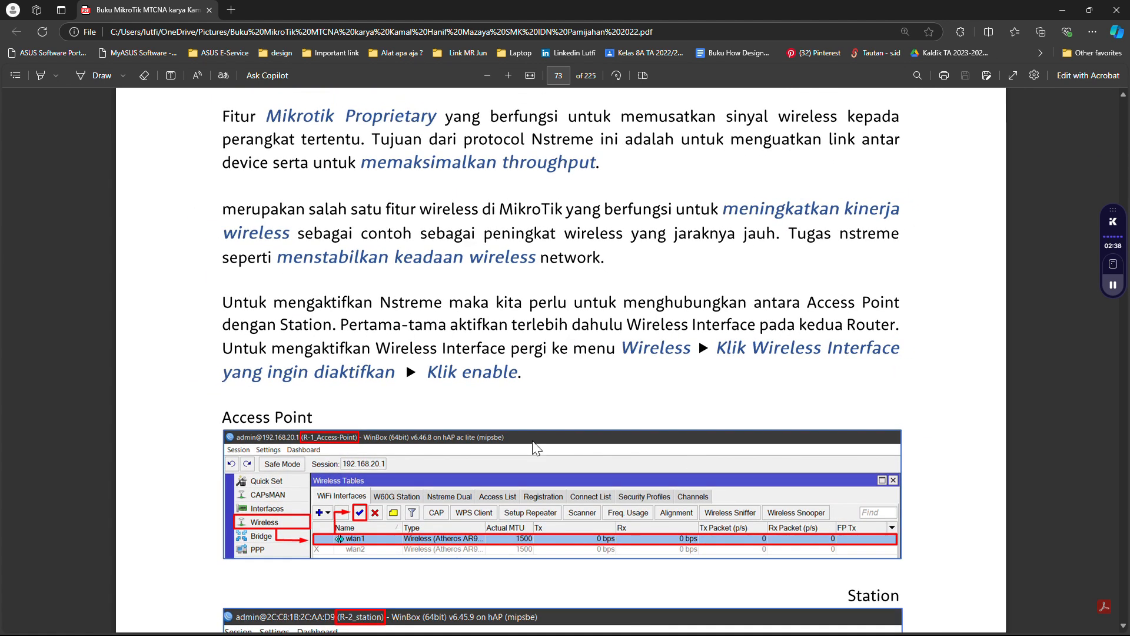
scroll(531, 440, "down", 4)
scroll(532, 440, "down", 1, "ctrl")
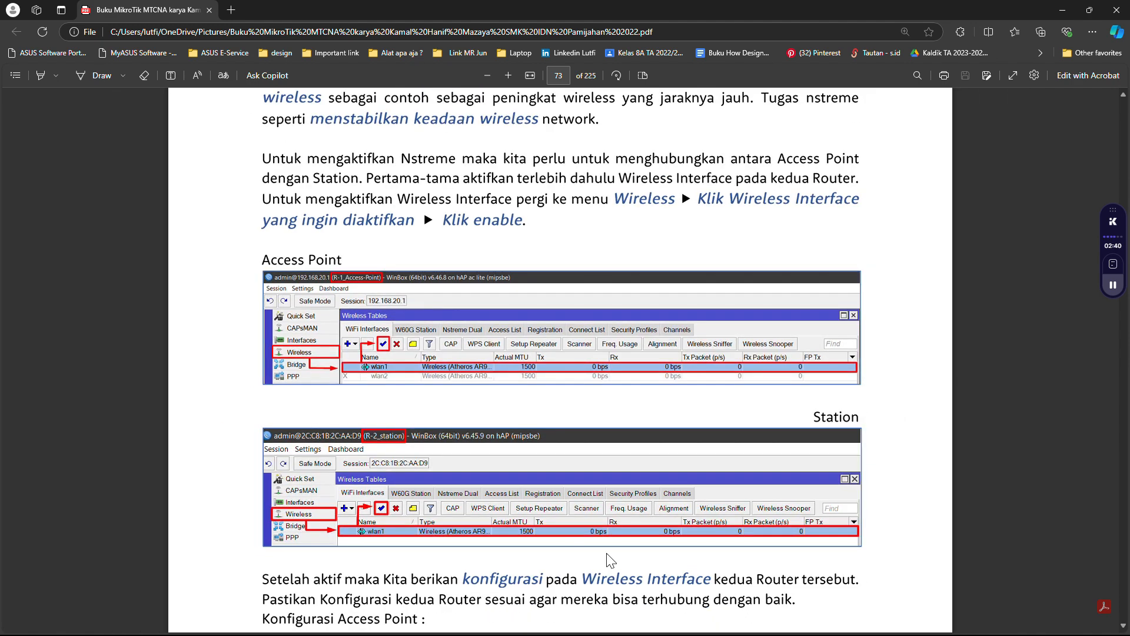
scroll(507, 517, "down", 2)
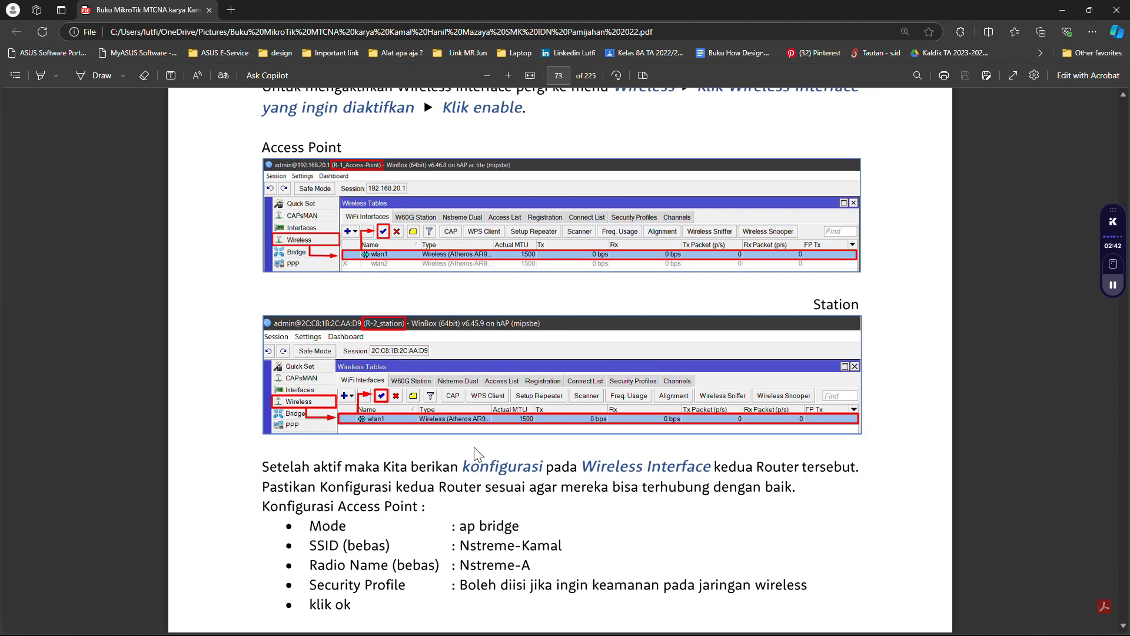
Step: Examine the LAB 17 settings for the access point and station, including scanning, running status and wlan1 IP addresses
scroll(454, 468, "down", 2)
scroll(453, 468, "down", 10)
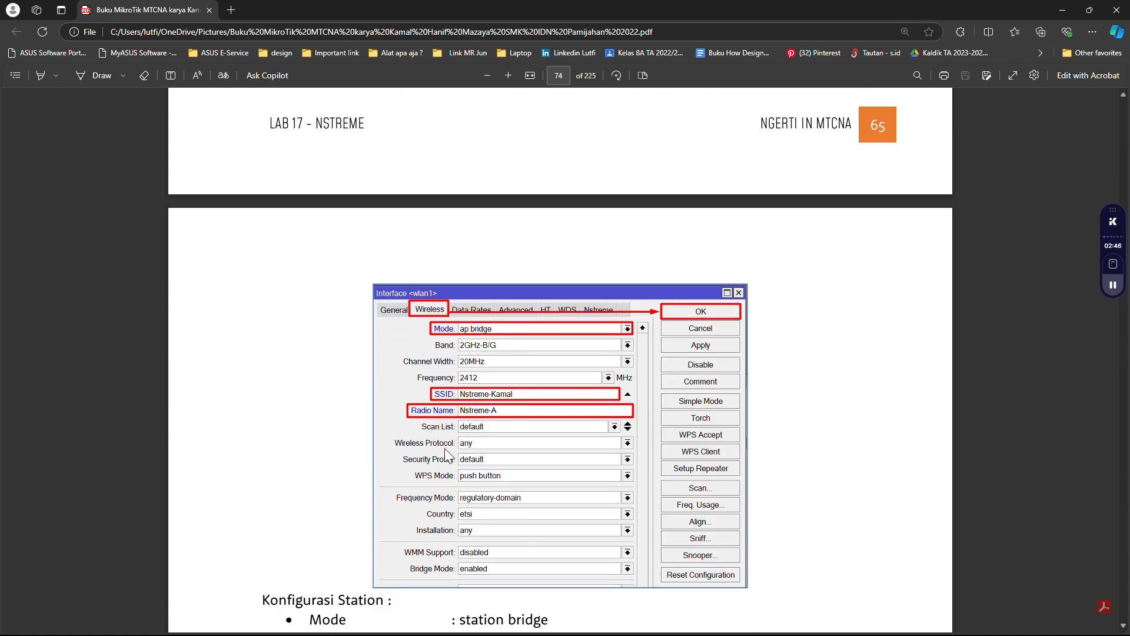
scroll(447, 456, "down", 3)
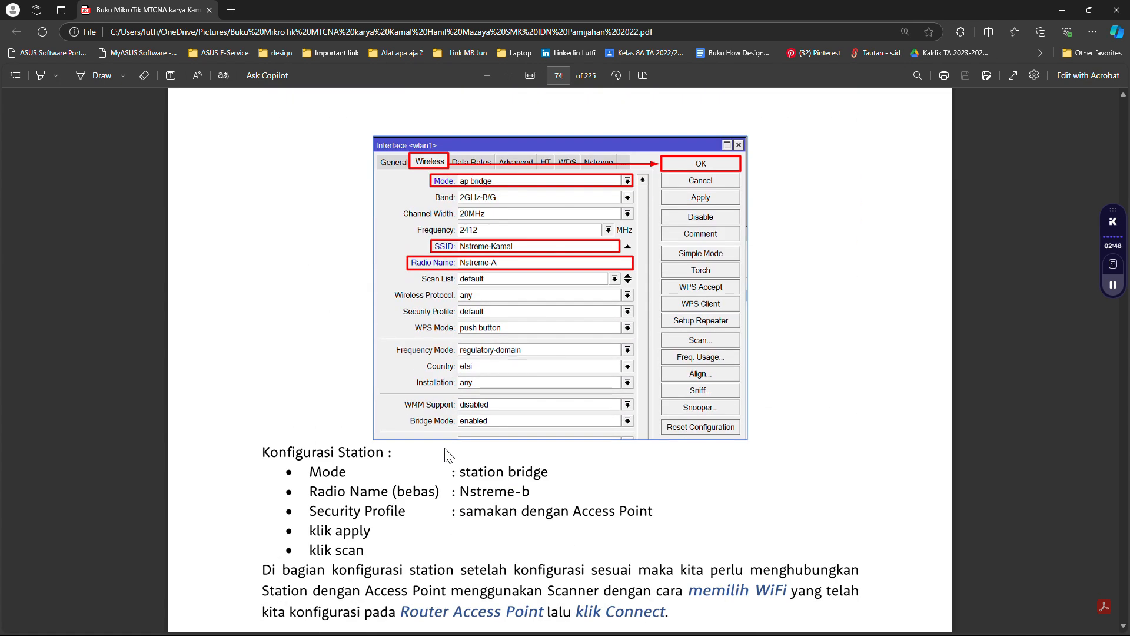
scroll(449, 456, "down", 6)
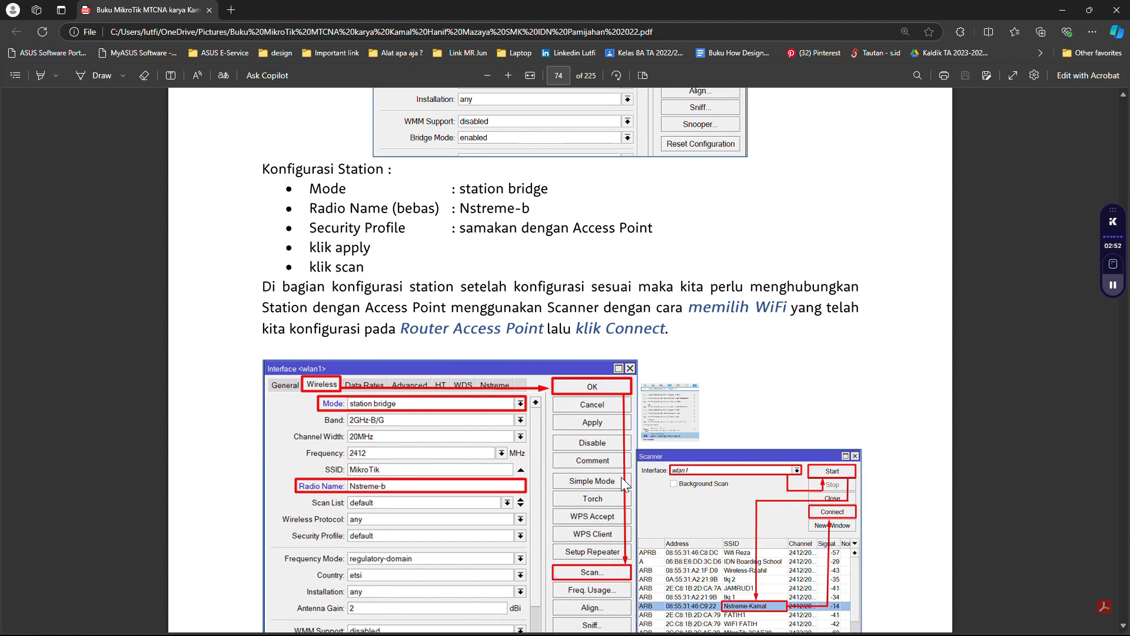
scroll(622, 478, "down", 12)
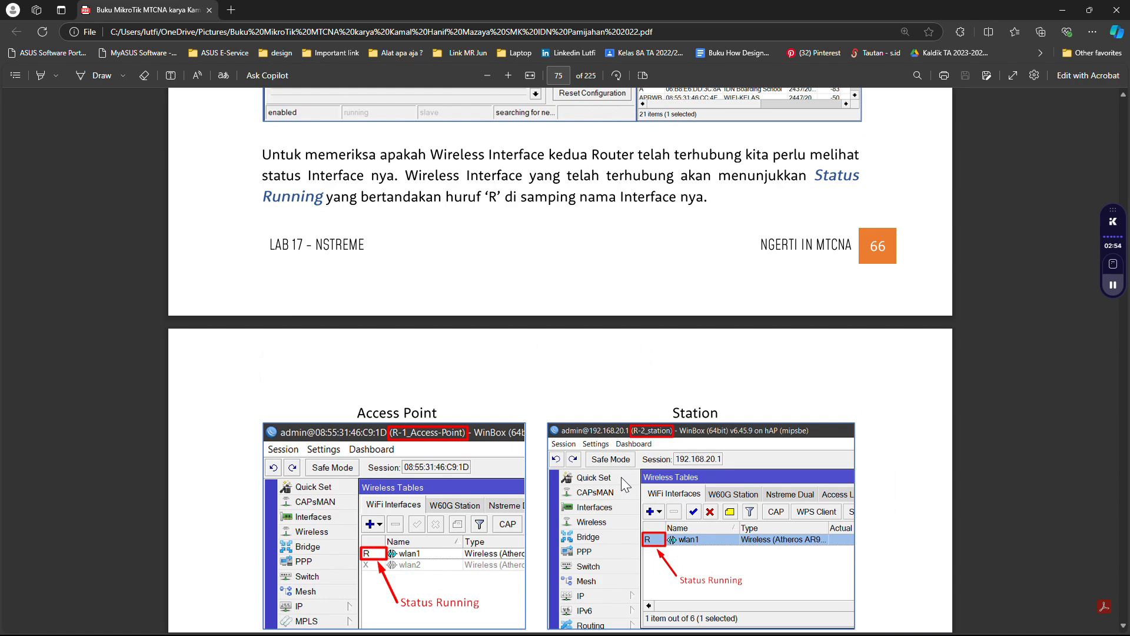
scroll(620, 477, "down", 3)
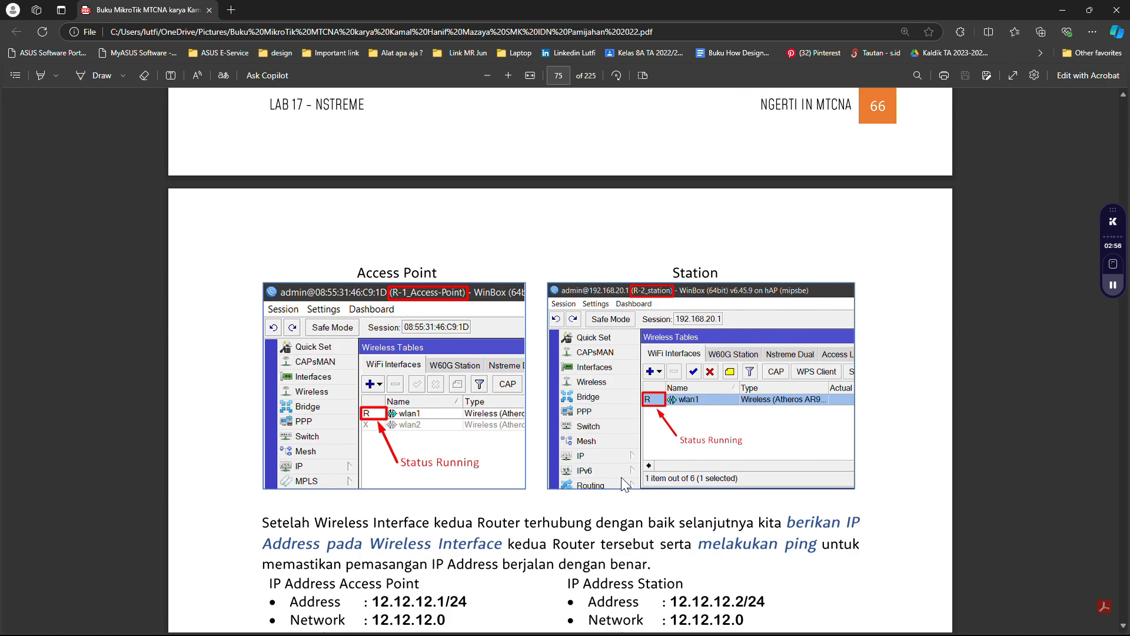
scroll(620, 477, "down", 8)
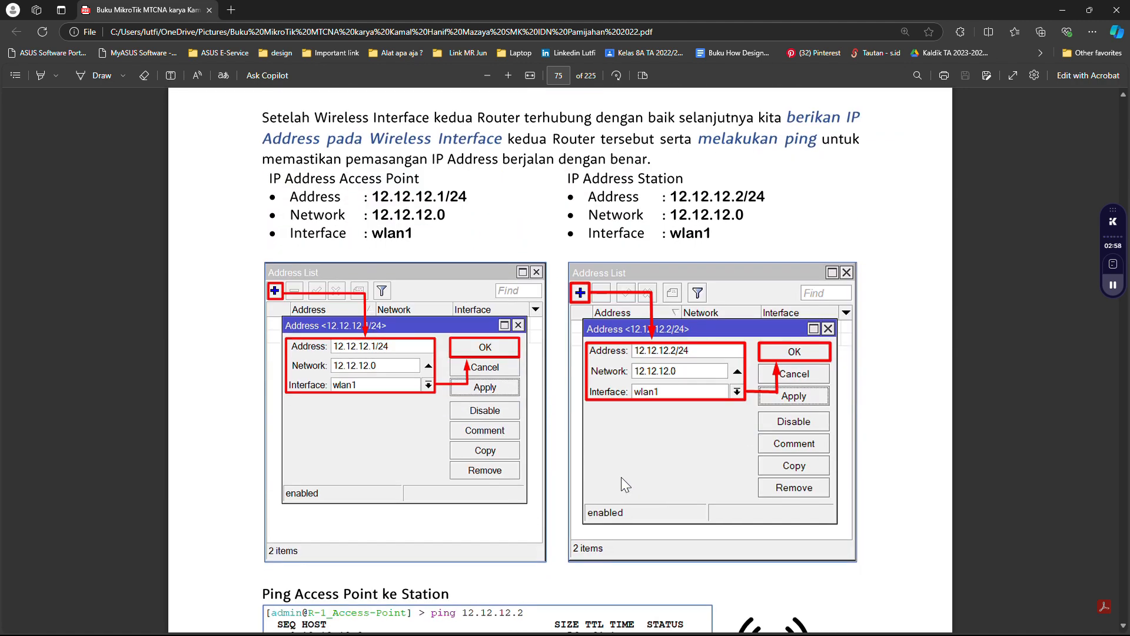
scroll(625, 483, "up", 20)
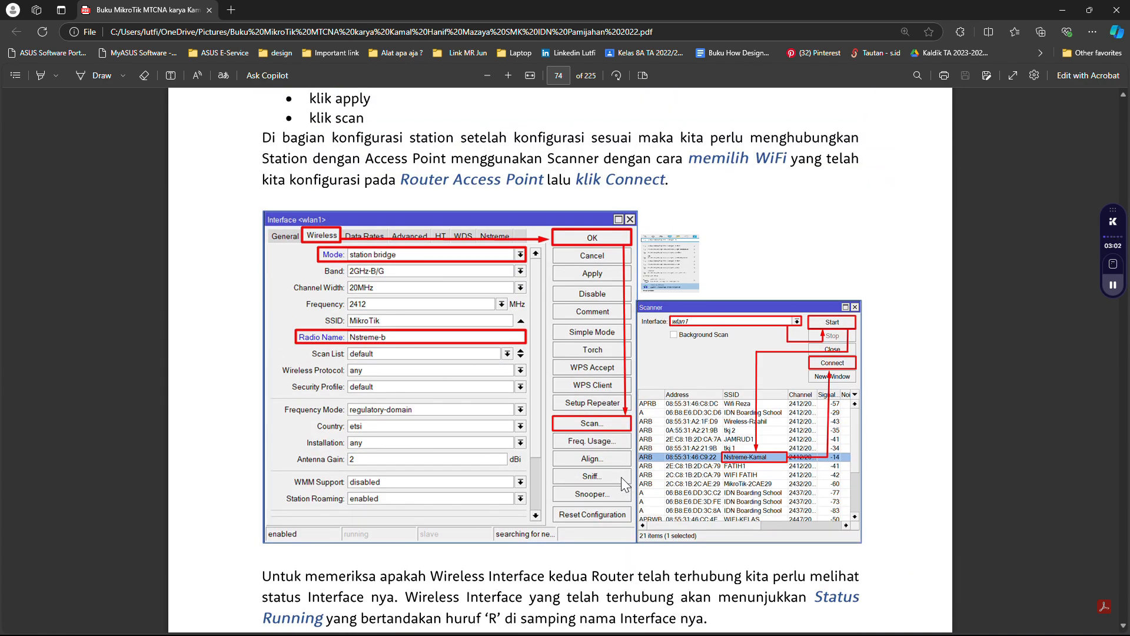
scroll(626, 484, "down", 1)
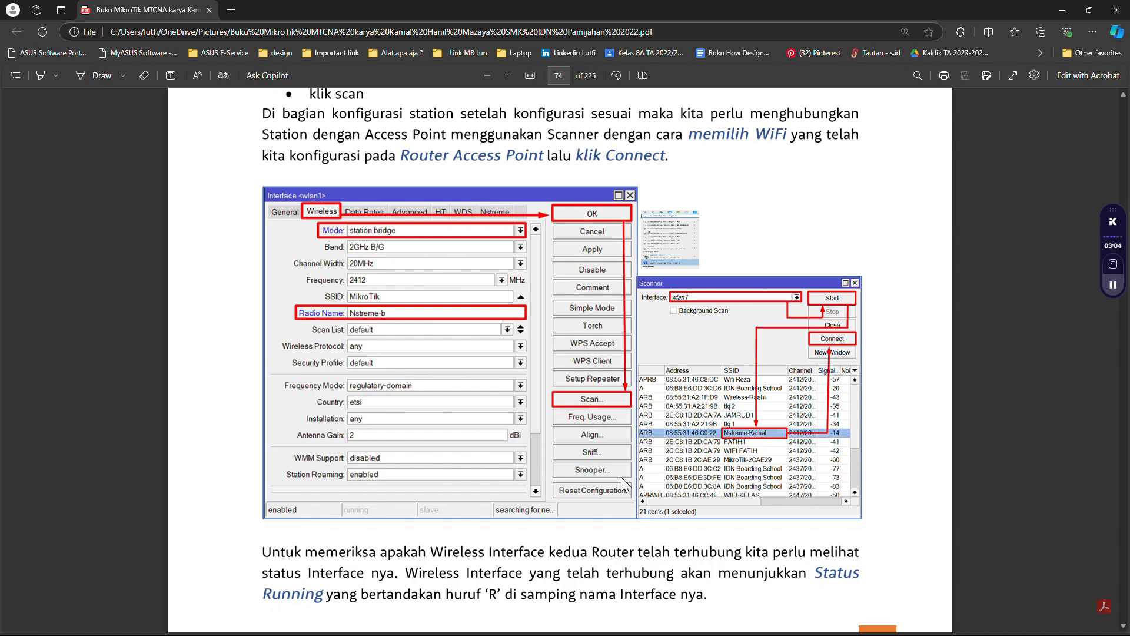
scroll(625, 484, "down", 14)
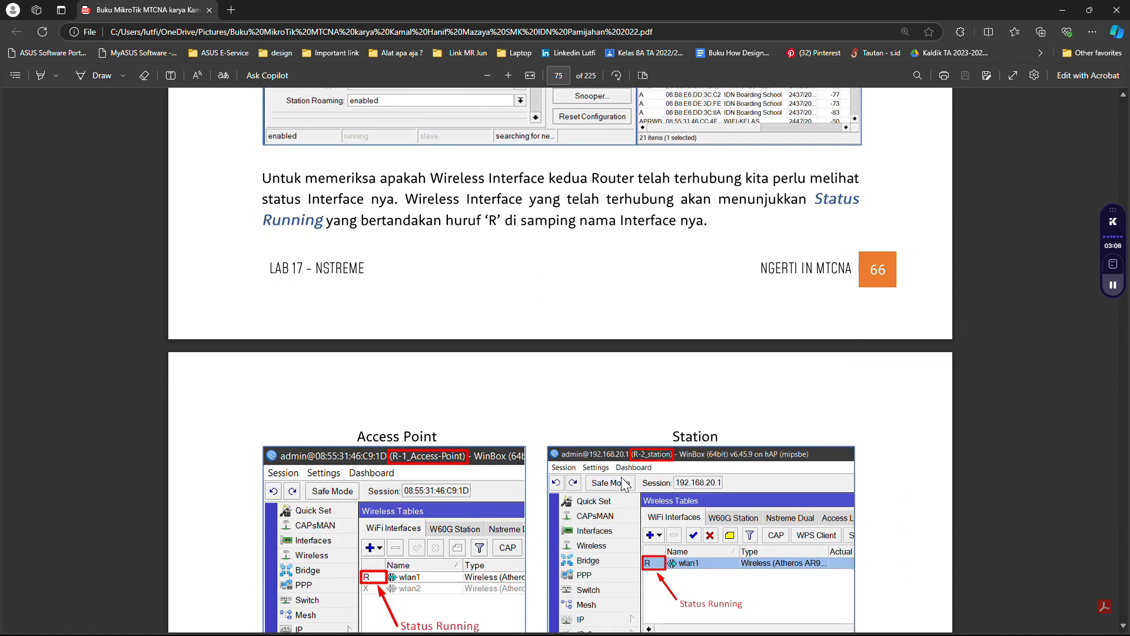
scroll(647, 273, "up", 15)
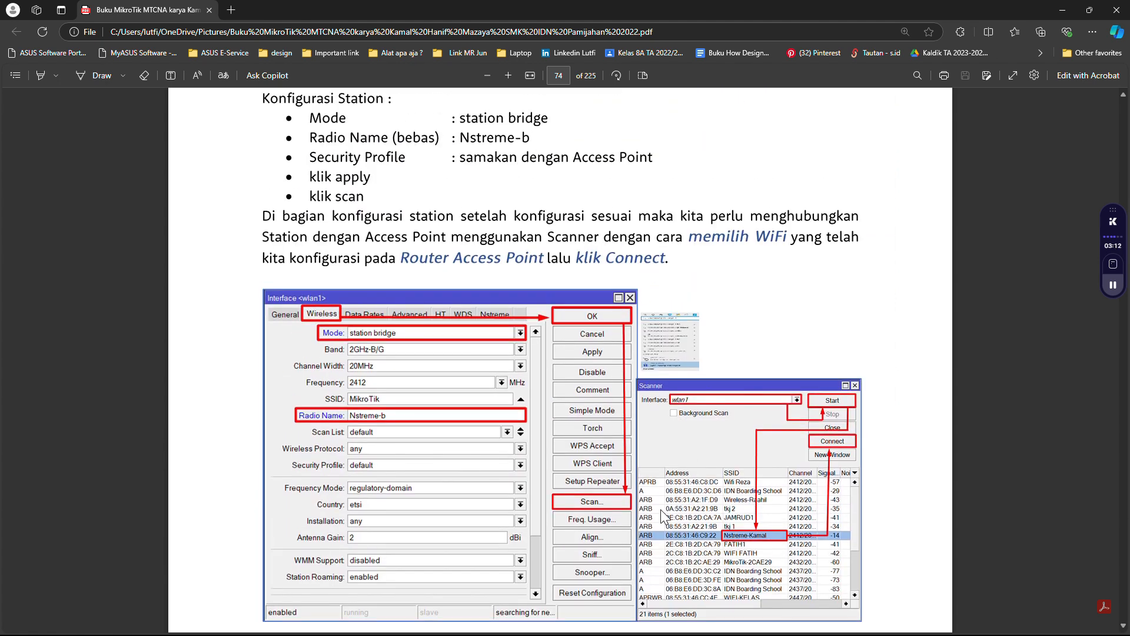
scroll(663, 514, "down", 20)
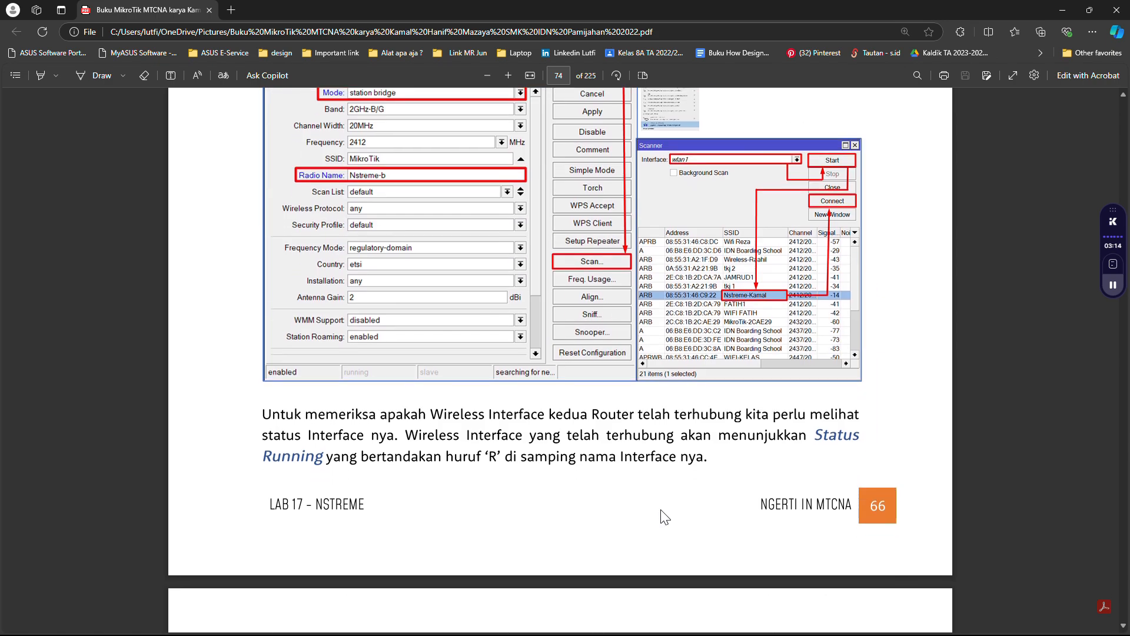
Step: Review the LAB 17 ping tests and Enable Nstreme instructions, and return to the access point's wlan1 settings
scroll(663, 502, "down", 8)
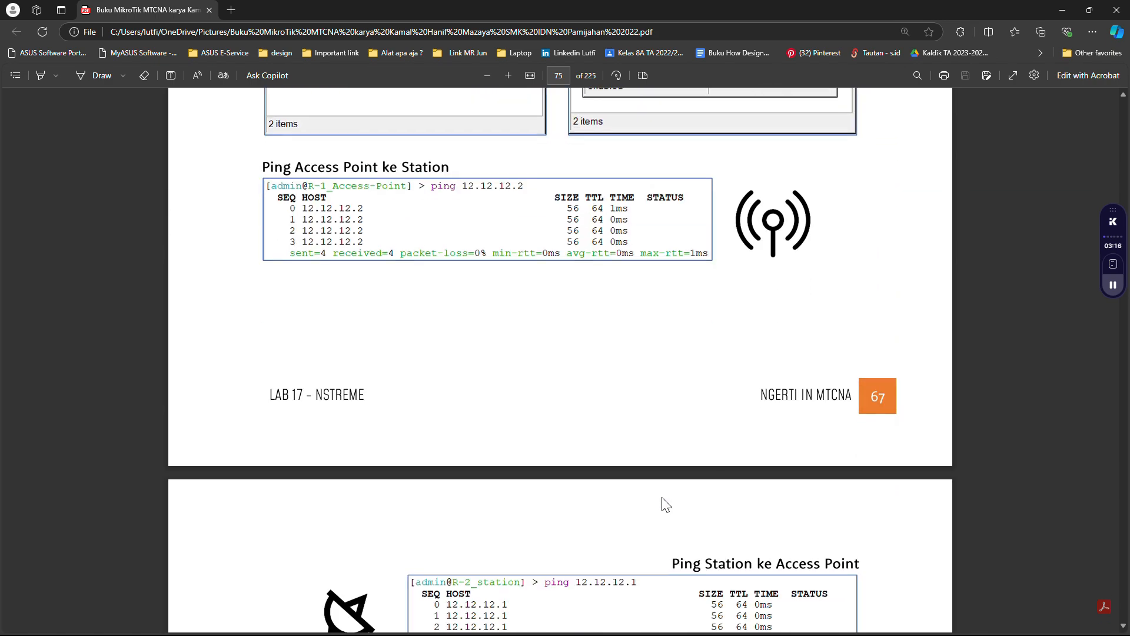
scroll(662, 499, "down", 3)
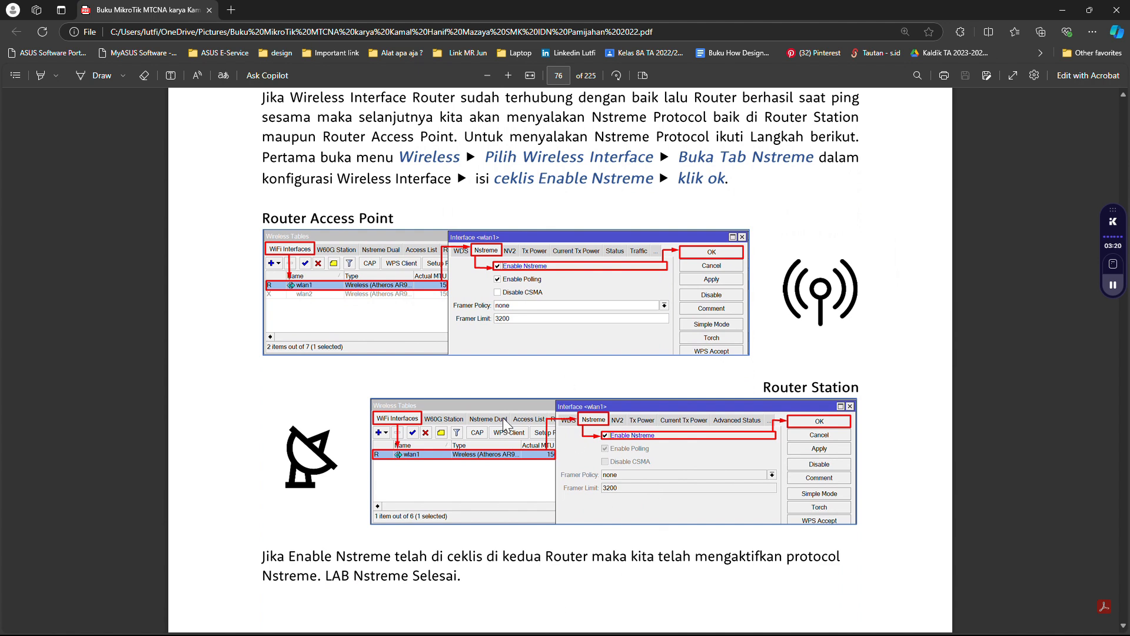
scroll(503, 423, "up", 1)
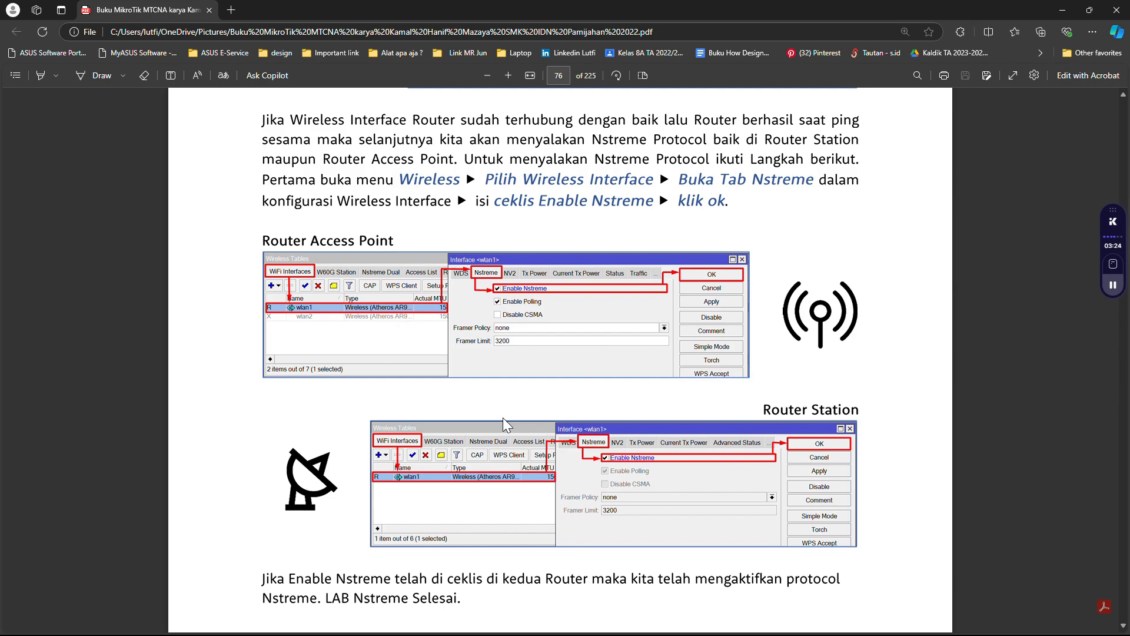
scroll(503, 418, "up", 10)
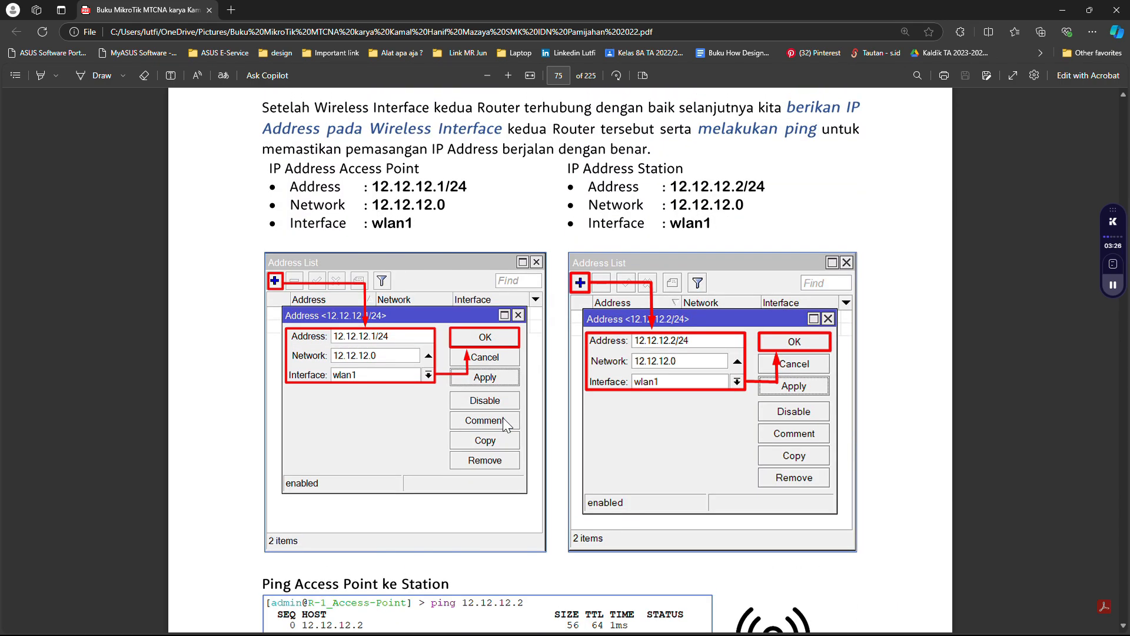
scroll(503, 419, "up", 15)
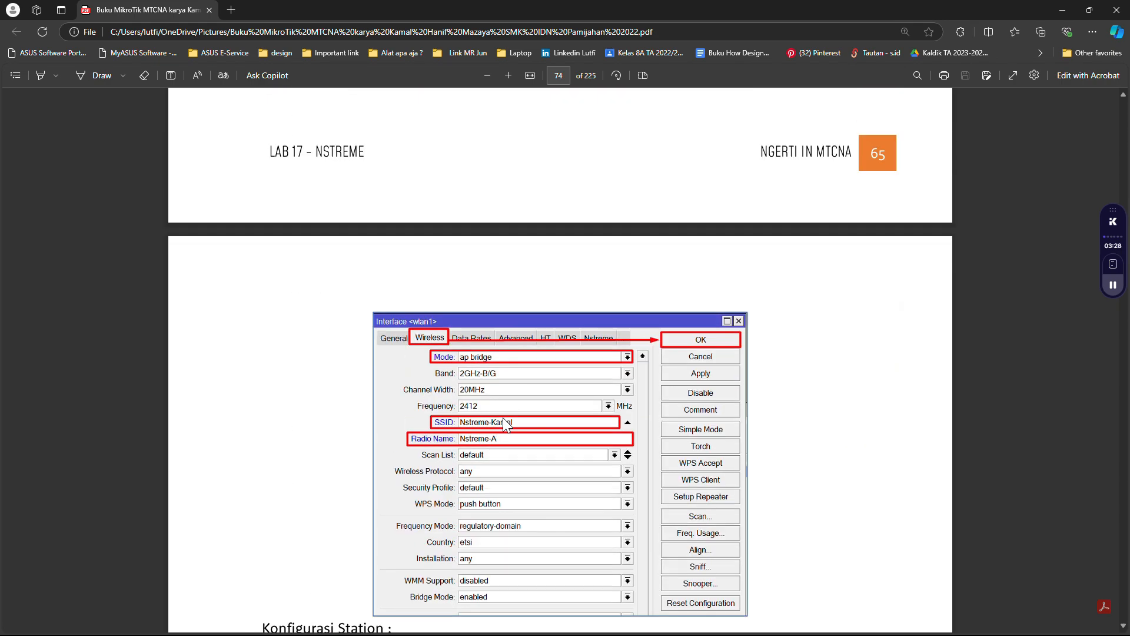
Step: Review the LAB 17 access point configuration list in the lab book and switch to WinBox
scroll(503, 418, "up", 15)
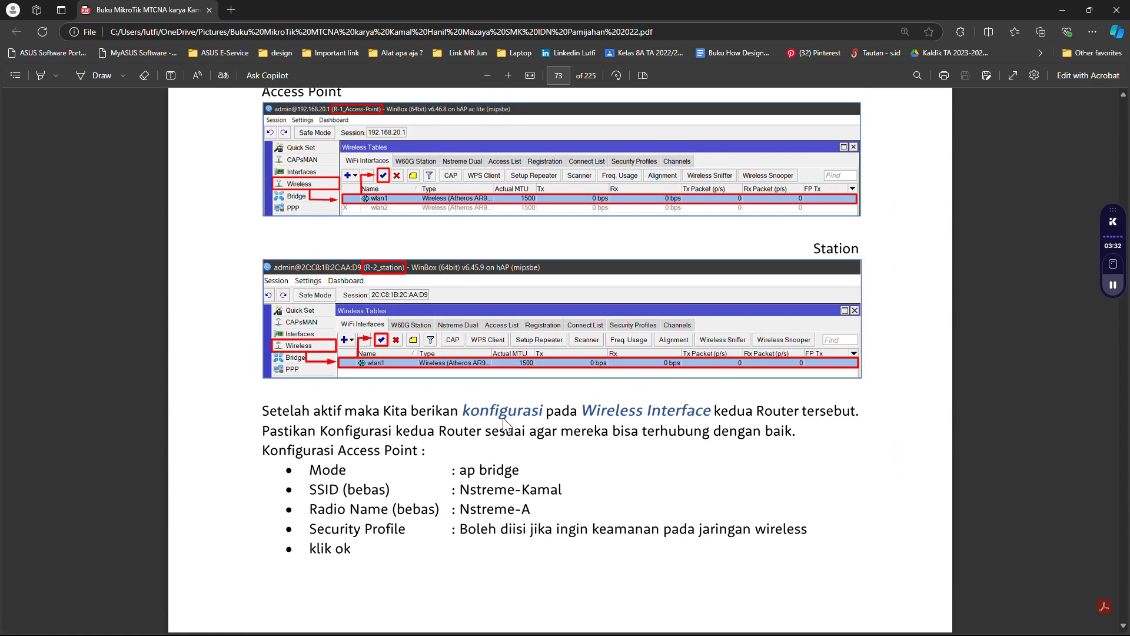
scroll(503, 418, "up", 1)
key("alt+Tab")
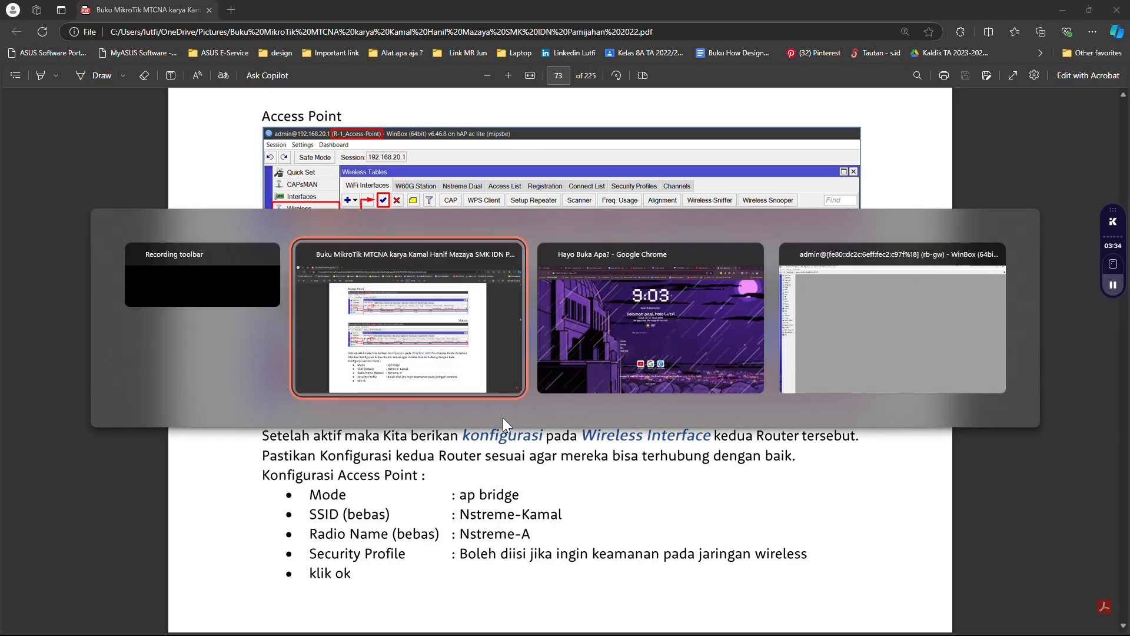
key("alt+Tab")
key("alt+Tab")
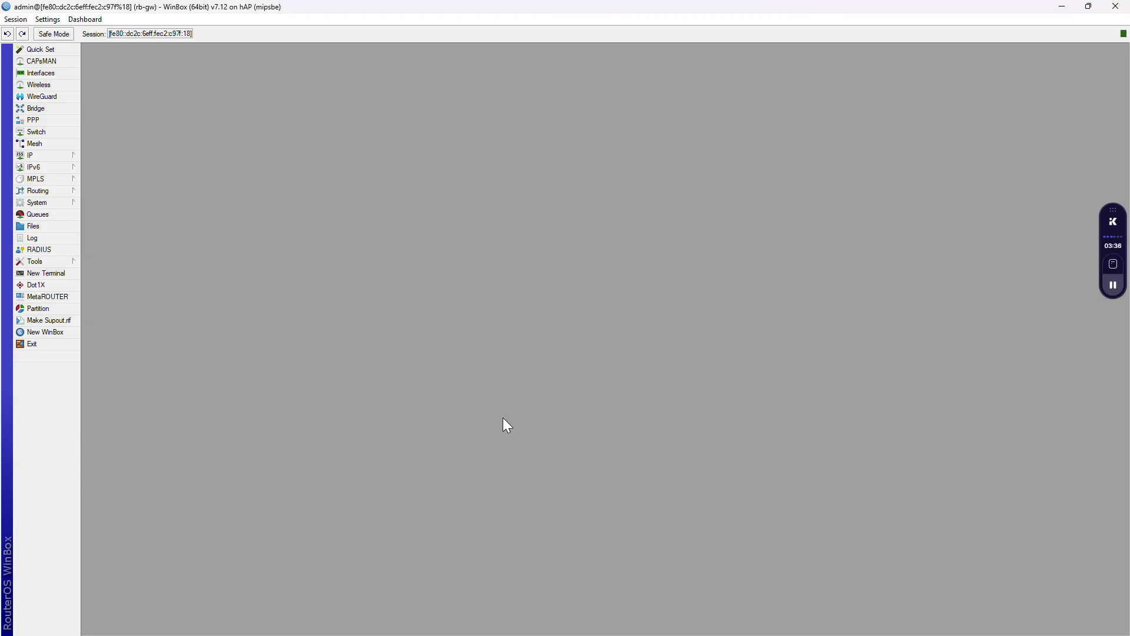
Step: Set the wireless mode of the wlan1 interface to ap bridge
left_click(38, 84)
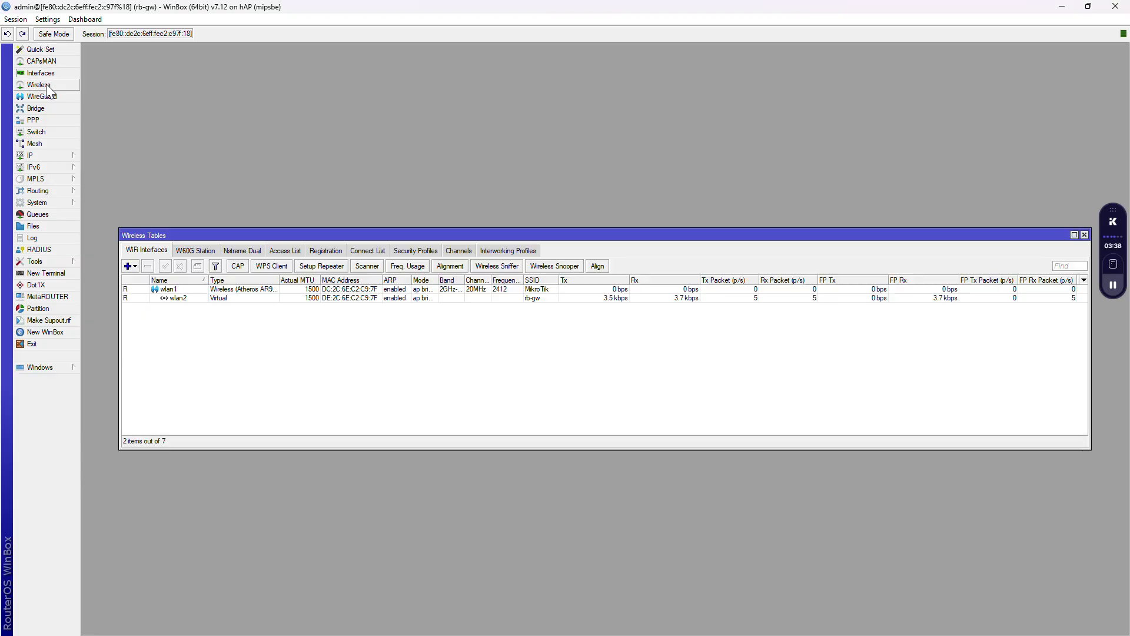
double_click(183, 291)
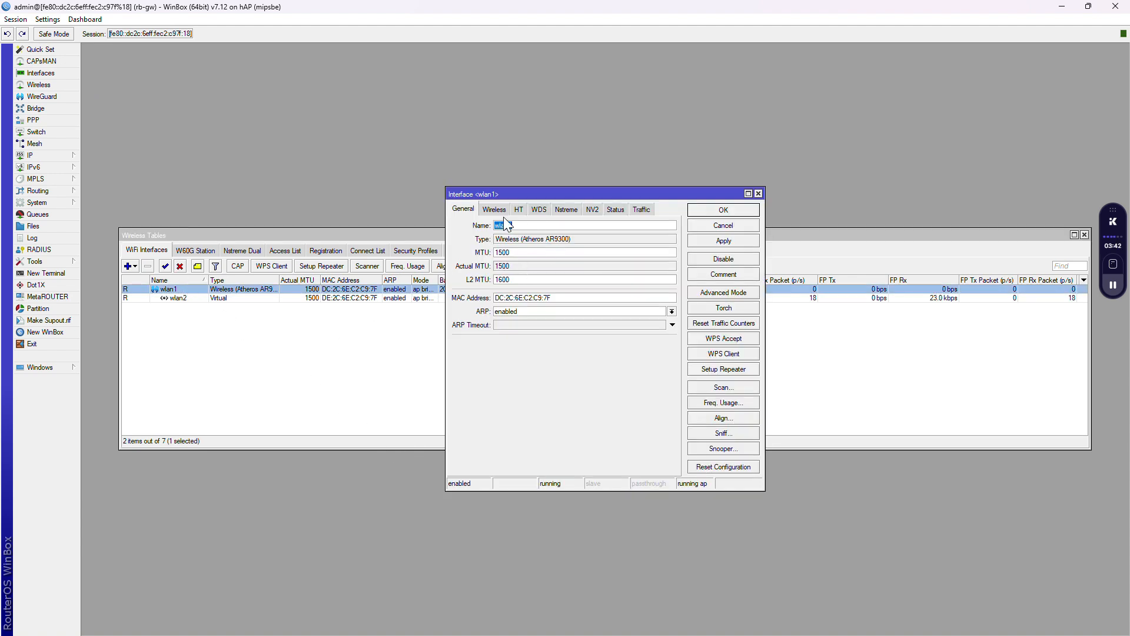
left_click(496, 210)
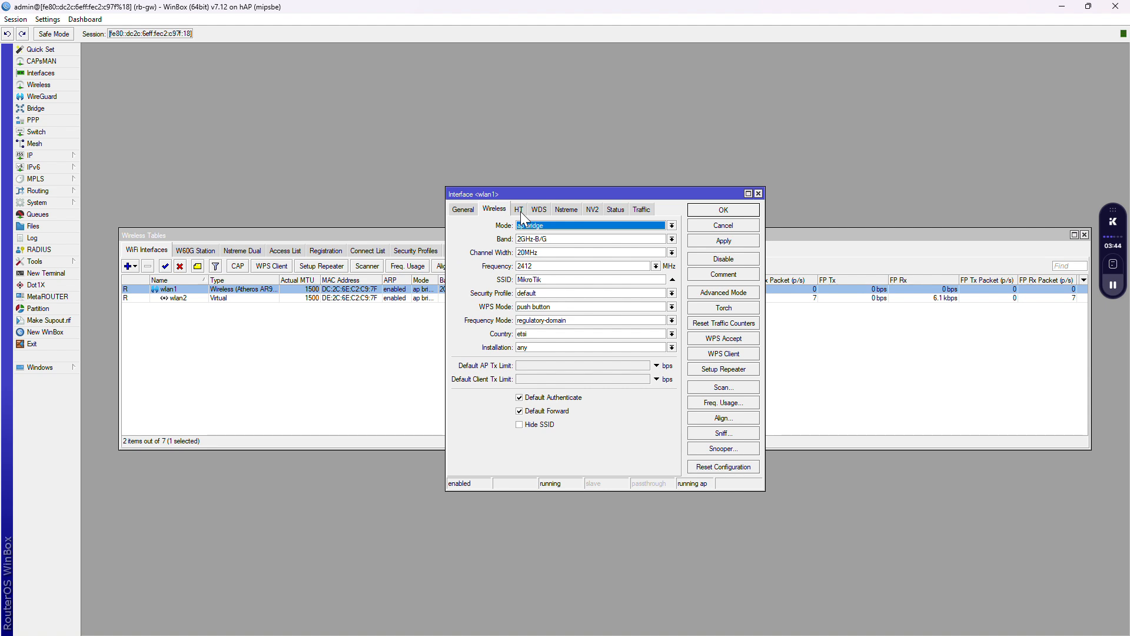
left_click(671, 226)
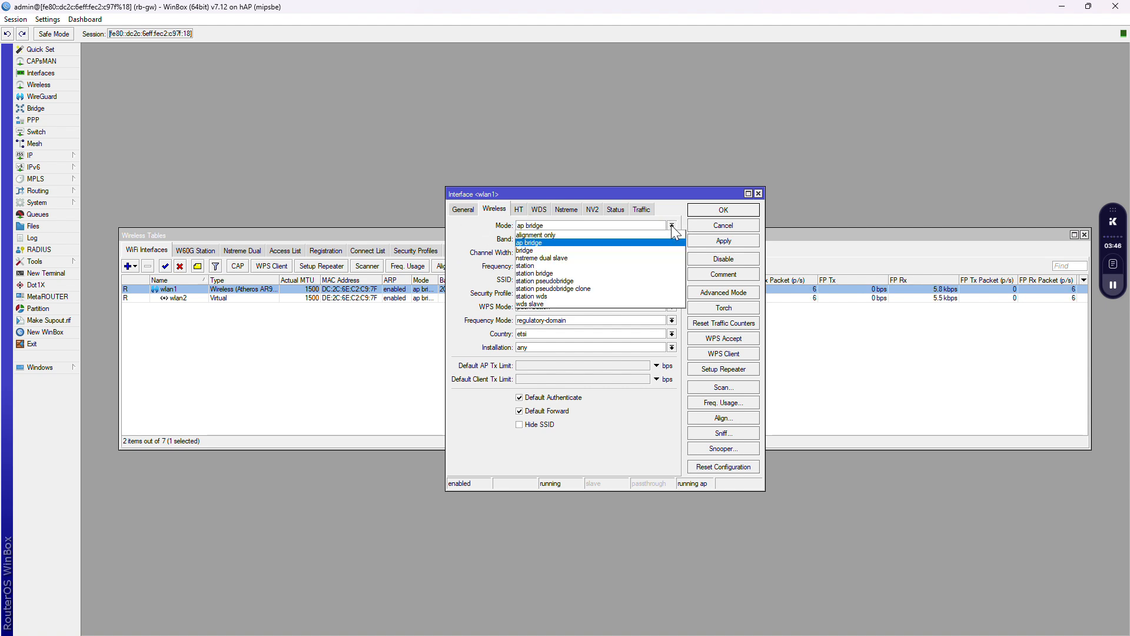
left_click(536, 250)
left_click(557, 227)
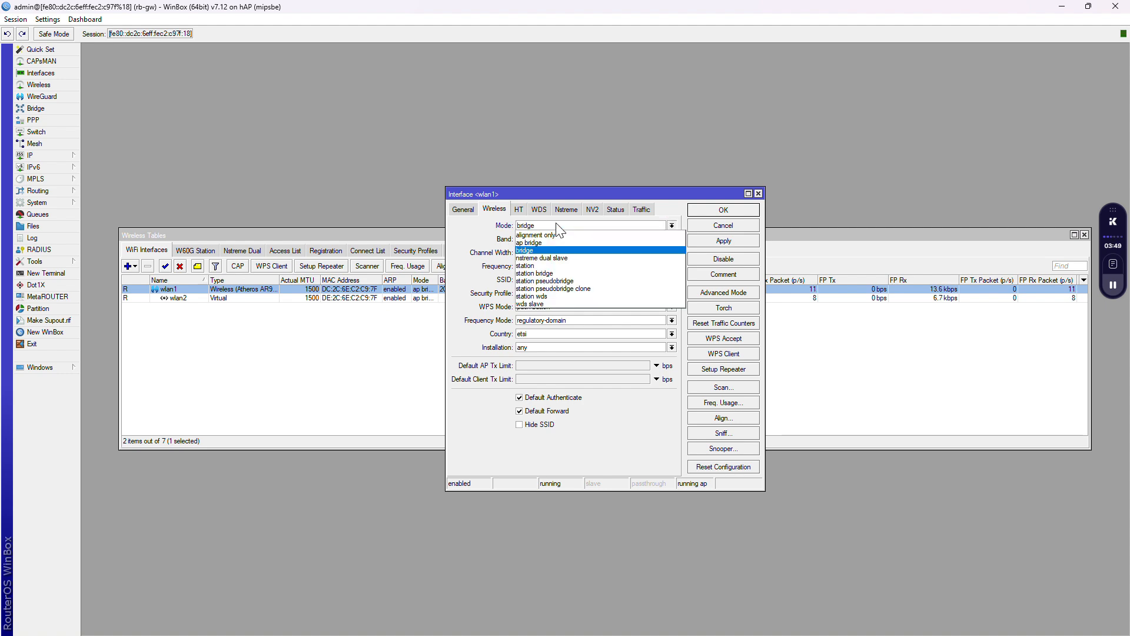
left_click(531, 242)
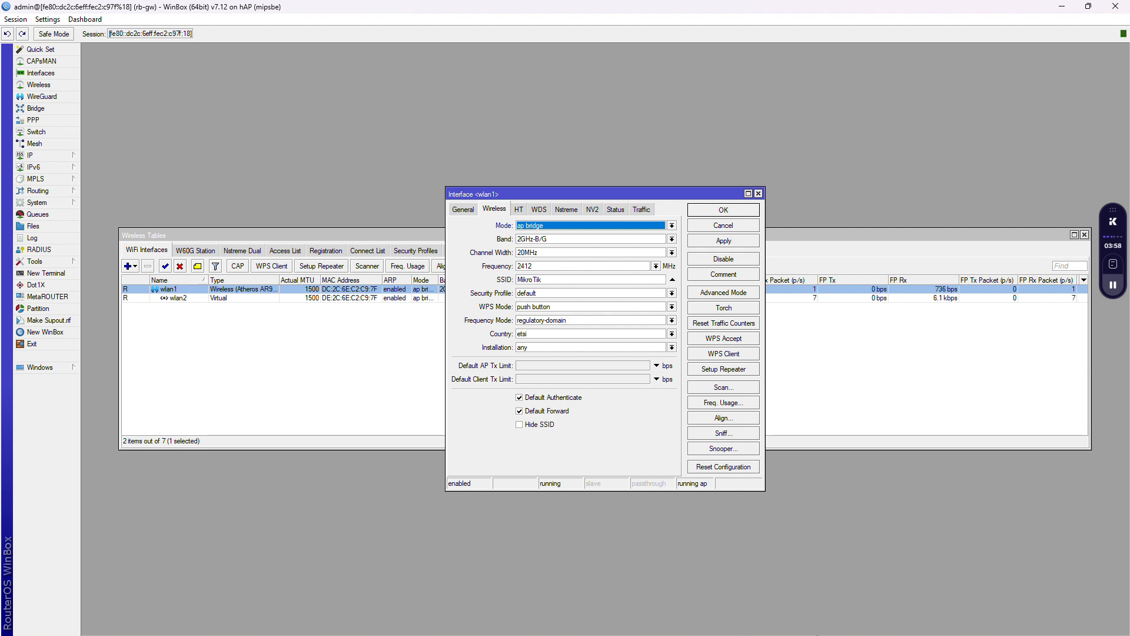
key("super")
key("super")
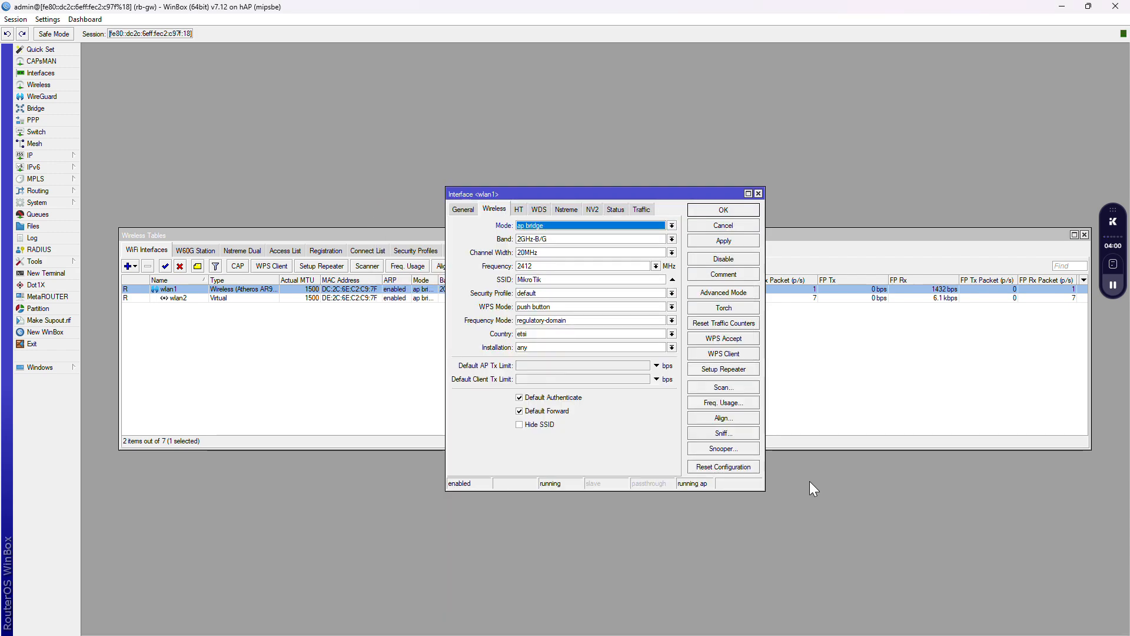
key("super")
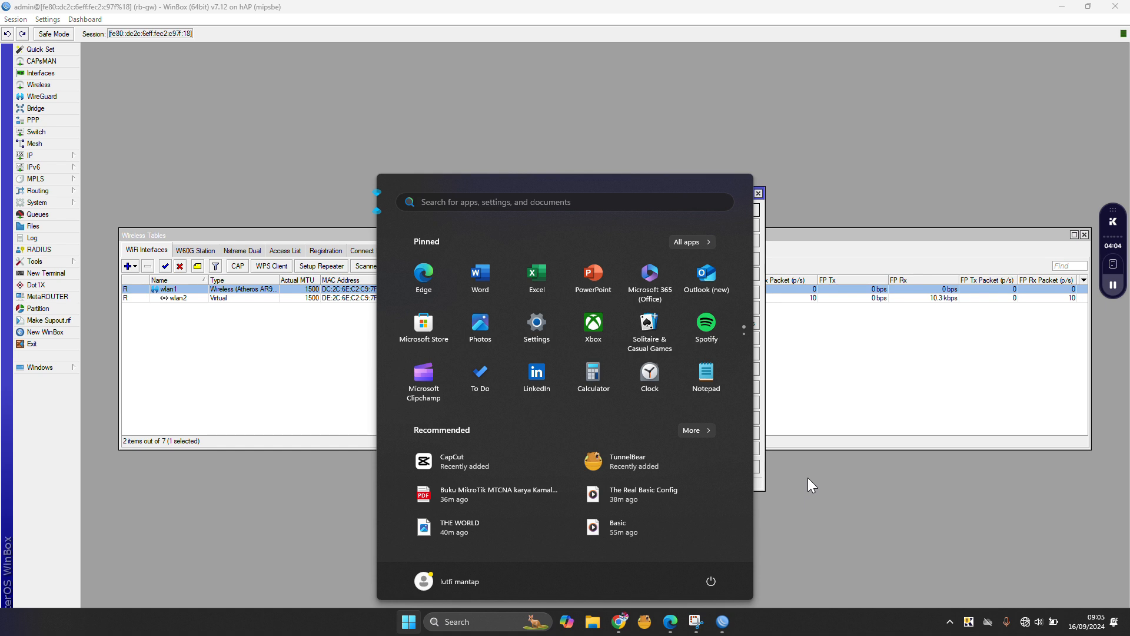
key("super")
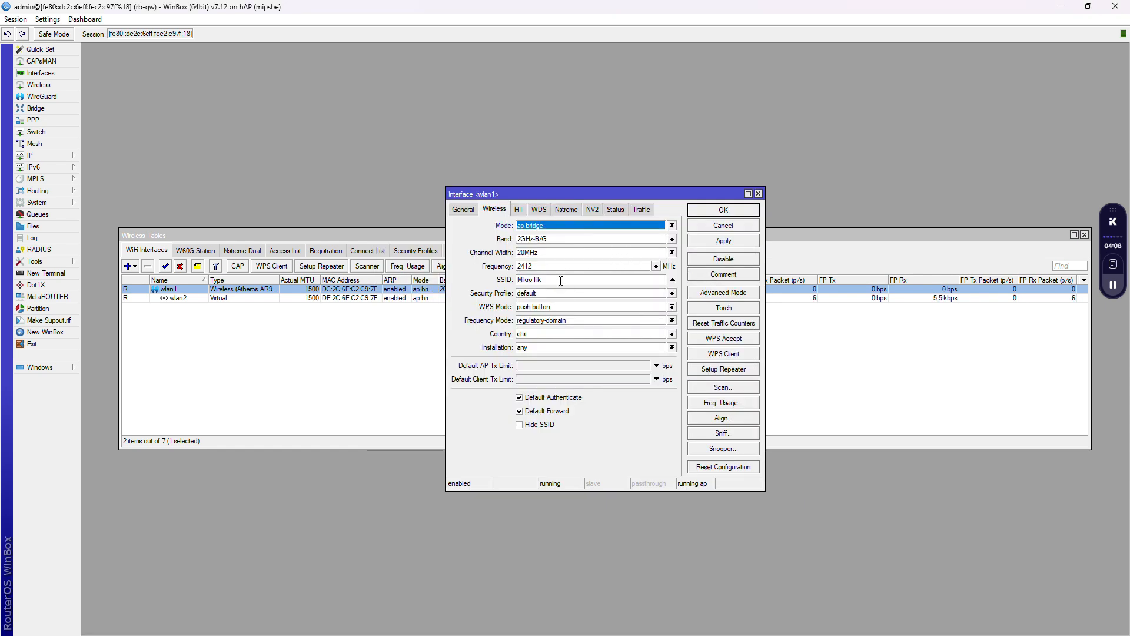
Step: Set the wlan1 SSID to "NsTREME 1", keep the default security profile, and save the interface settings
left_click_drag(561, 281, 500, 283)
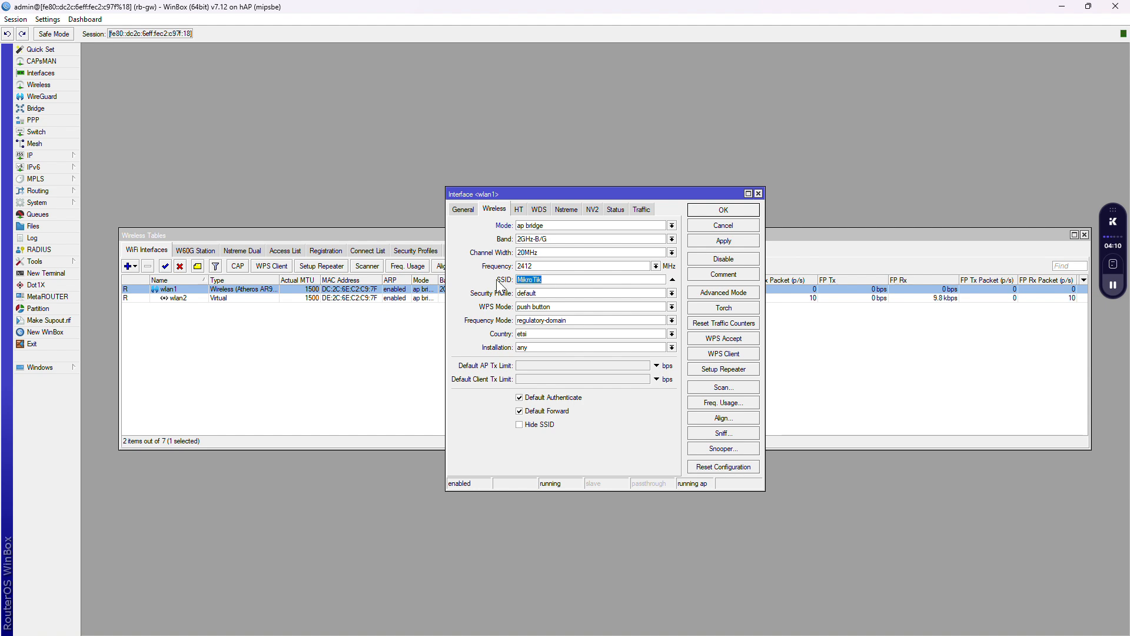
key("BackSpace")
type("N")
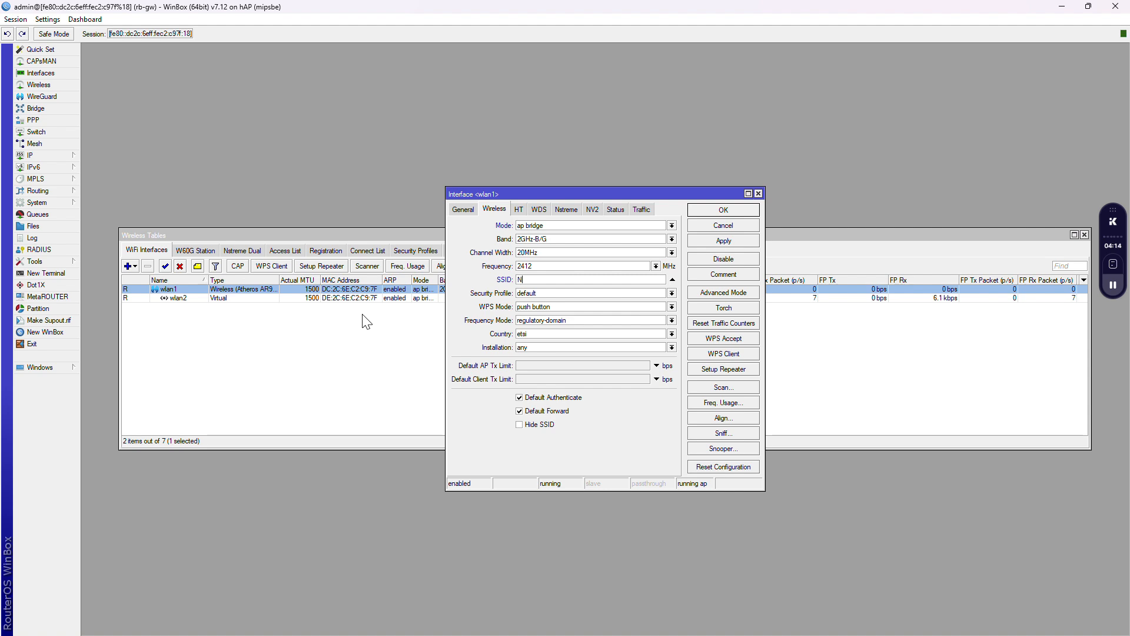
type("sTREME 1")
left_click(535, 293)
left_click(531, 291)
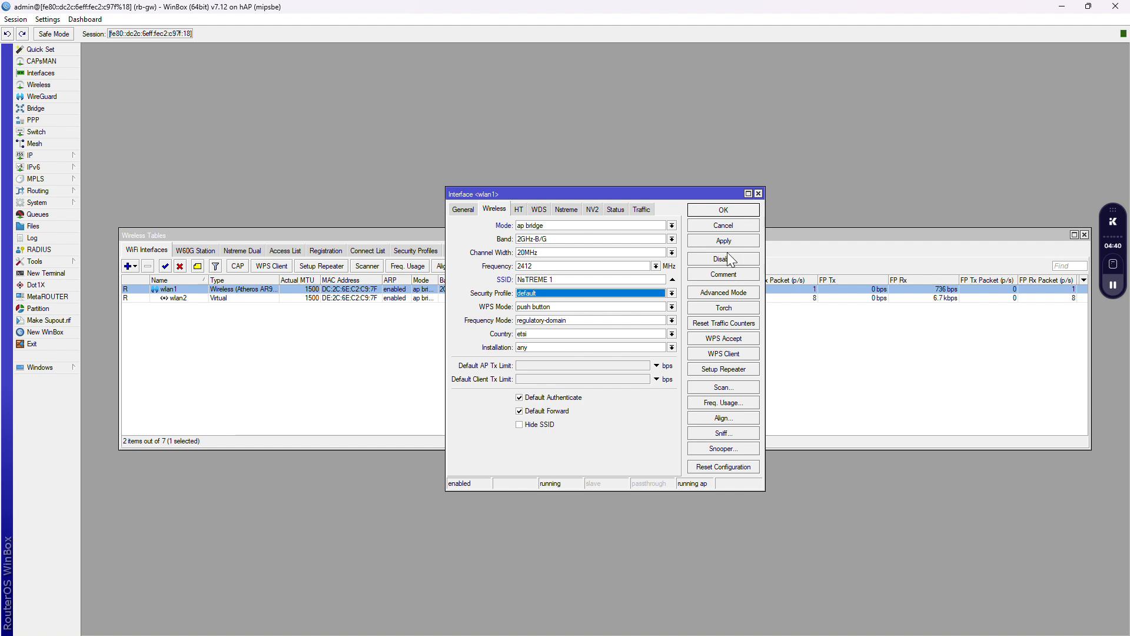
left_click(721, 213)
left_click(706, 227)
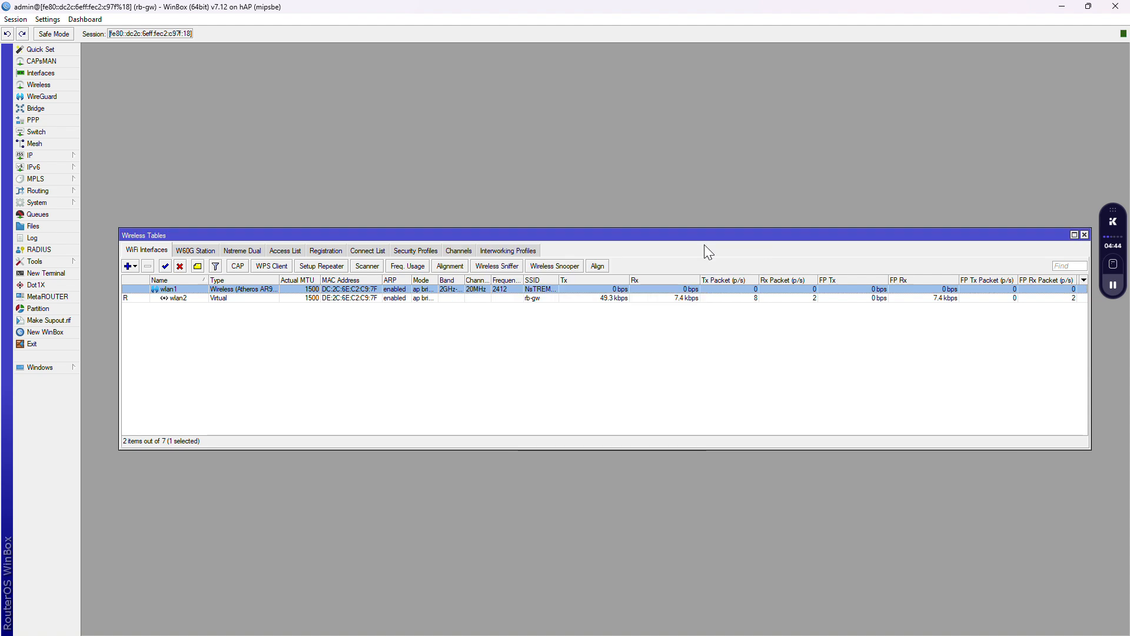
Step: Check the saved wireless settings of wlan1 and close its interface window
left_click(241, 379)
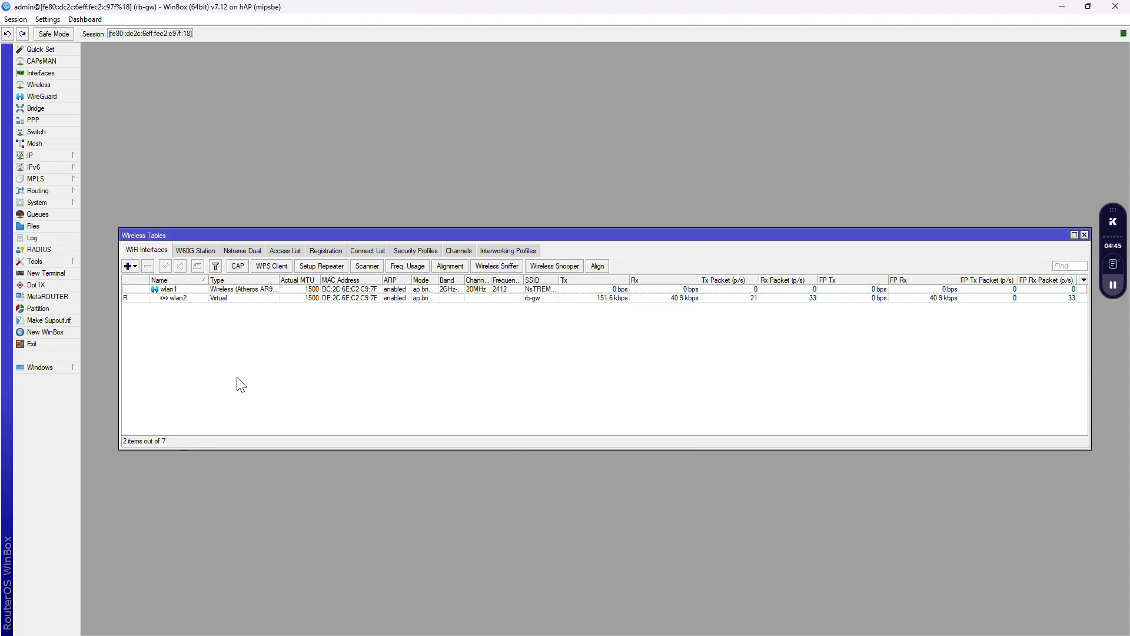
double_click(253, 288)
left_click(393, 333)
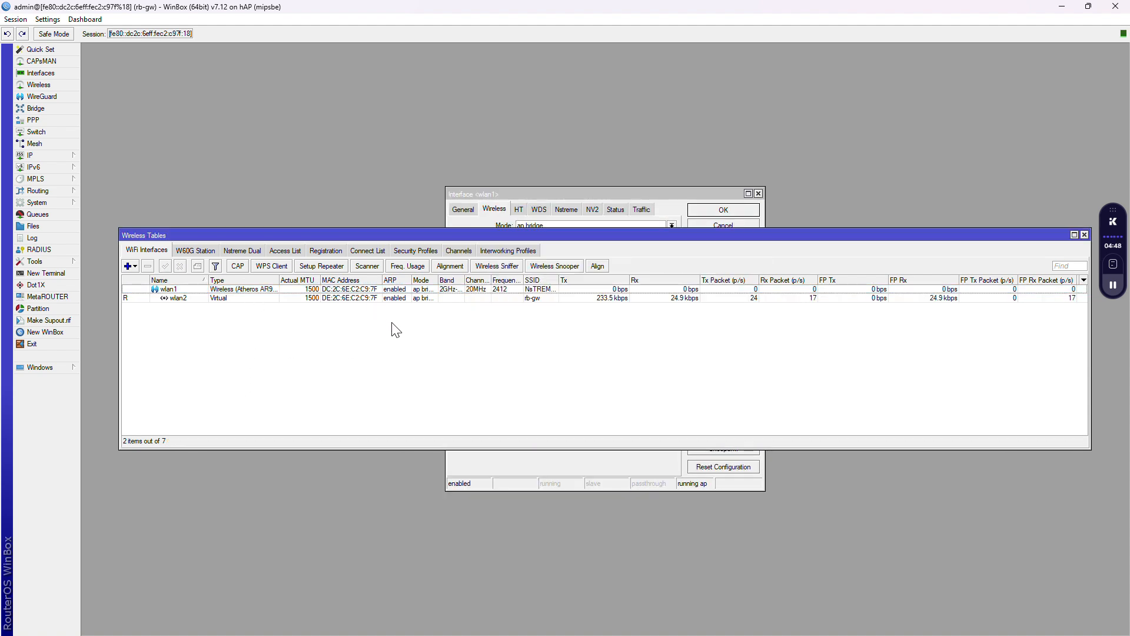
left_click(489, 193)
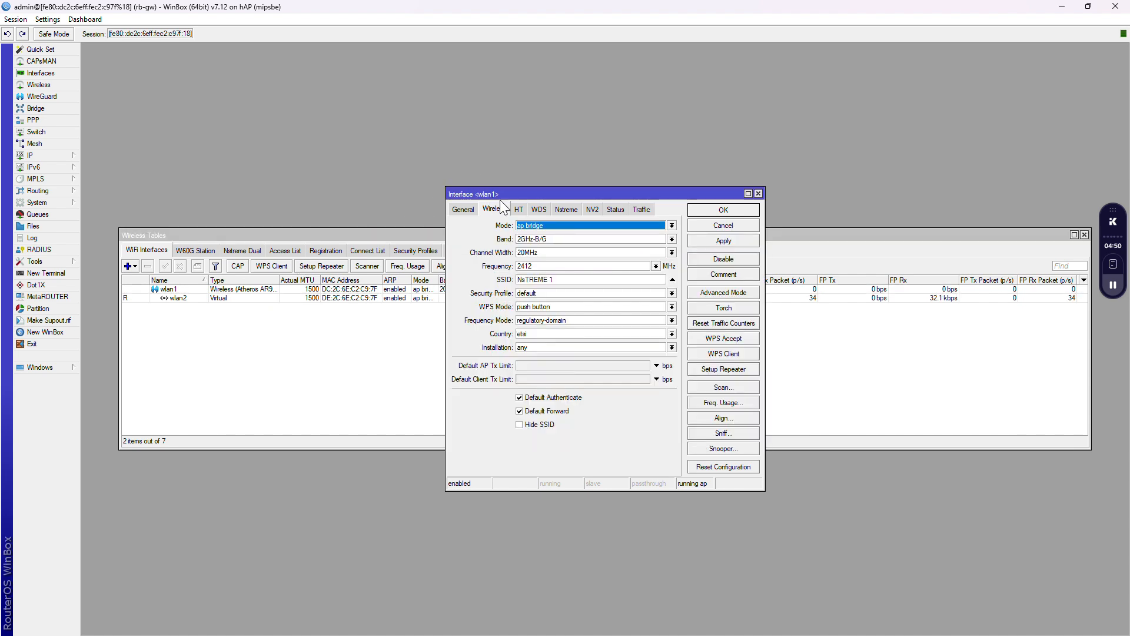
left_click(759, 193)
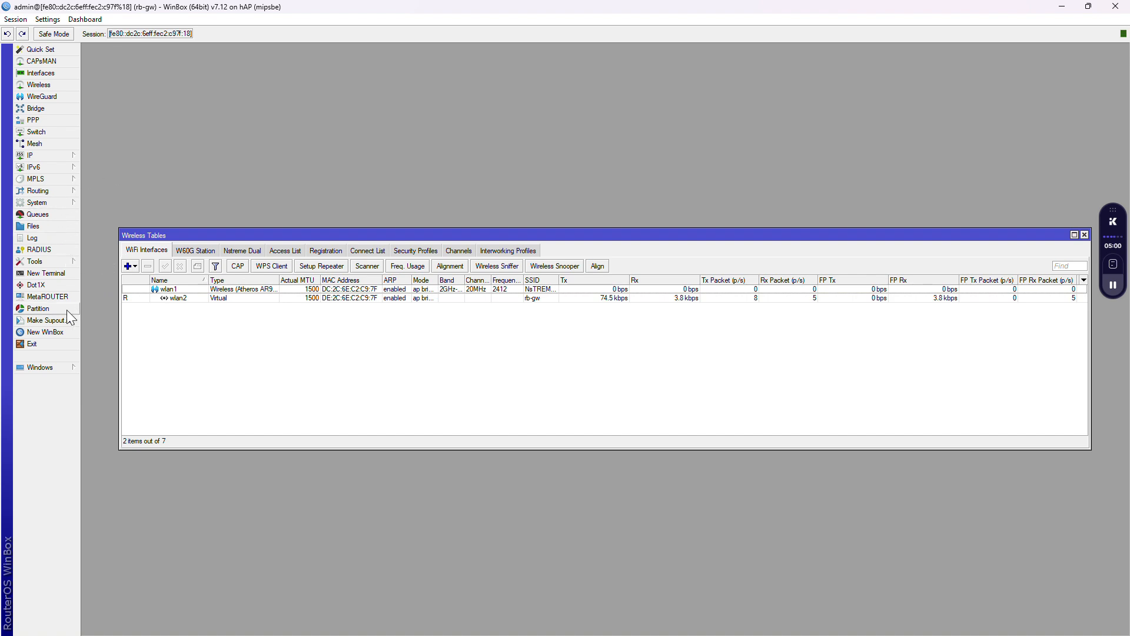
left_click(52, 275)
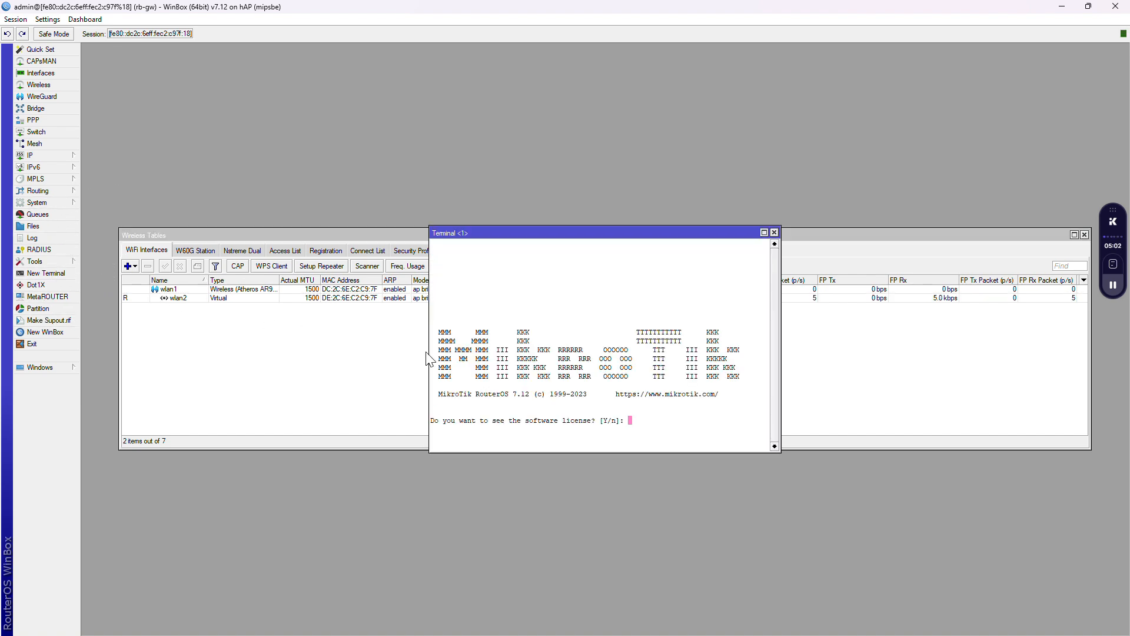
left_click(774, 233)
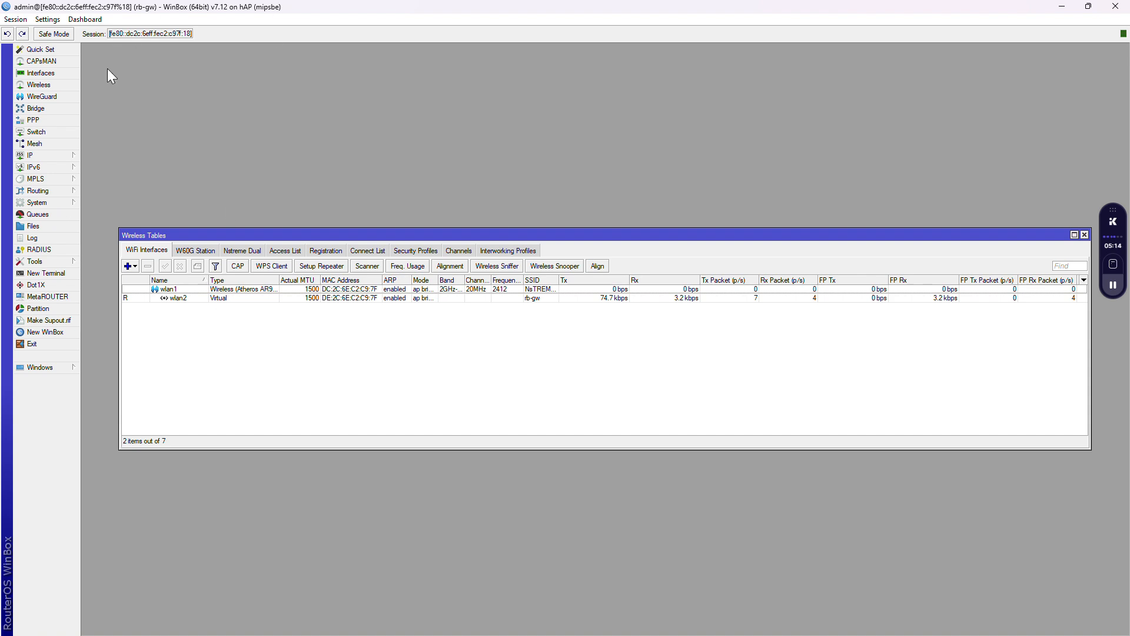
left_click(39, 194)
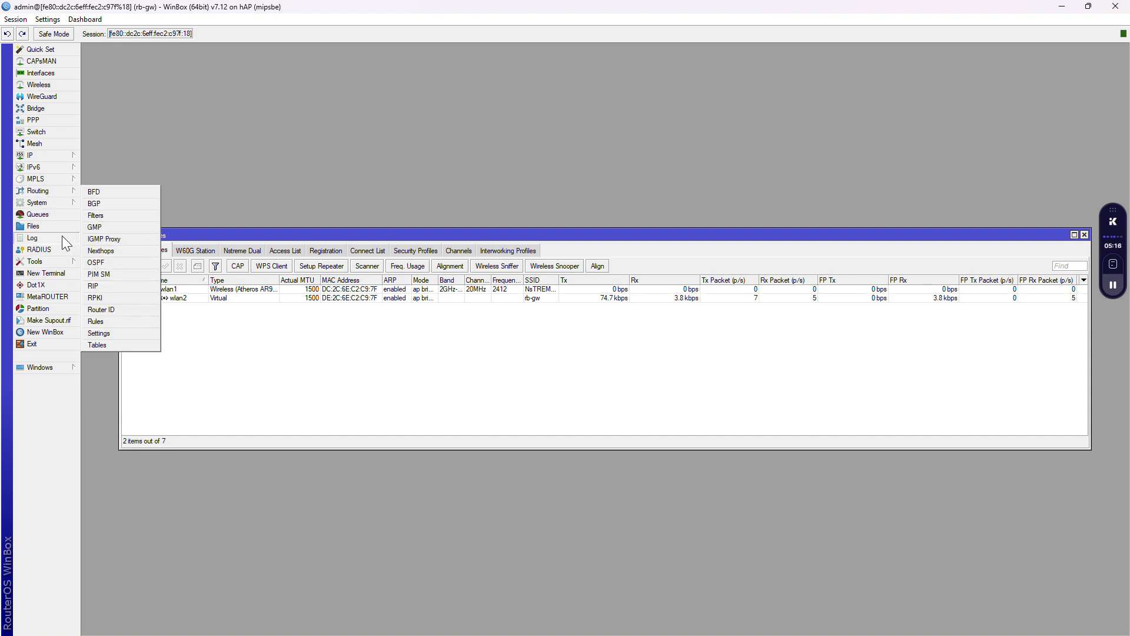
Step: Change the router's system identity to "NsTreme-B"
left_click(45, 206)
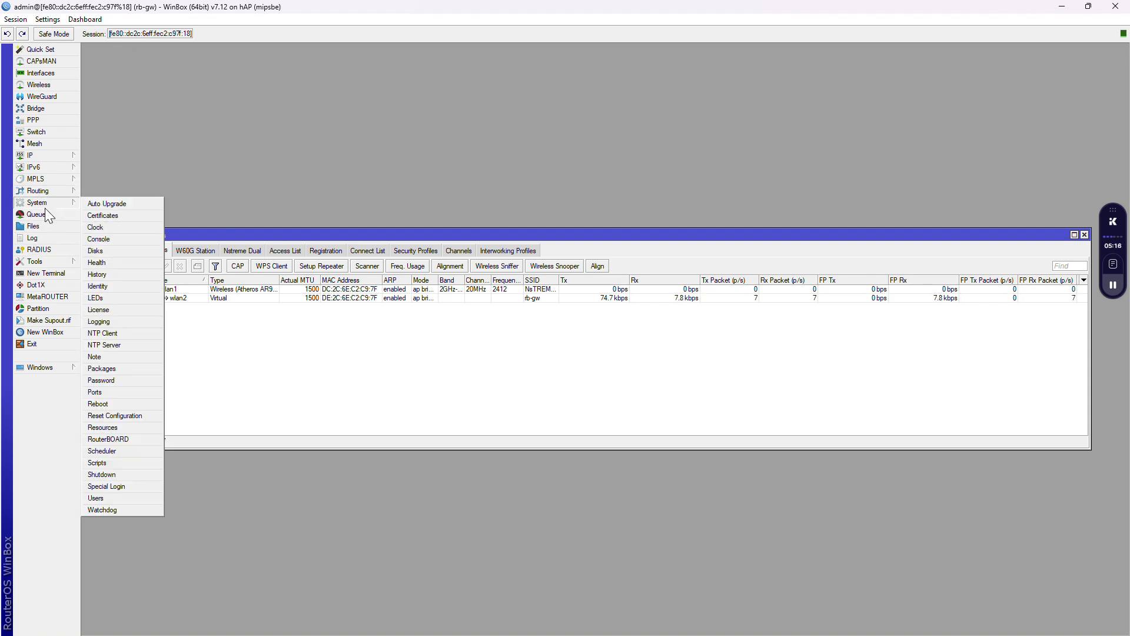
left_click(99, 286)
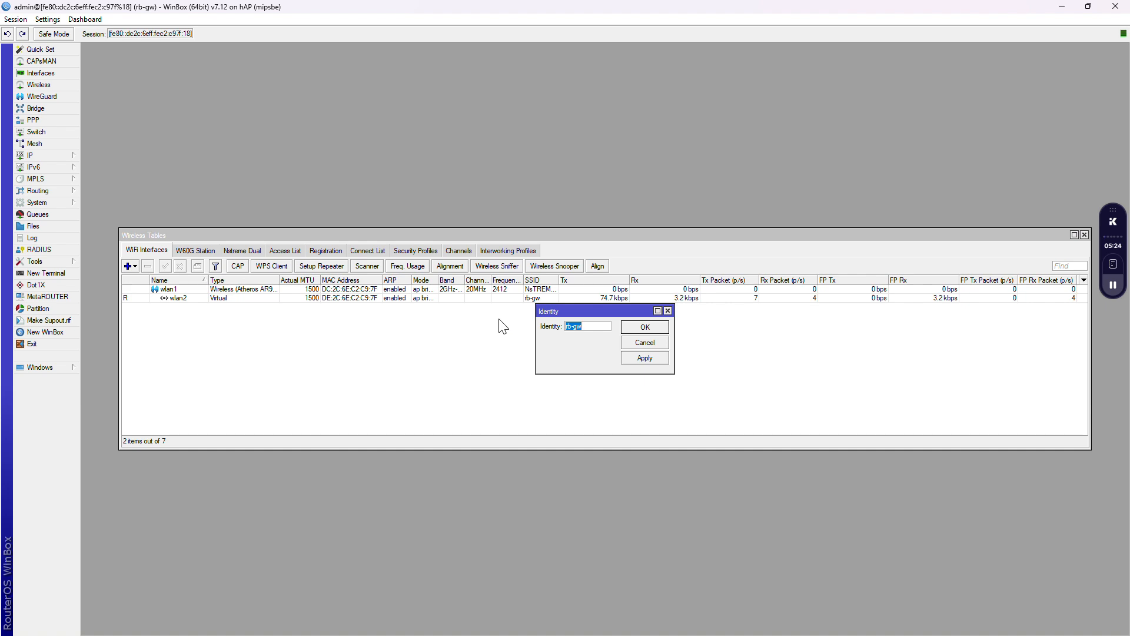
key("Tab")
left_click(589, 327)
key("BackSpace")
key("BackSpace")
key("BackSpace")
key("BackSpace")
key("BackSpace")
type("NsTreme-B")
key("Return")
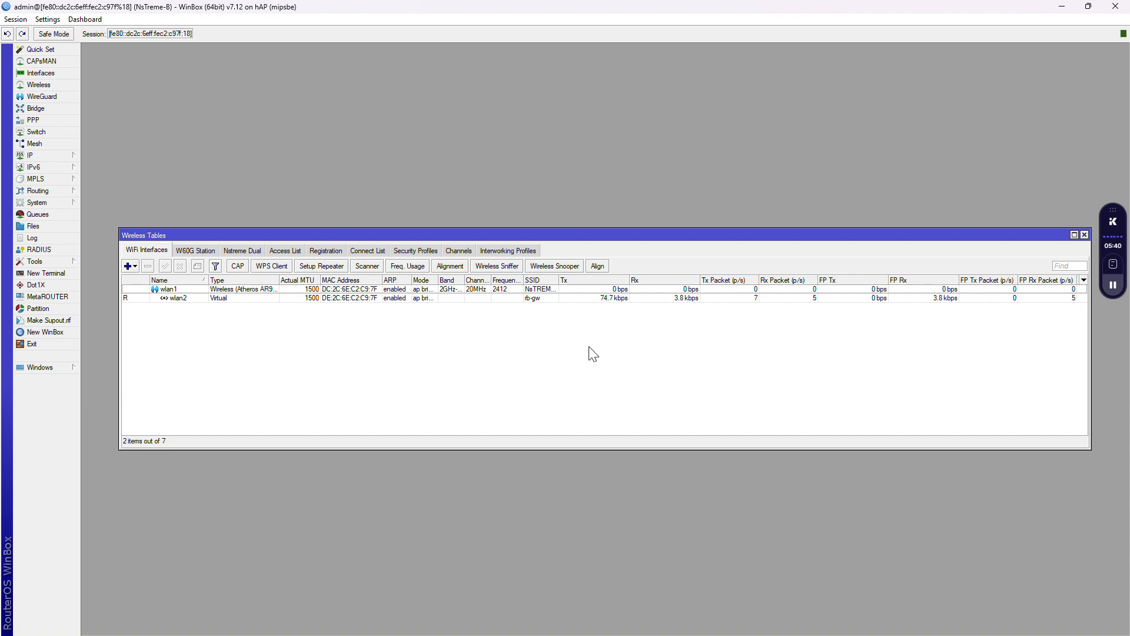
Step: Enable the wlan1 interface in the wireless interface list
double_click(332, 288)
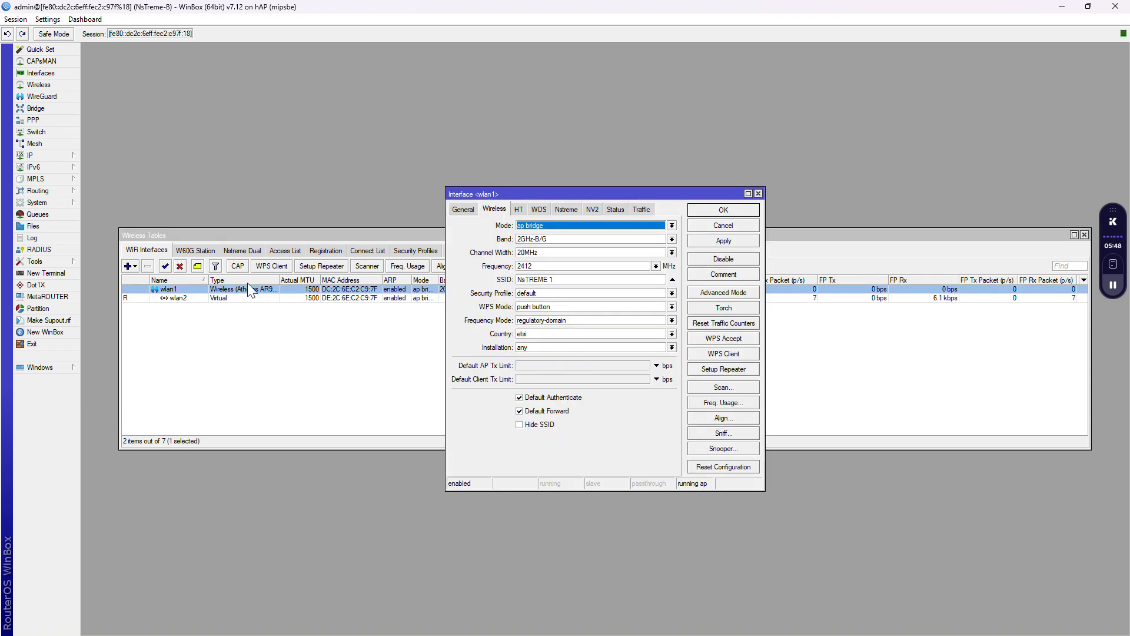
left_click(200, 331)
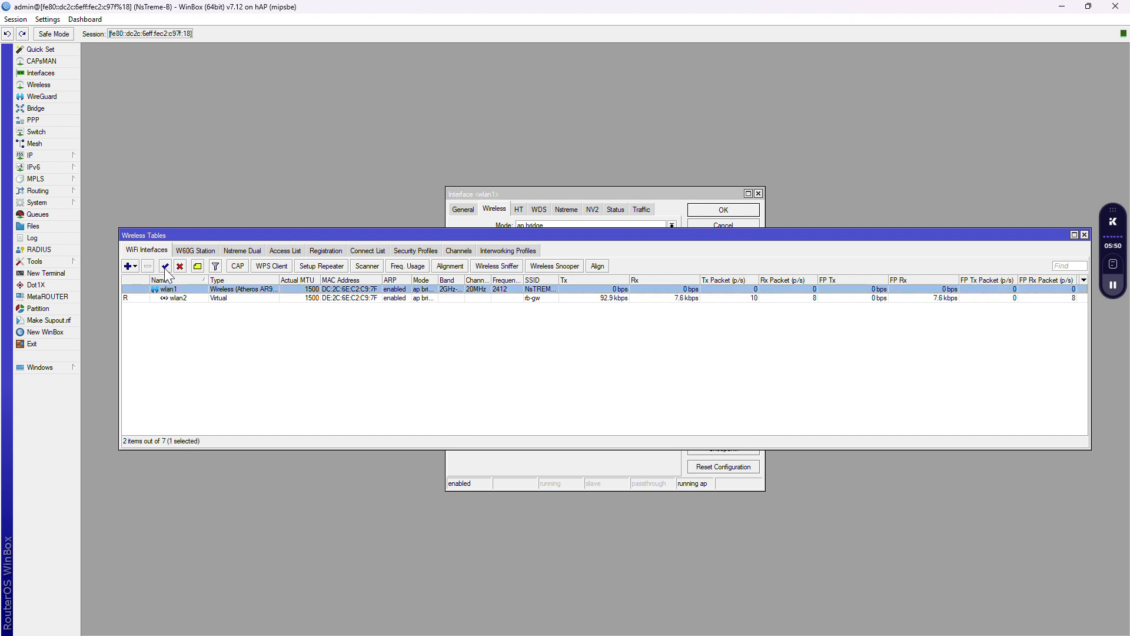
left_click(166, 268)
left_click(166, 269)
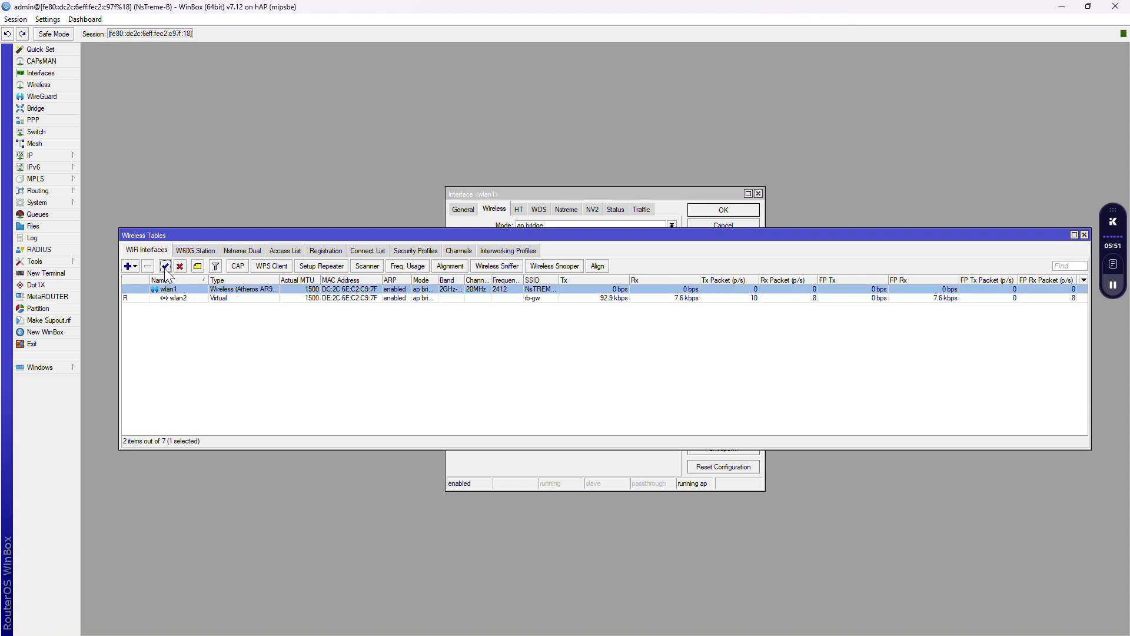
Step: Set the wlan1 wireless mode to station bridge and its SSID to "NsTREME 2"
double_click(237, 291)
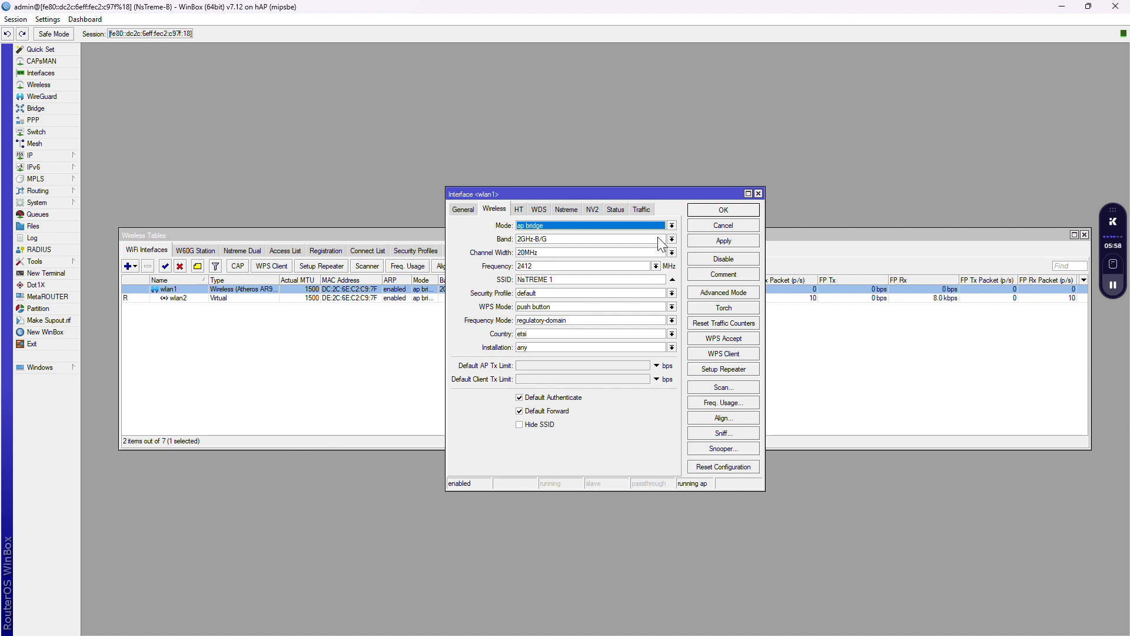
left_click(671, 226)
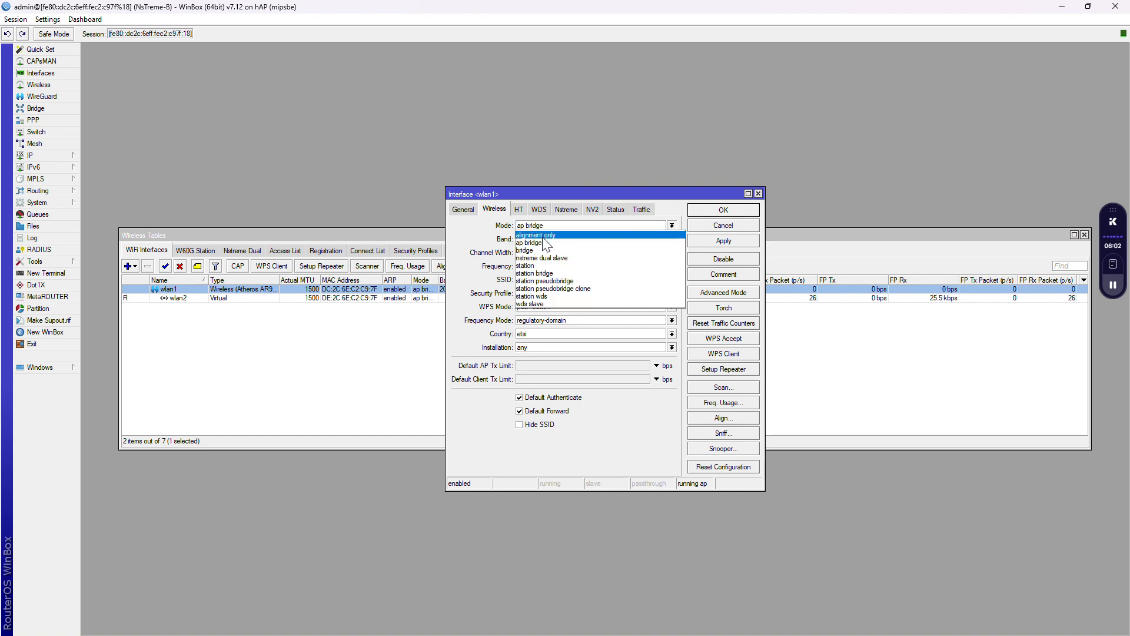
left_click(533, 274)
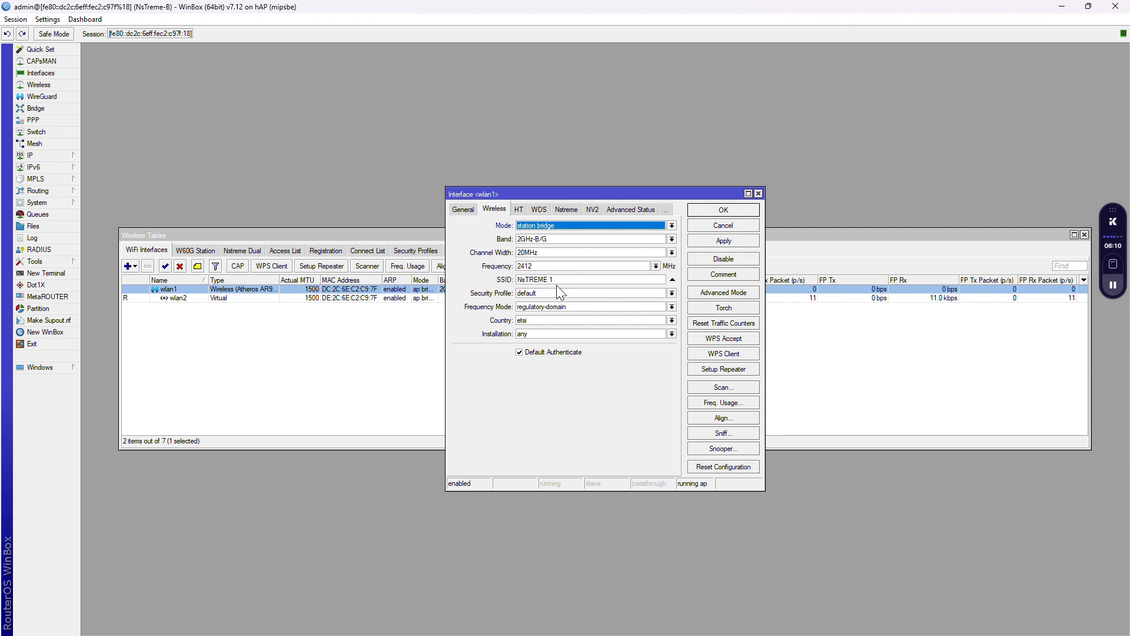
left_click(560, 279)
type("2")
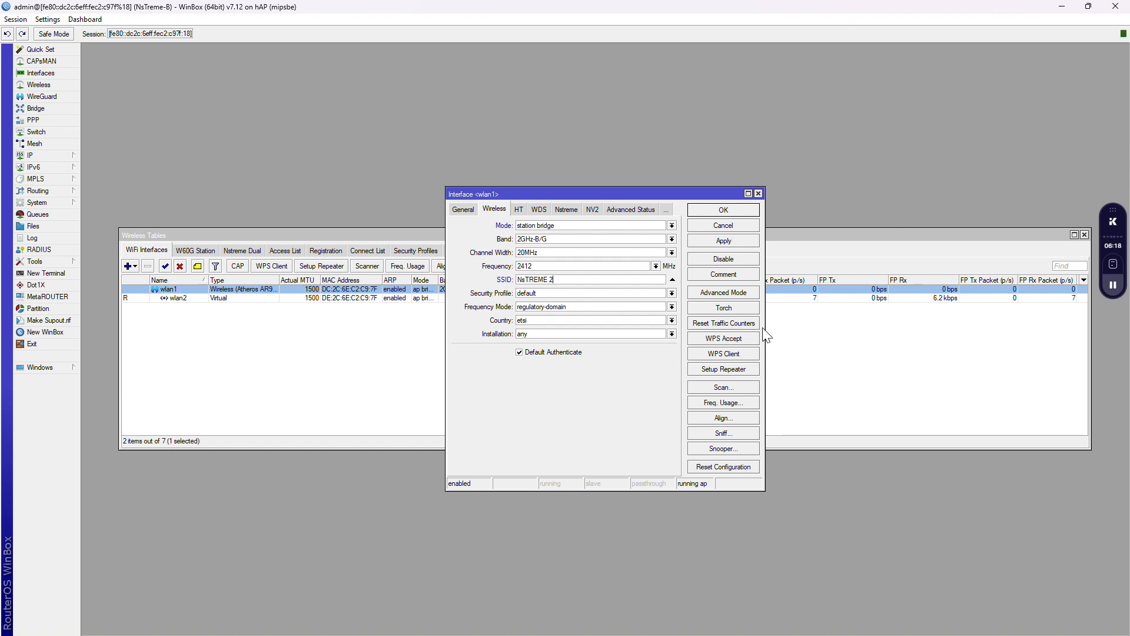
Step: Run a wireless network scan on wlan1 without background scanning, and cancel the automatic reconnect
left_click(698, 389)
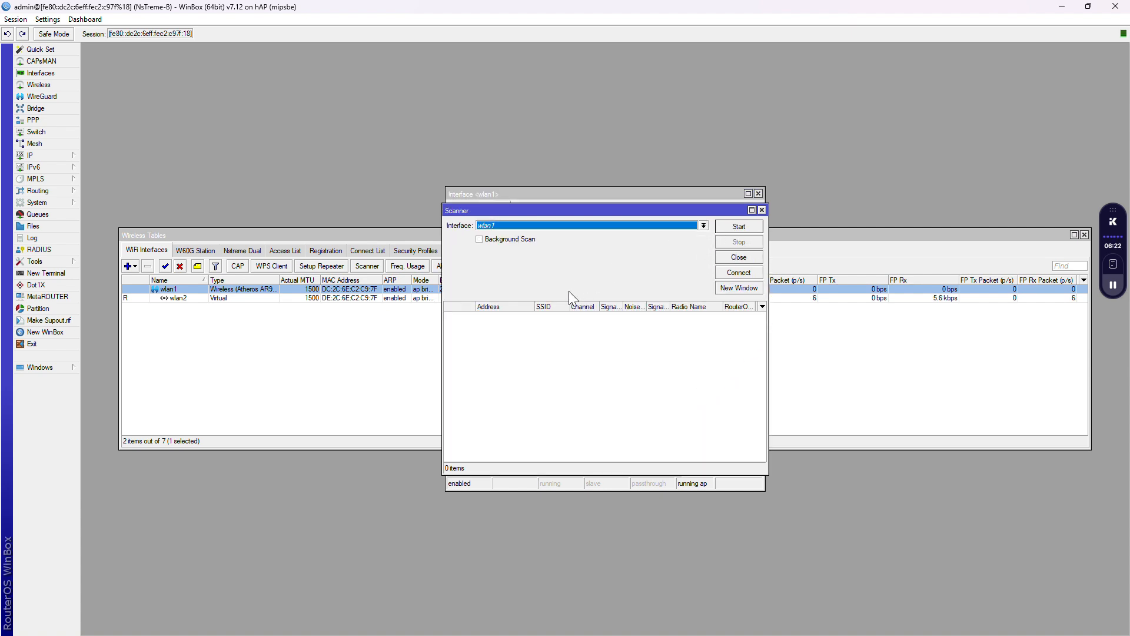
left_click(541, 389)
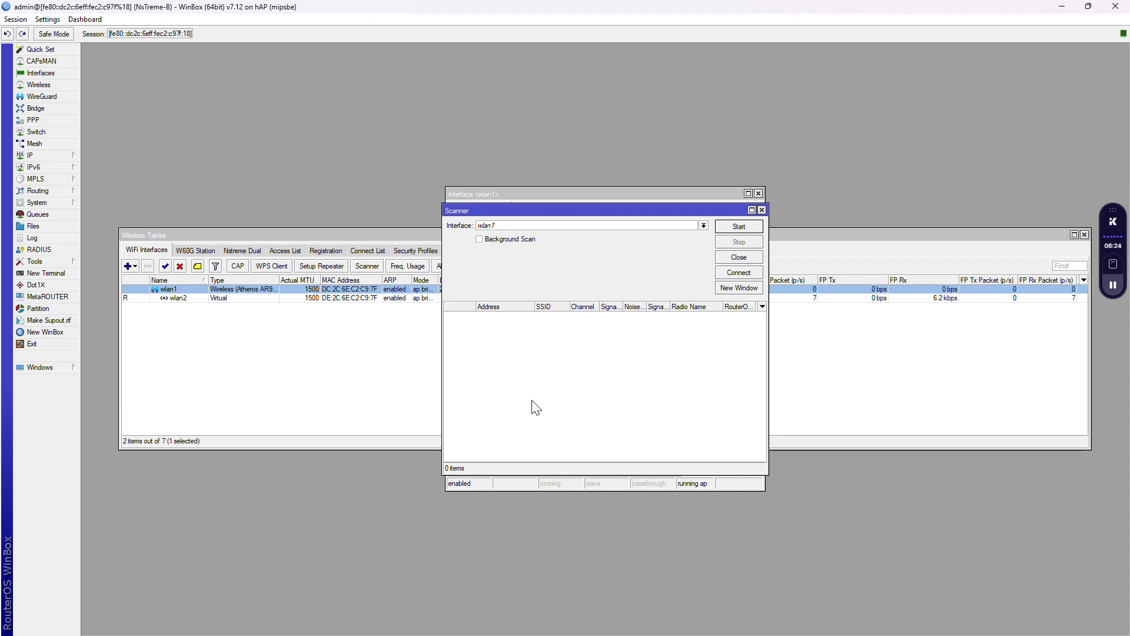
left_click(480, 240)
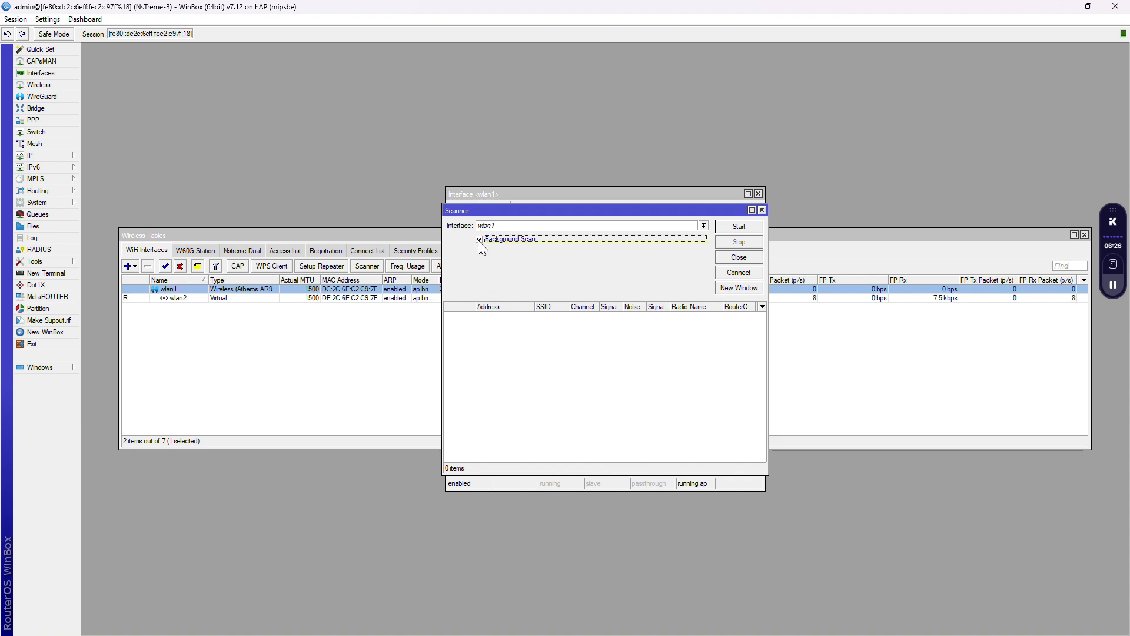
left_click(583, 392)
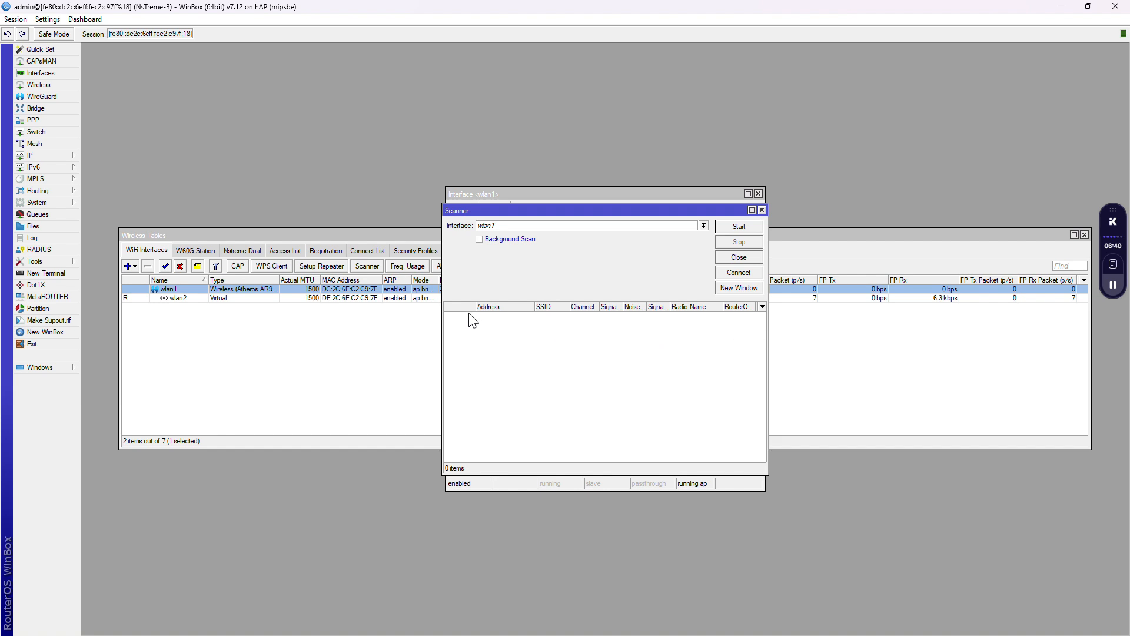
left_click(738, 227)
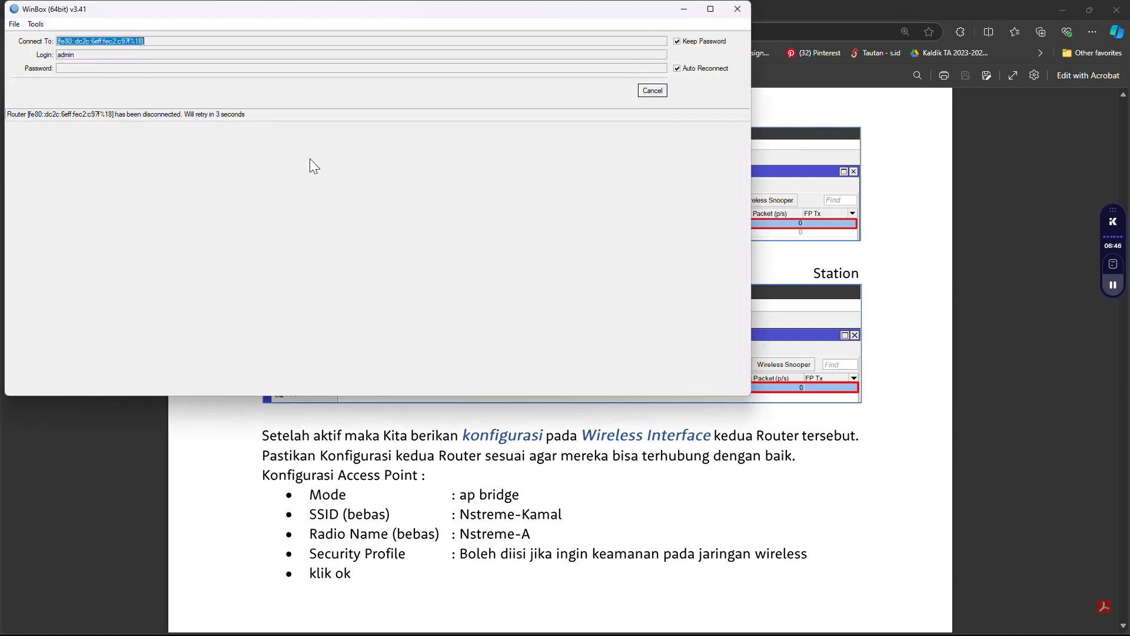
left_click(647, 91)
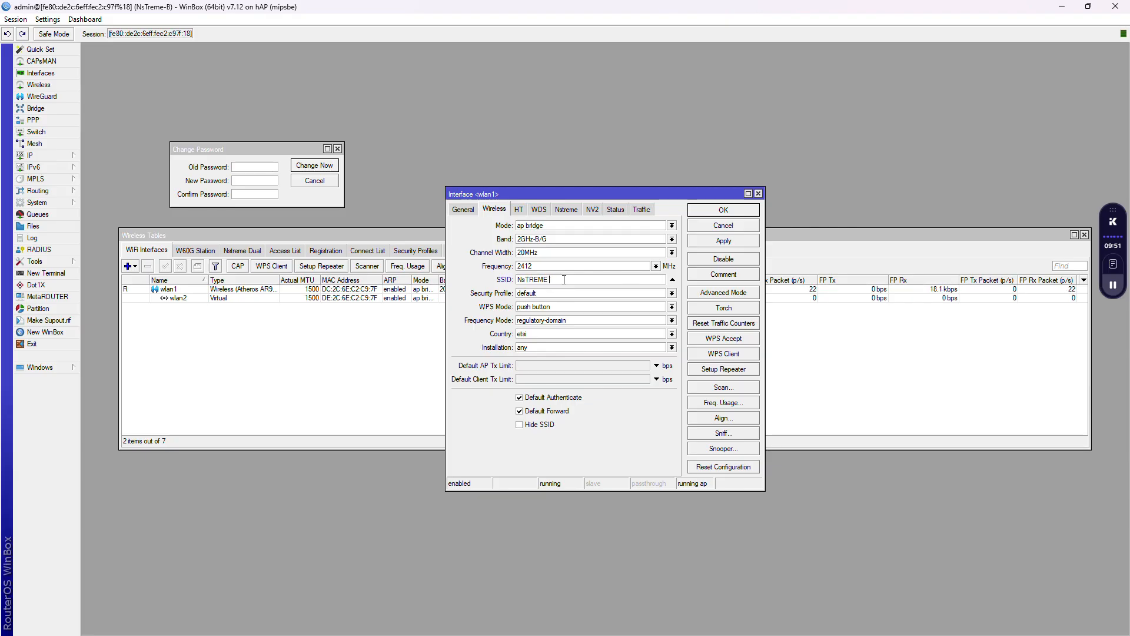
type("2")
left_click(722, 387)
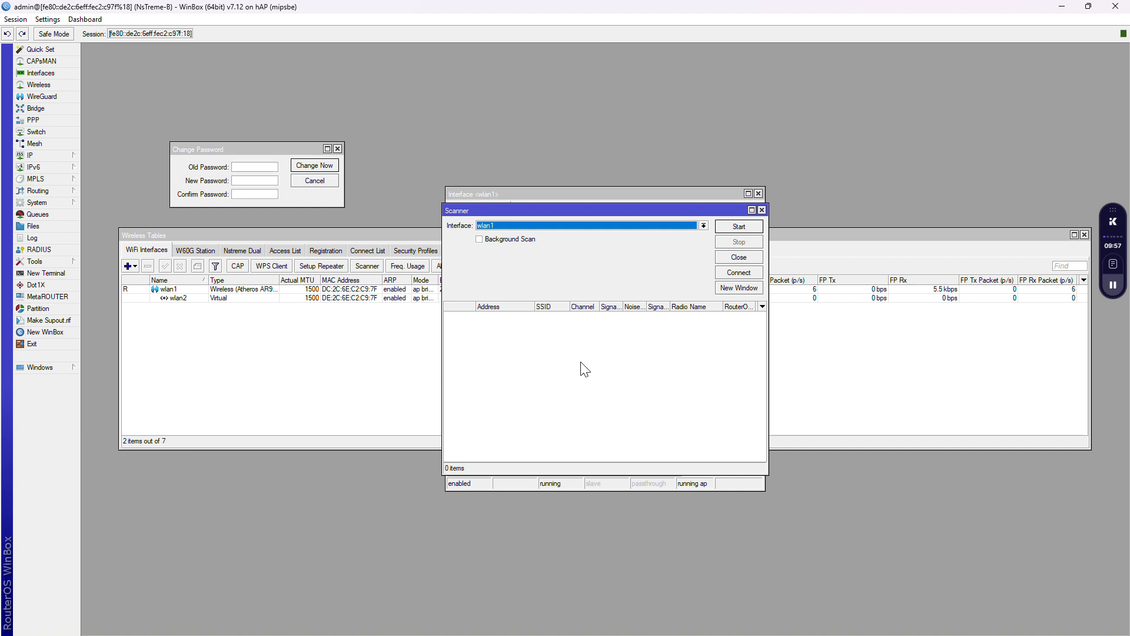
left_click(452, 314)
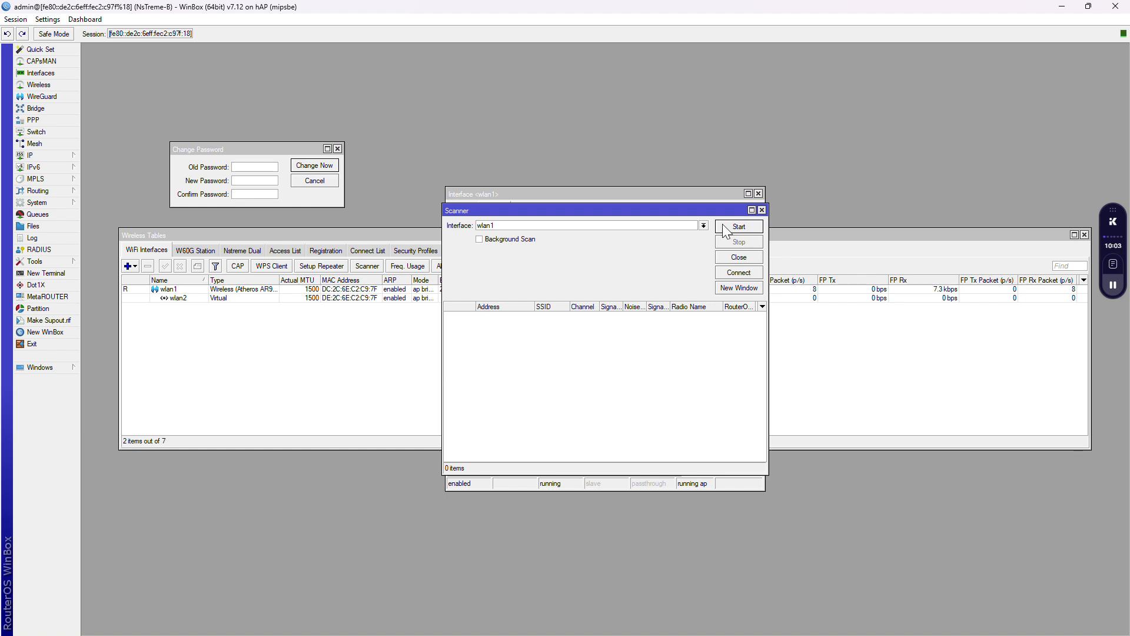
left_click(762, 211)
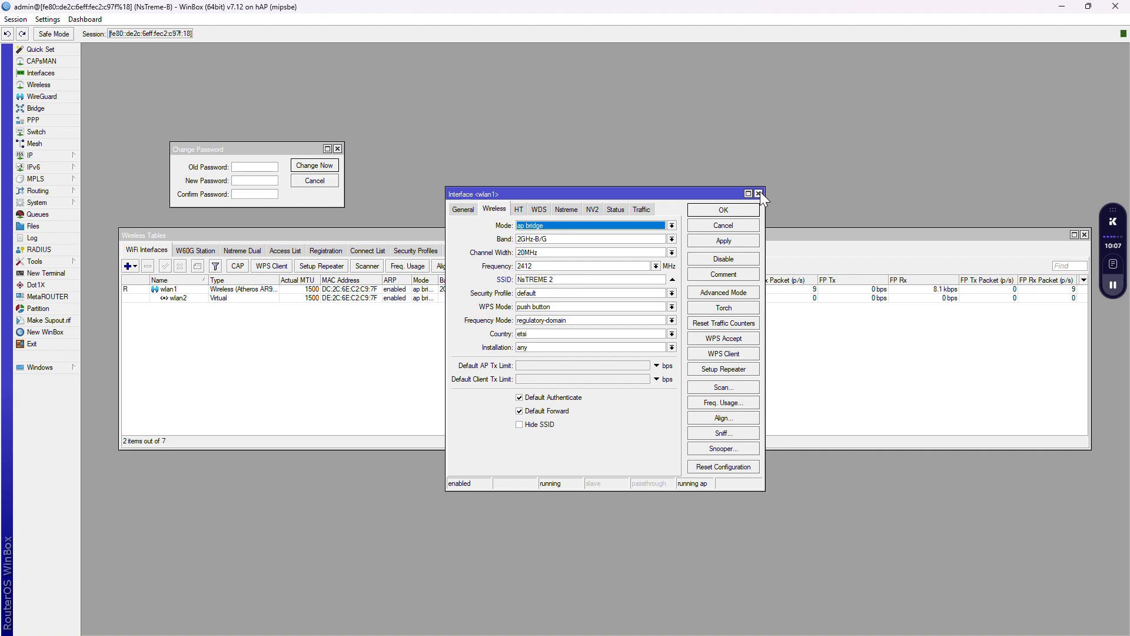
left_click(758, 193)
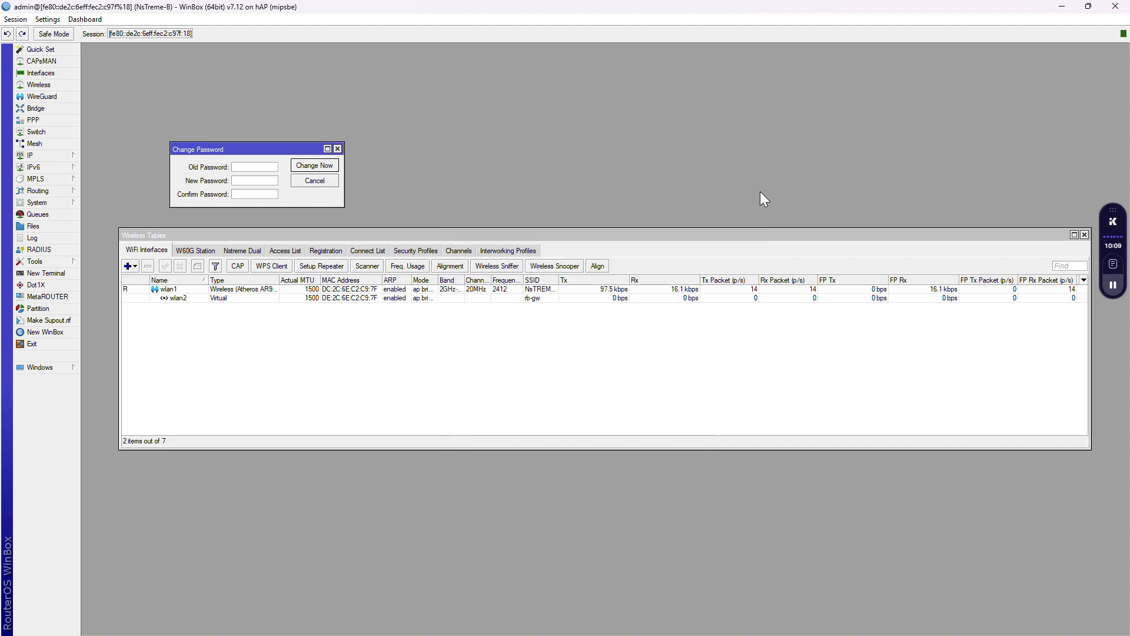
Step: Reopen the wlan1 interface and review its general, wireless, HT and WDS settings
left_click(194, 289)
double_click(194, 289)
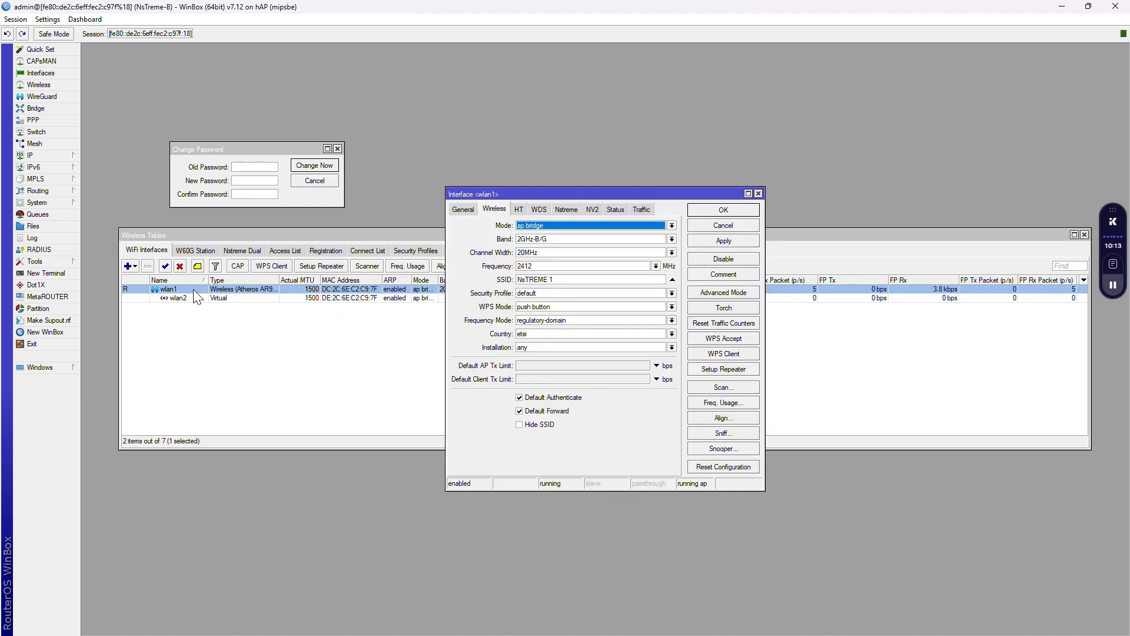
left_click(323, 342)
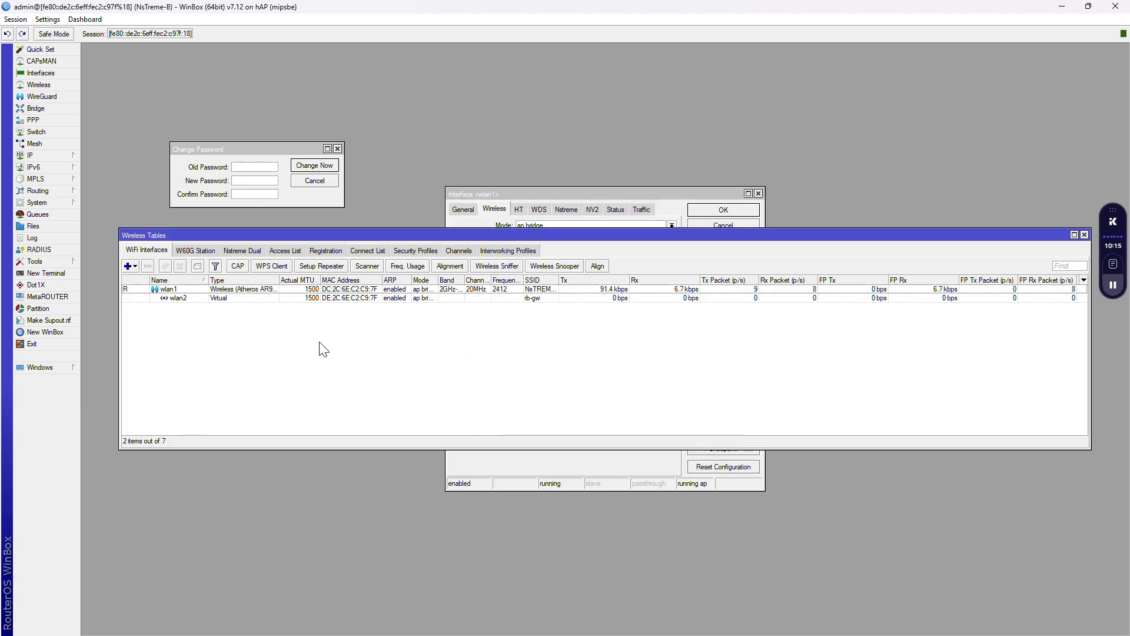
double_click(170, 289)
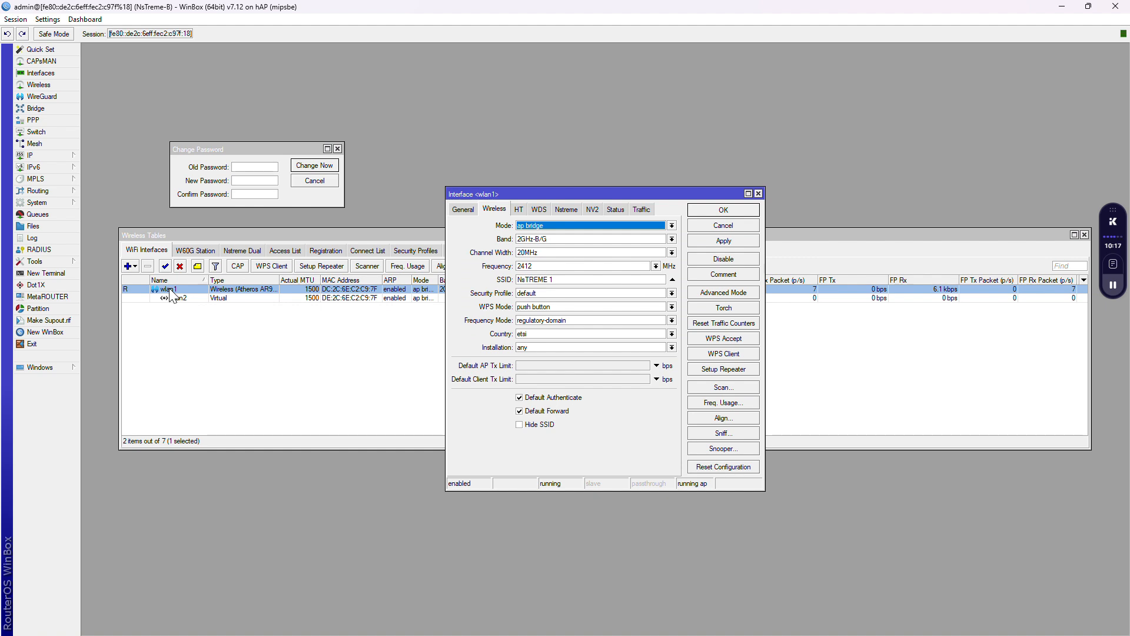
left_click(462, 209)
left_click(493, 209)
left_click(518, 209)
left_click(537, 209)
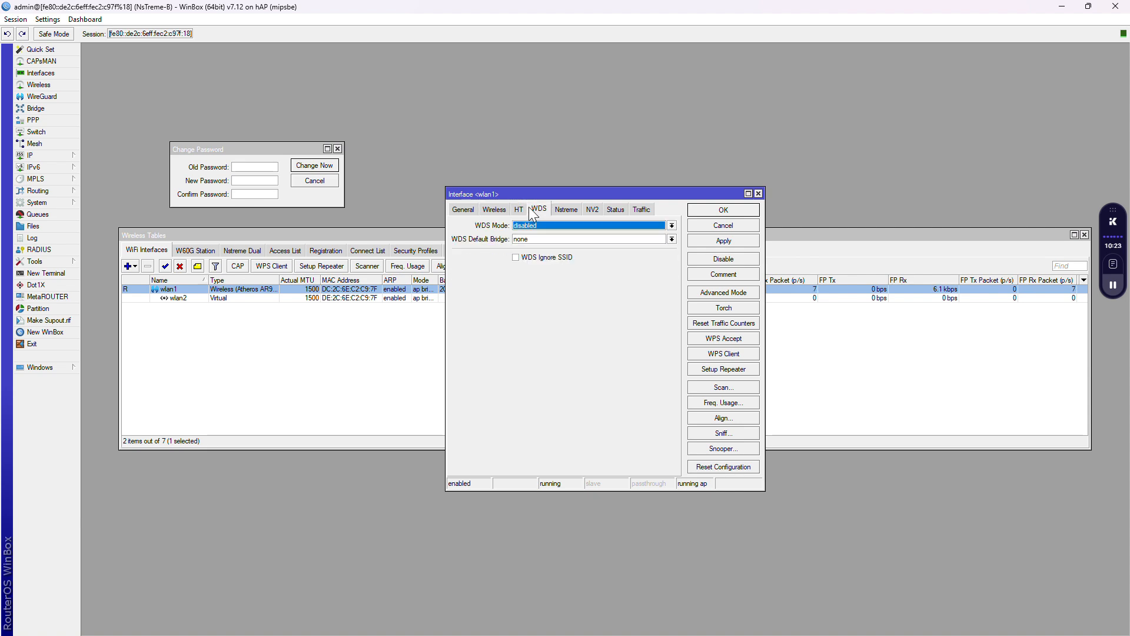
Step: Enable Nstreme on the wlan1 interface, save the setting, and close the interface and wireless tables windows
left_click(564, 210)
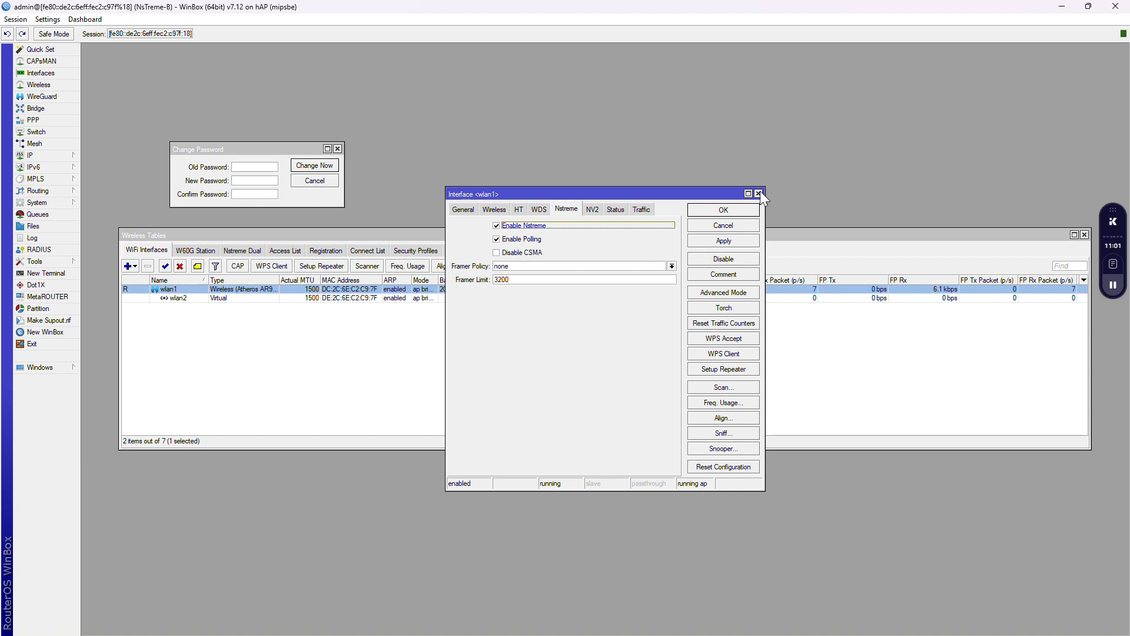
left_click(759, 193)
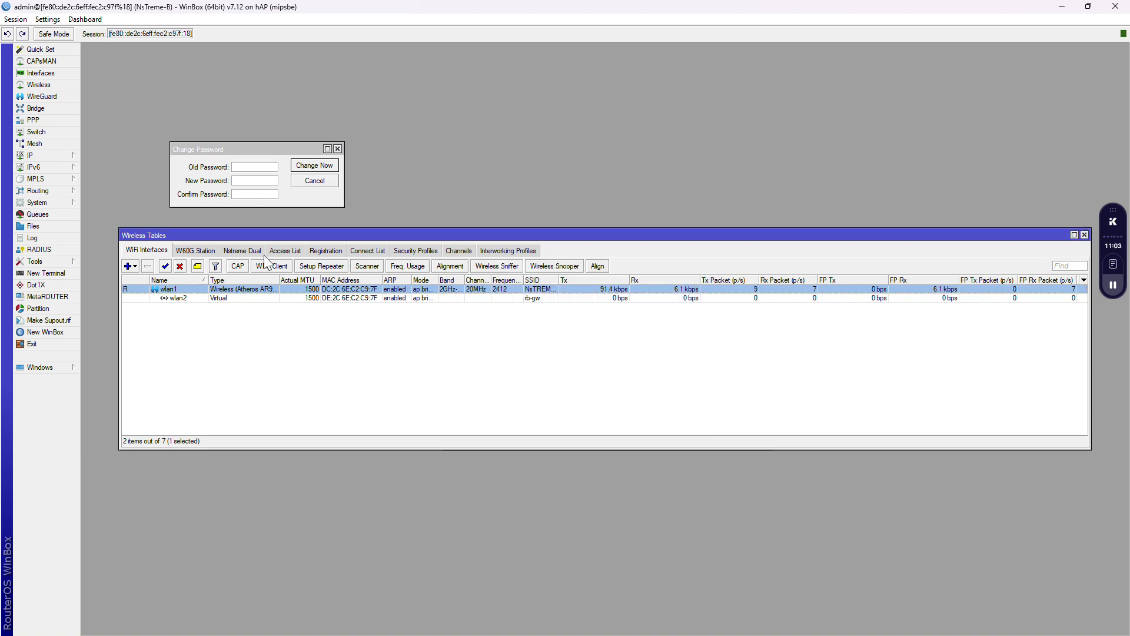
double_click(187, 289)
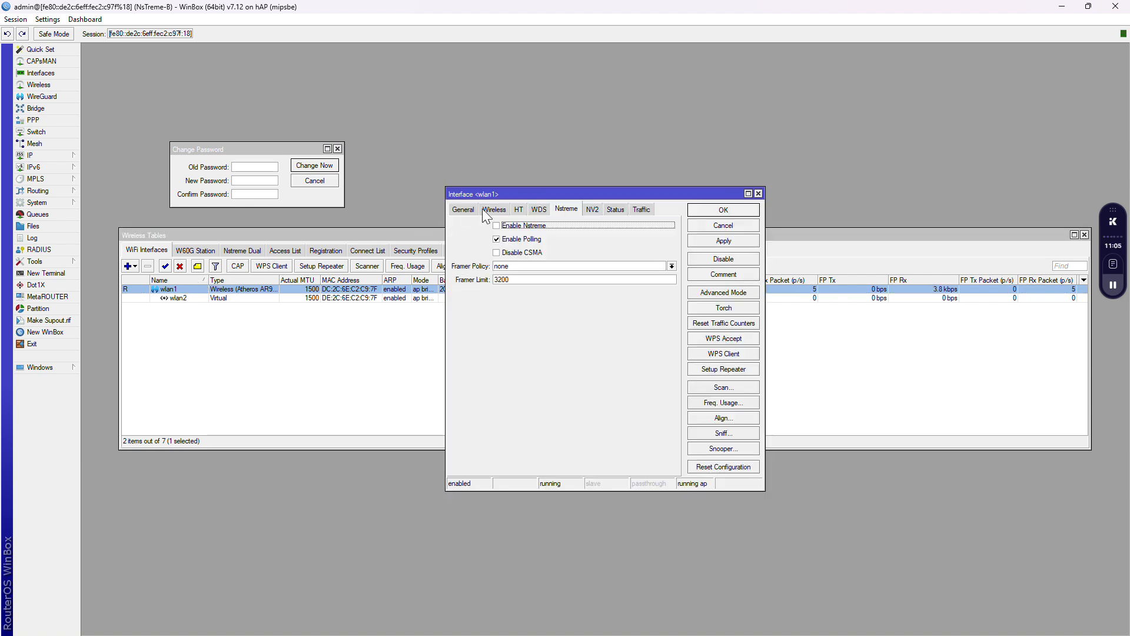
left_click(496, 227)
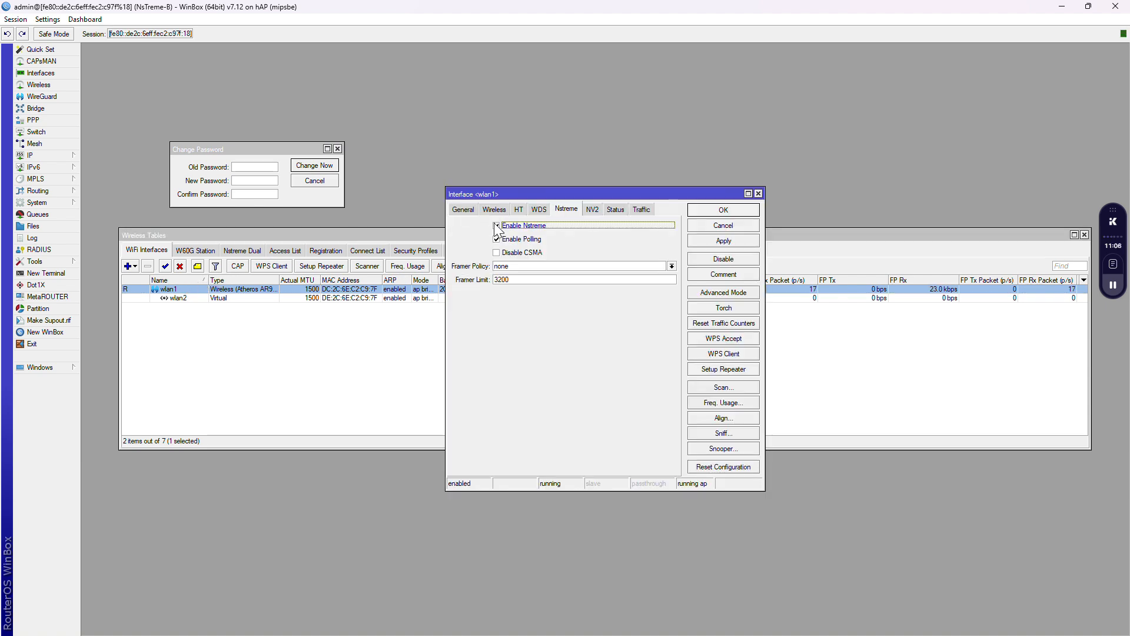
left_click(715, 213)
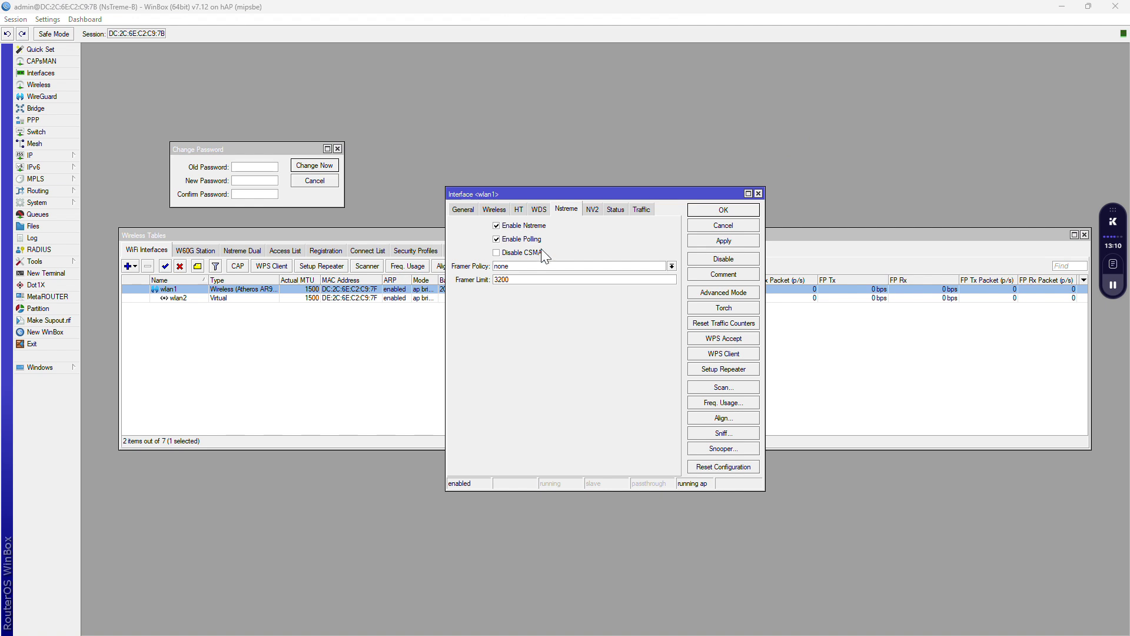
left_click(758, 193)
left_click(686, 329)
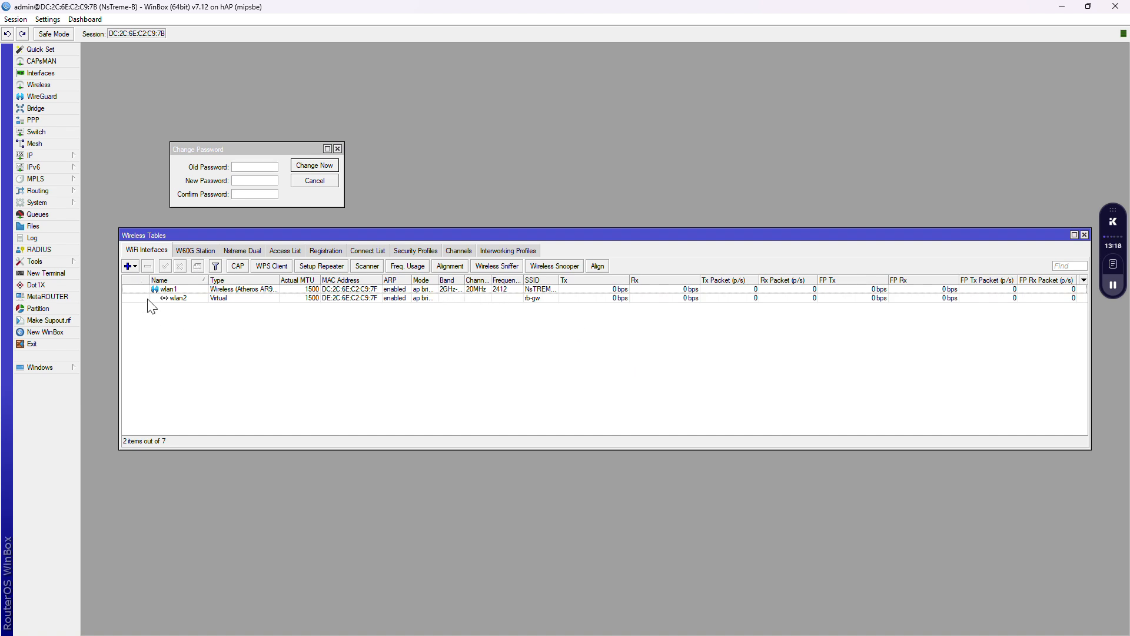
left_click(1084, 235)
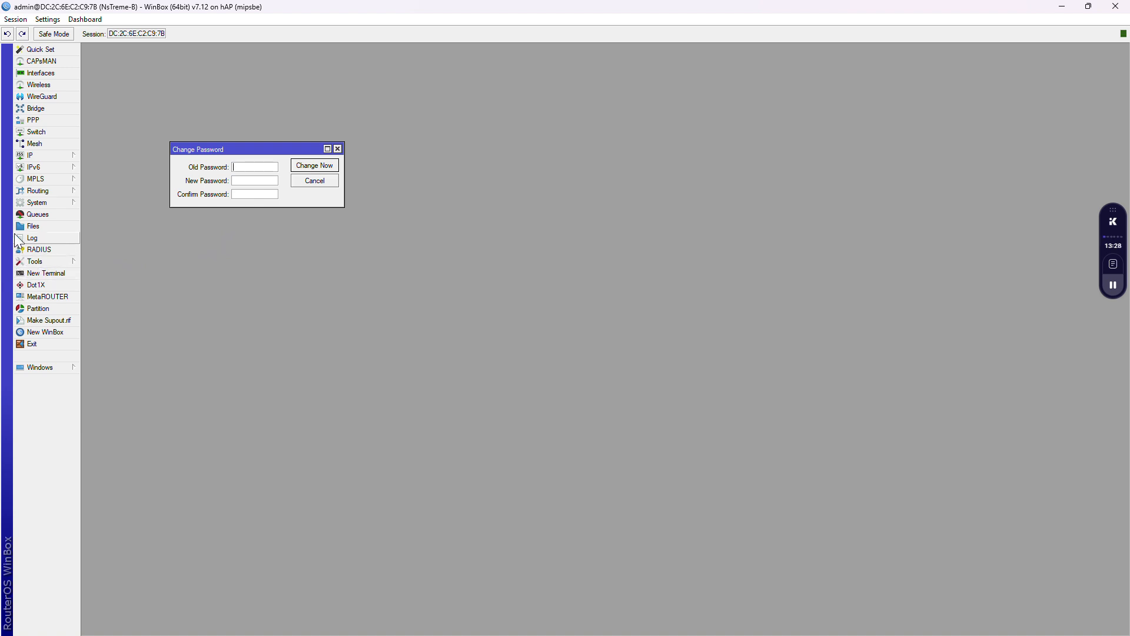
Step: Switch to the MikroTik book PDF in Edge and skim the remaining LAB 17 Nstreme pages
key("super")
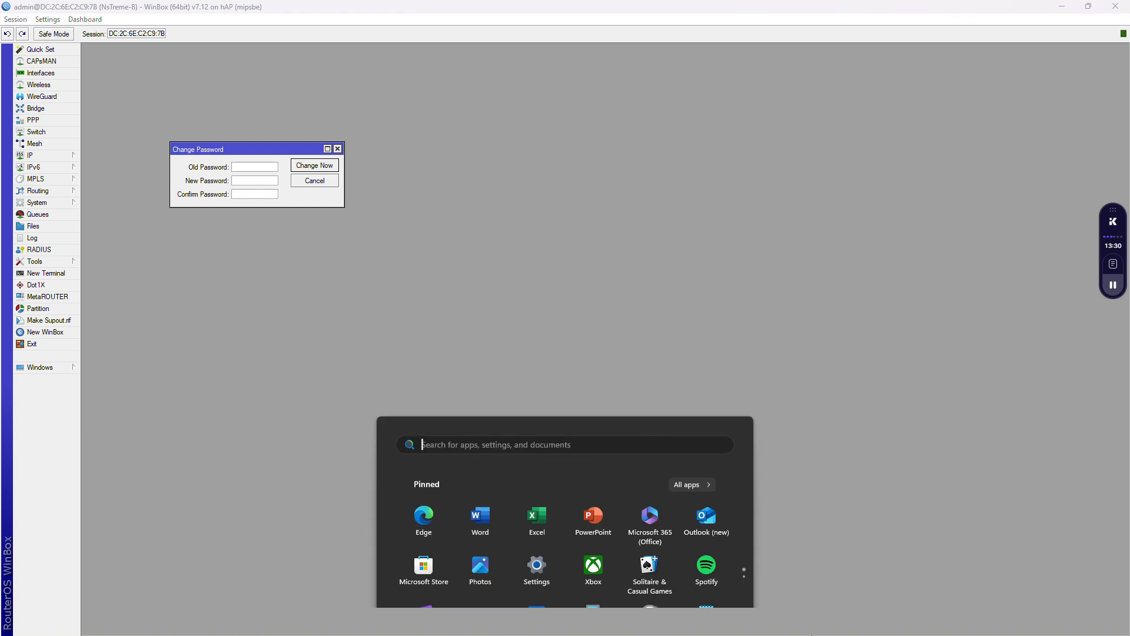
left_click(664, 625)
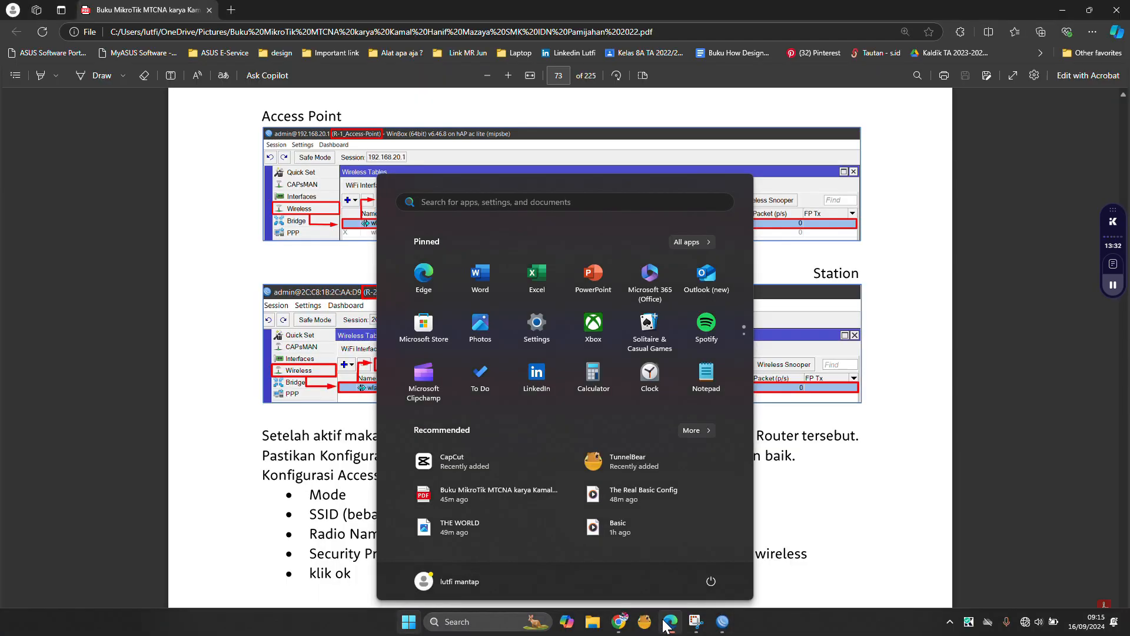
scroll(643, 404, "down", 5)
scroll(643, 404, "down", 15)
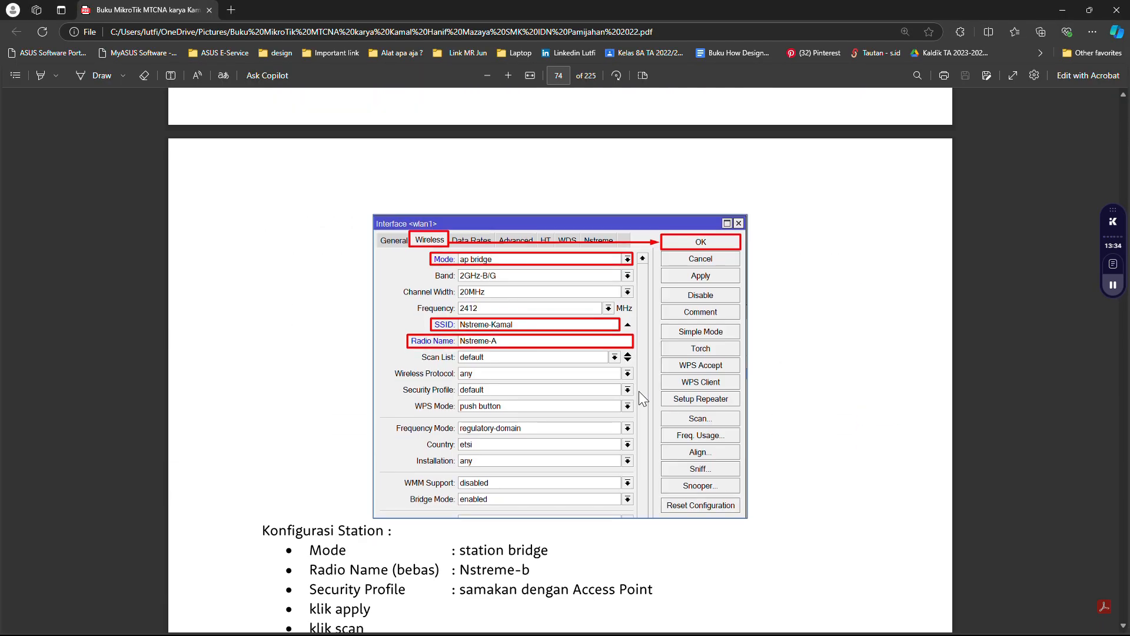
scroll(640, 388, "down", 15)
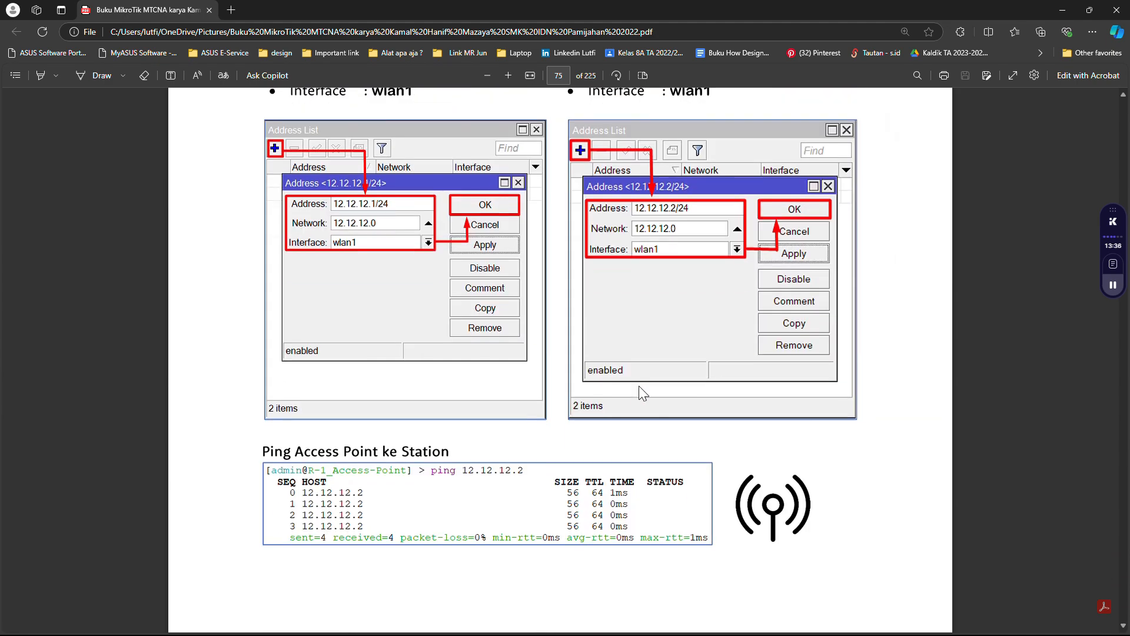
scroll(643, 392, "down", 10)
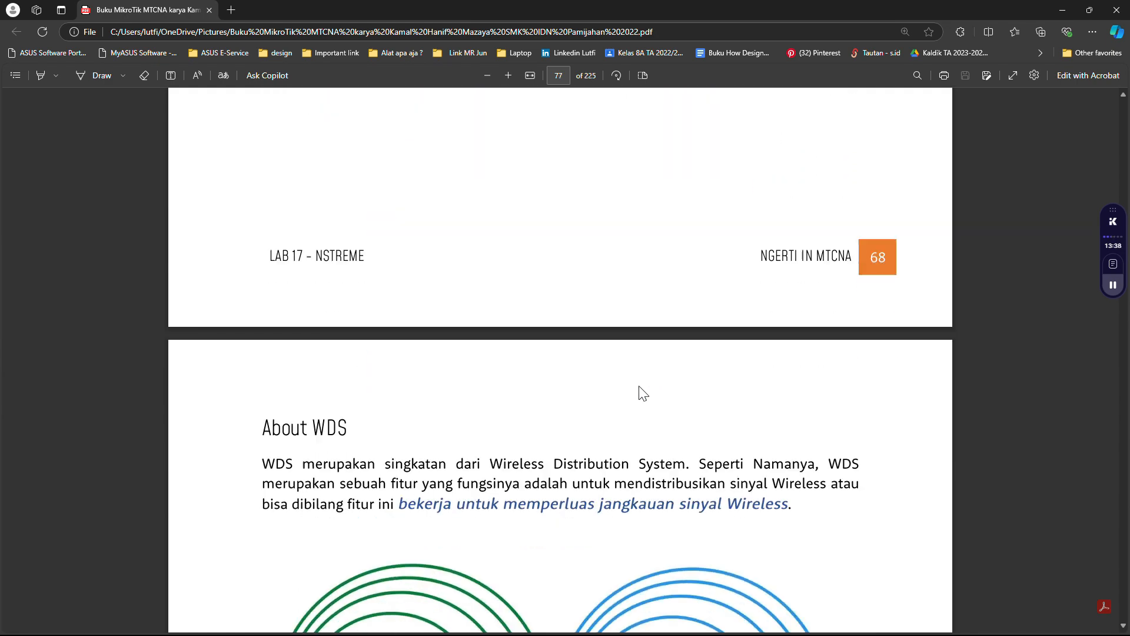
Step: Read the About WDS chapter, including its throughput drawback and the comparison of WDS with a repeater
scroll(648, 393, "up", 3)
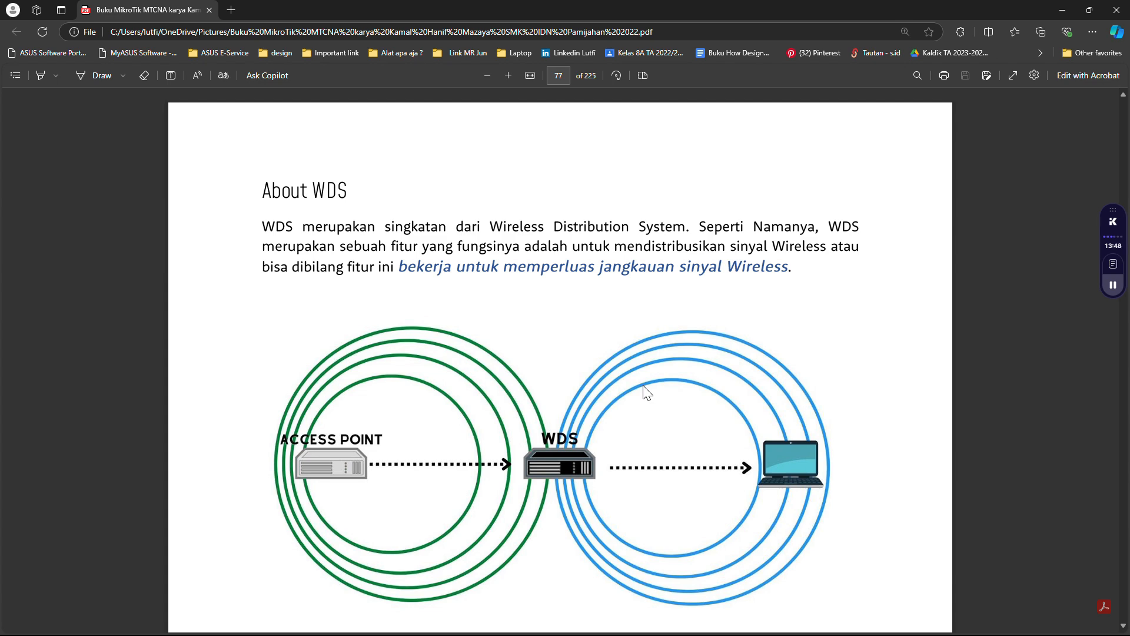
scroll(648, 393, "down", 5)
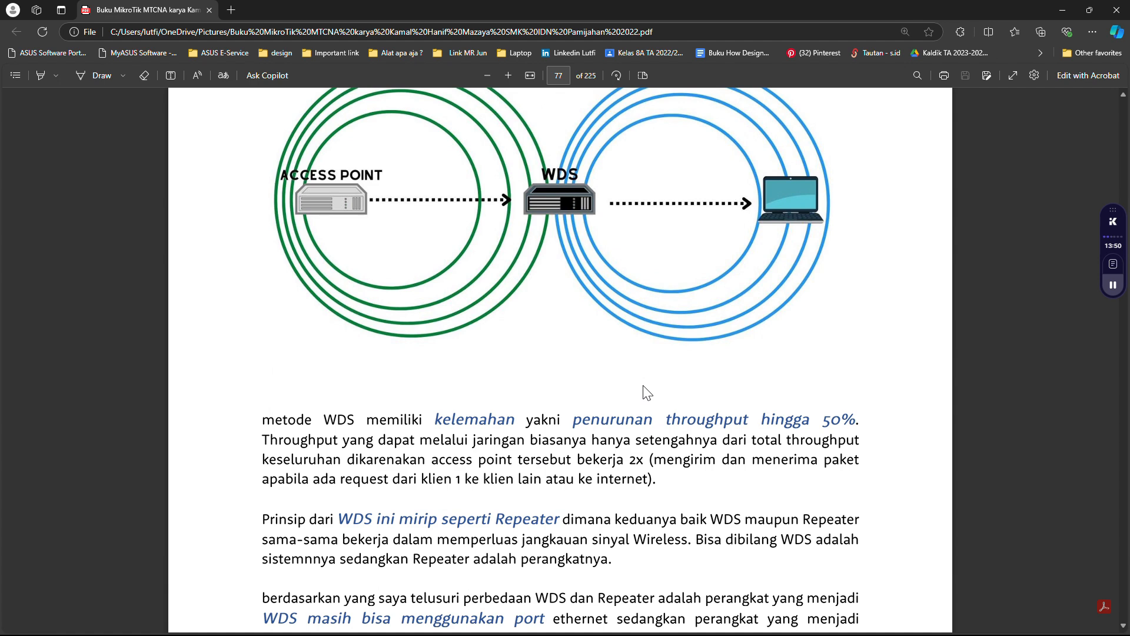
scroll(648, 393, "down", 2)
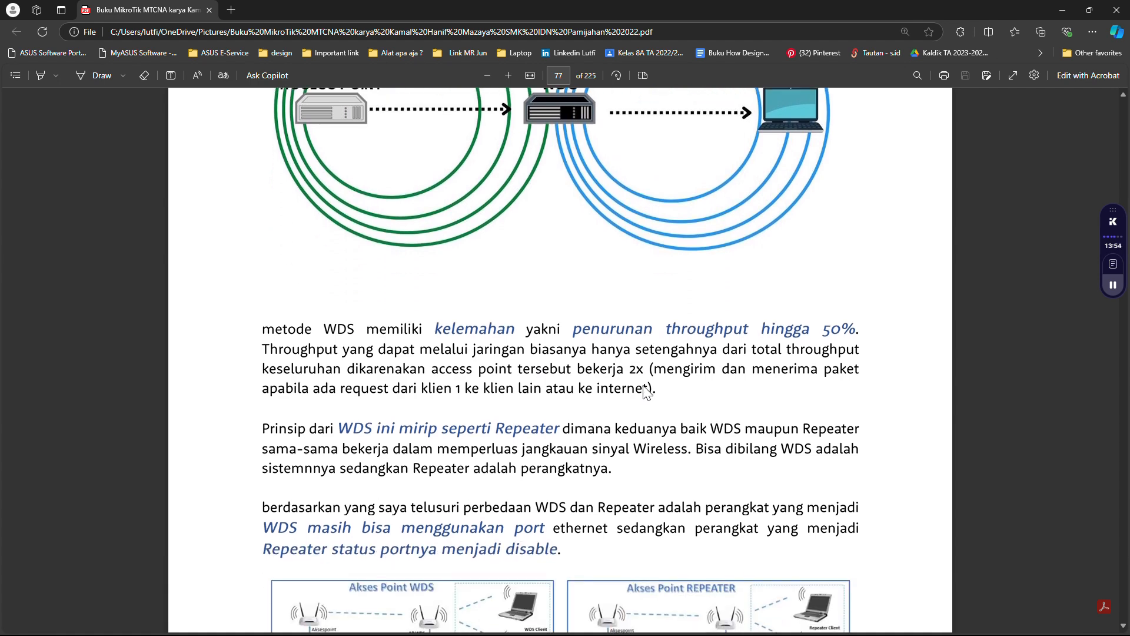
scroll(647, 393, "down", 8)
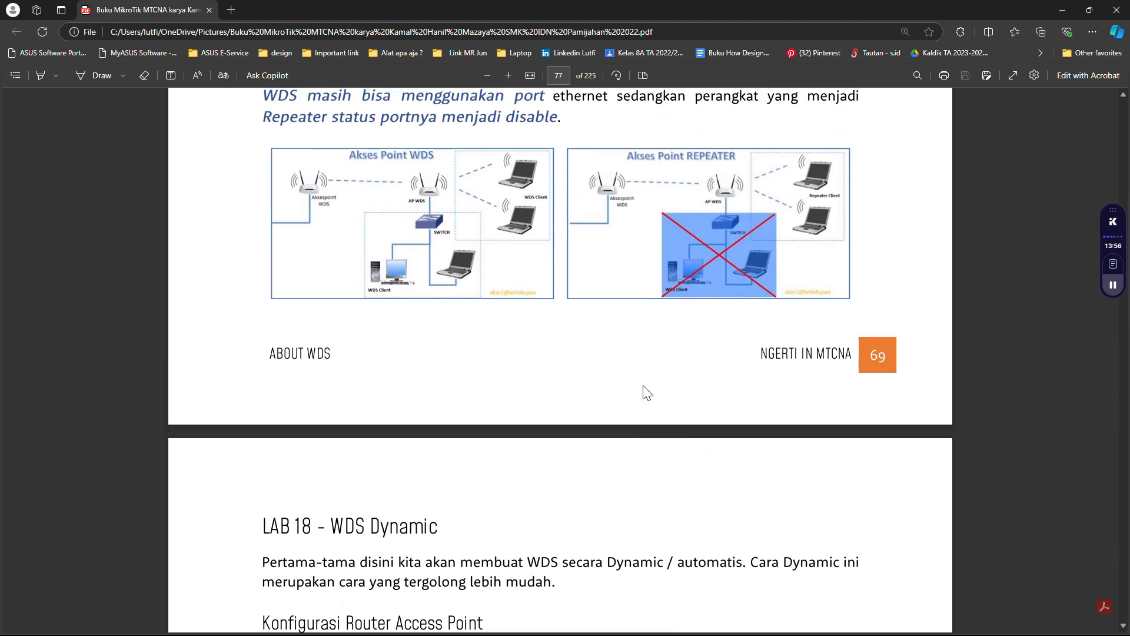
scroll(648, 392, "up", 2)
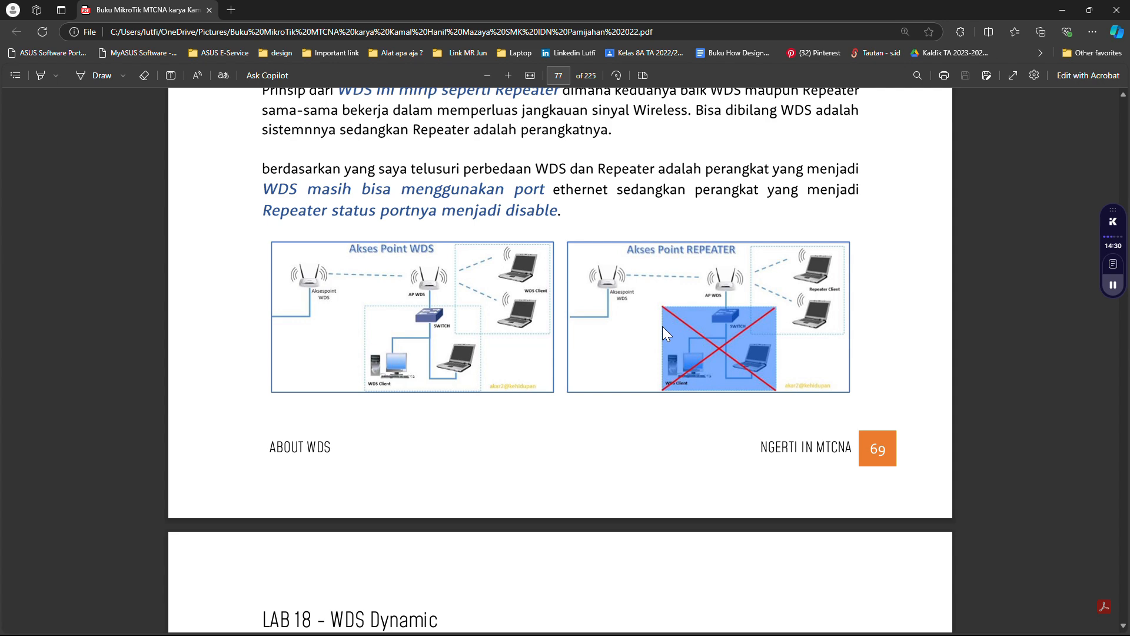
Step: Read the LAB 18 WDS Dynamic instructions for the access point, bridge port, WDS mode and station router
scroll(664, 328, "down", 10)
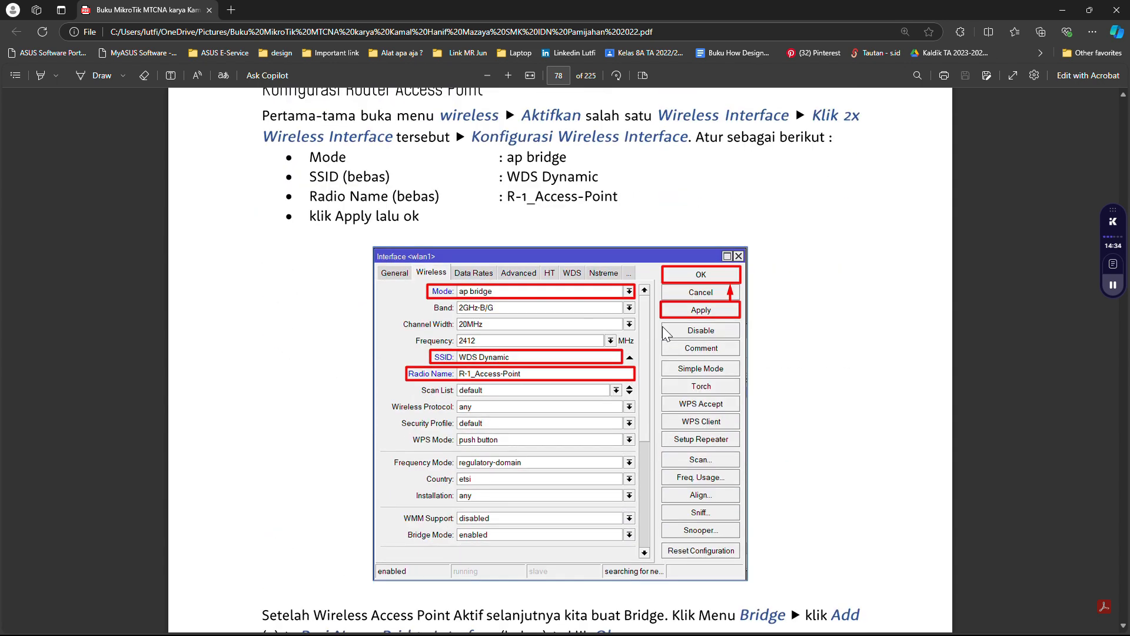
scroll(663, 326, "down", 12)
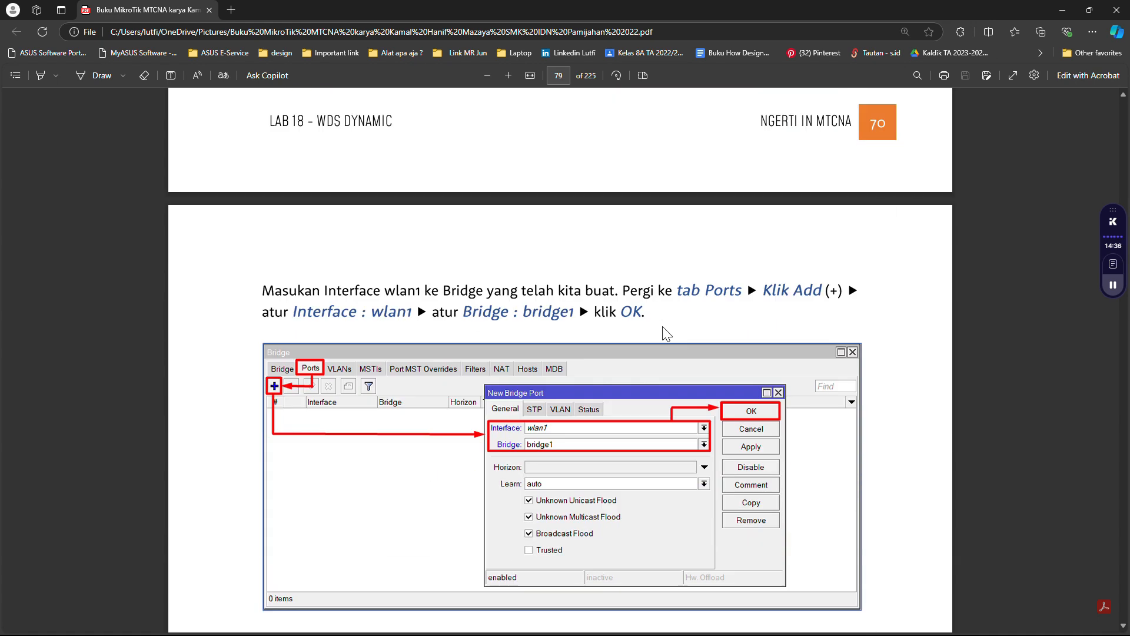
scroll(662, 326, "down", 8)
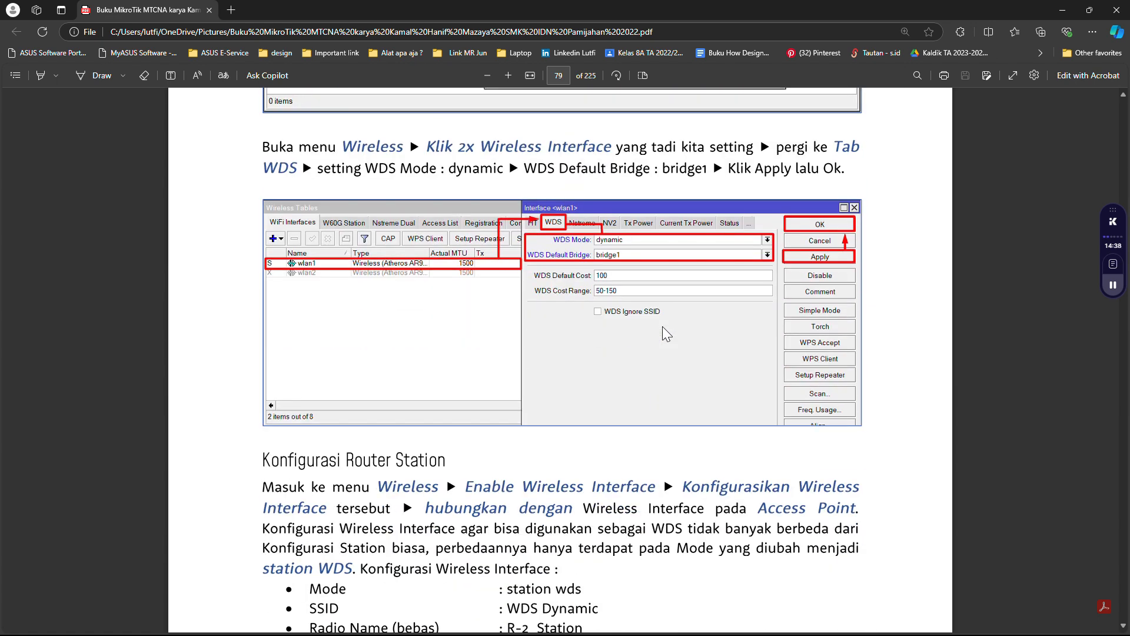
scroll(663, 326, "down", 2)
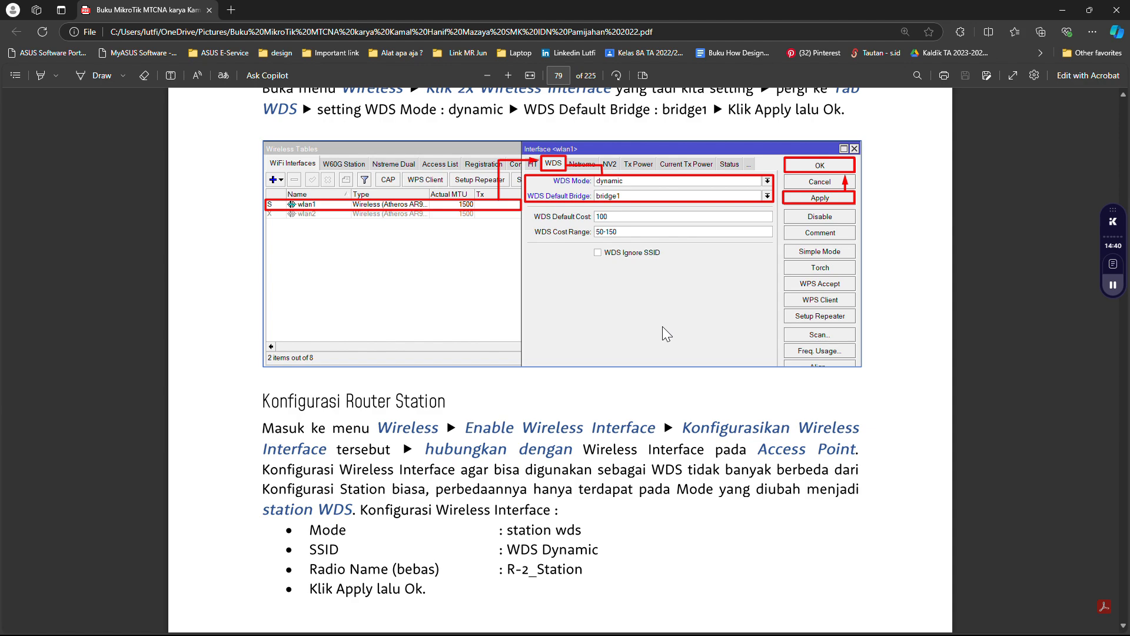
Step: Go back to the start of LAB 18 to review the access point settings and bridge creation, and switch to WinBox
scroll(662, 326, "up", 15)
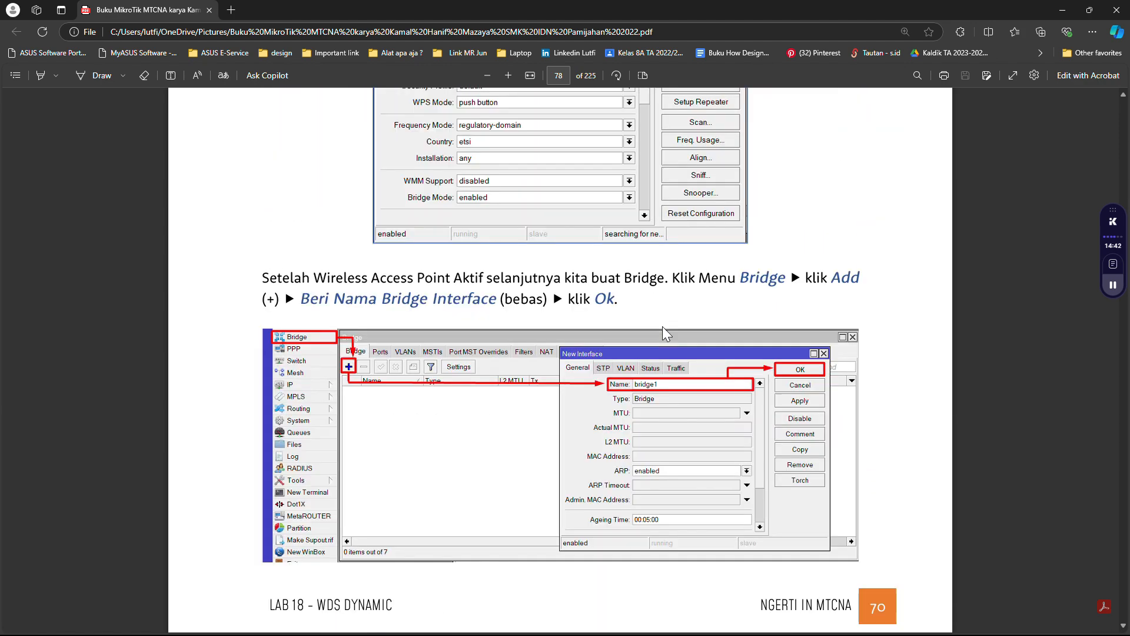
scroll(662, 326, "up", 10)
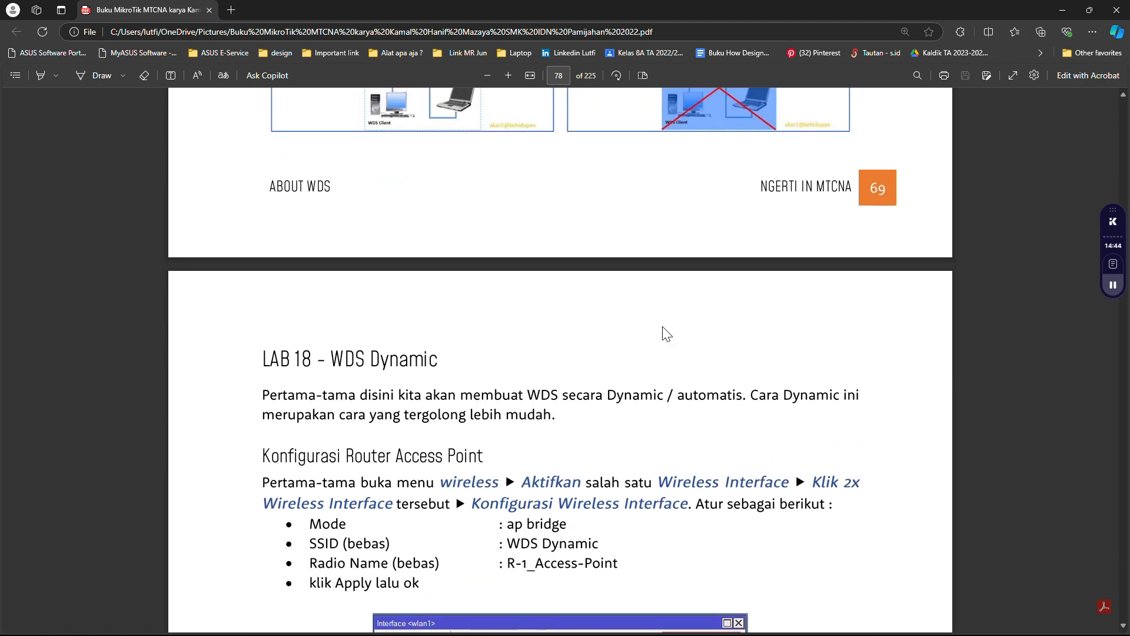
key("alt+Tab")
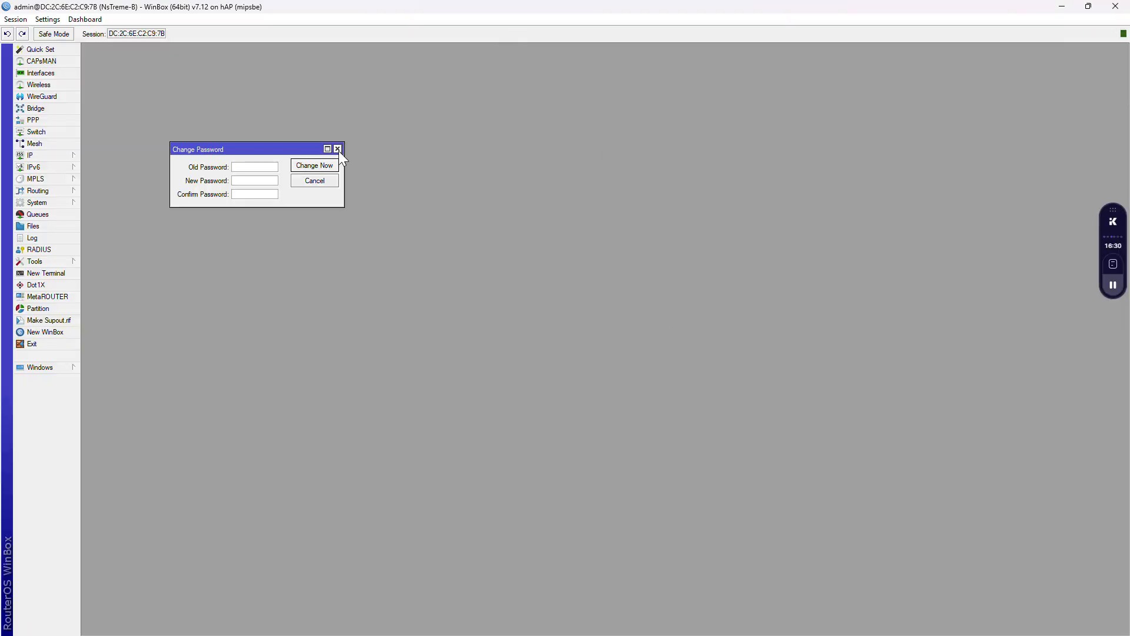
Step: Dismiss the password change dialog without changing anything and open the general settings of the wlan1 wireless interface
left_click(337, 149)
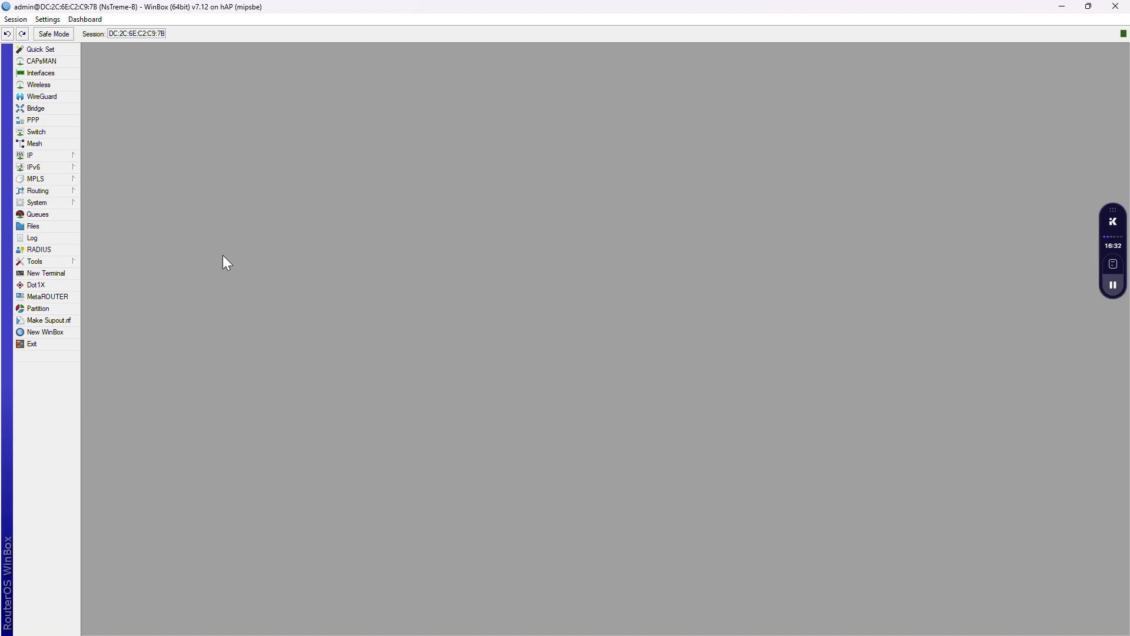
left_click(39, 86)
double_click(200, 289)
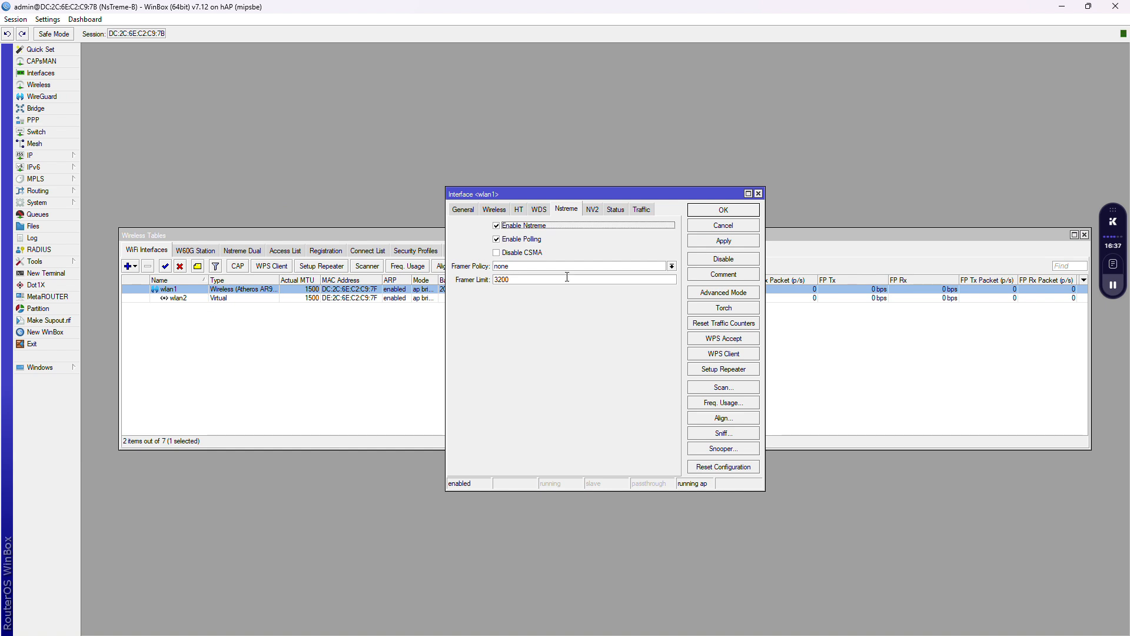
left_click(461, 210)
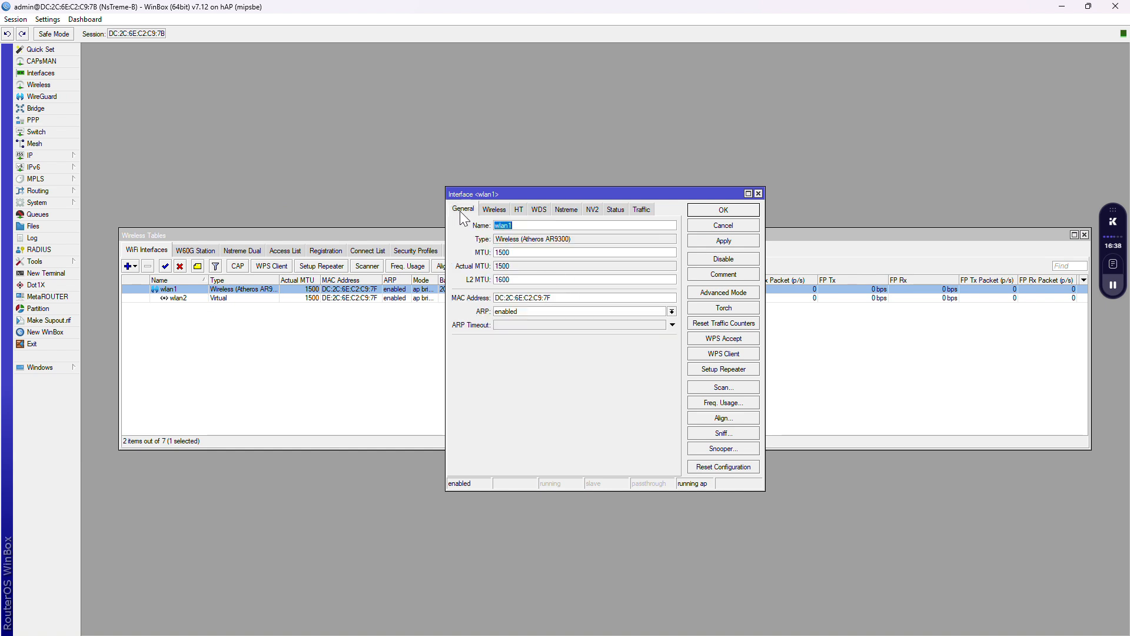
Step: Enter "wds 1" as both the SSID and the radio name of the wlan1 interface, using advanced mode
left_click(497, 208)
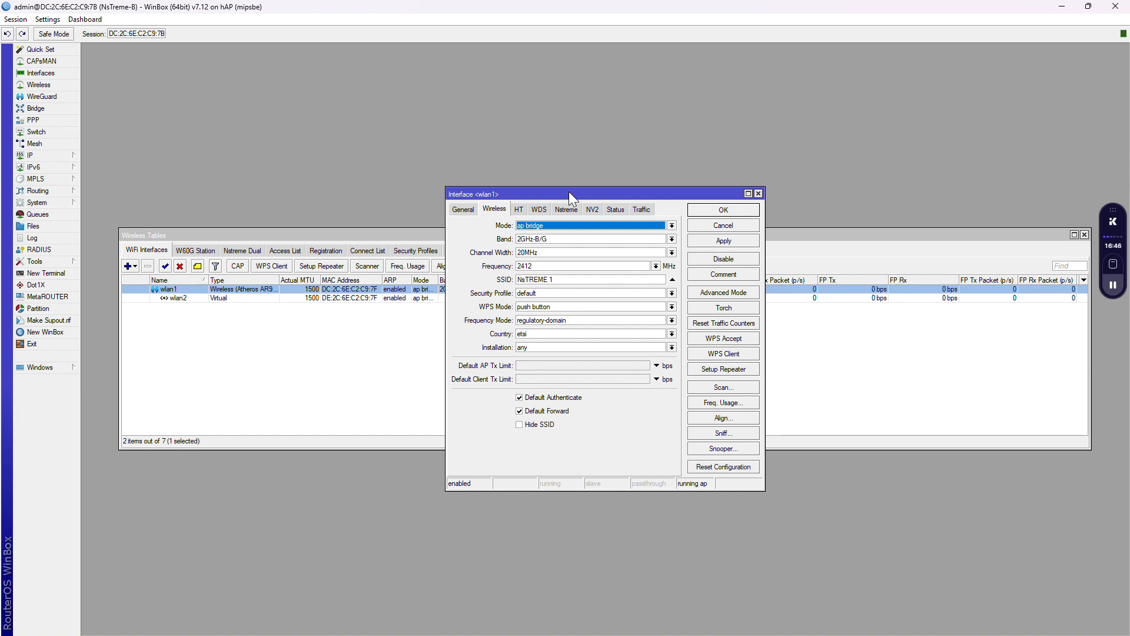
left_click_drag(567, 279, 505, 284)
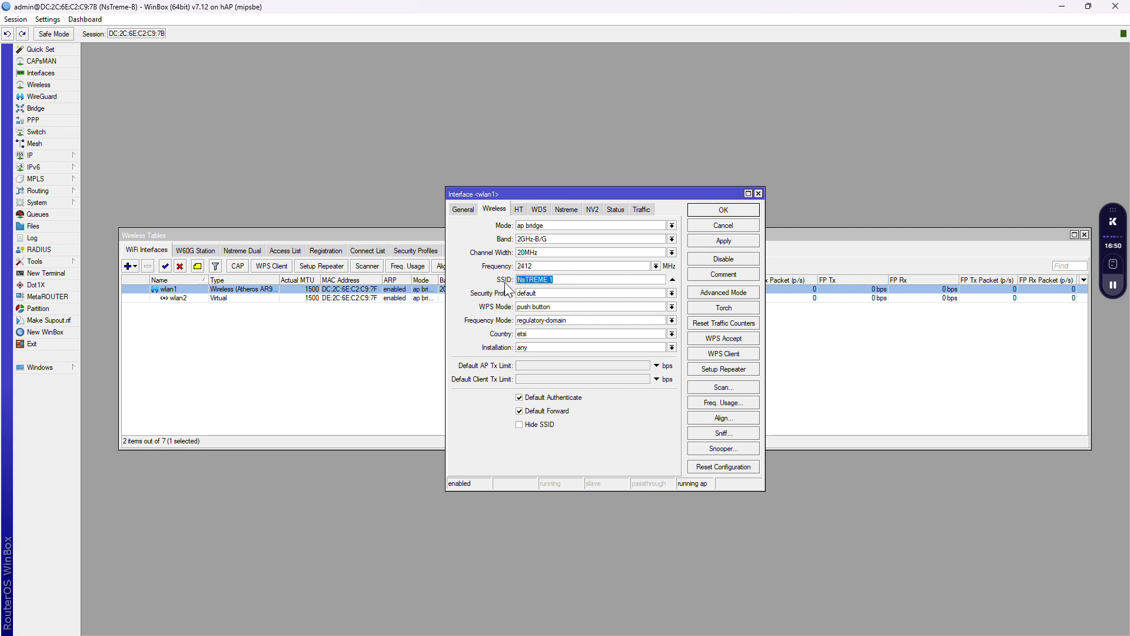
type("wds")
left_click(712, 295)
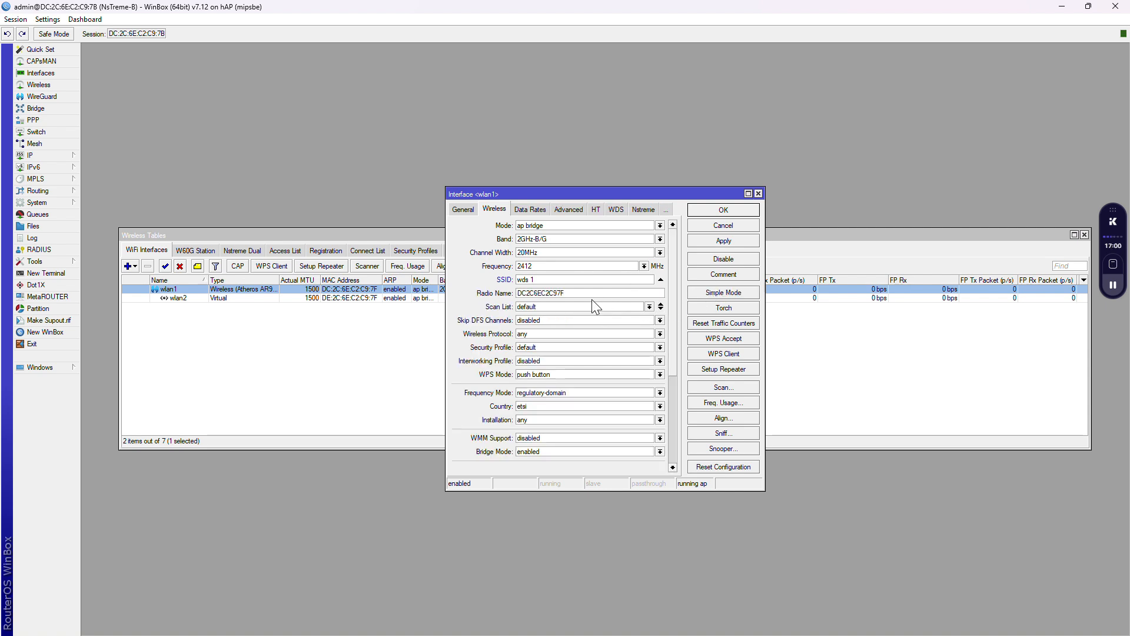
left_click_drag(592, 295, 499, 298)
type("wds 1")
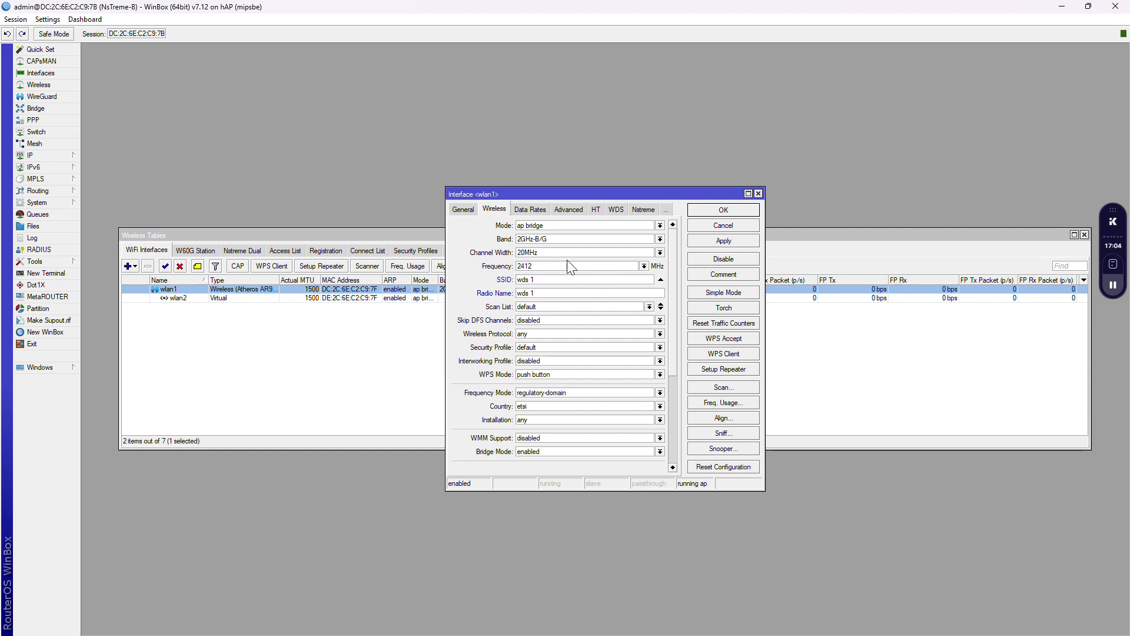
Step: Set the WDS mode of the wlan1 interface to dynamic
left_click(623, 210)
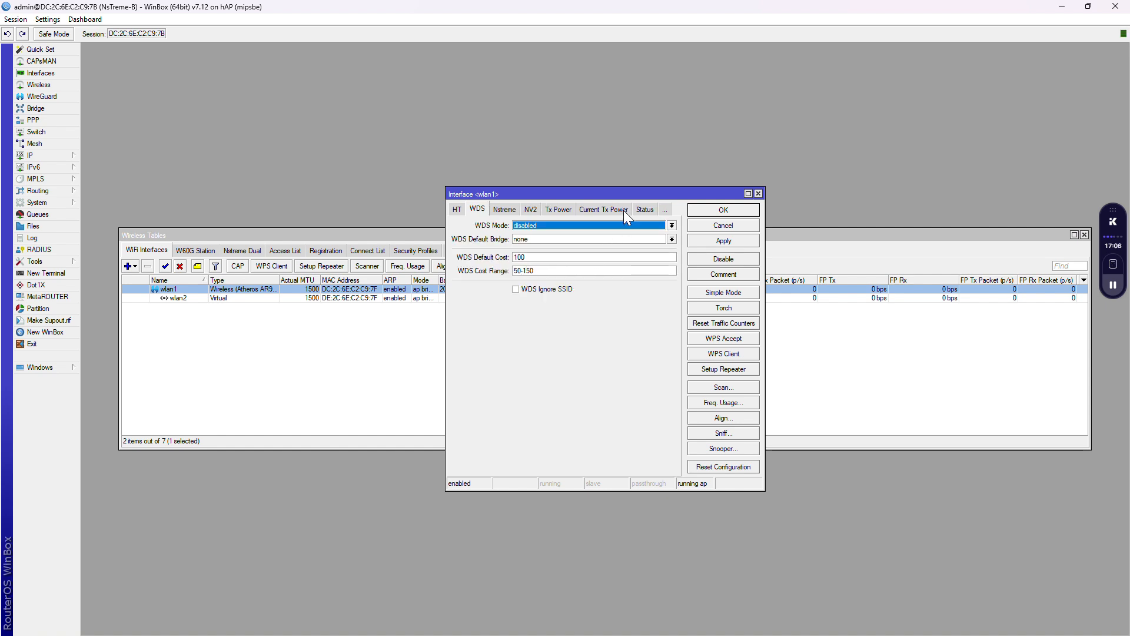
left_click(672, 225)
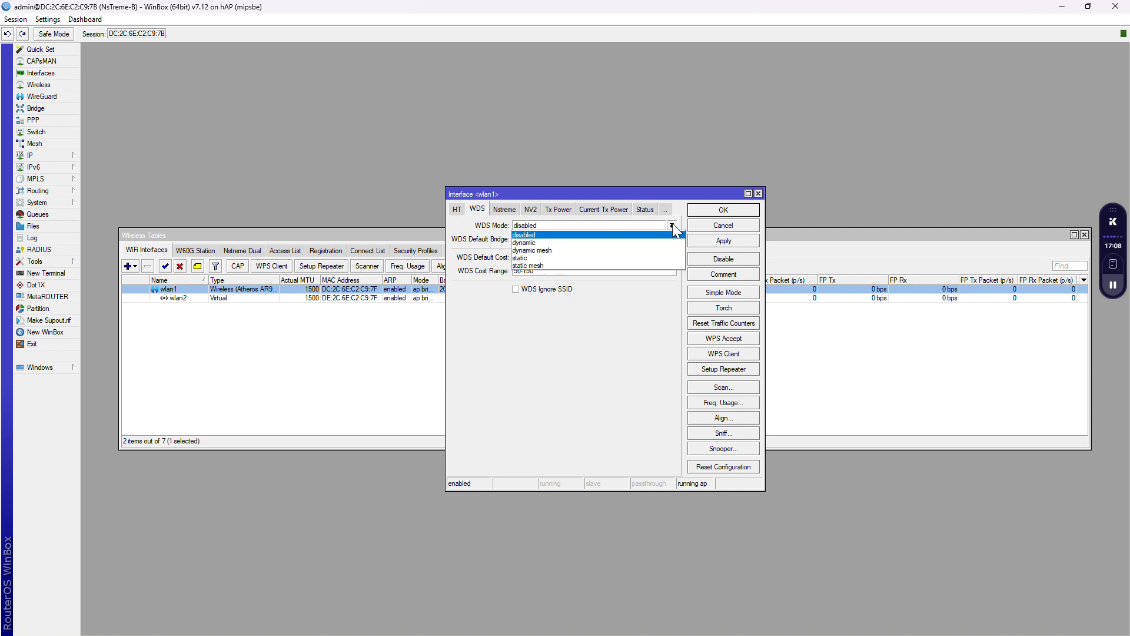
left_click(532, 243)
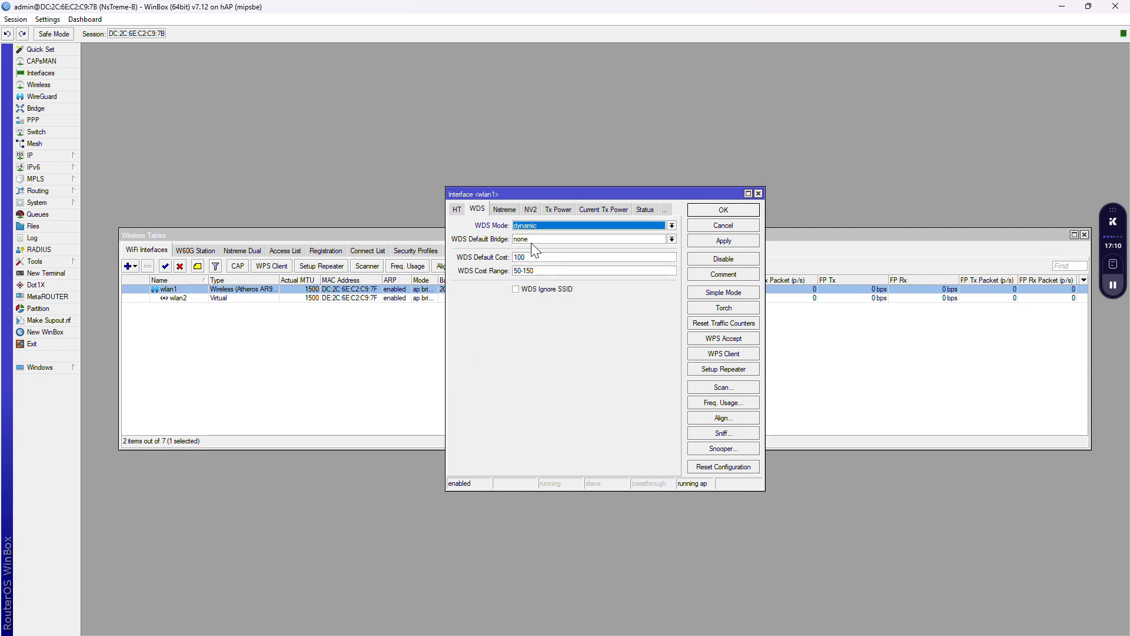
Step: Review wlan1's advanced, WDS, HT and wireless settings, and close the interface without applying the changes
left_click(458, 212)
left_click(458, 212)
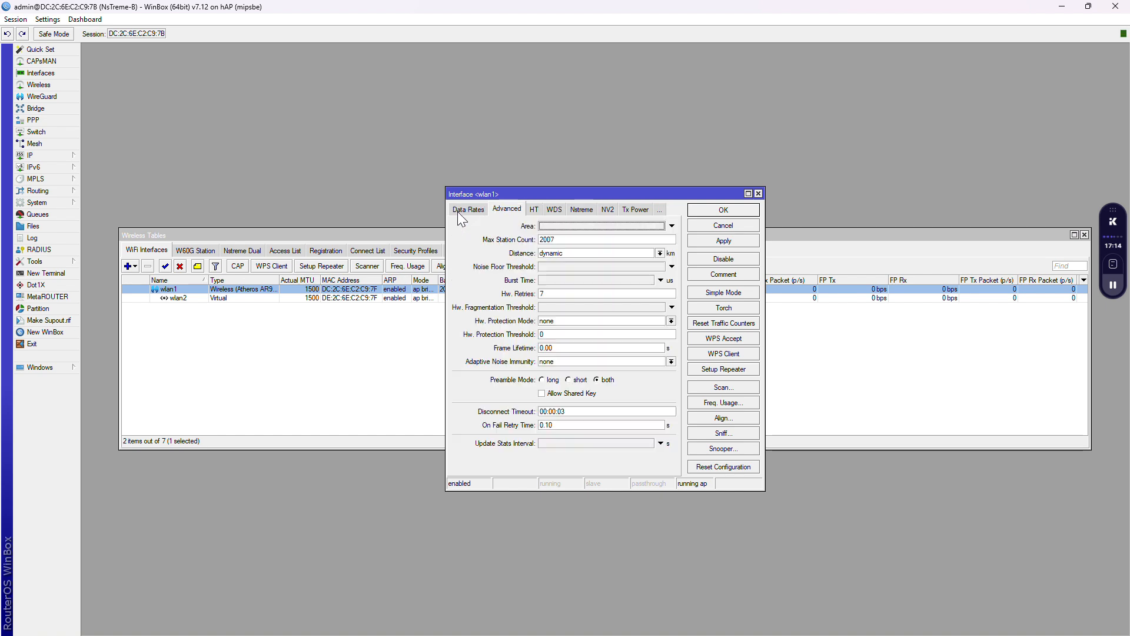
left_click(555, 207)
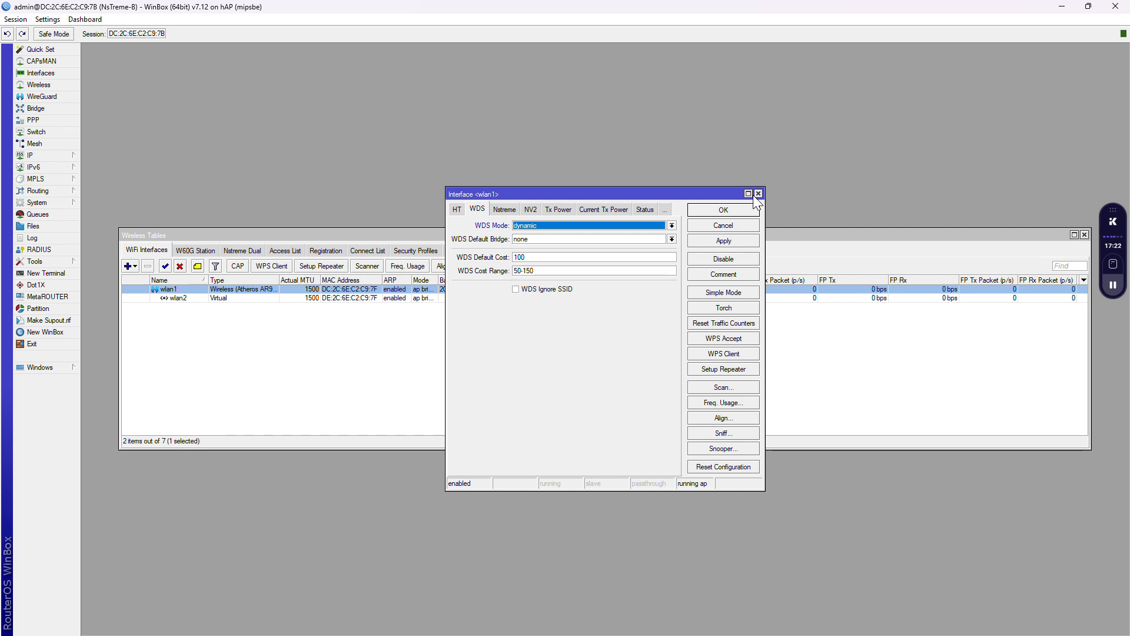
left_click(458, 209)
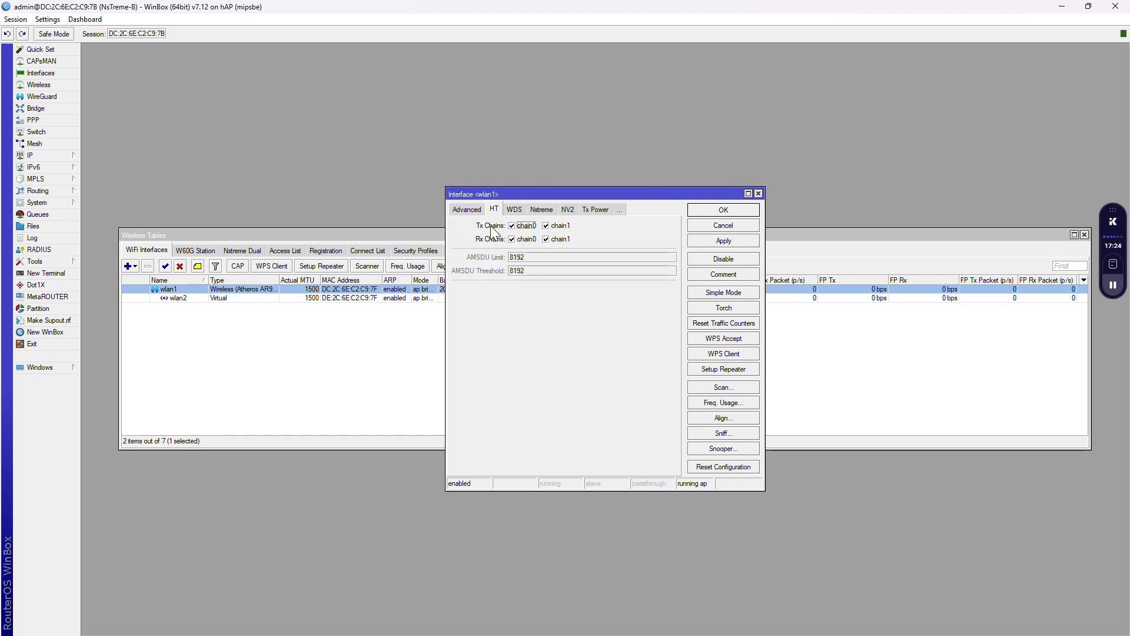
left_click(465, 210)
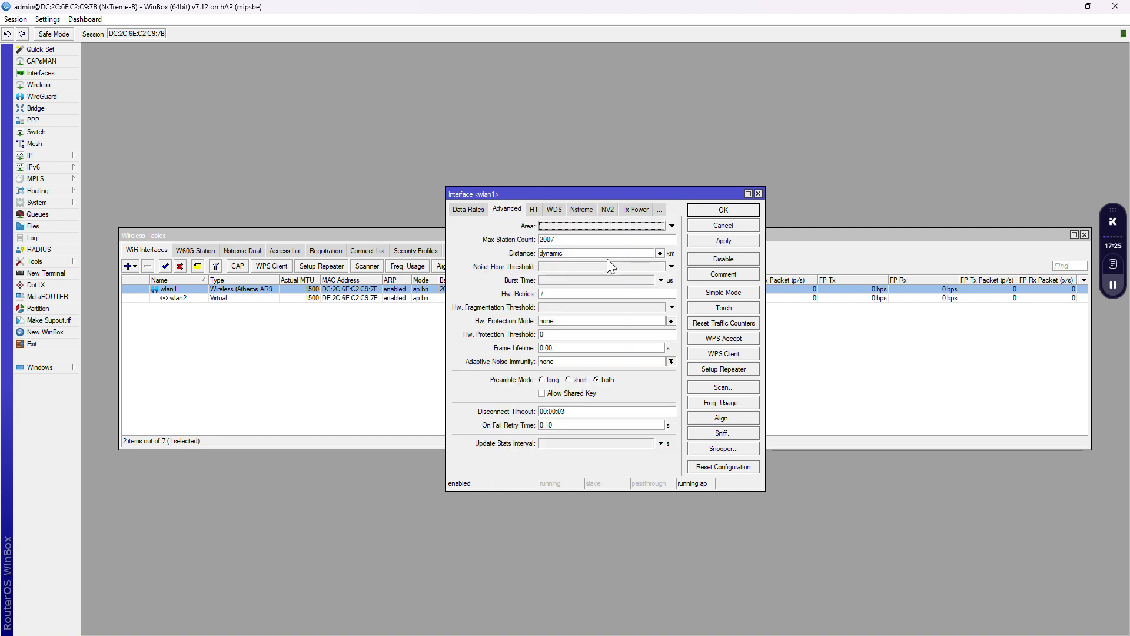
left_click(471, 211)
left_click(461, 211)
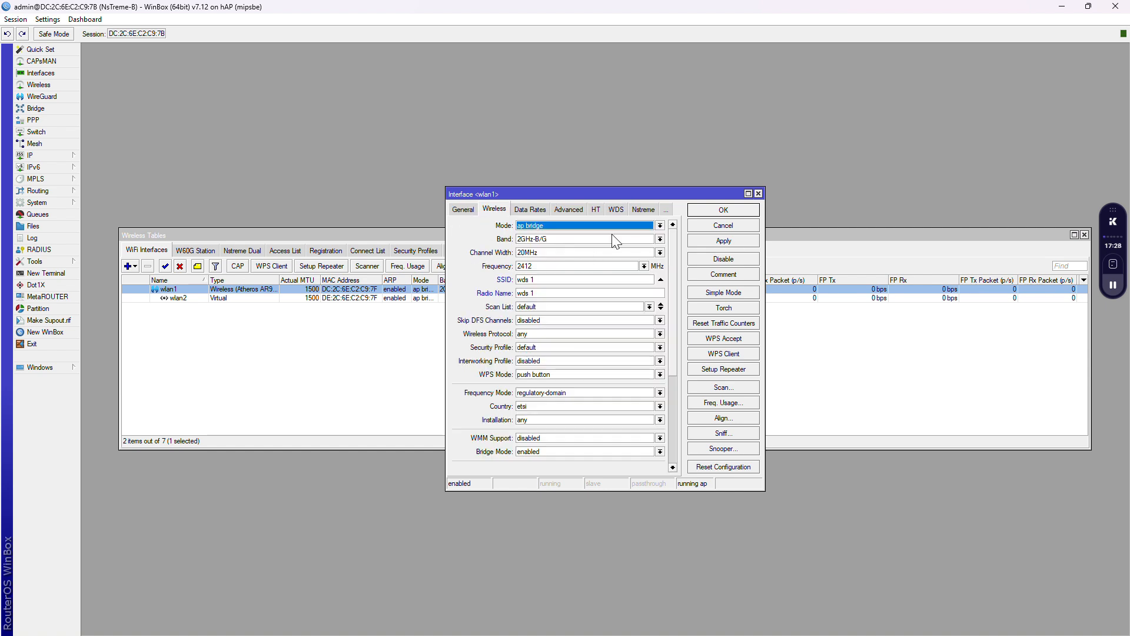
left_click(759, 195)
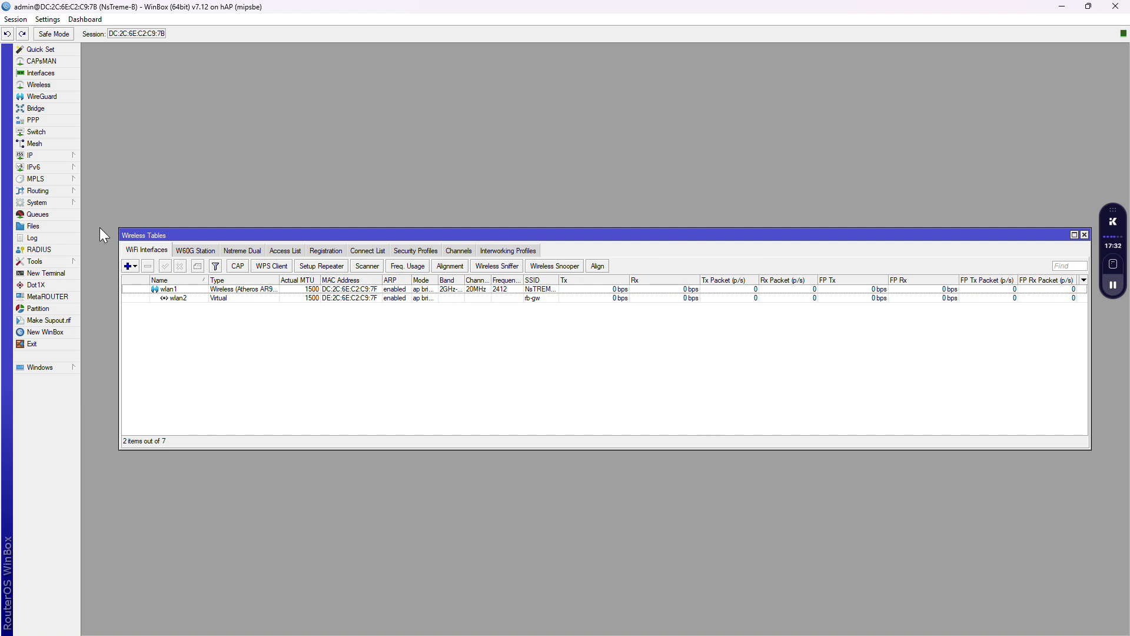
Step: Create a new bridge interface with the default name and settings
left_click(35, 108)
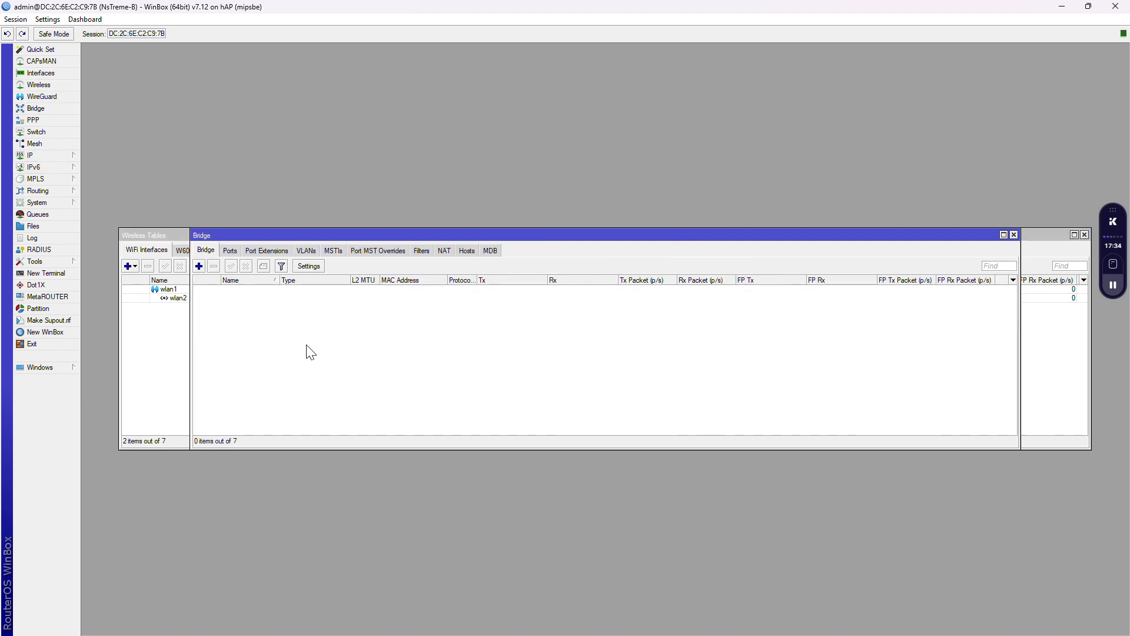
left_click(199, 266)
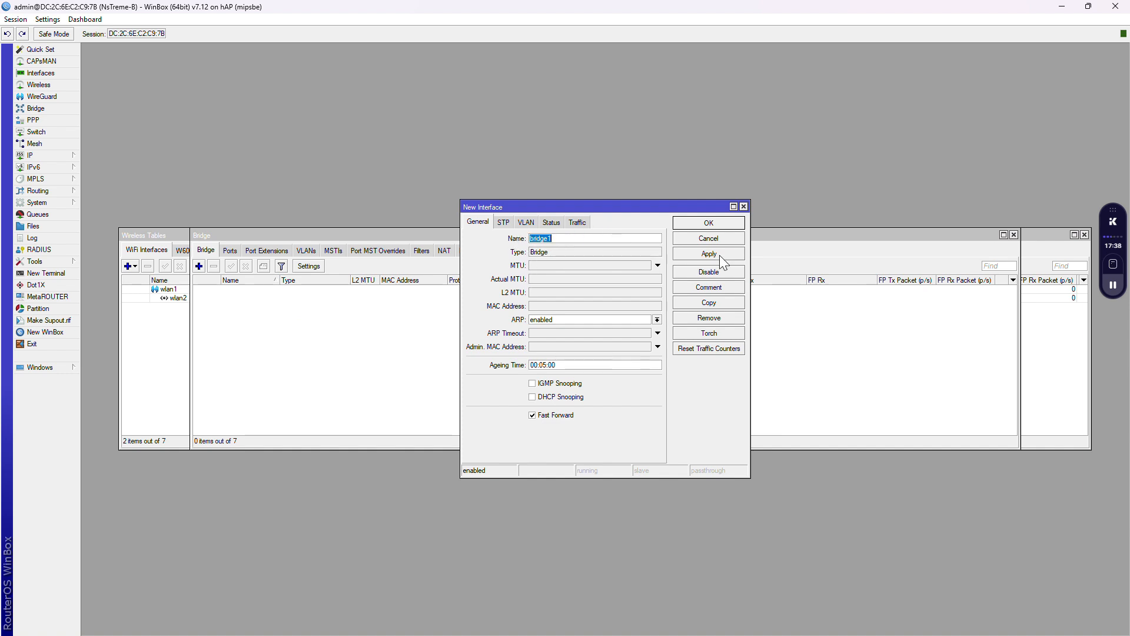
left_click(700, 227)
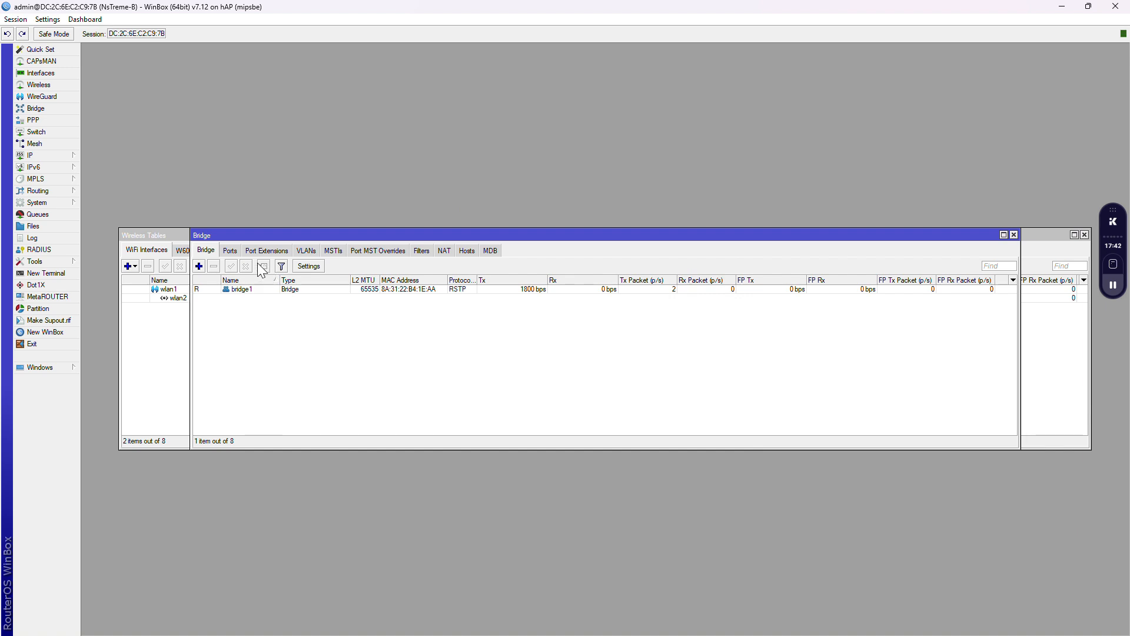
Step: Add wlan1 as a port of bridge1 and close the bridge window
left_click(231, 251)
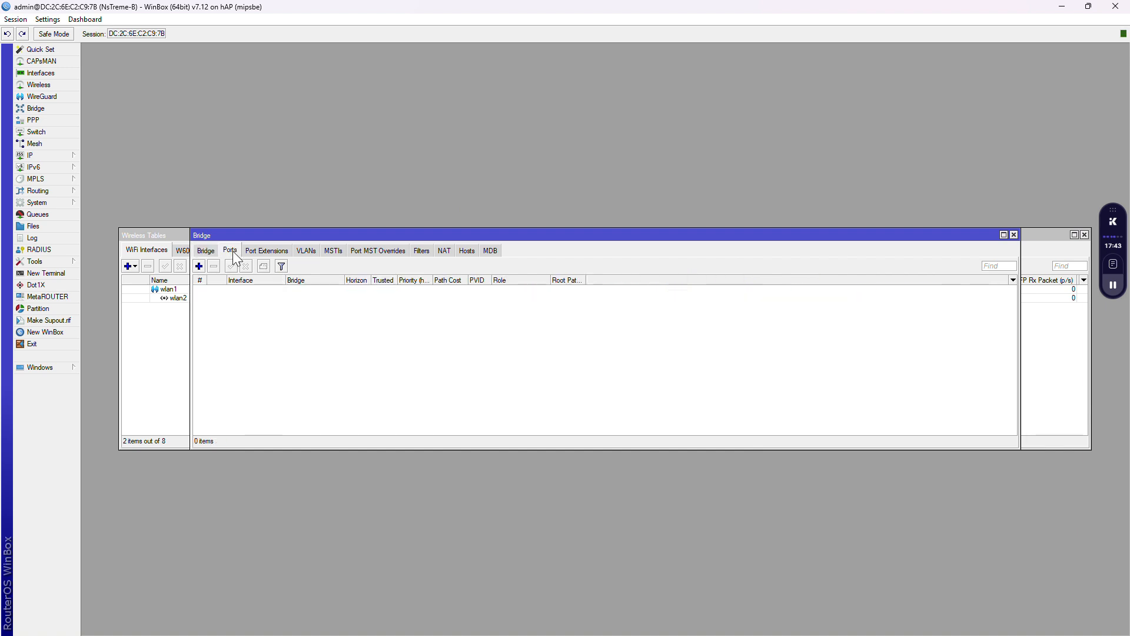
left_click(199, 267)
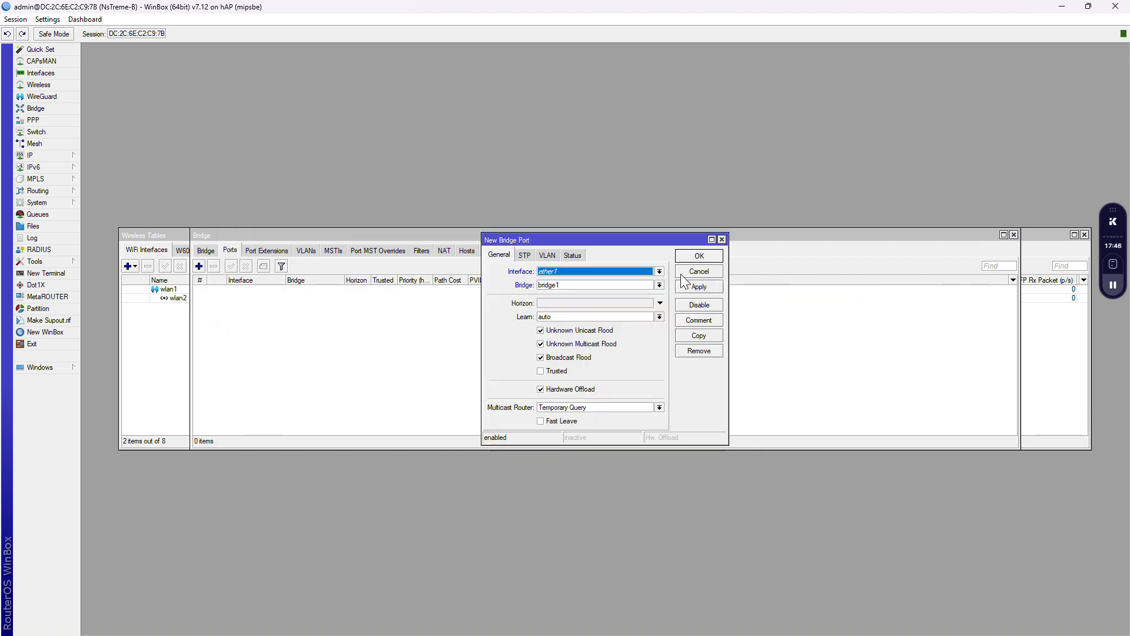
left_click(660, 272)
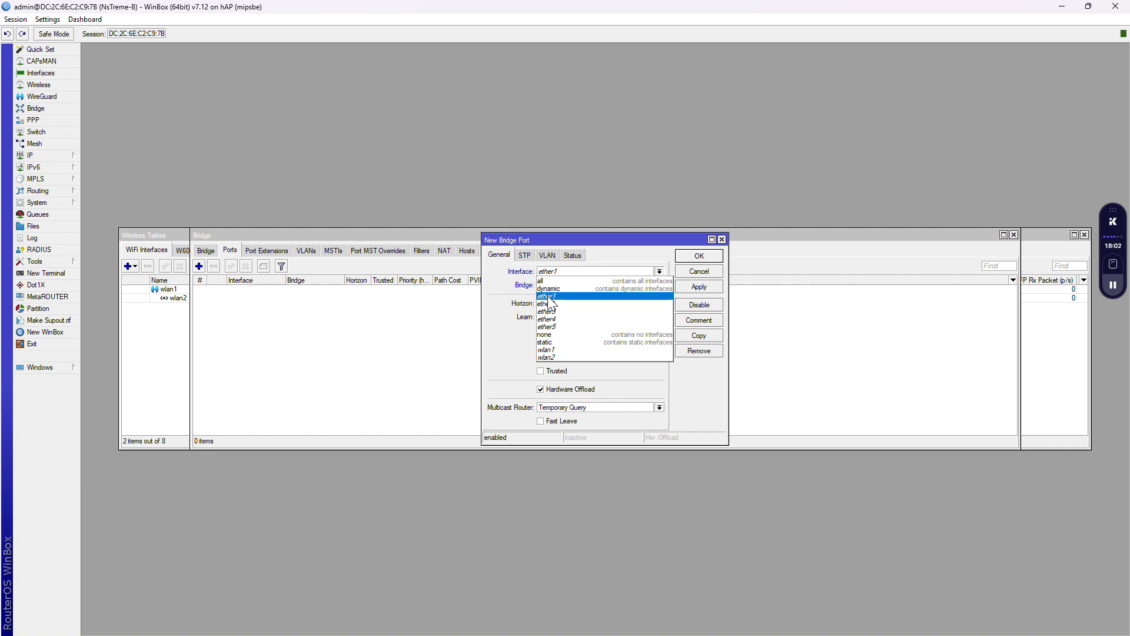
left_click(556, 350)
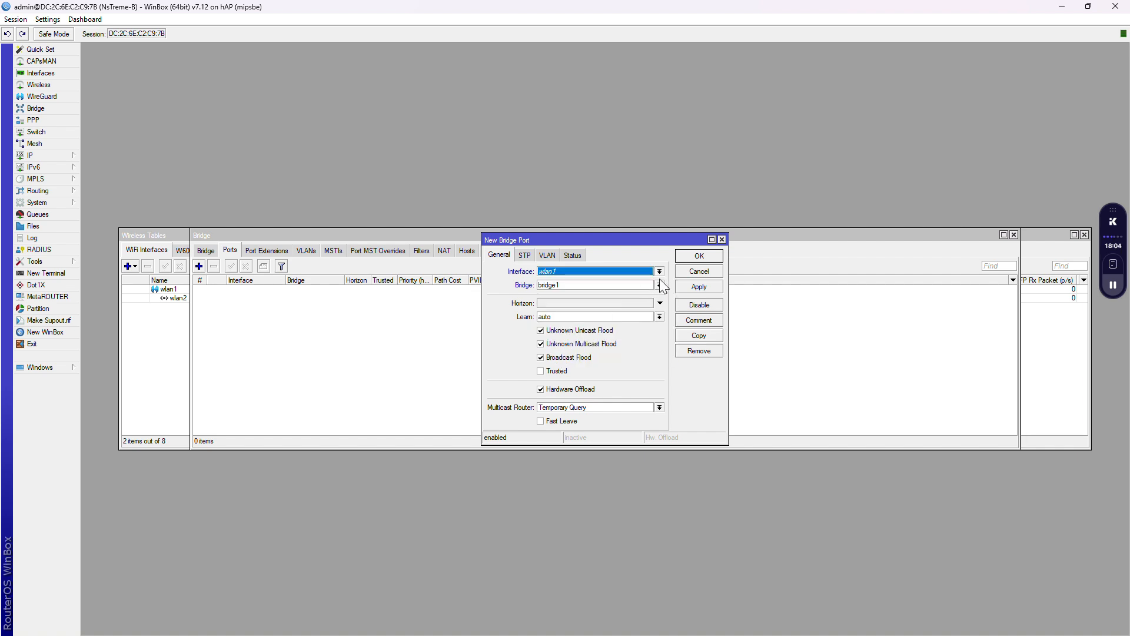
left_click(700, 257)
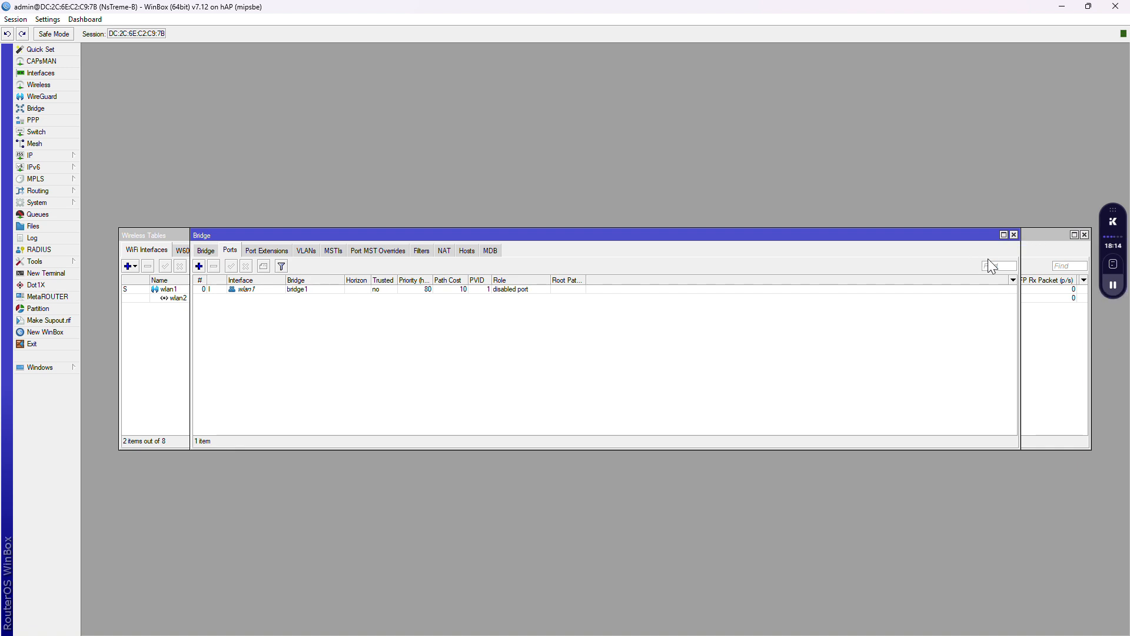
left_click(1013, 235)
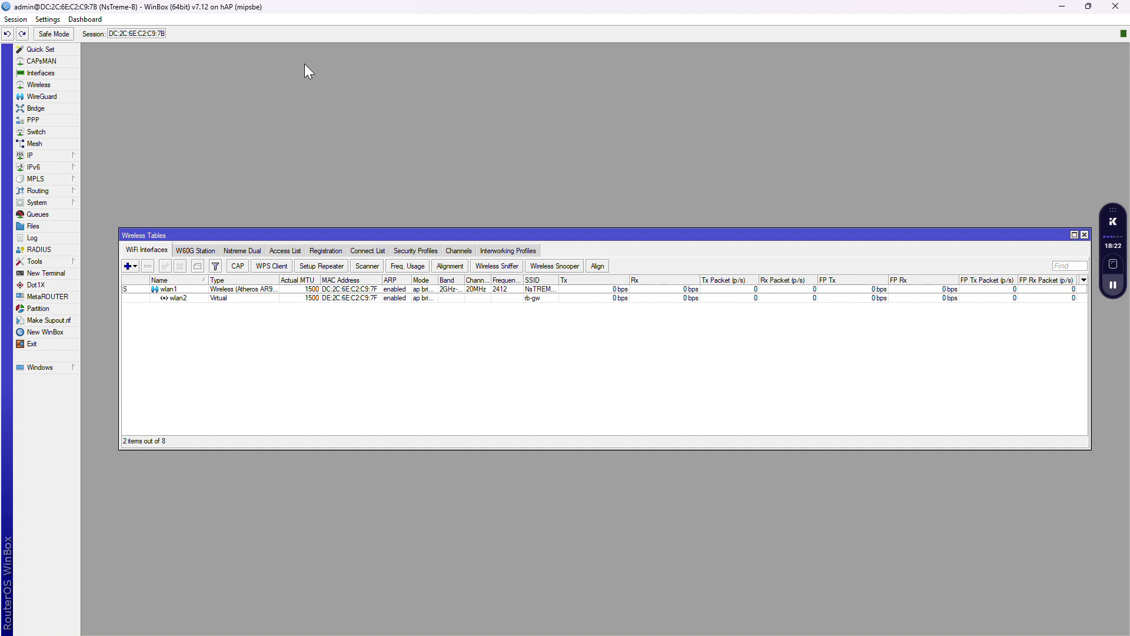
Step: Set wlan1's mode to station wds and enter "station wds" as both its SSID and radio name
double_click(166, 294)
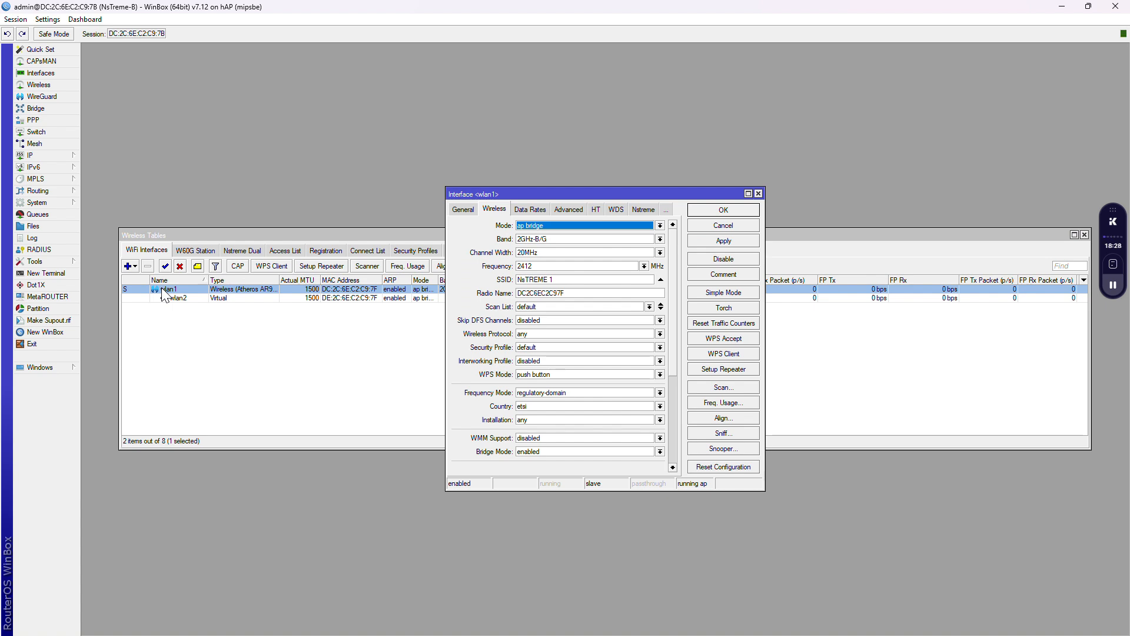
left_click(660, 225)
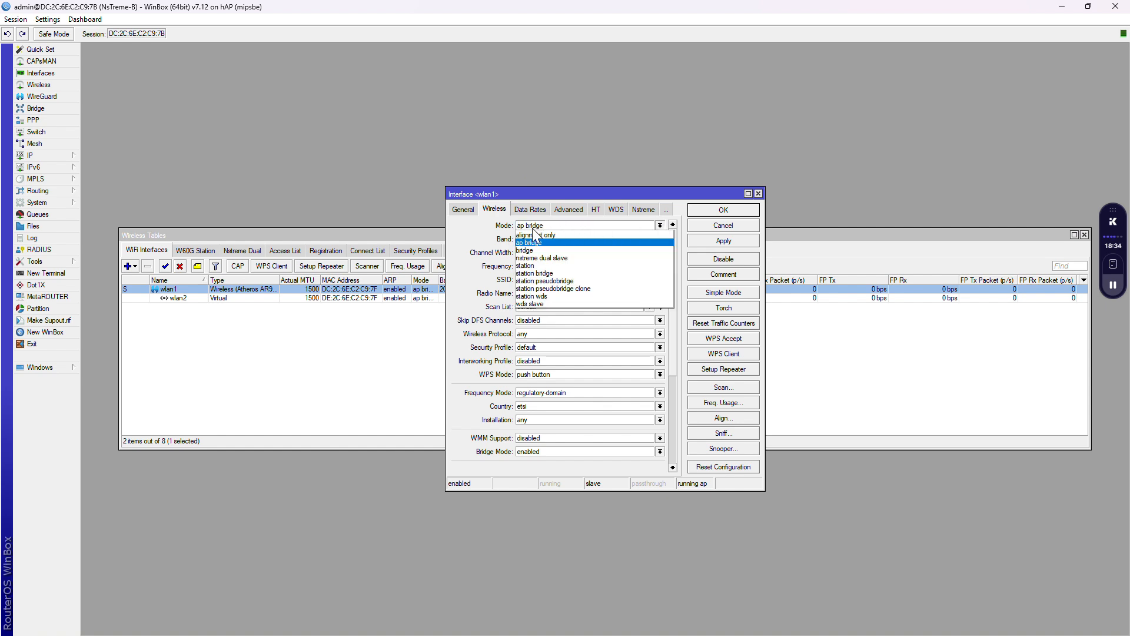
left_click(542, 297)
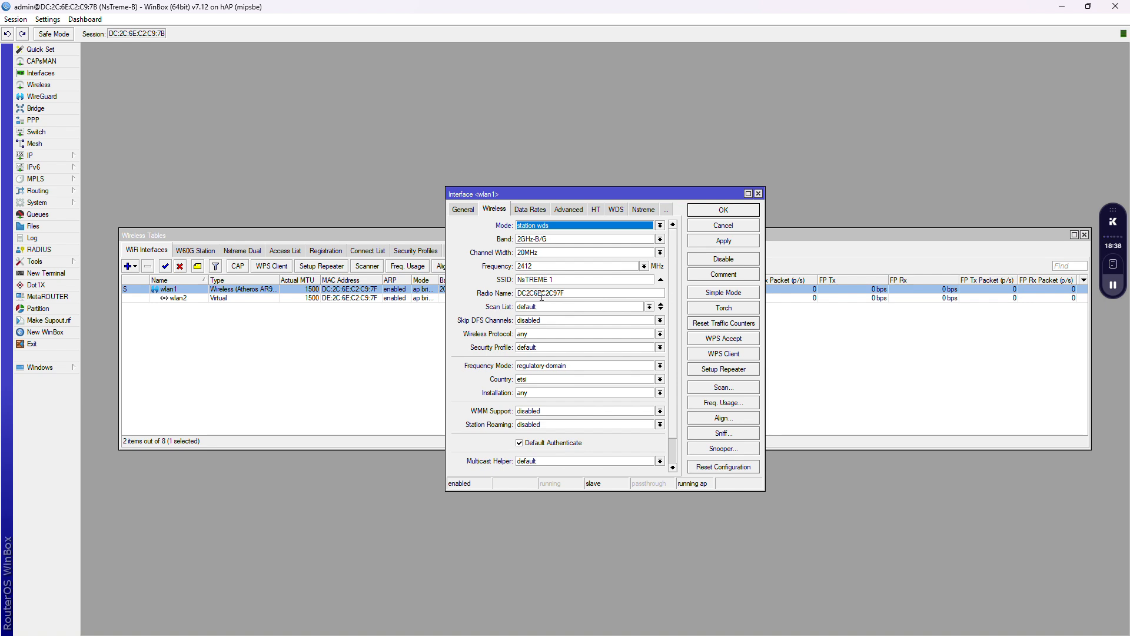
left_click_drag(555, 280, 512, 280)
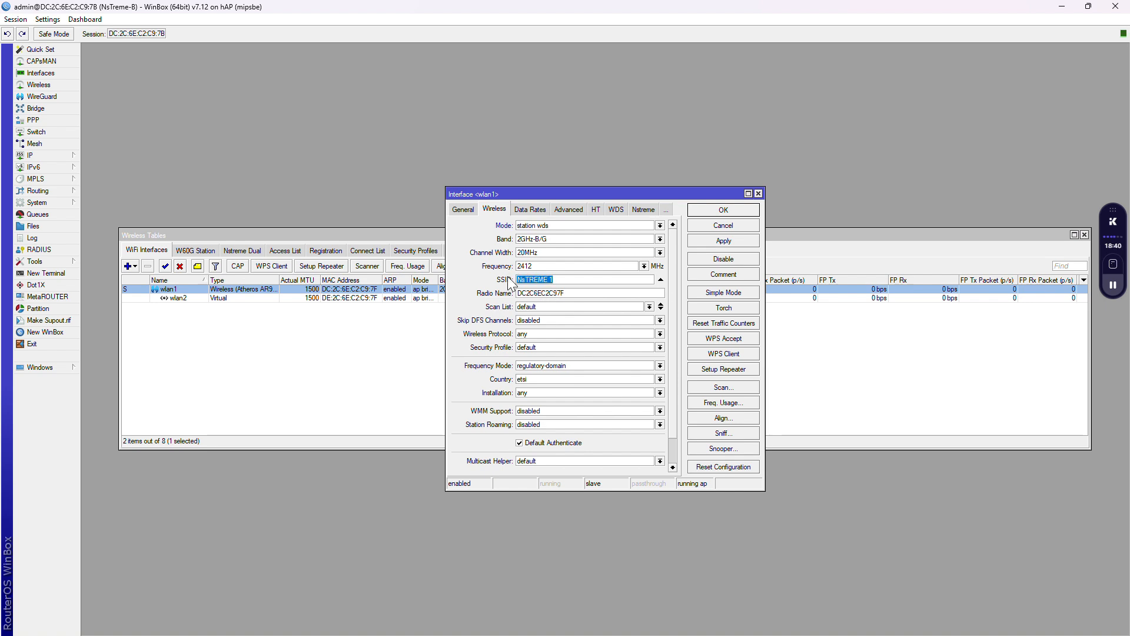
type("station wds")
left_click_drag(591, 293, 514, 291)
type("stat")
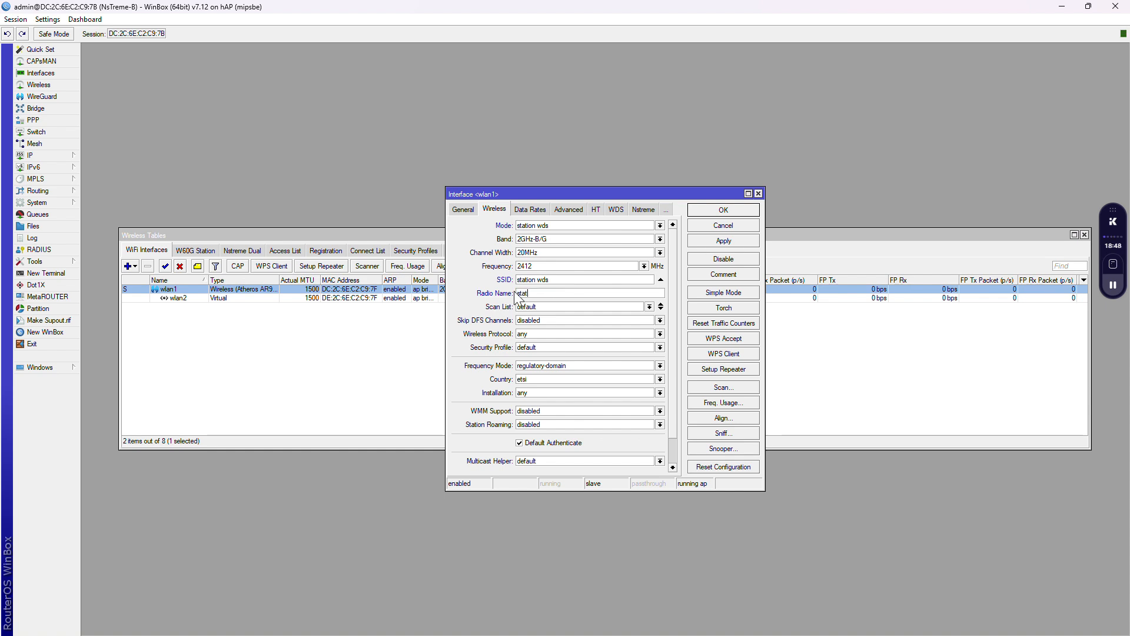
type("ion wds")
Step: Set wlan1's WDS mode to dynamic for the station configuration
left_click(614, 210)
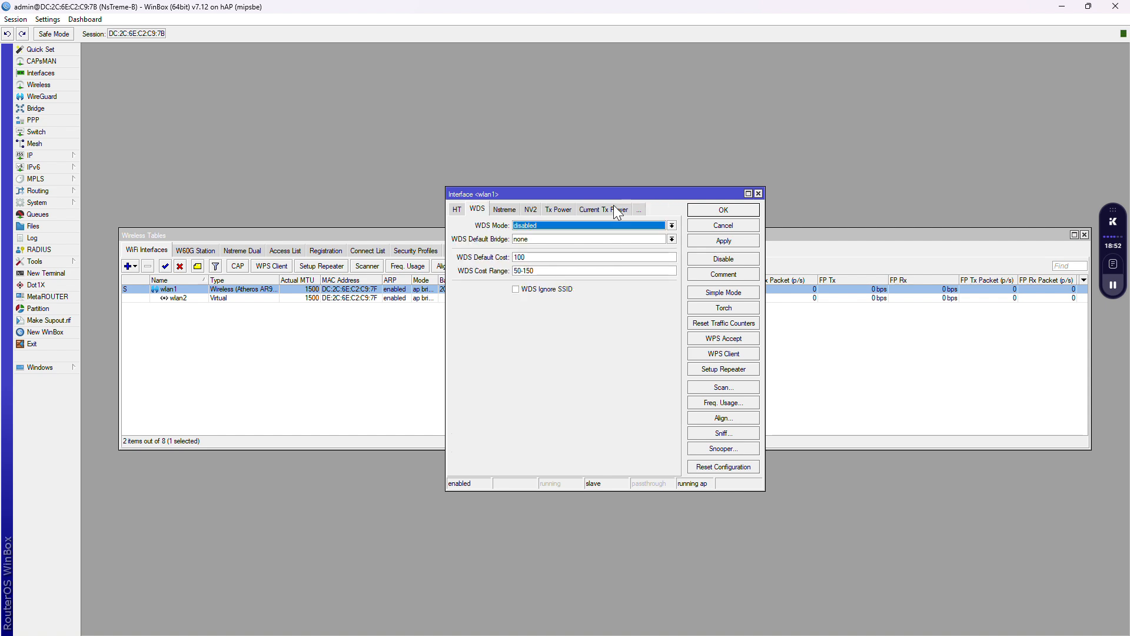
left_click(672, 226)
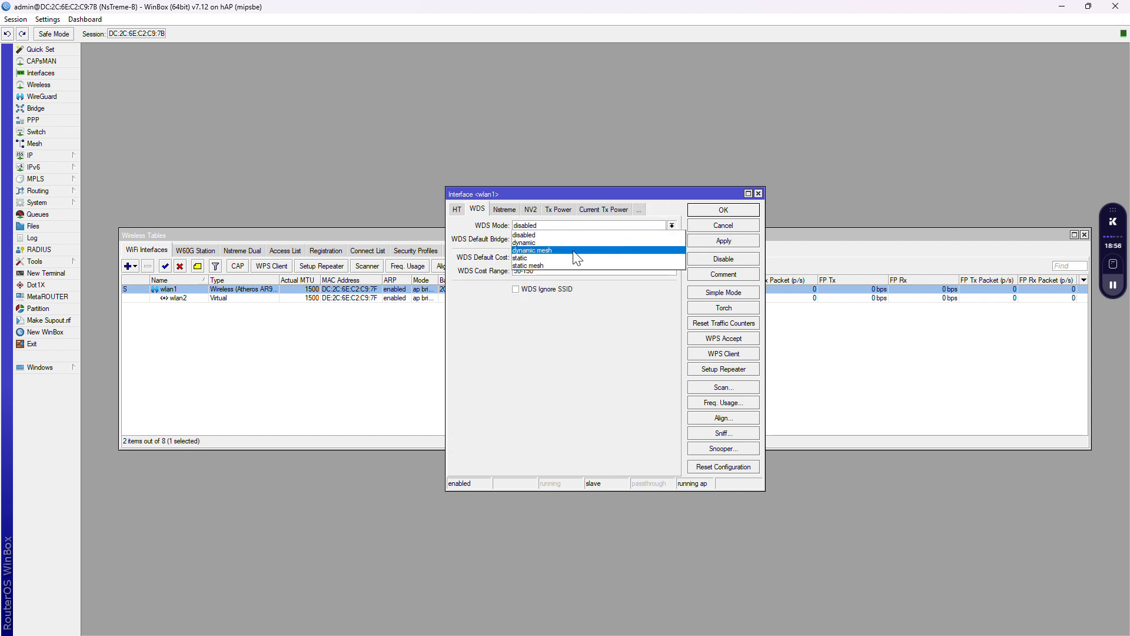
left_click(555, 243)
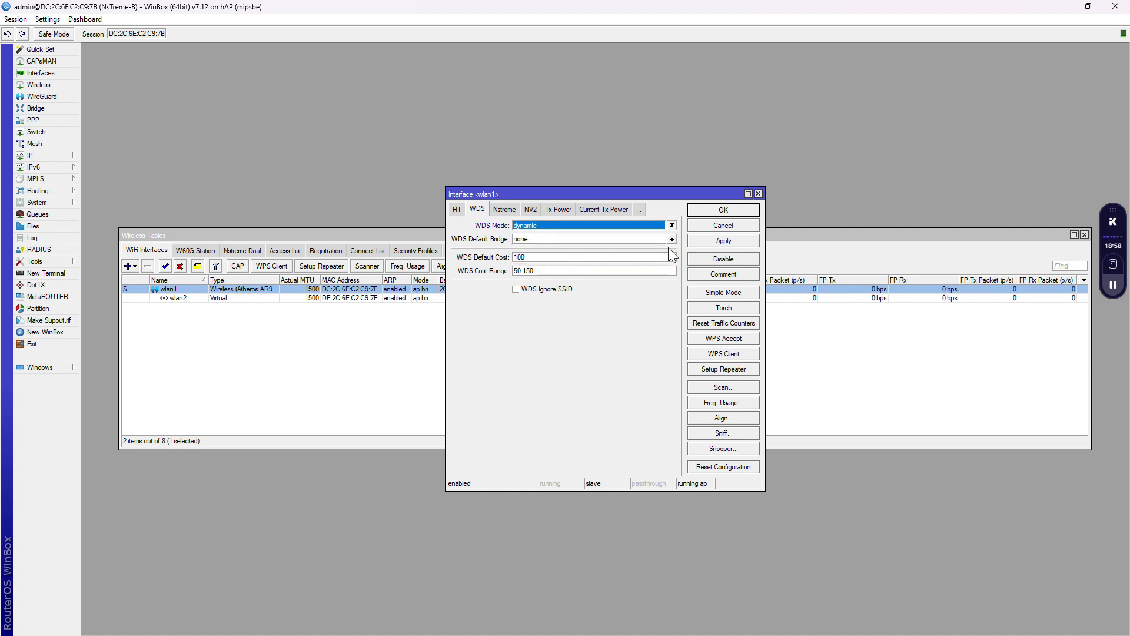
Step: View the wireless scanner for wlan1 without starting a scan, and close the interface without applying its changes
left_click(723, 388)
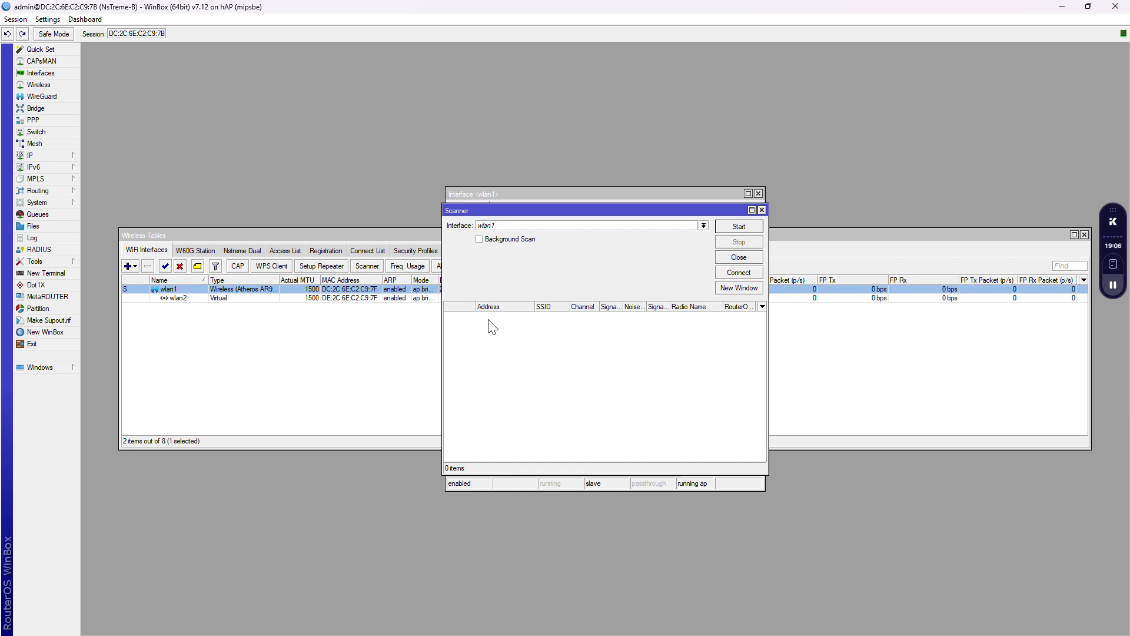
left_click(762, 210)
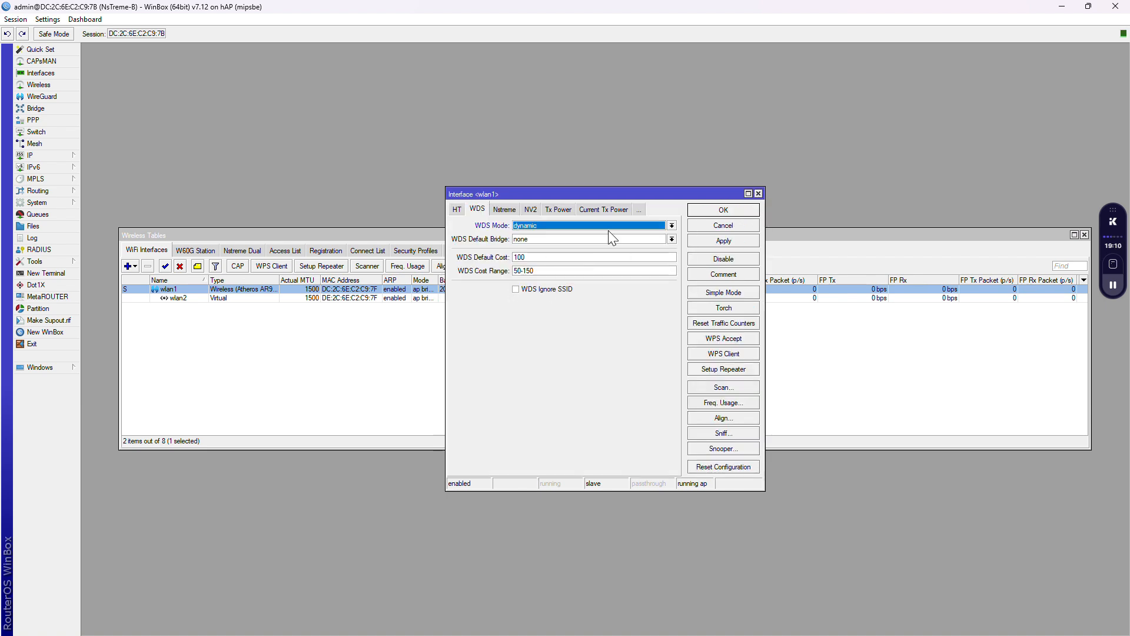
left_click(758, 193)
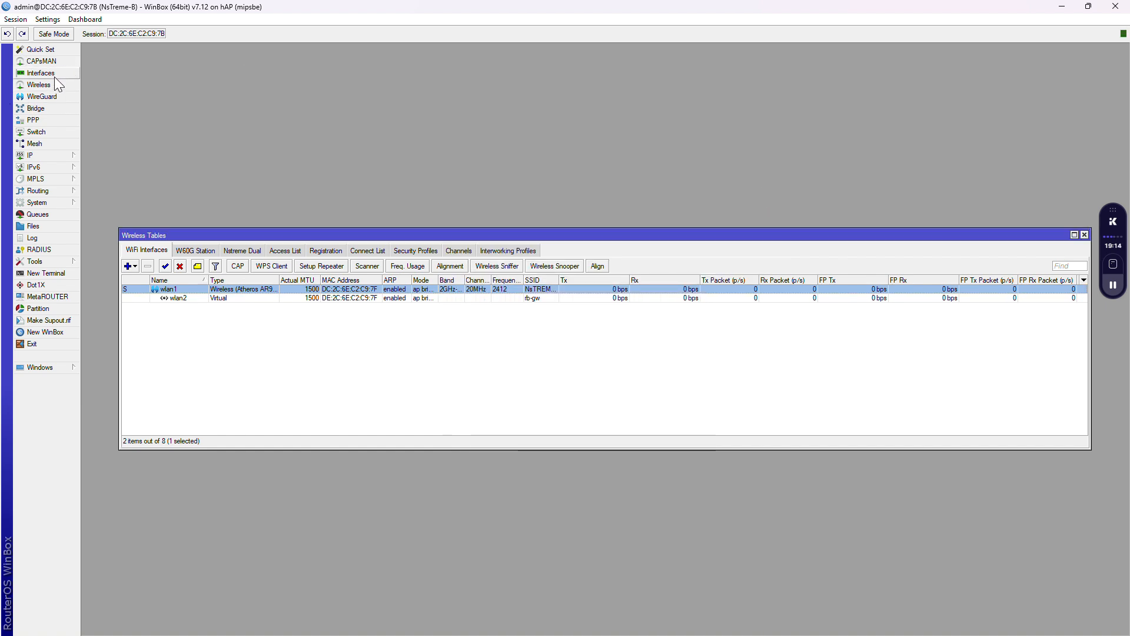
Step: Create a second bridge interface named bridge2 with its default settings
left_click(48, 109)
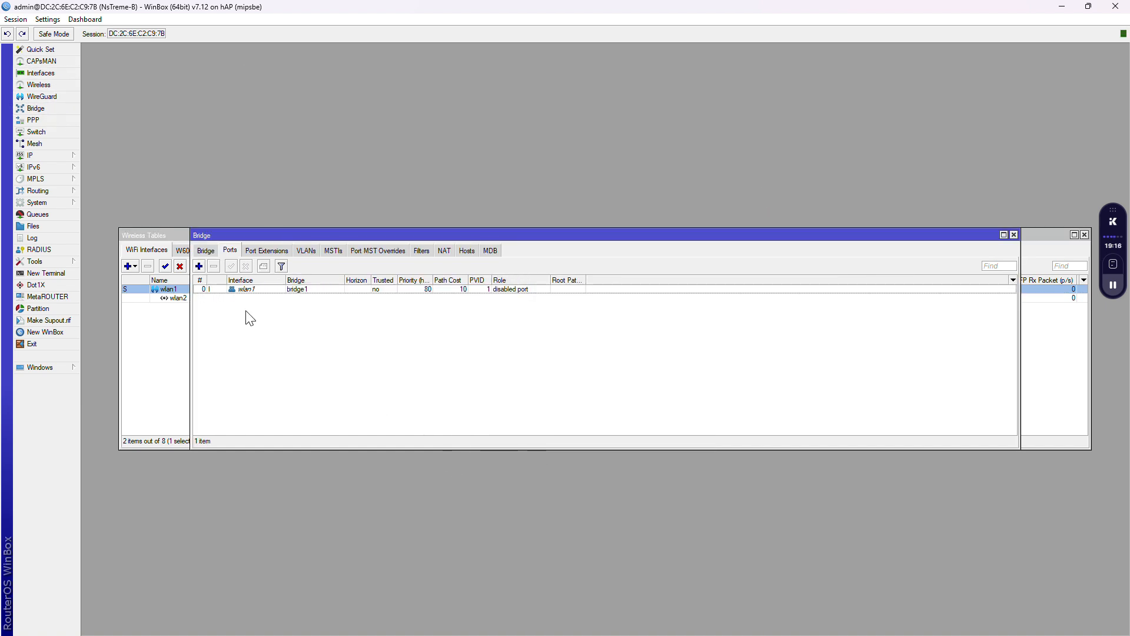
left_click(199, 266)
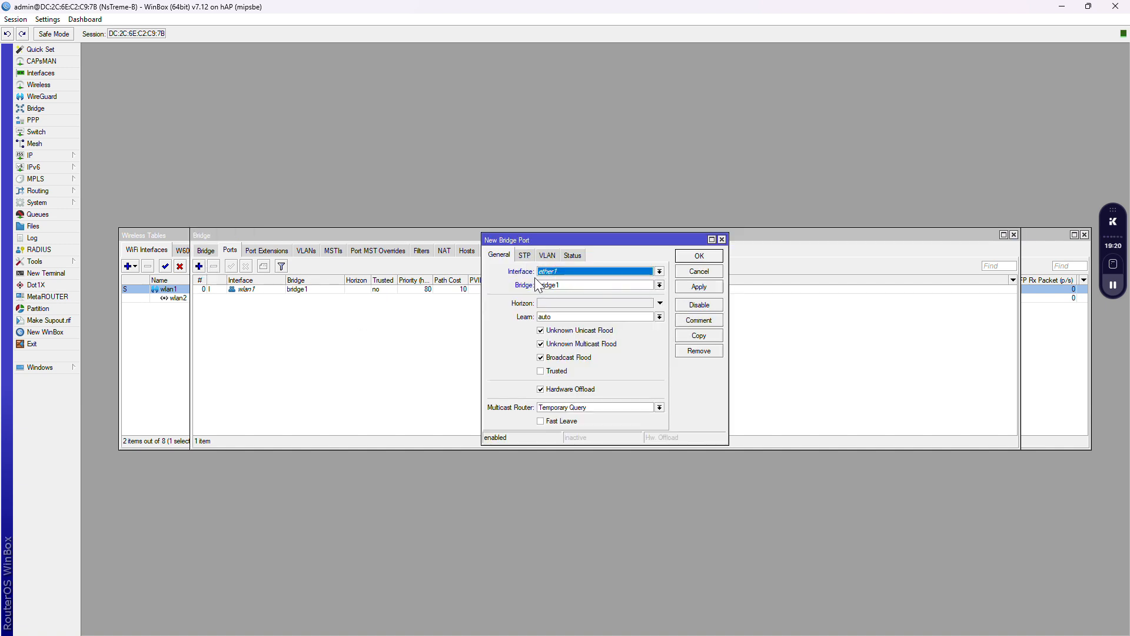
left_click(722, 239)
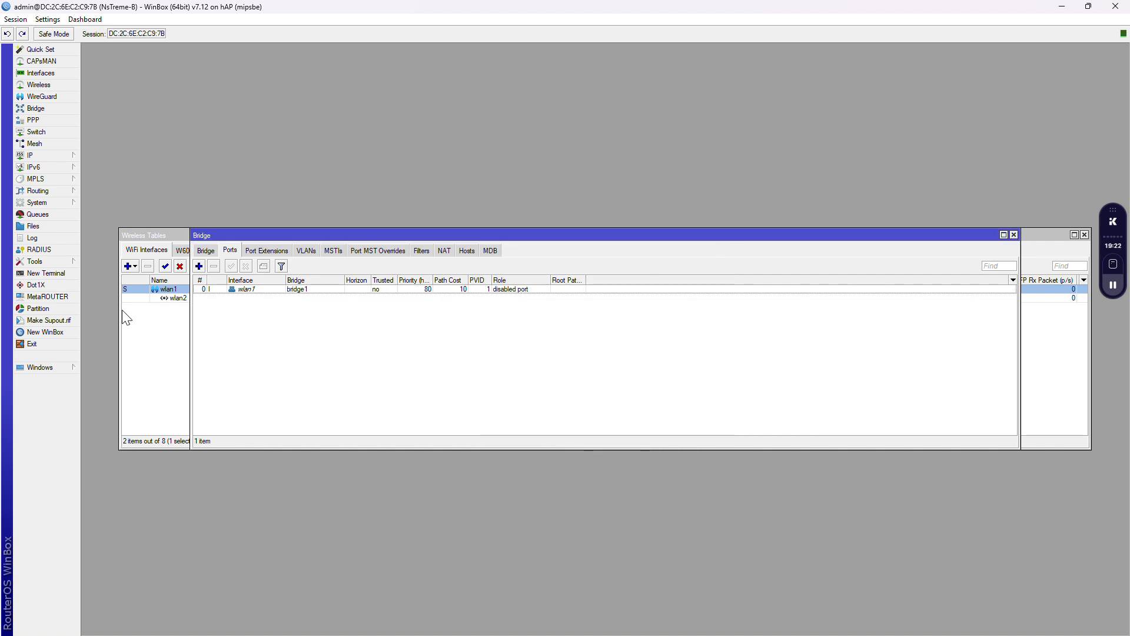
left_click(206, 251)
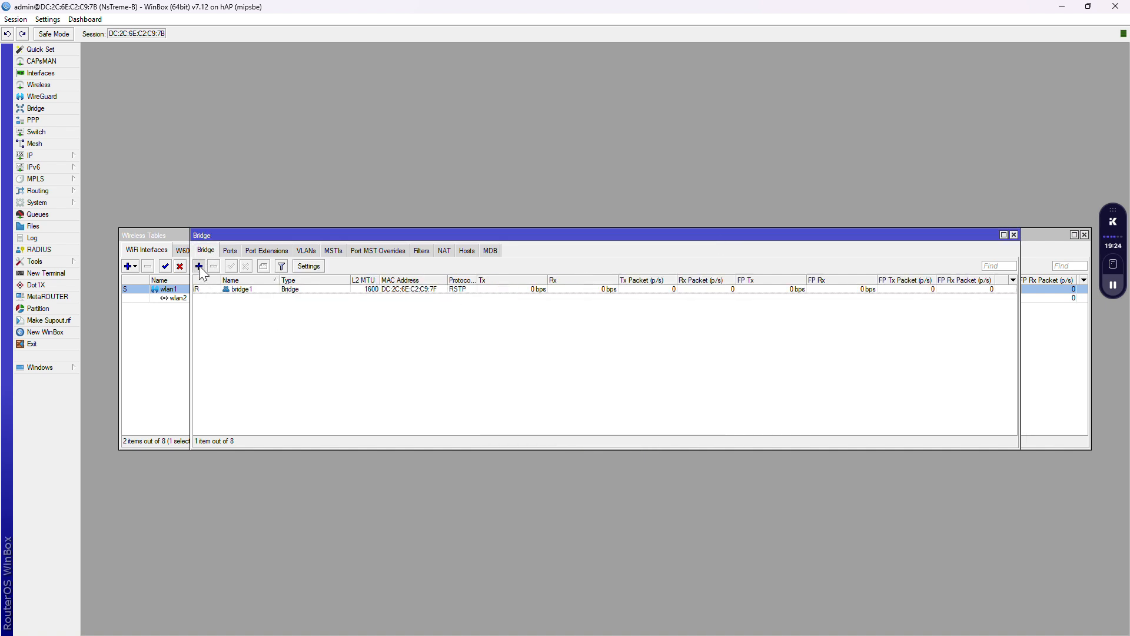
left_click(199, 266)
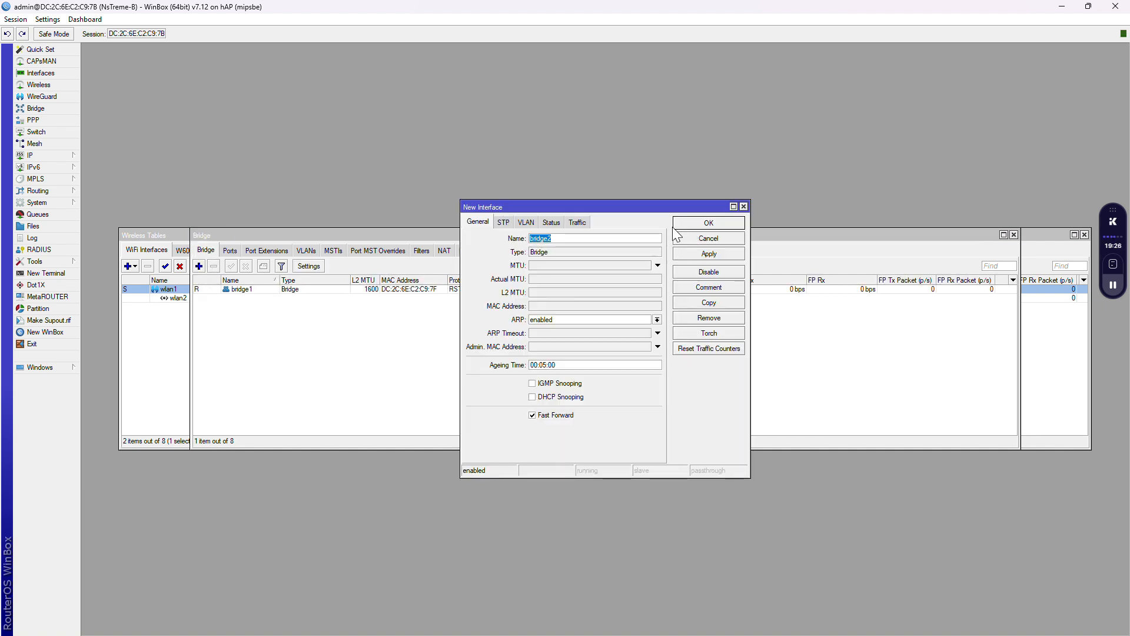
left_click(709, 223)
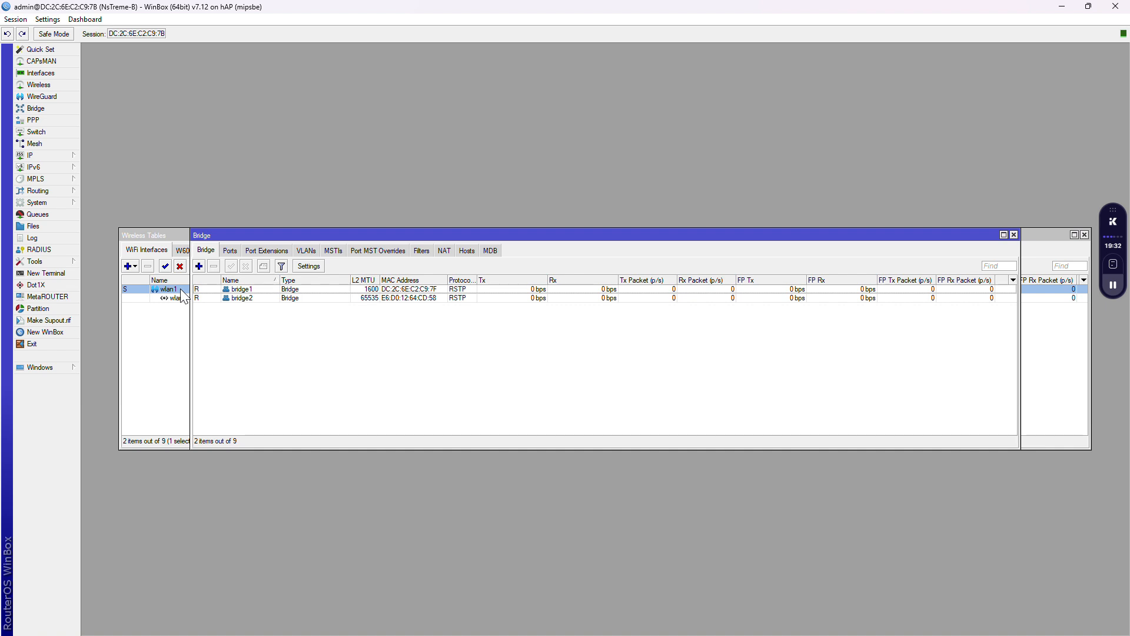
Step: Try to add wlan1 as a port of bridge2, and close the new port dialog
left_click(231, 252)
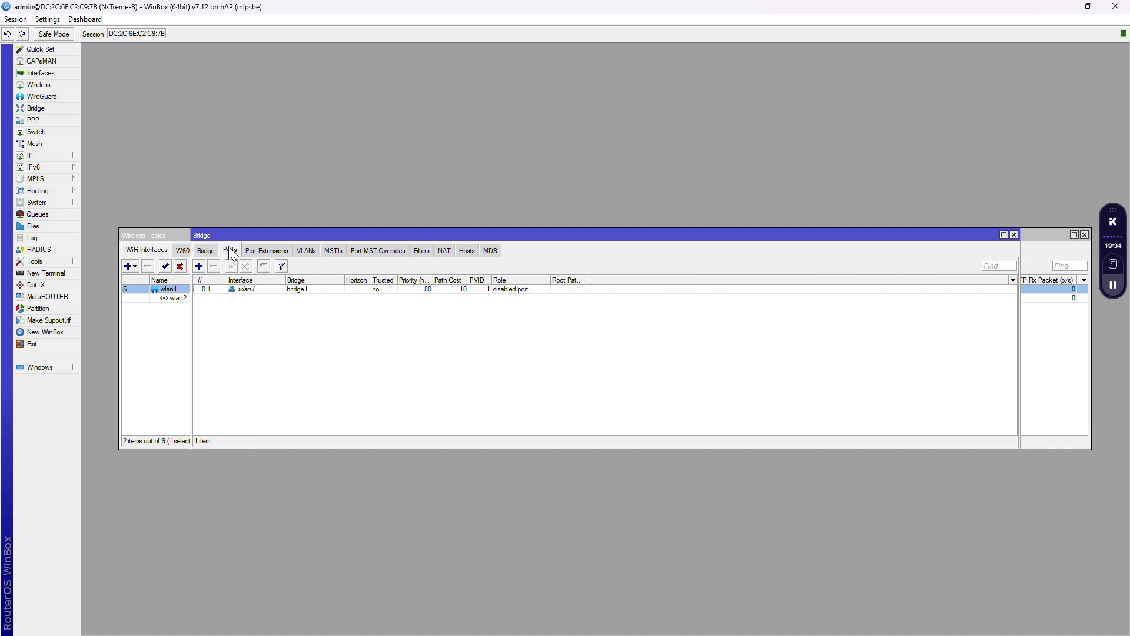
left_click(199, 266)
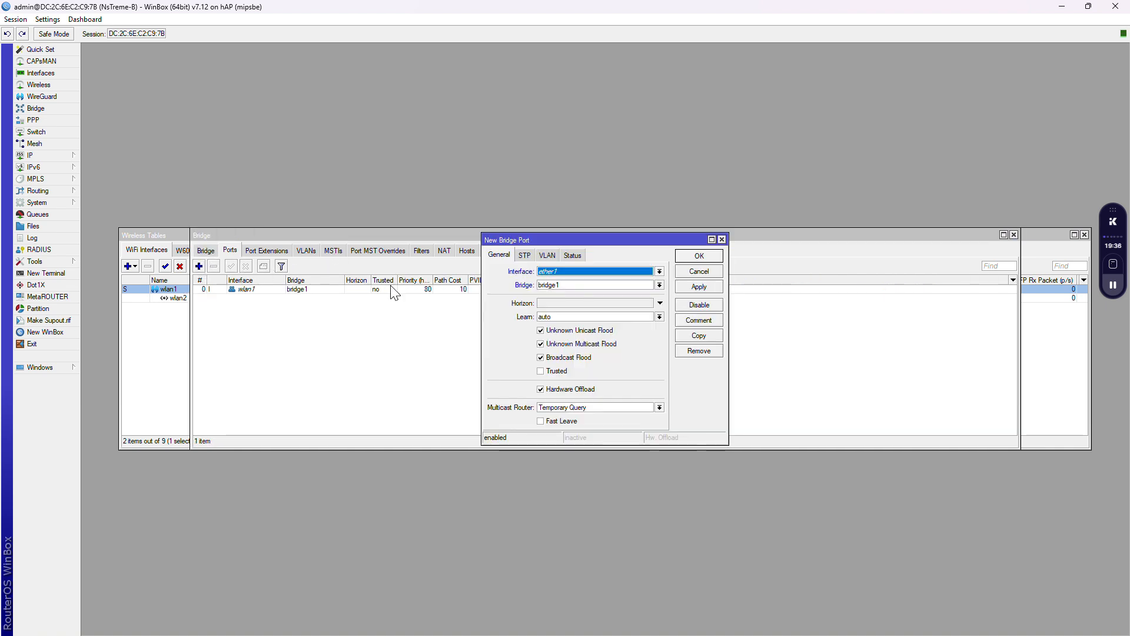
left_click(660, 272)
left_click(550, 354)
left_click(660, 285)
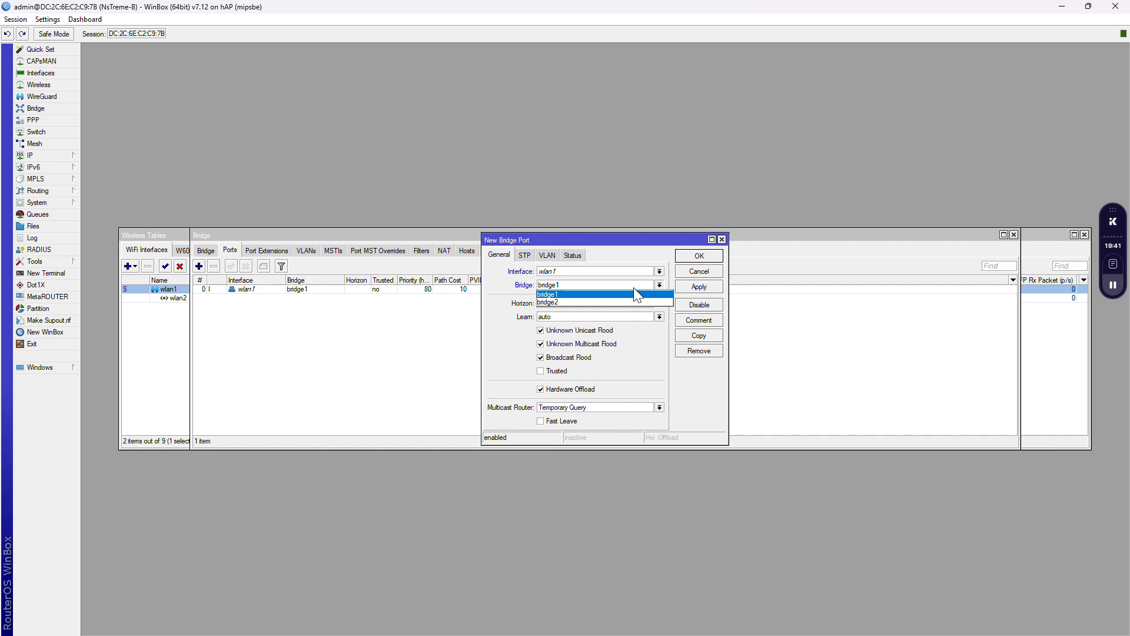
left_click(570, 302)
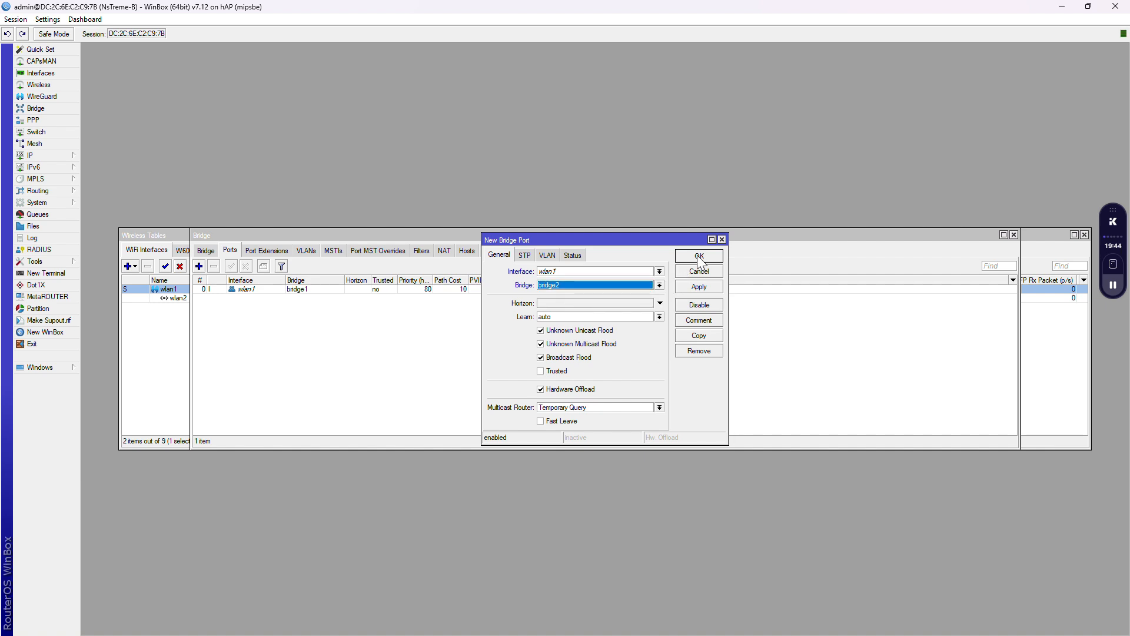
left_click(698, 257)
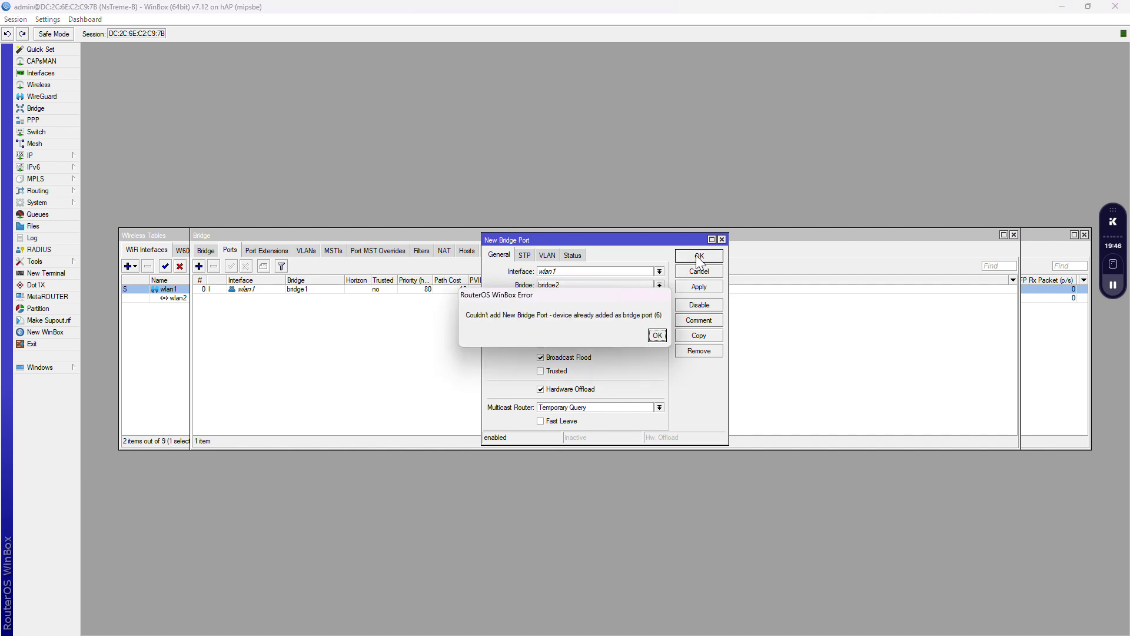
left_click(657, 336)
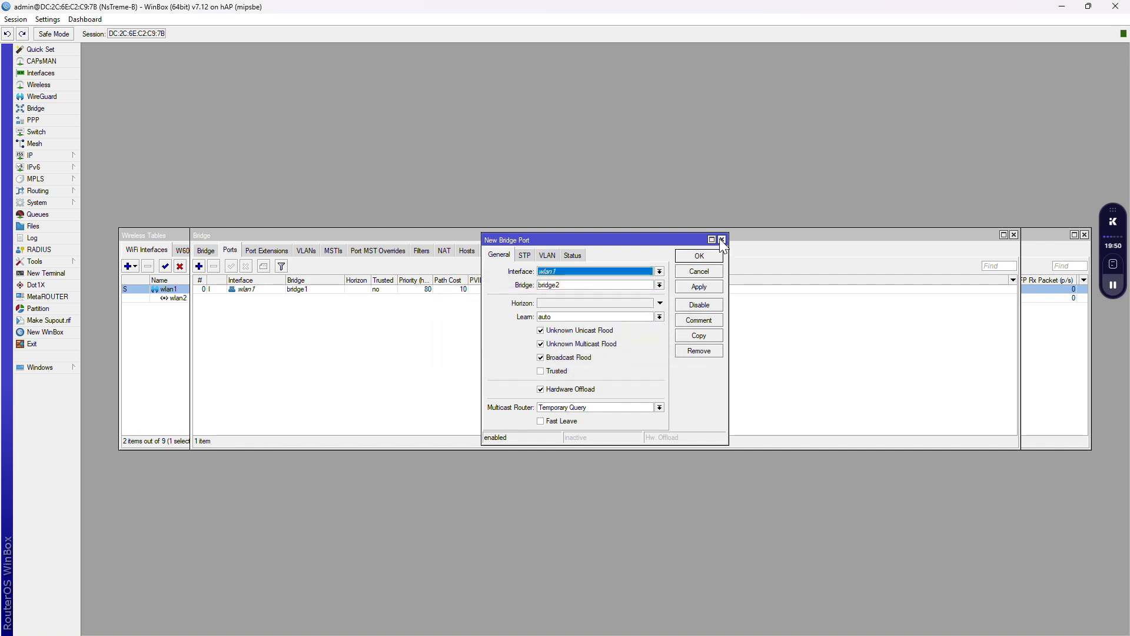
left_click(723, 239)
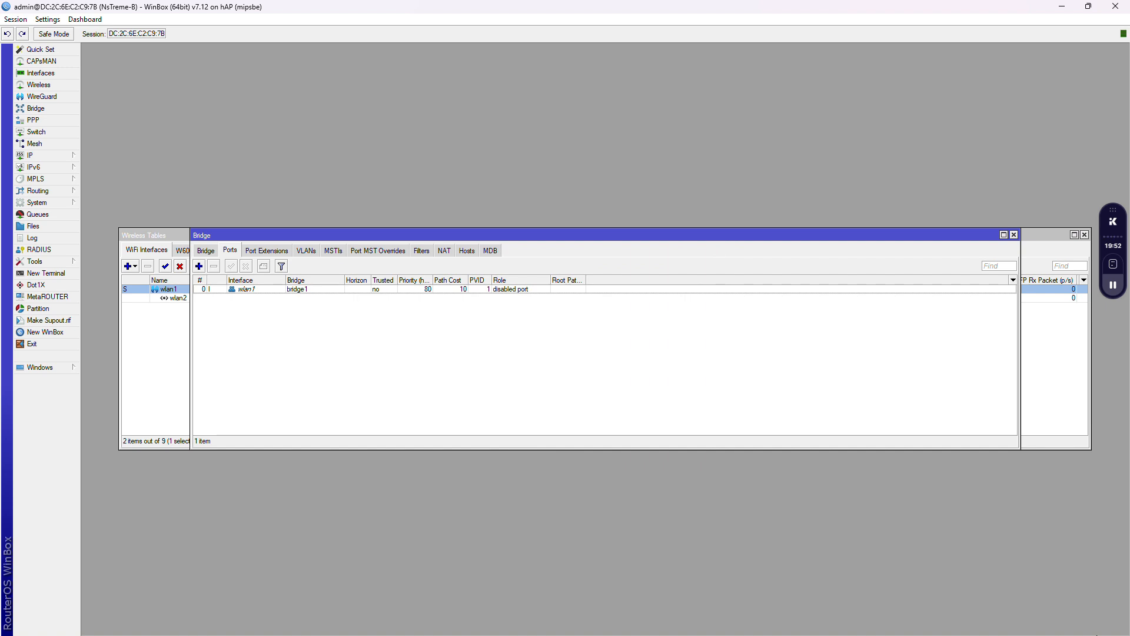
Step: Review wlan1's WDS, Nstreme, HT, advanced and wireless settings from the wireless interface list
left_click(174, 361)
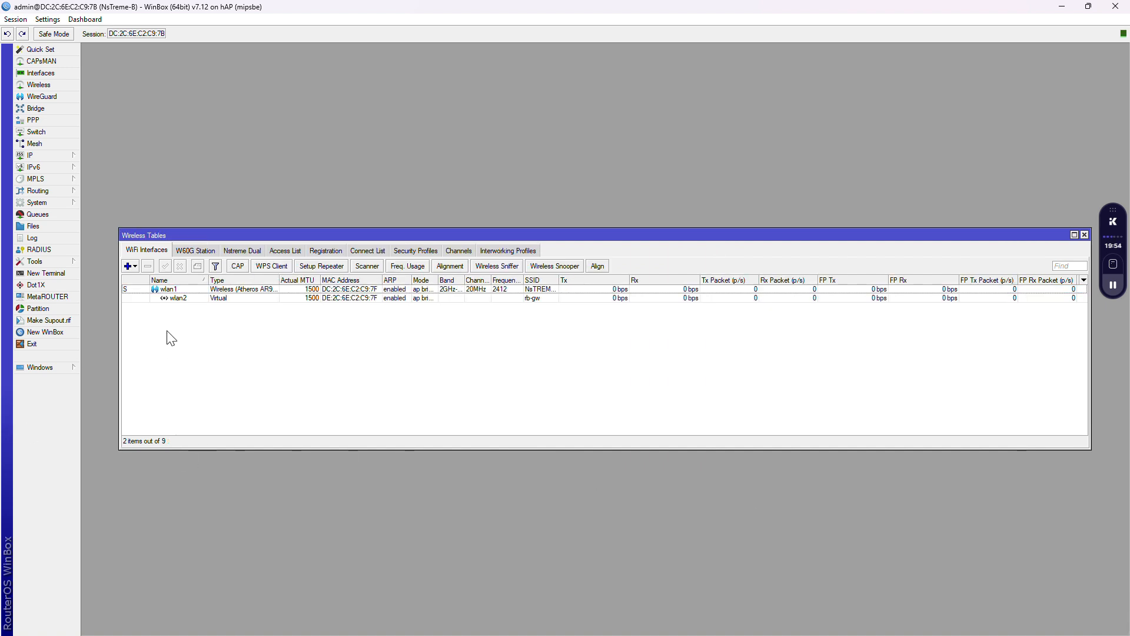
double_click(172, 289)
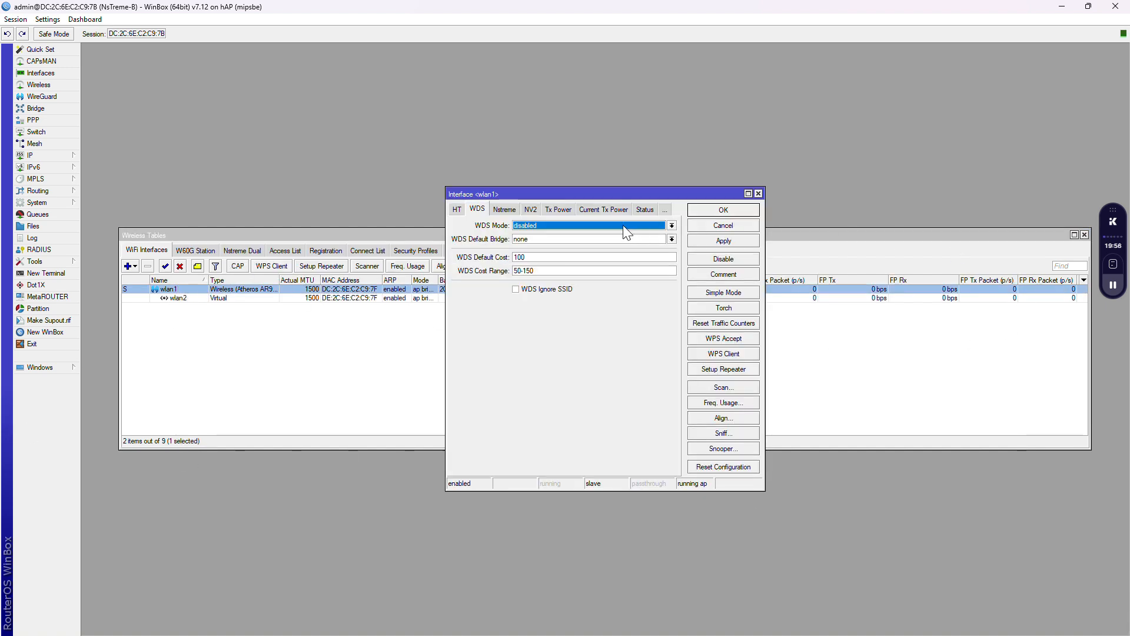
left_click(503, 211)
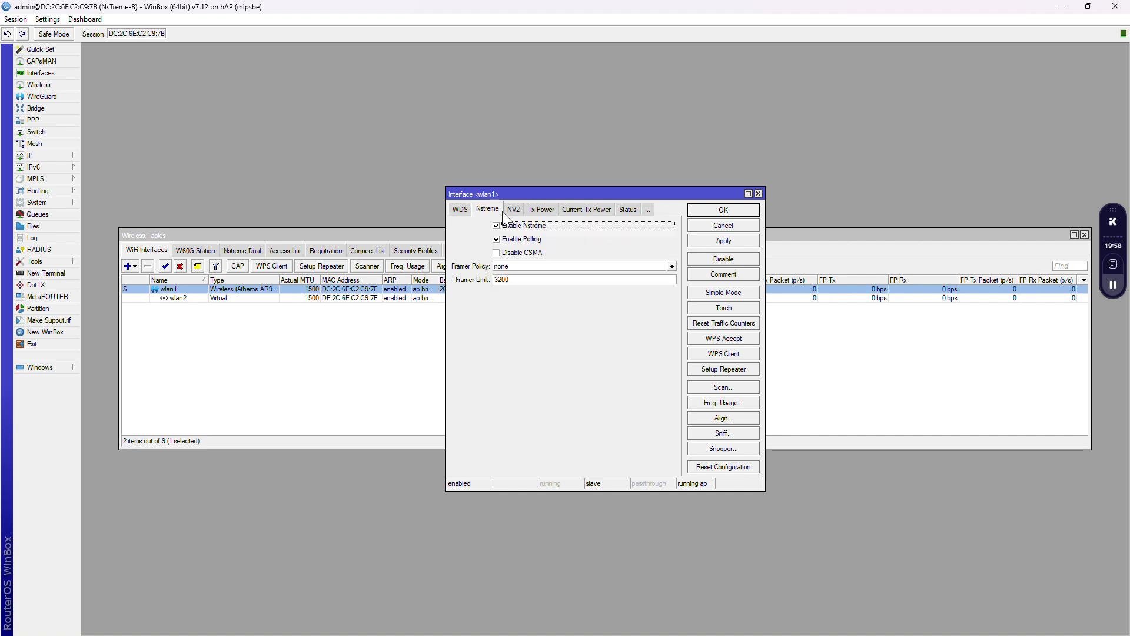
left_click(470, 209)
left_click(462, 208)
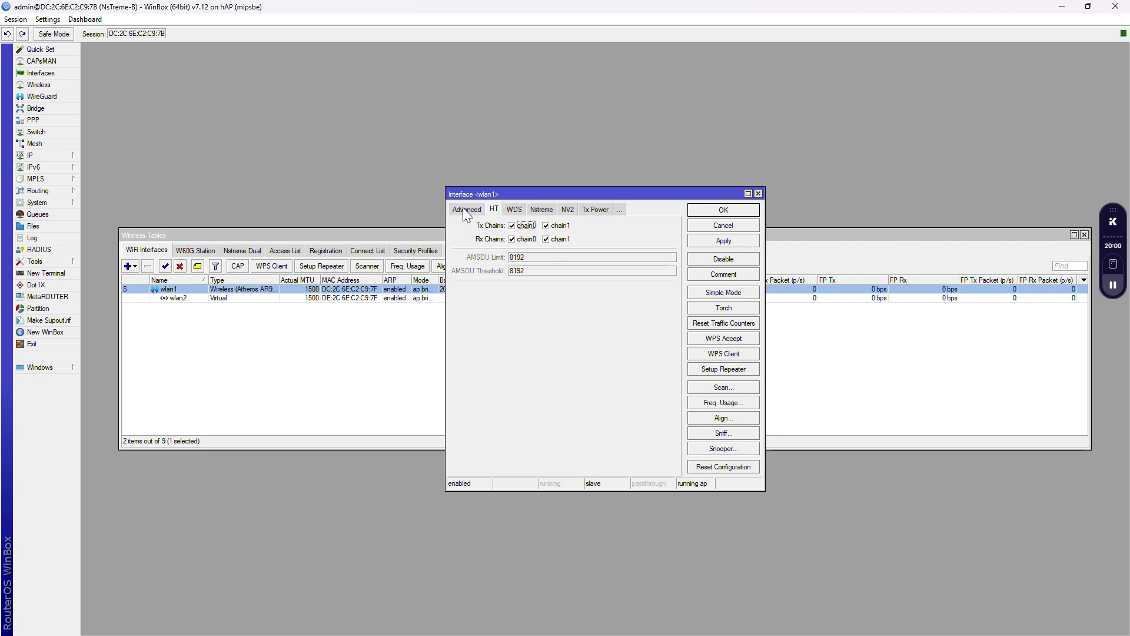
left_click(463, 207)
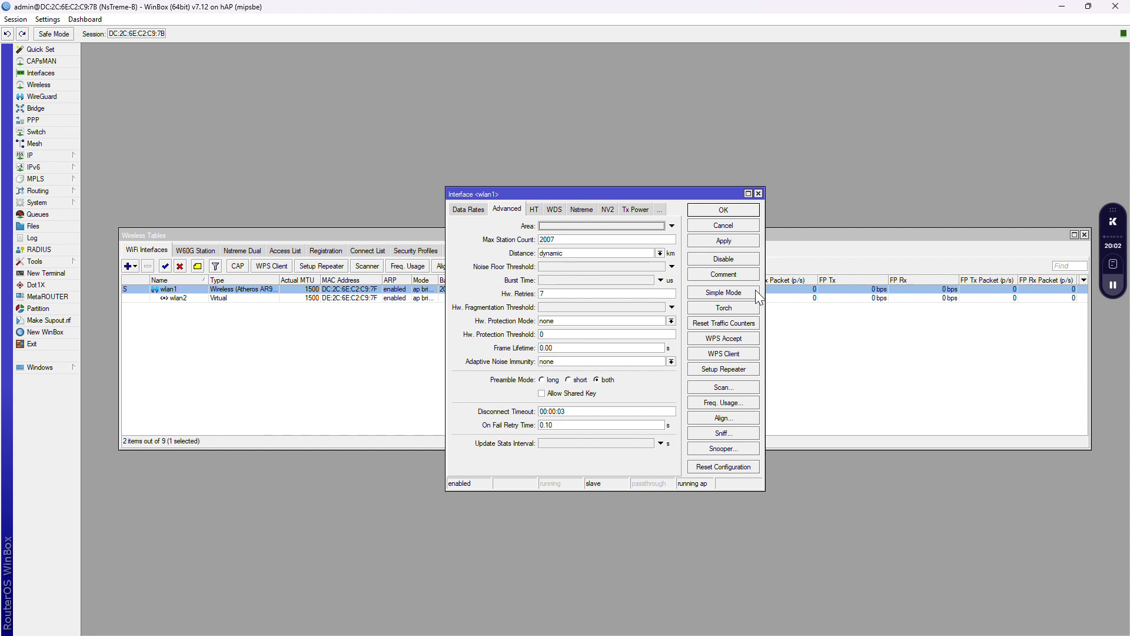
left_click(470, 210)
left_click(464, 209)
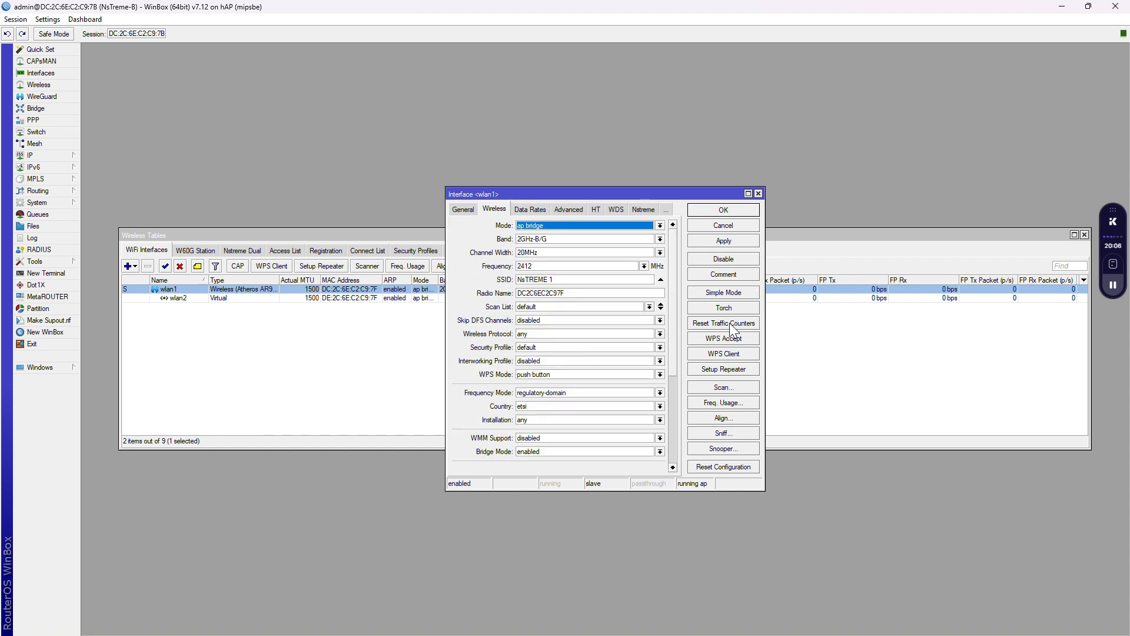
Step: View the wireless scanner for wlan1 without starting a scan, and close both the scanner and the interface settings
left_click(730, 387)
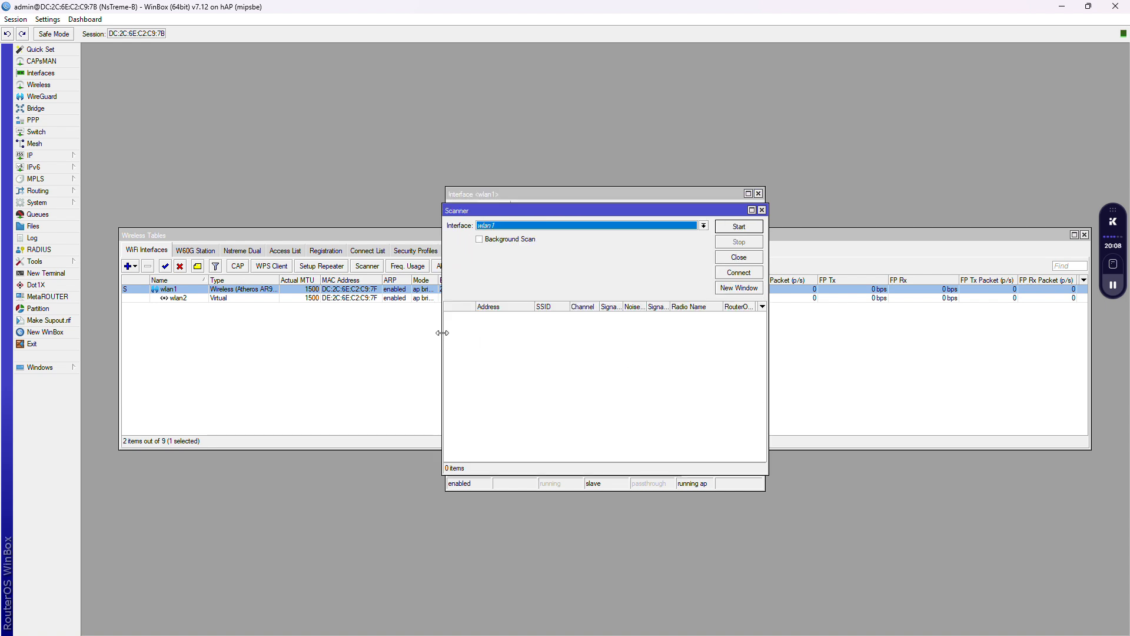
left_click(762, 210)
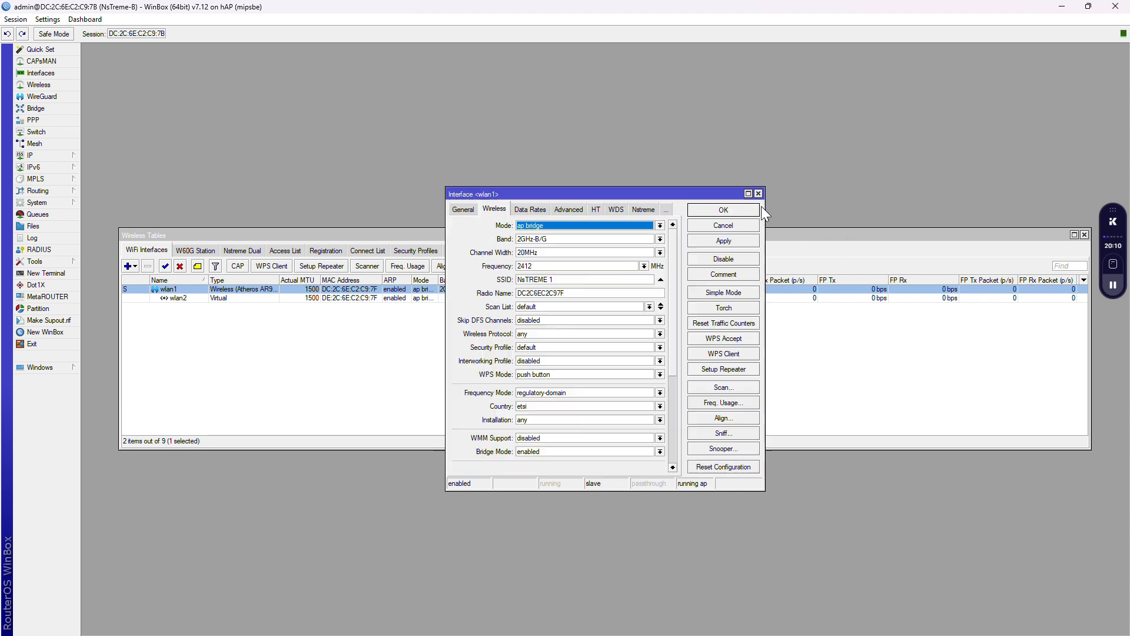
left_click(759, 194)
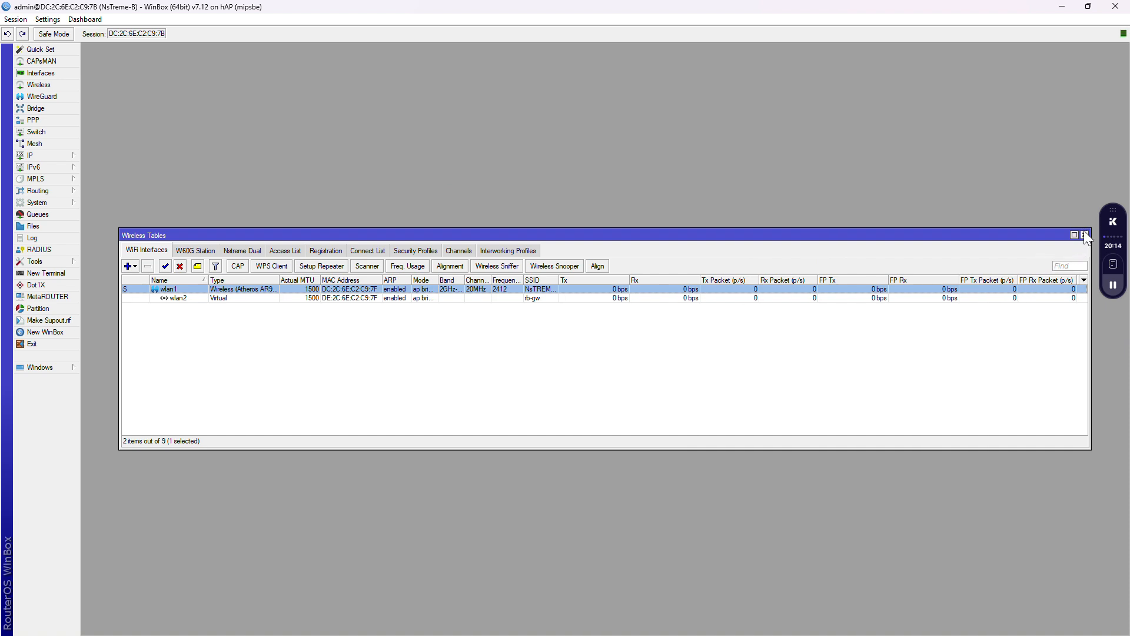
Step: Close the Wireless Tables and Bridge windows to clear the workspace
mouse_move(1122, 265)
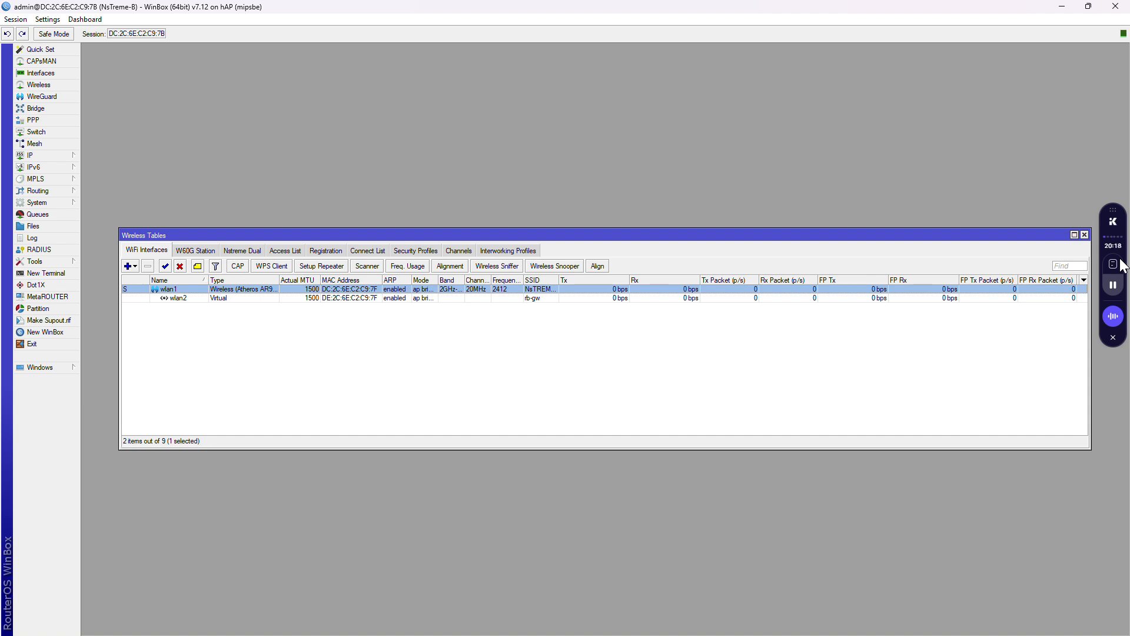
left_click(1085, 235)
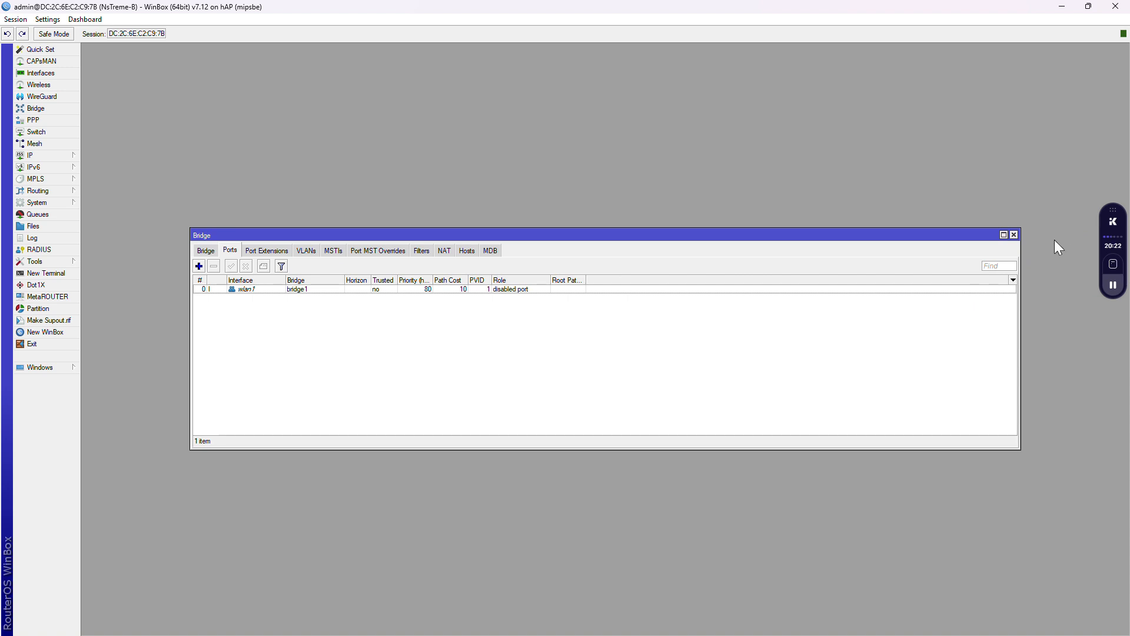
left_click(1015, 234)
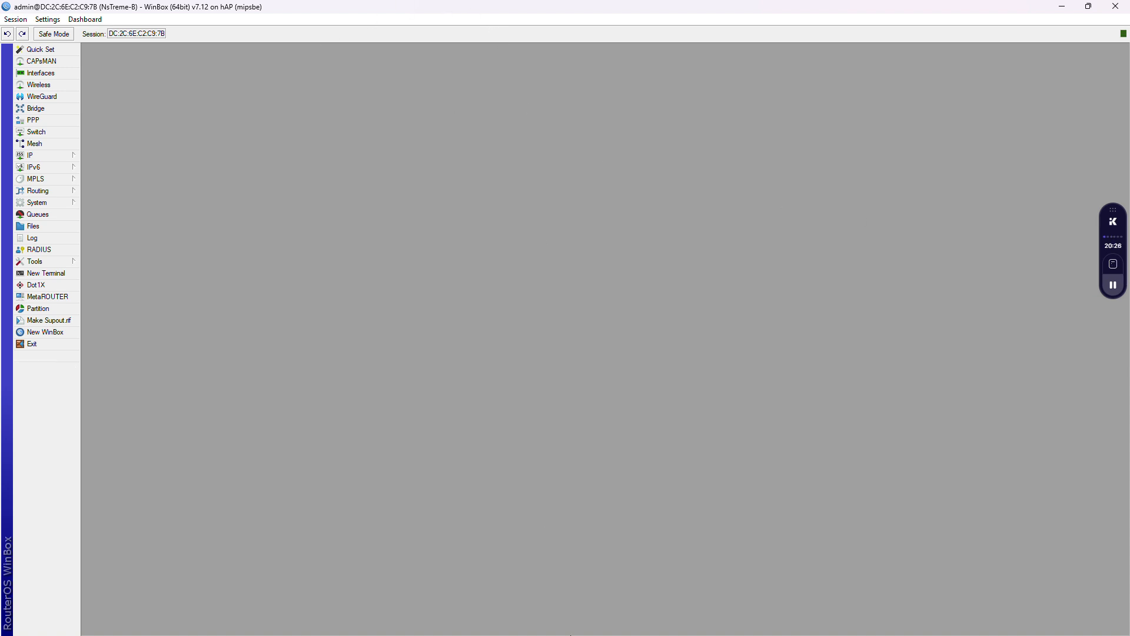
Step: Switch to the MikroTik MTCNA book PDF in Edge and go past the dynamic WDS lab to LAB 19 - WDS Static on page 83
key("super")
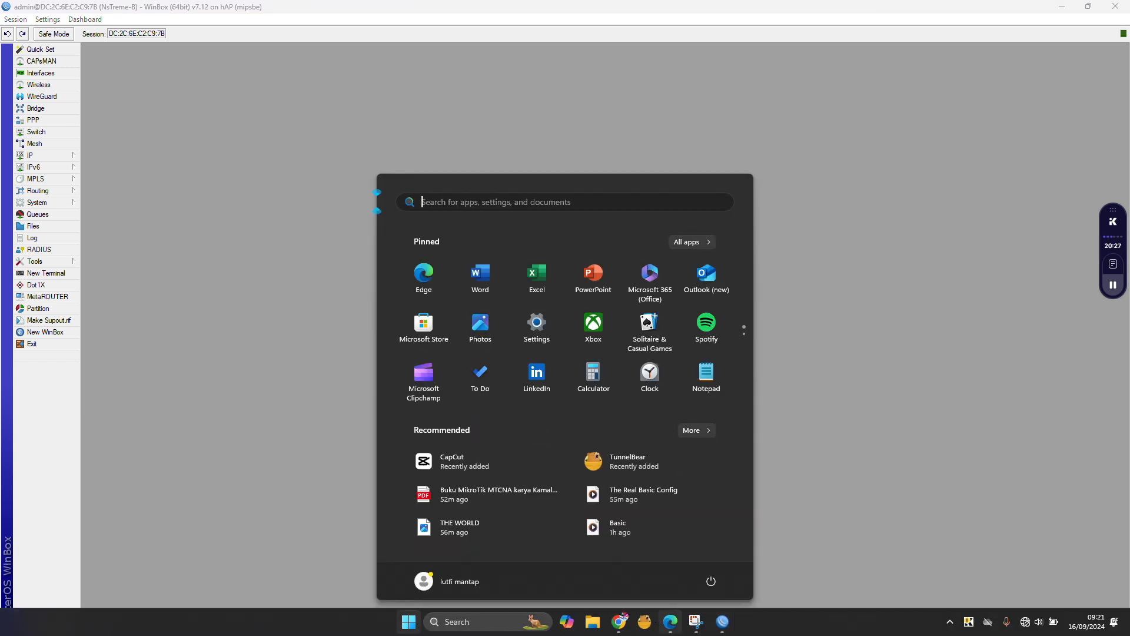
left_click(672, 623)
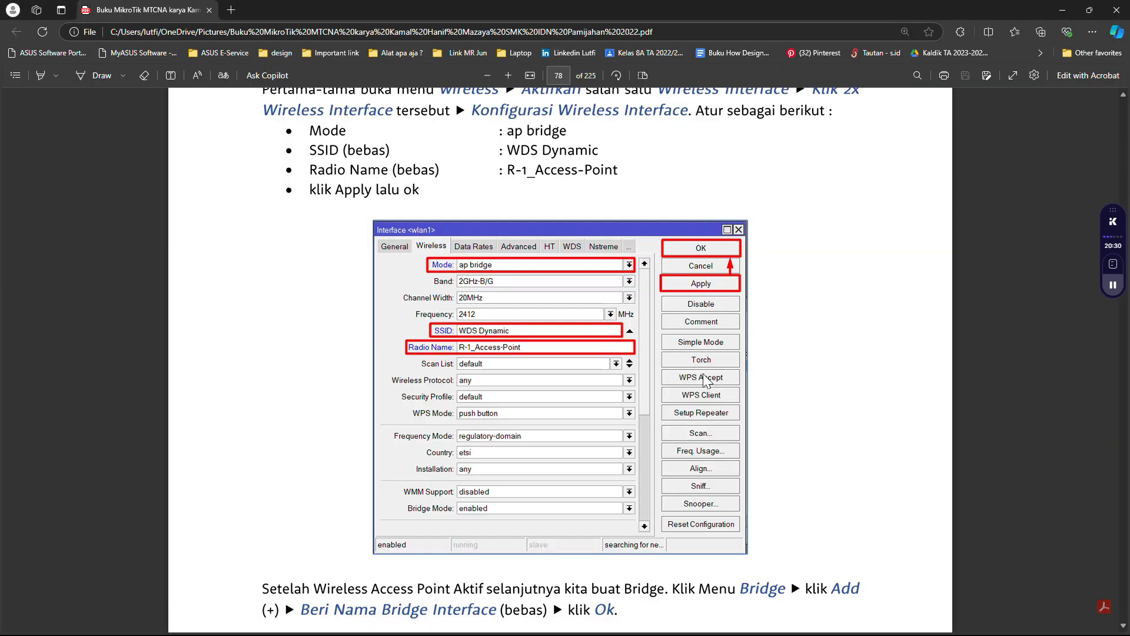
scroll(700, 371, "down", 5)
scroll(701, 371, "down", 15)
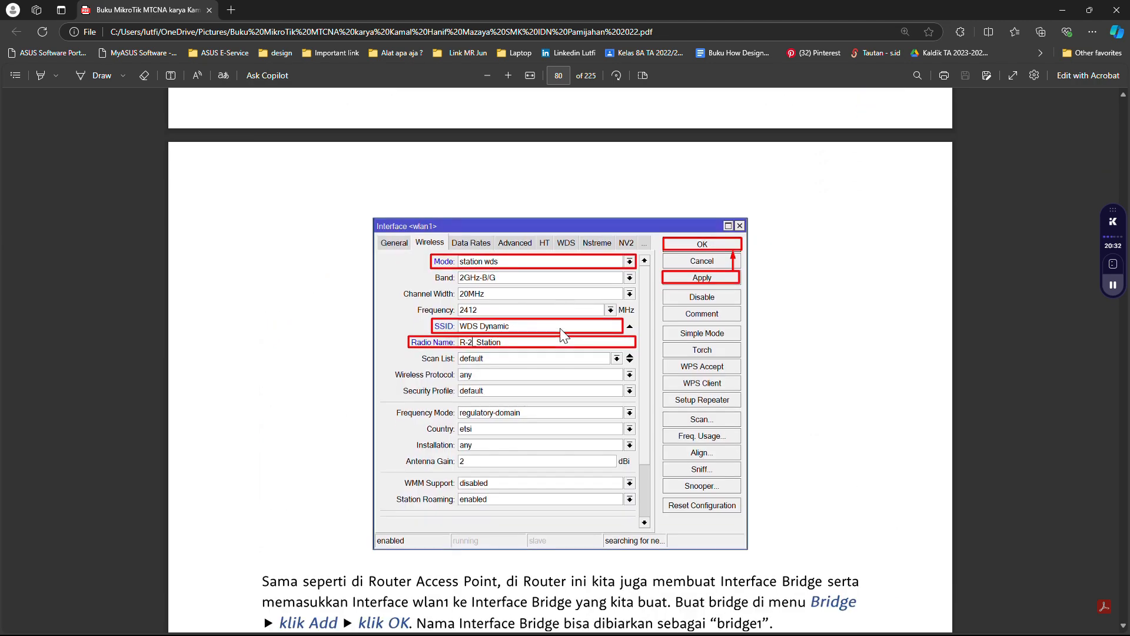
scroll(559, 328, "down", 15)
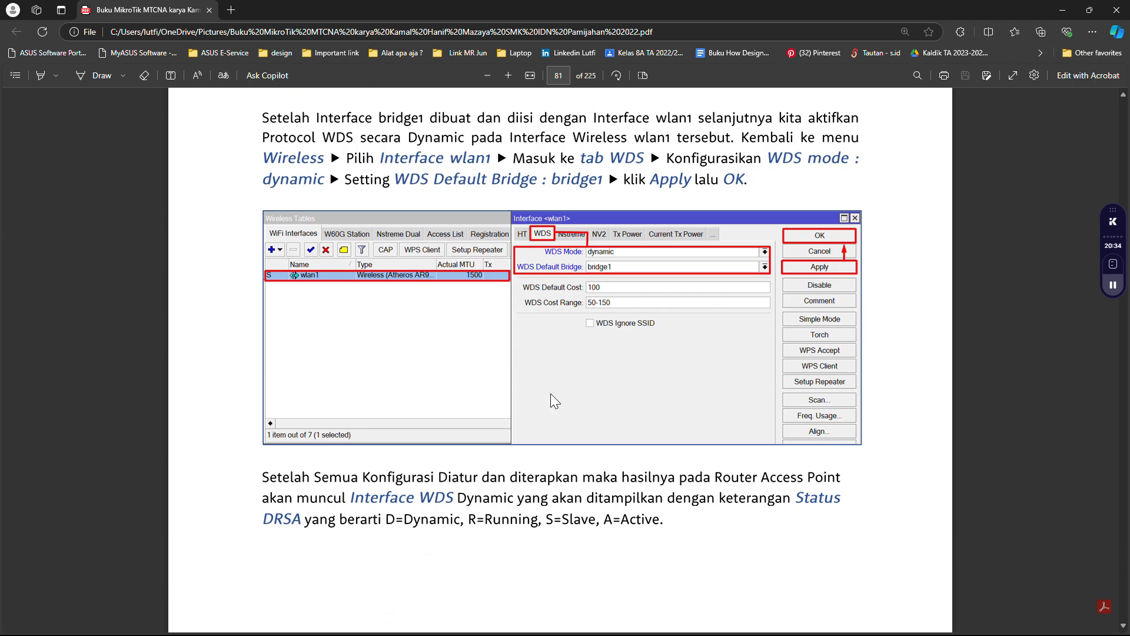
scroll(558, 402, "down", 12)
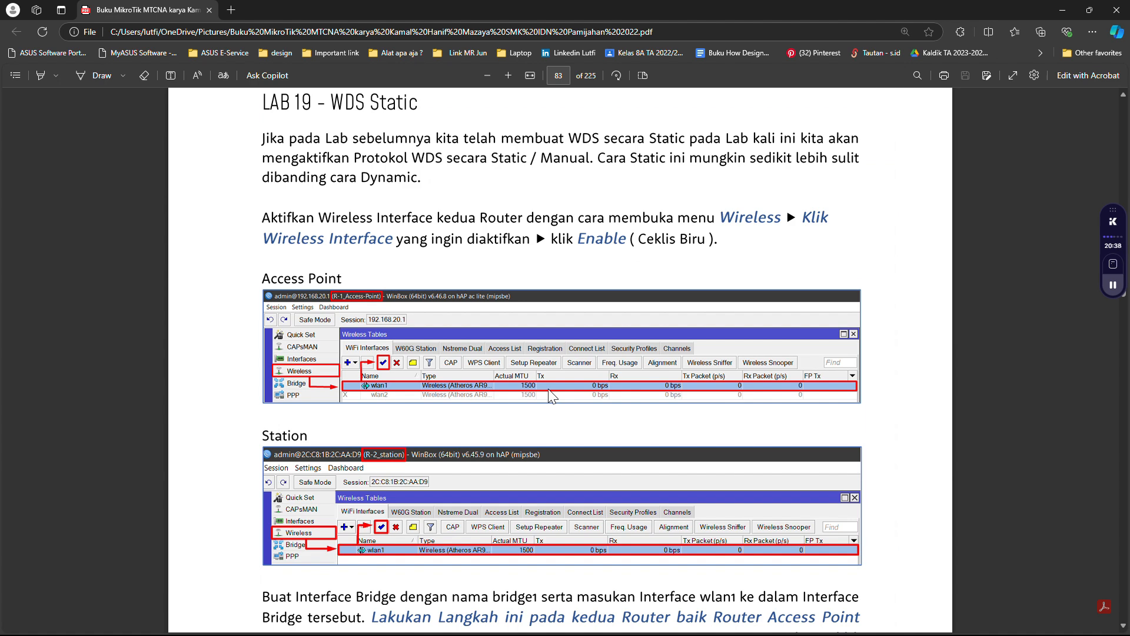
Step: Read the LAB 19 instructions for enabling both routers' wireless interfaces and creating the bridge interface
scroll(549, 389, "up", 1)
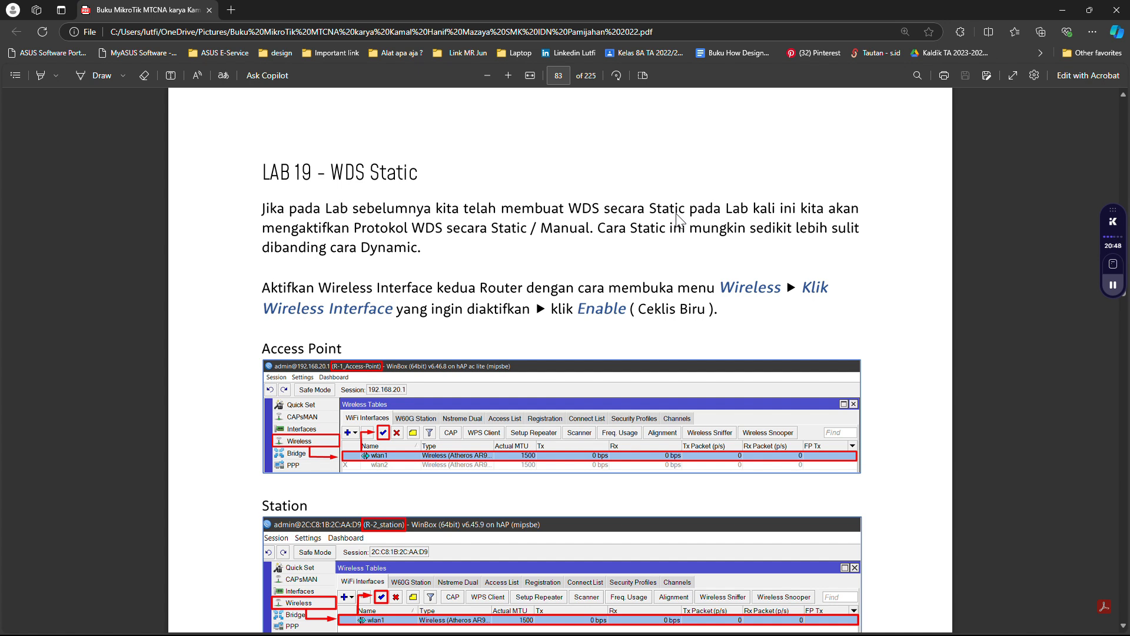
scroll(678, 219, "down", 1)
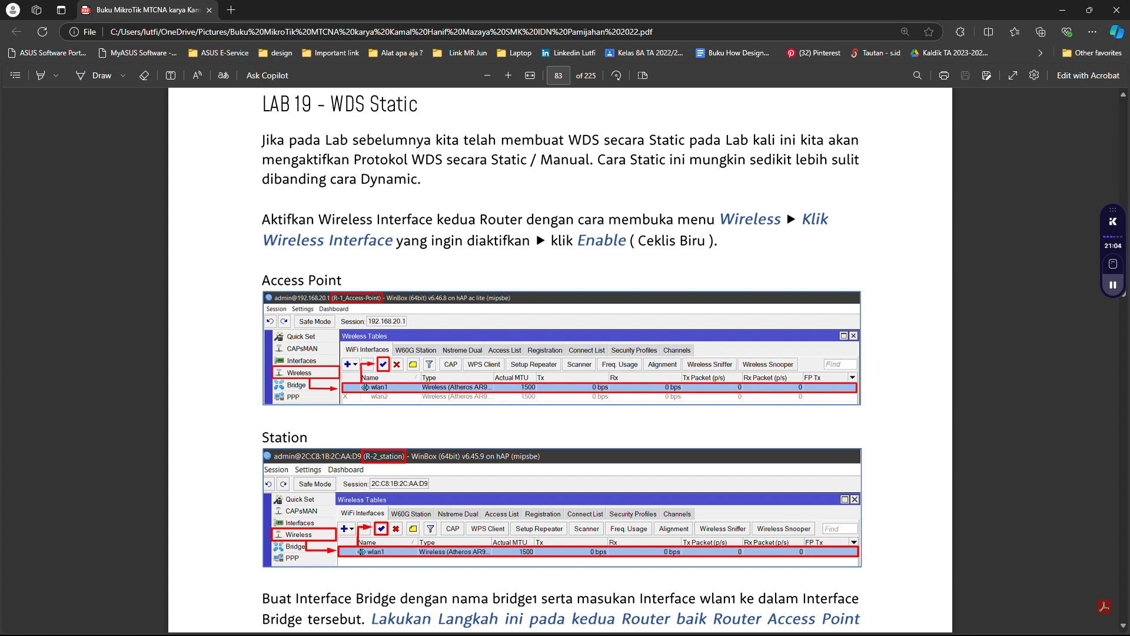
scroll(407, 477, "down", 1)
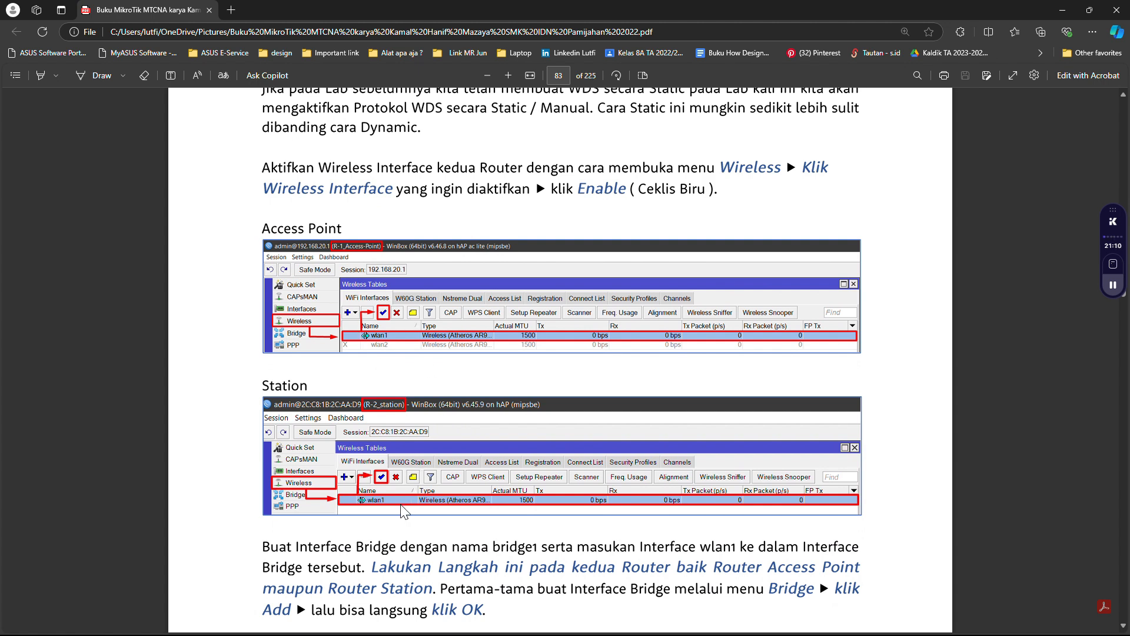
scroll(404, 511, "down", 2)
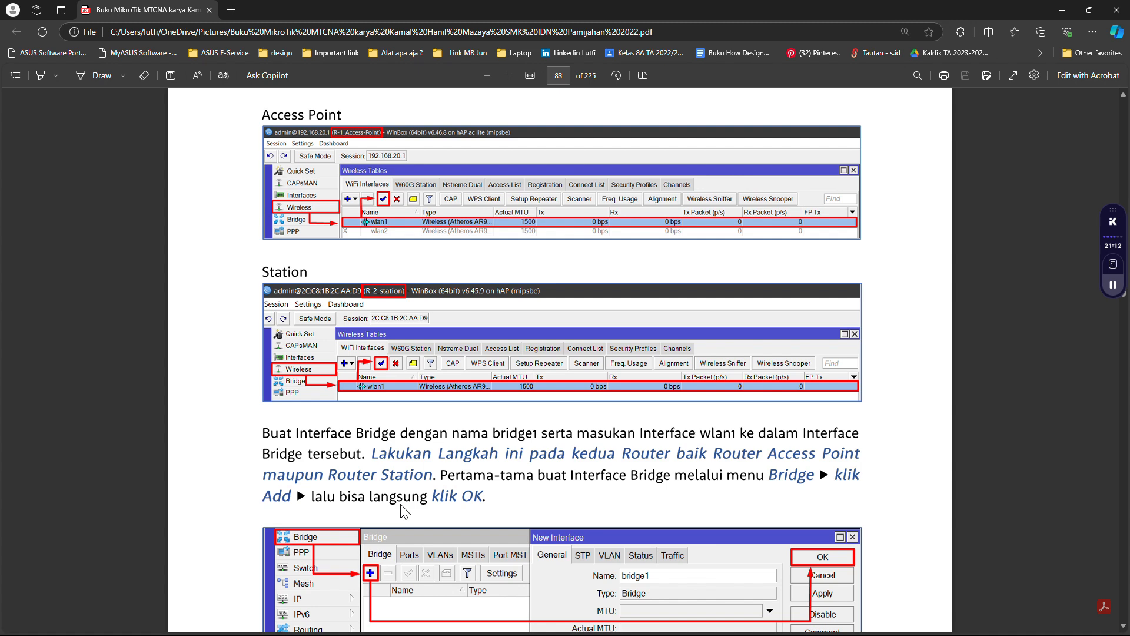
scroll(403, 511, "down", 2)
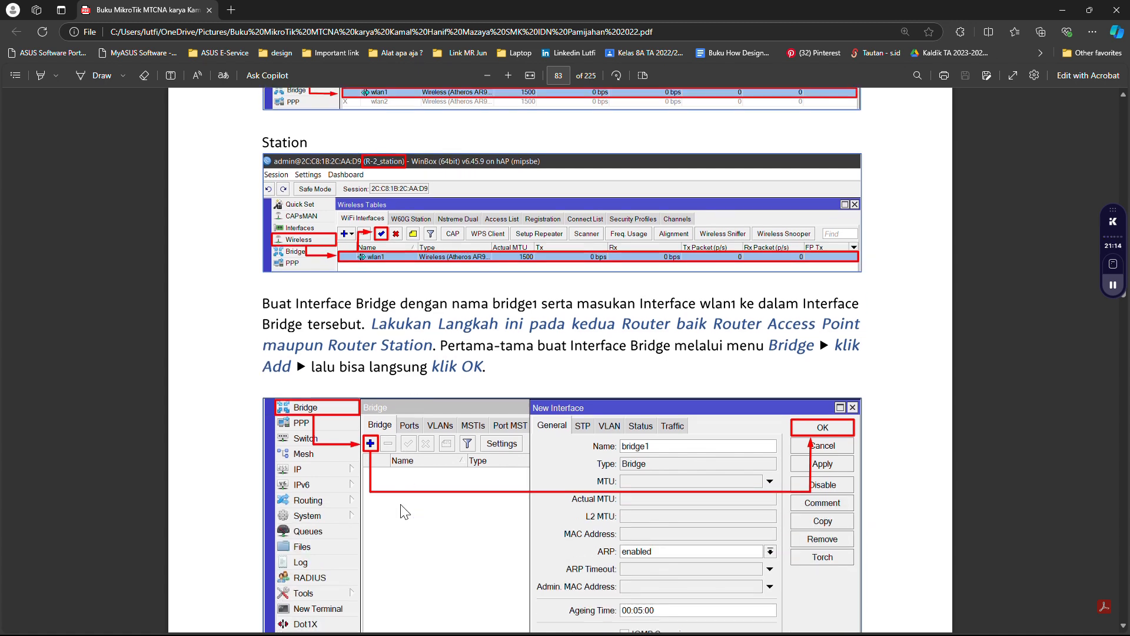
Step: Read the LAB 19 instructions on adding wlan1 to bridge1 and configuring the access point's mode, SSID and radio name
scroll(404, 511, "down", 11)
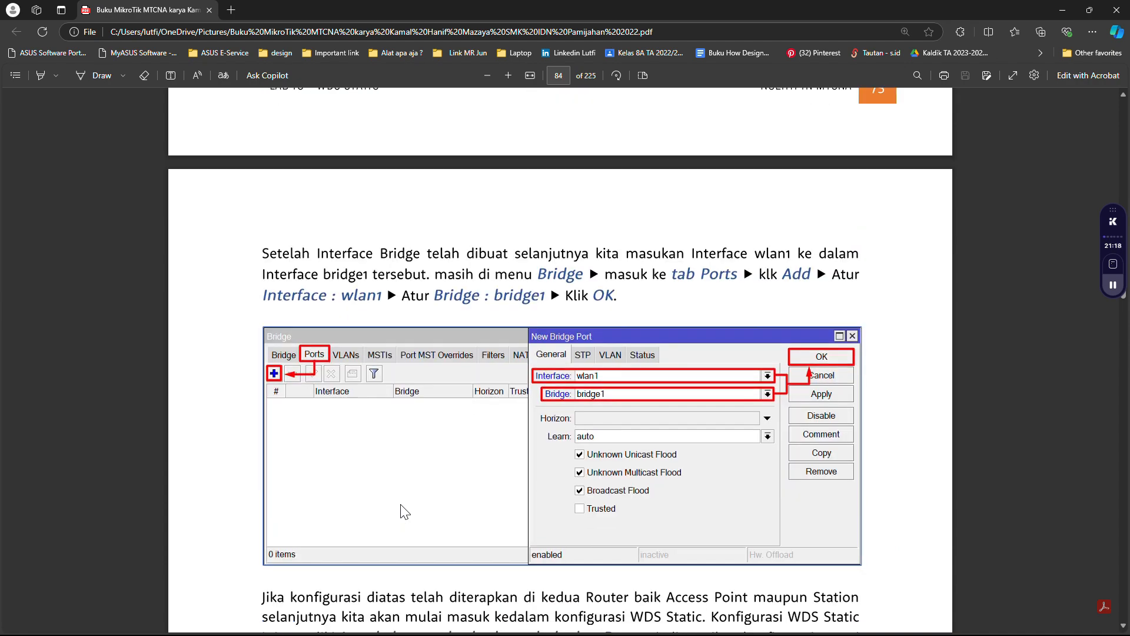
scroll(403, 511, "down", 15)
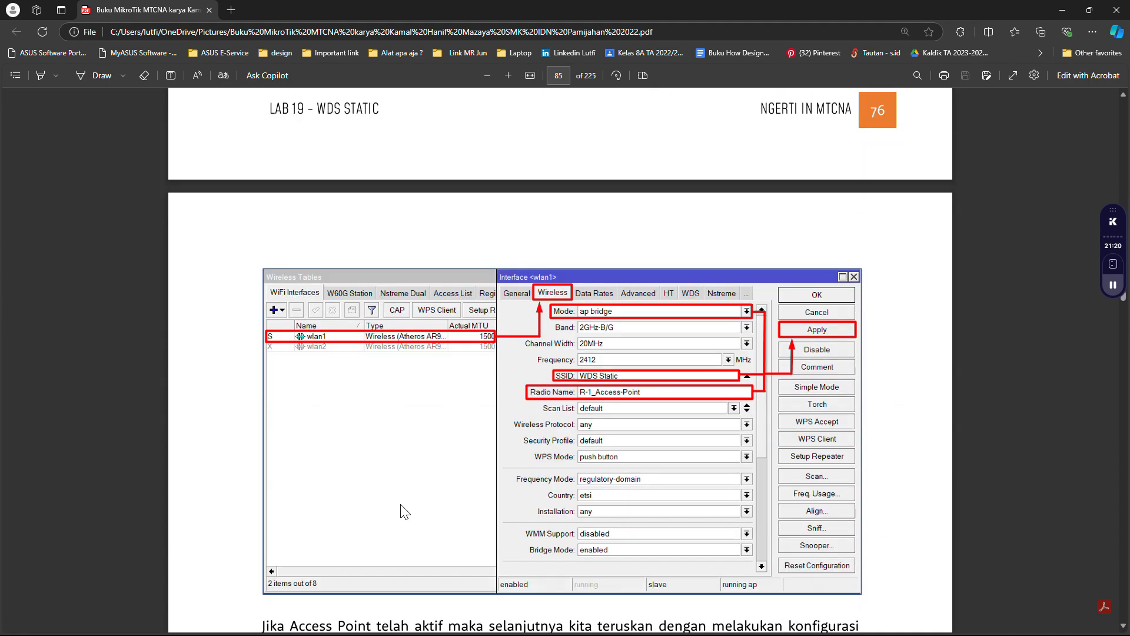
scroll(404, 511, "down", 2)
scroll(405, 511, "up", 5)
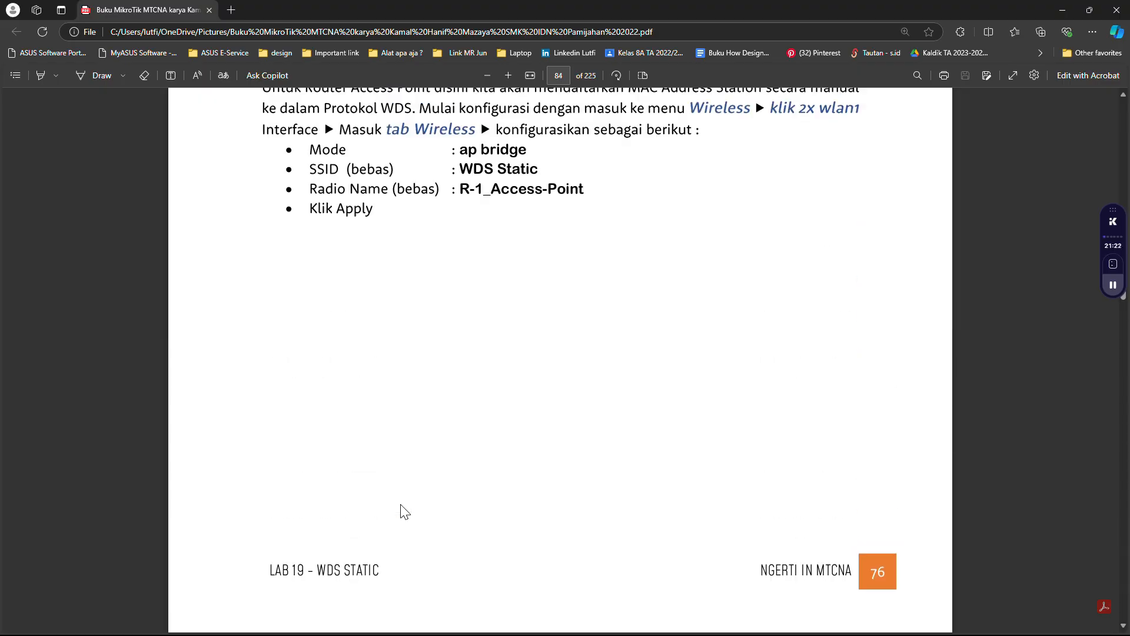
Step: Switch to WinBox, open the wlan1 wireless interface settings, and view its WDS options
key("alt+Tab")
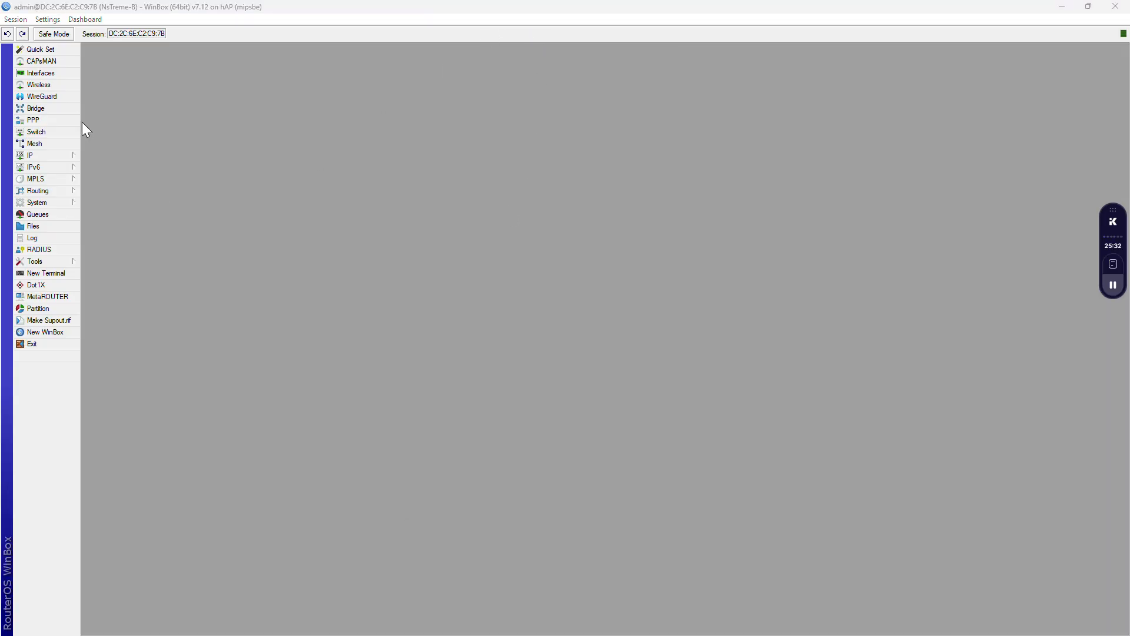
left_click(48, 86)
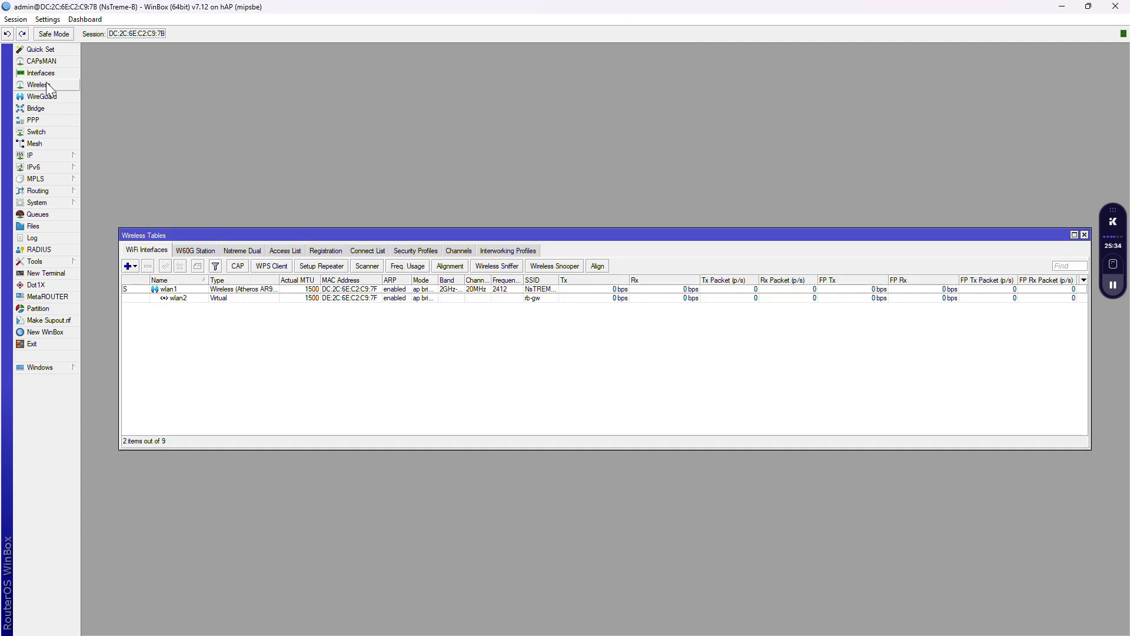
double_click(228, 291)
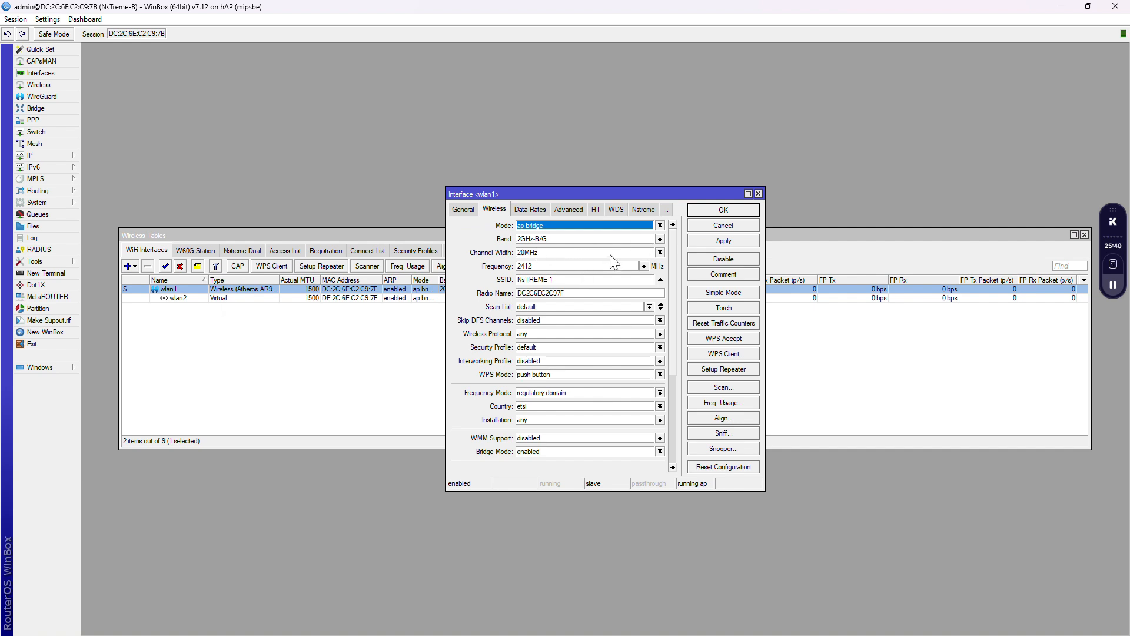
left_click(153, 356)
left_click(166, 290)
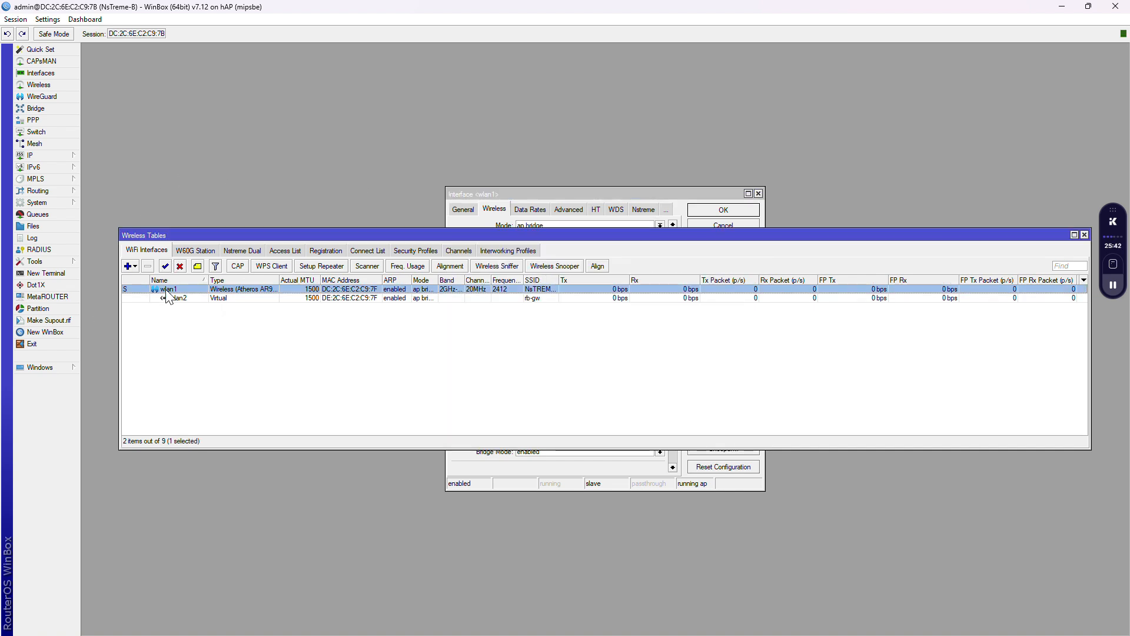
left_click(223, 336)
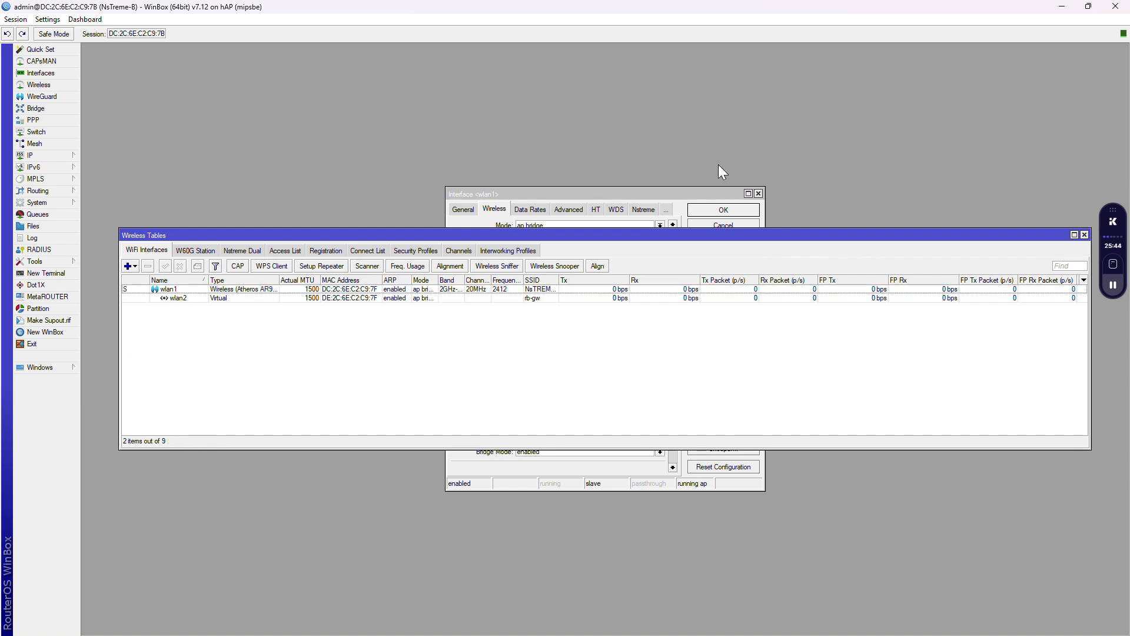
left_click(610, 194)
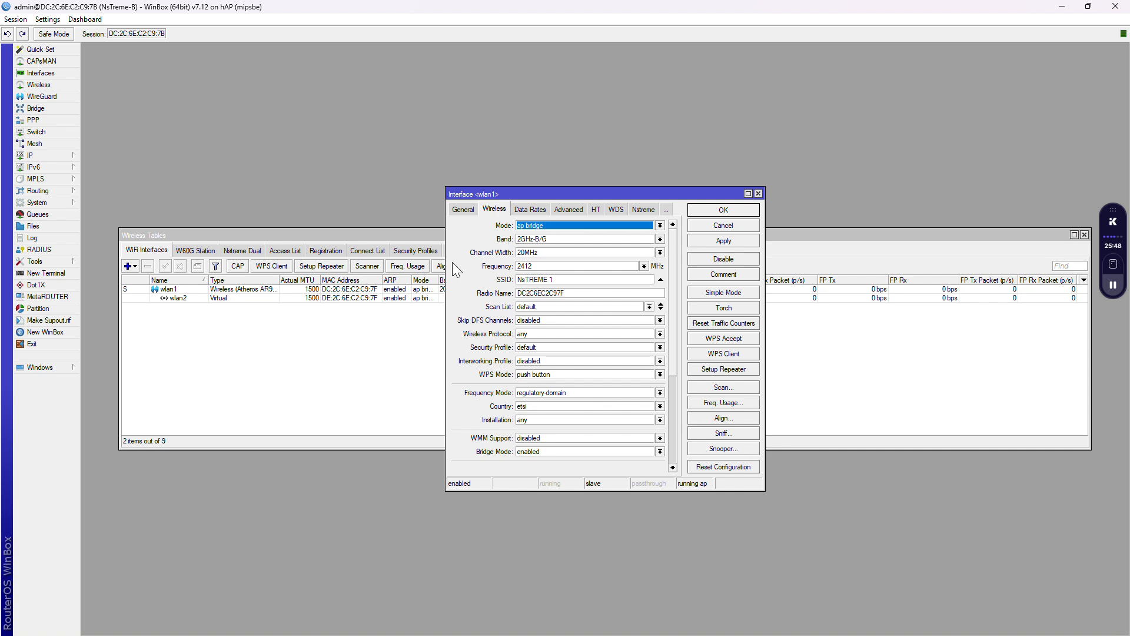
left_click(617, 210)
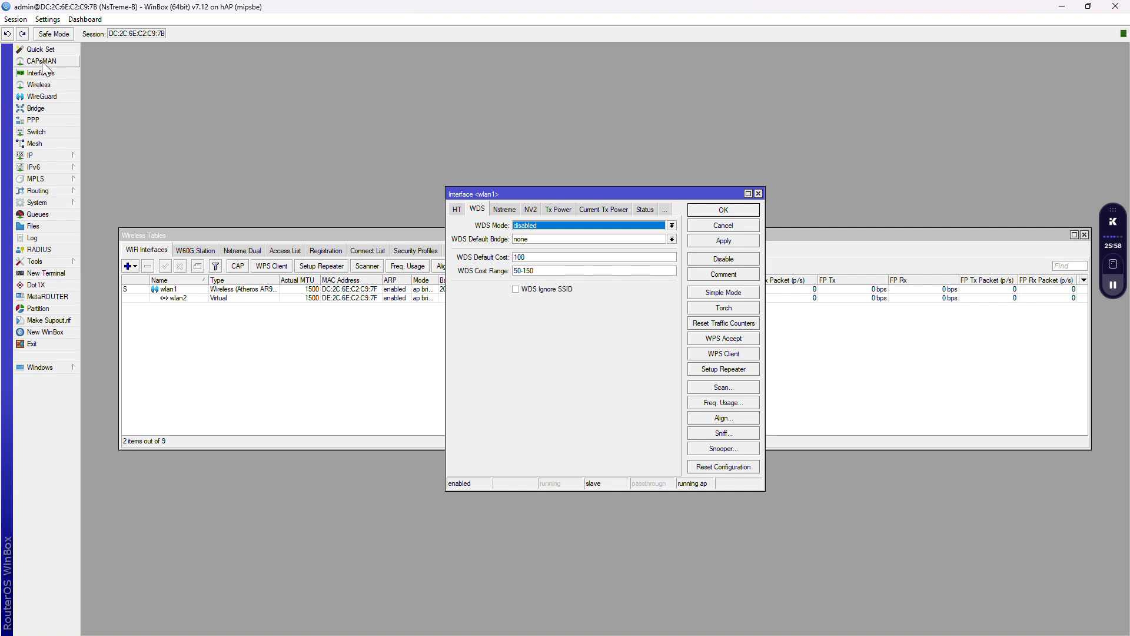
Step: Remove the existing wlan1 port from the bridge port list
left_click(35, 109)
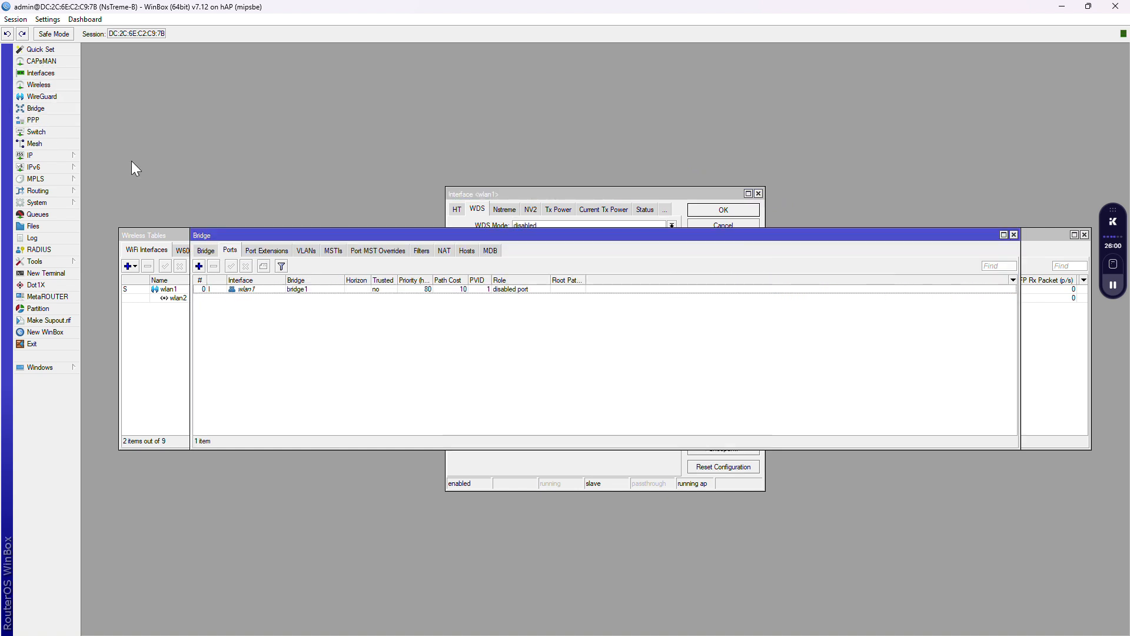
left_click(218, 289)
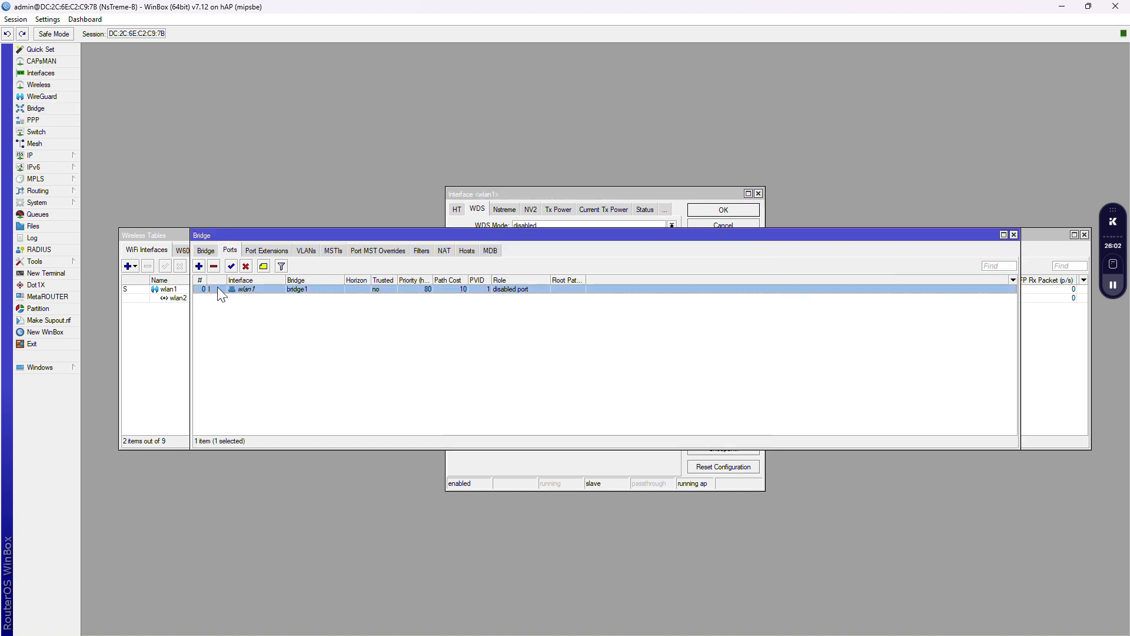
left_click(214, 266)
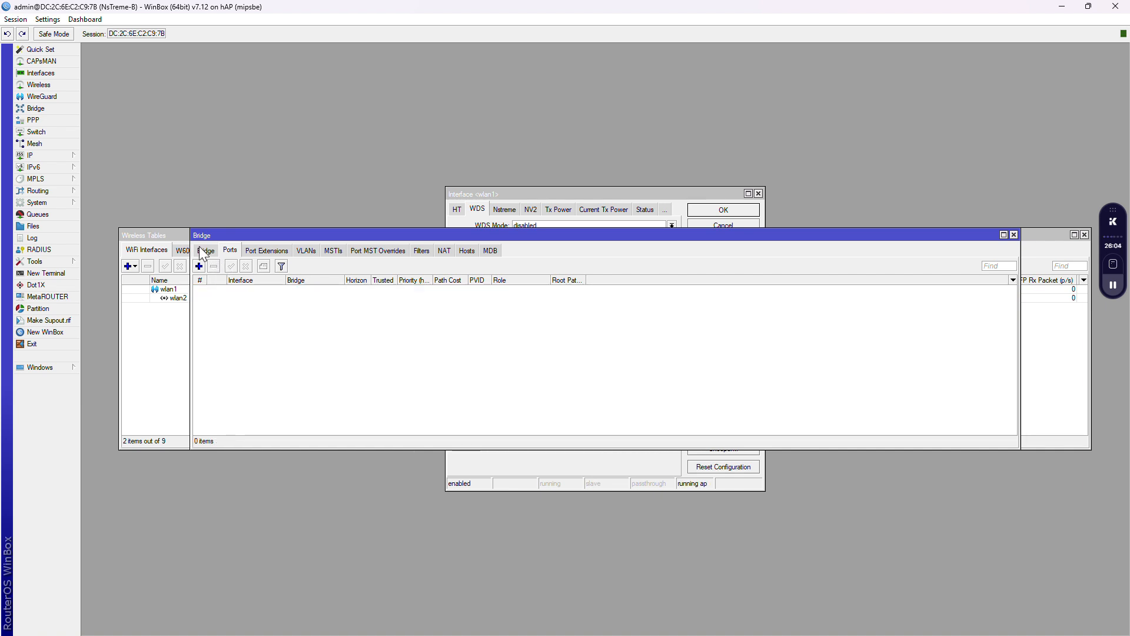
Step: Delete the existing bridge interfaces bridge2 and bridge1
left_click(206, 251)
left_click(238, 297)
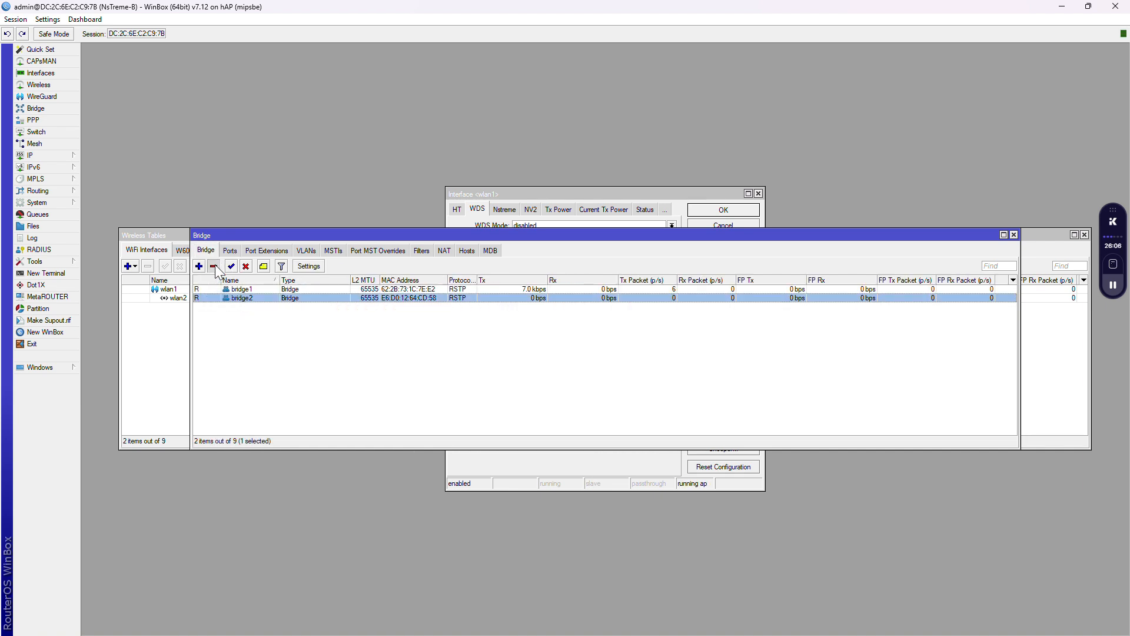
left_click(213, 266)
left_click(233, 289)
left_click(214, 267)
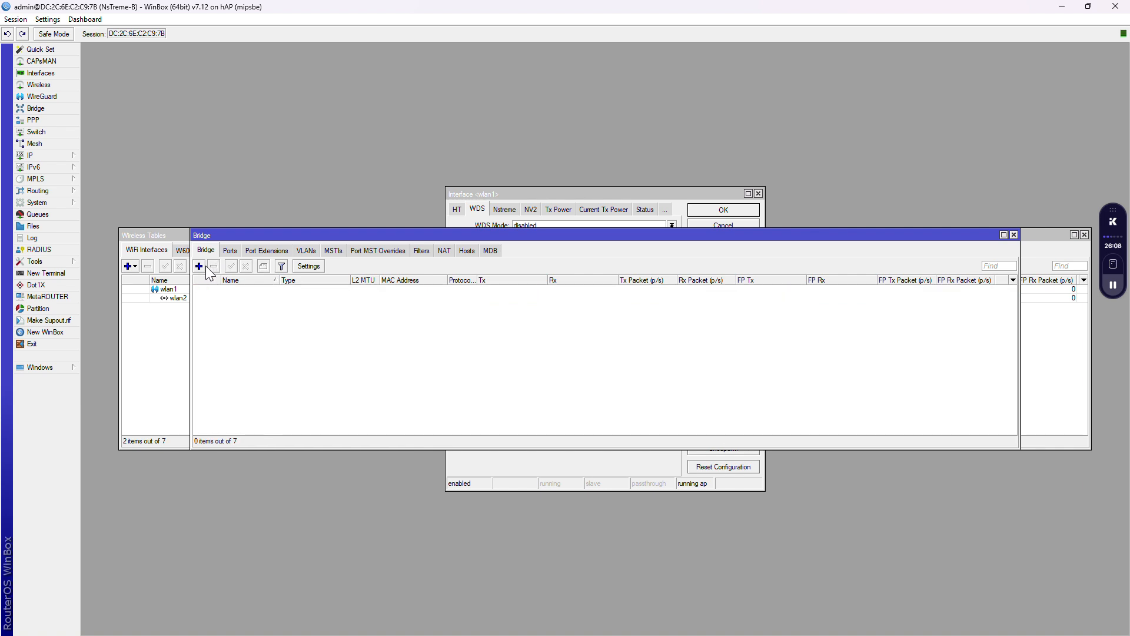
Step: Create a new bridge named bridge1 and add wlan1 to it as a bridge port
left_click(200, 266)
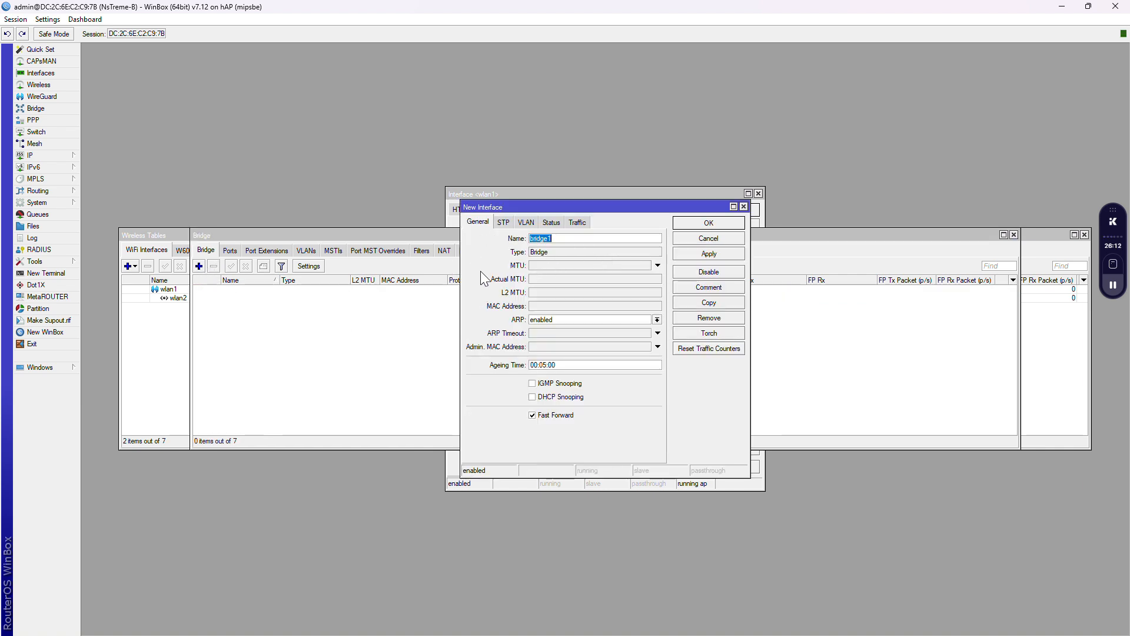
left_click(709, 223)
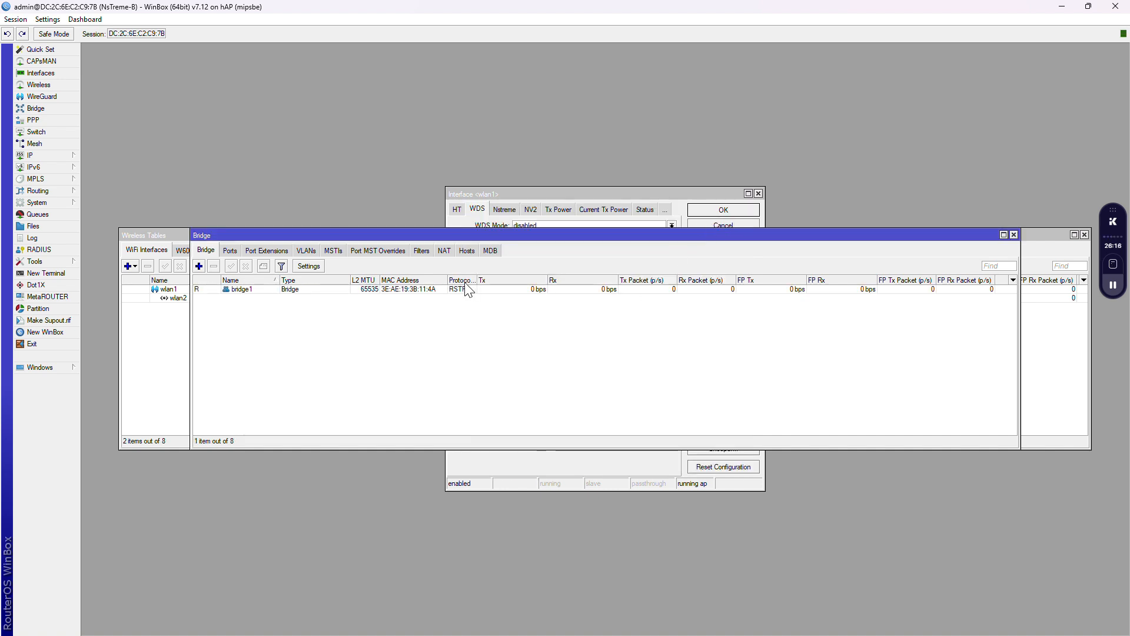
left_click(230, 251)
left_click(199, 266)
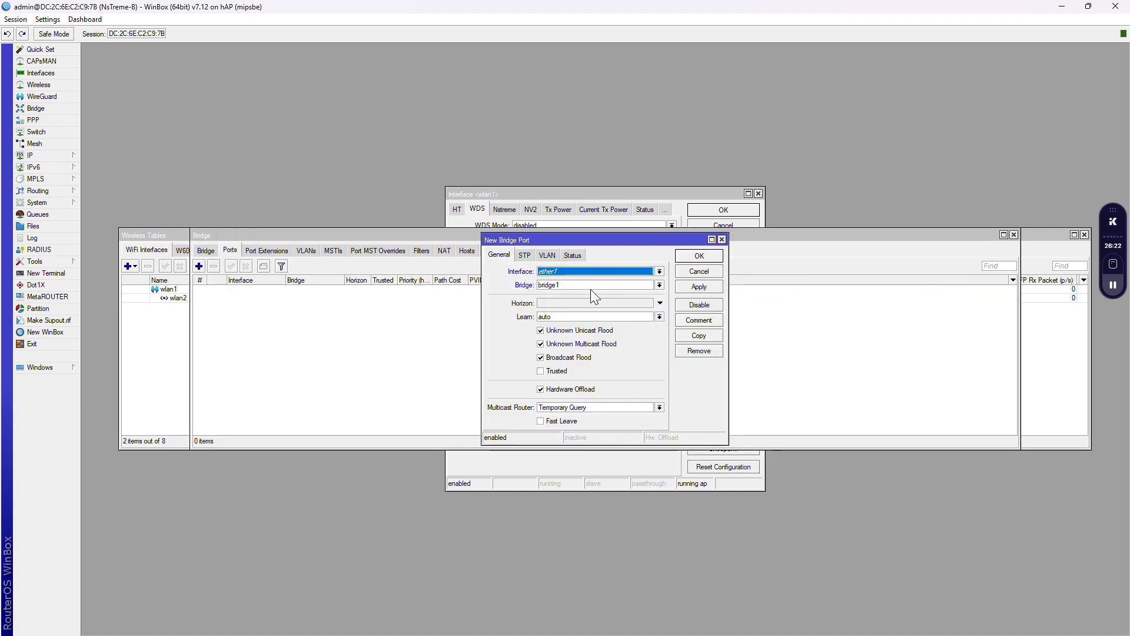
left_click(659, 271)
left_click(568, 340)
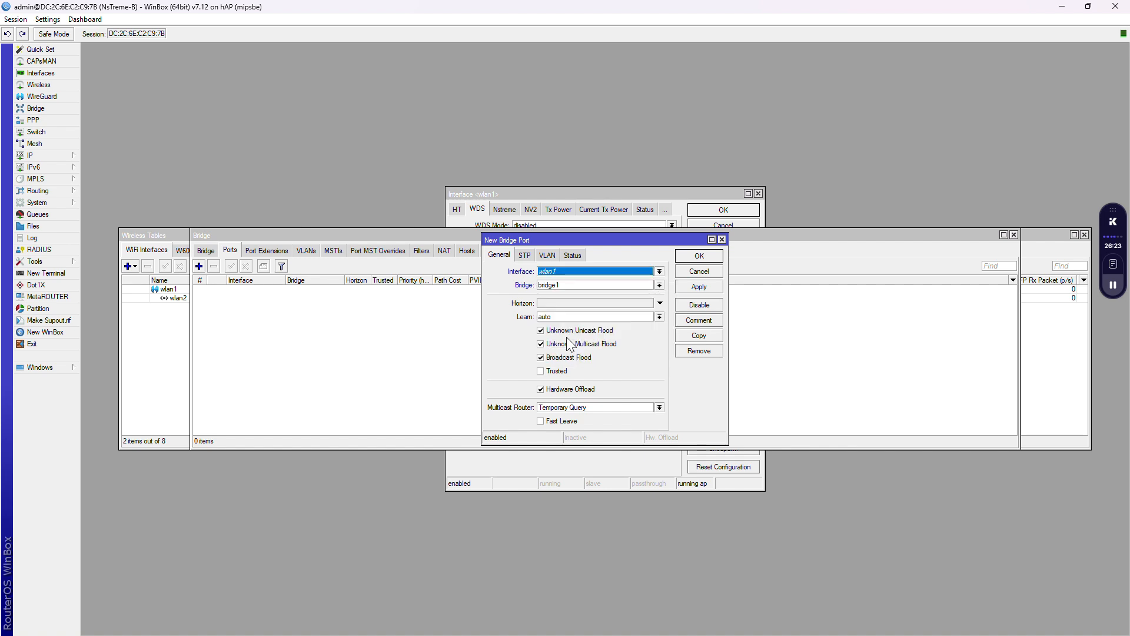
left_click(713, 258)
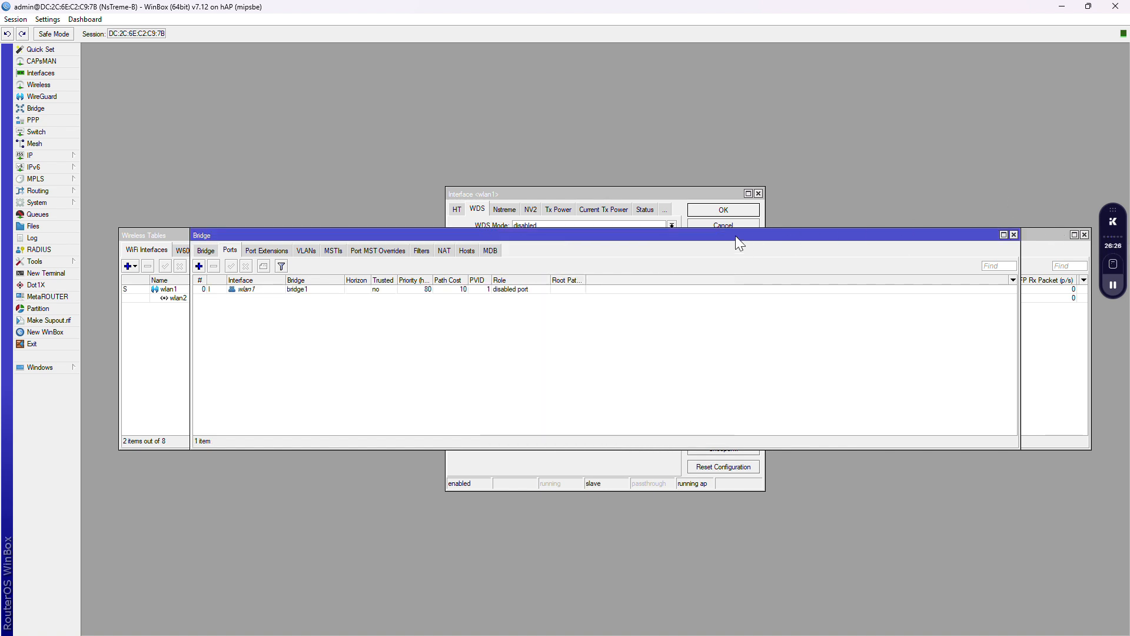
Step: Choose static as wlan1's WDS mode and bridge1 as its WDS default bridge
left_click(705, 193)
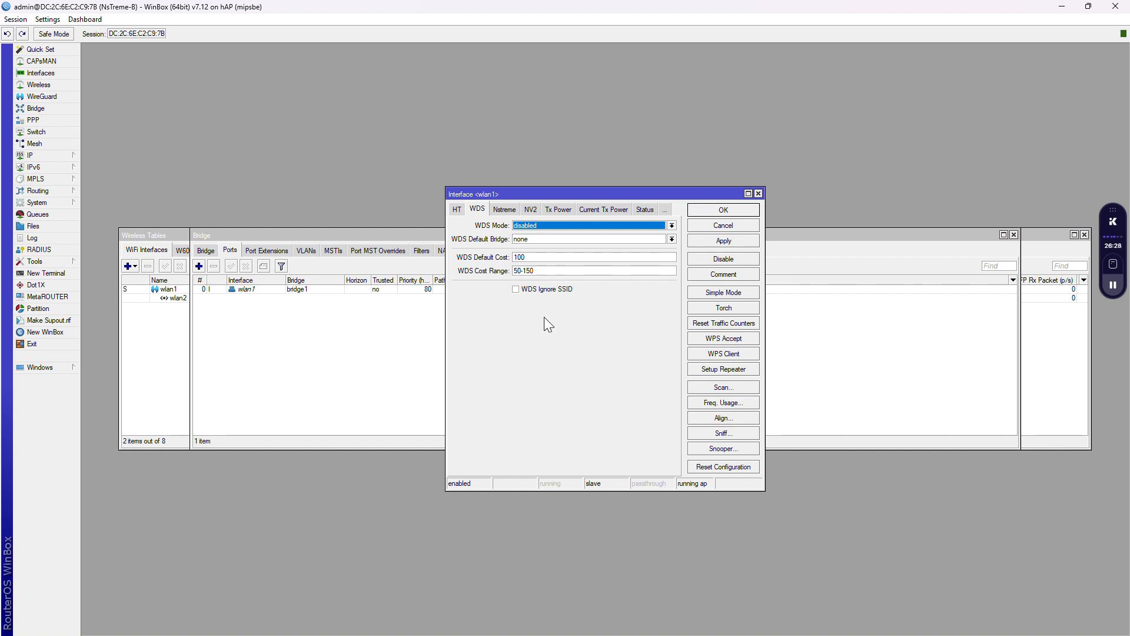
left_click(672, 225)
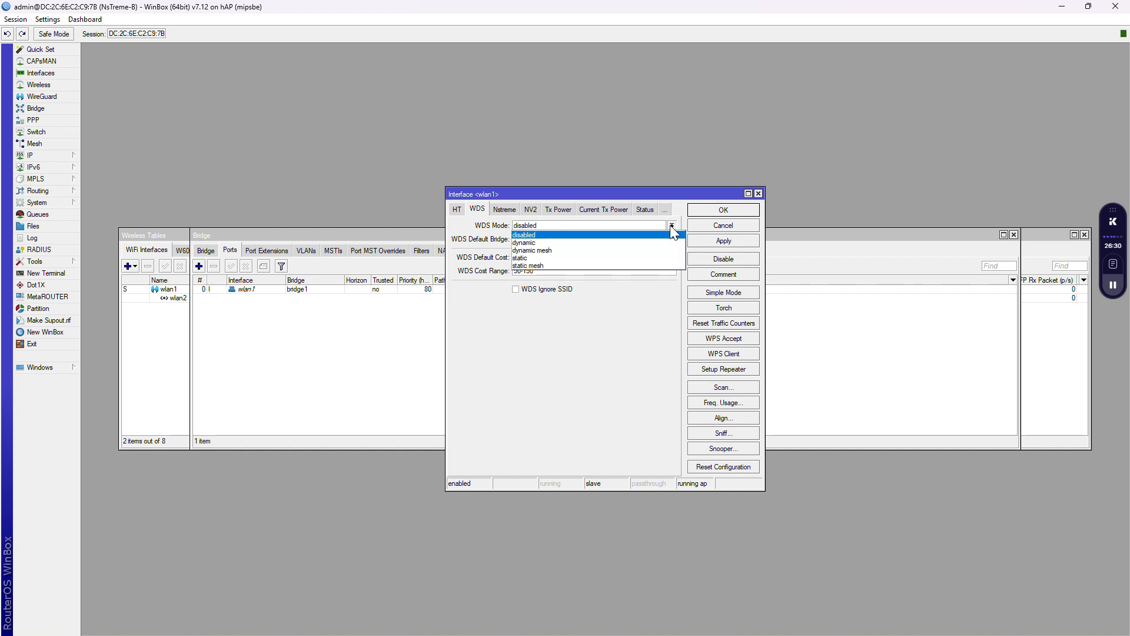
left_click(528, 258)
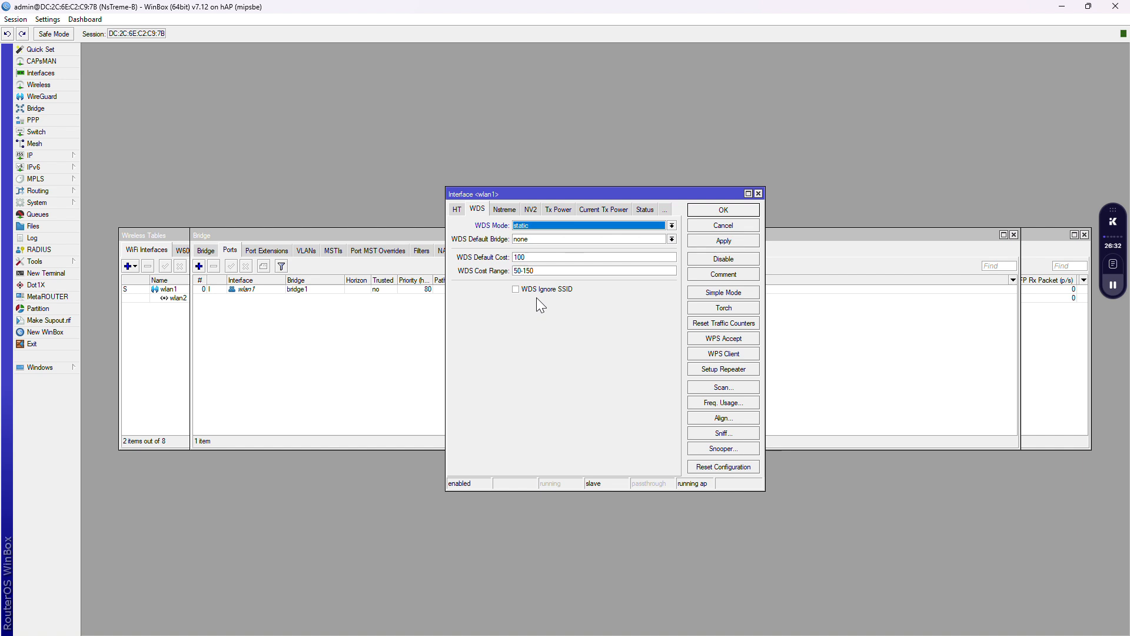
left_click(672, 239)
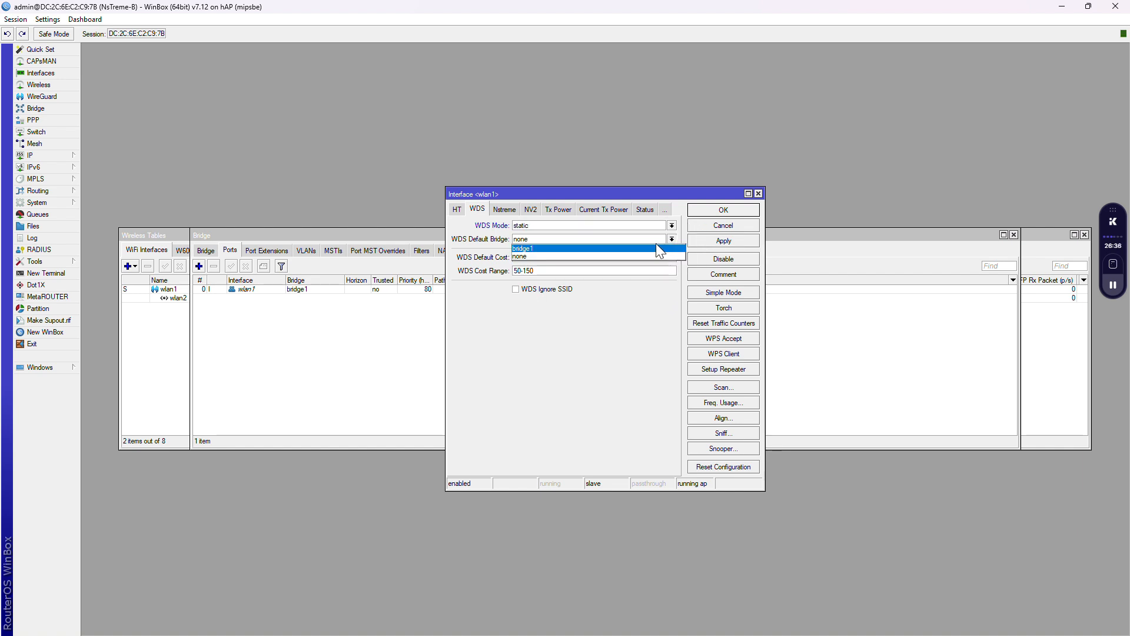
left_click(652, 249)
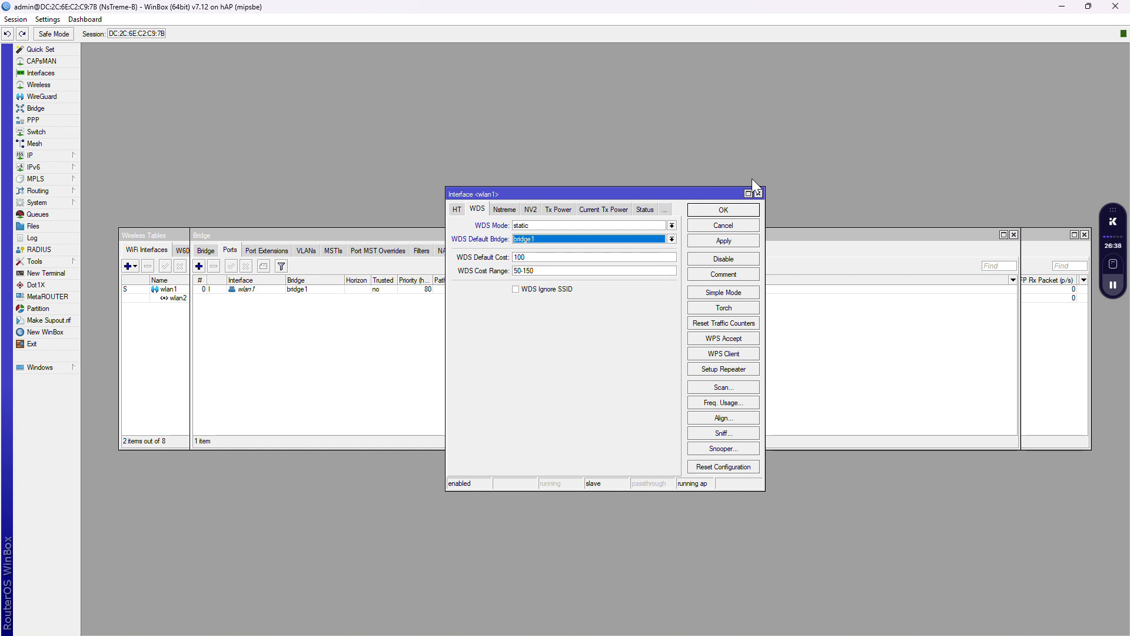
Step: Review wlan1's mode, SSID and radio name in its wireless settings, and close the interface without applying
left_click(457, 207)
left_click(461, 210)
left_click(468, 209)
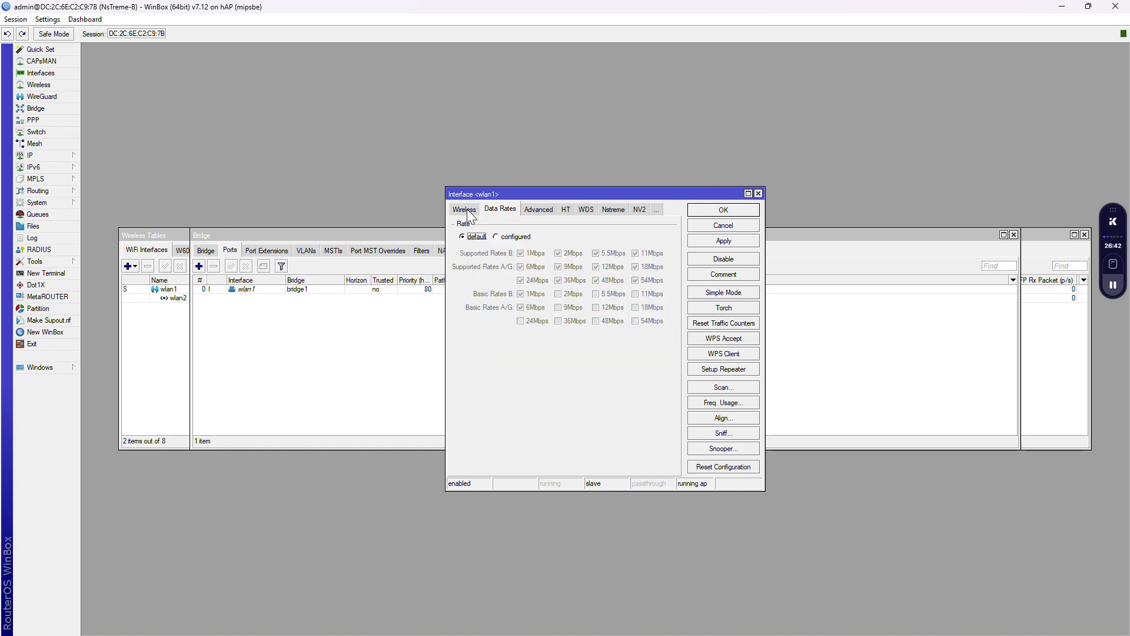
left_click(468, 210)
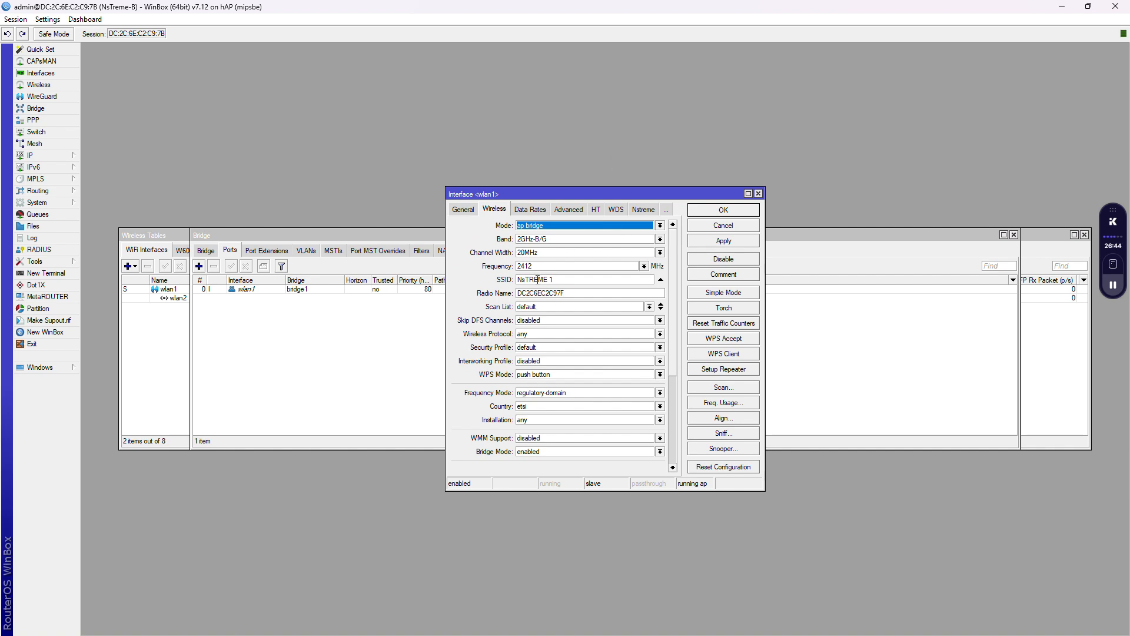
left_click(758, 194)
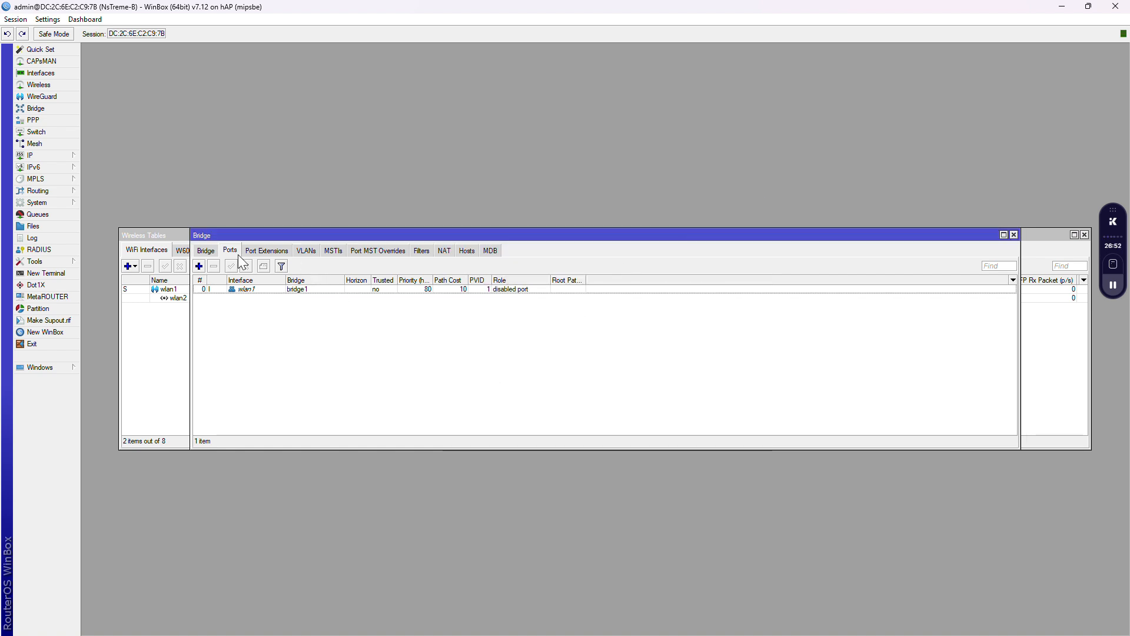
Step: Start a new WDS interface with wlan1 as its master interface and clear its WDS address
left_click(150, 234)
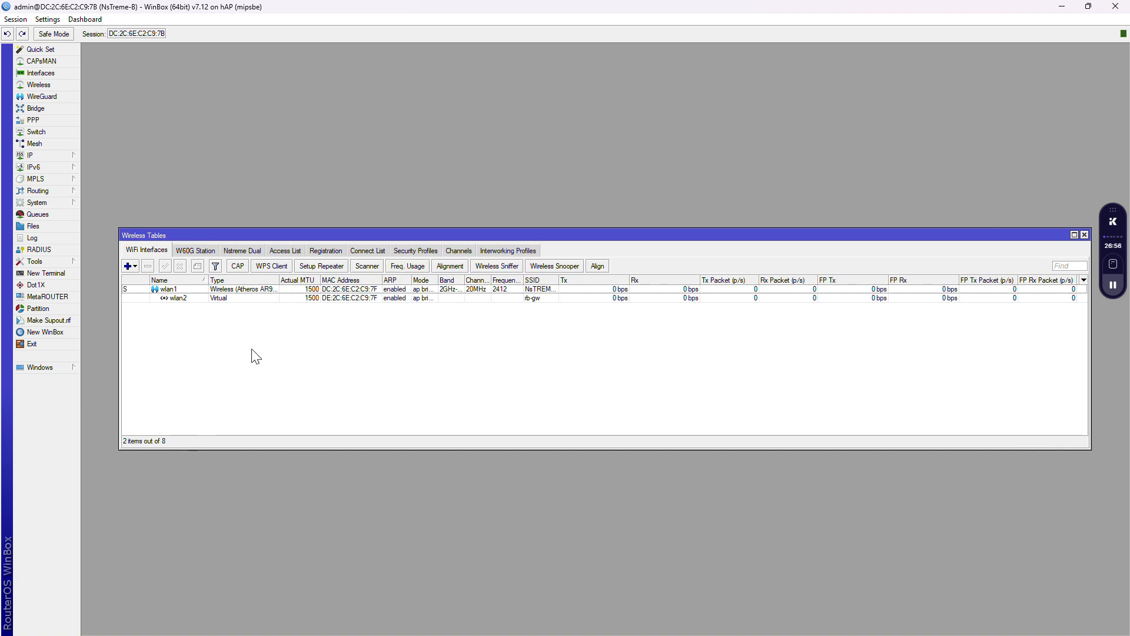
left_click(131, 265)
left_click(157, 293)
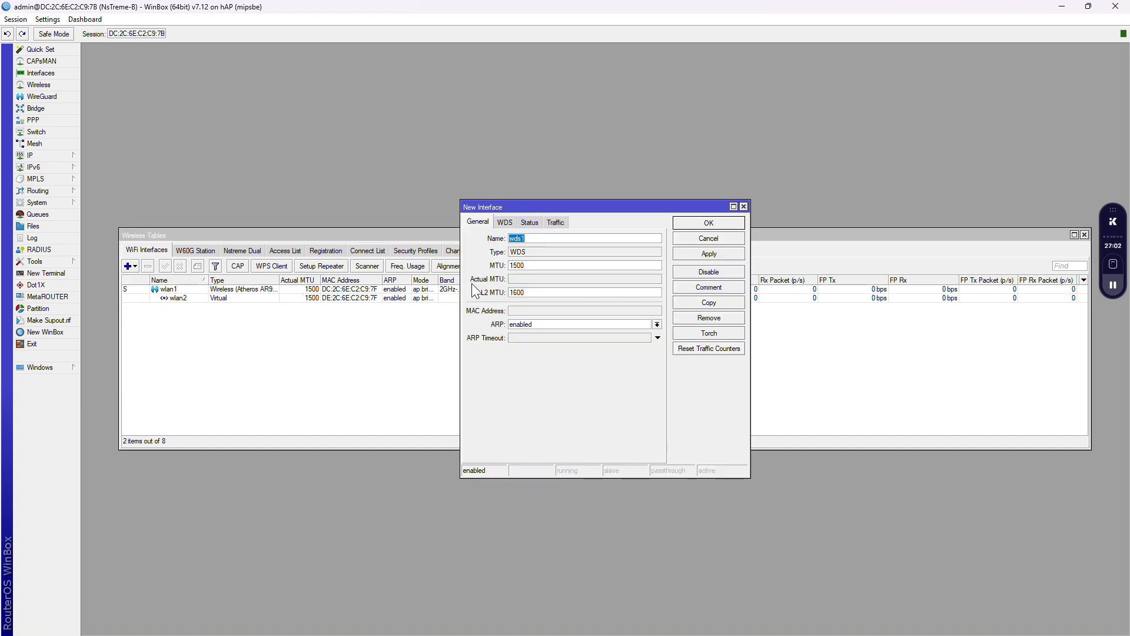
left_click(506, 224)
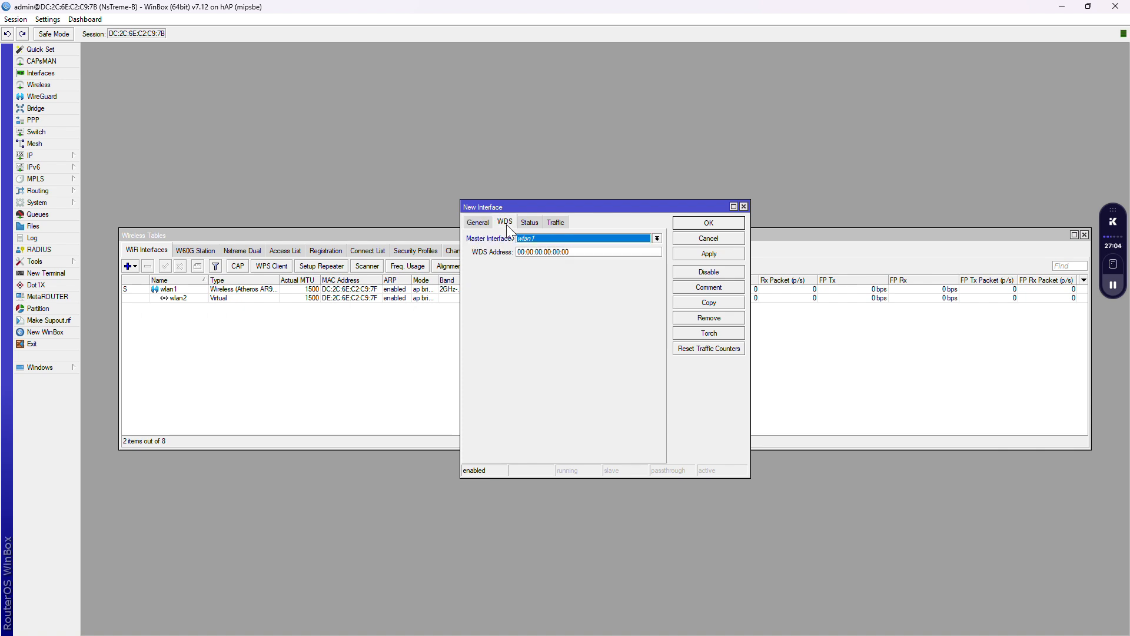
left_click(585, 252)
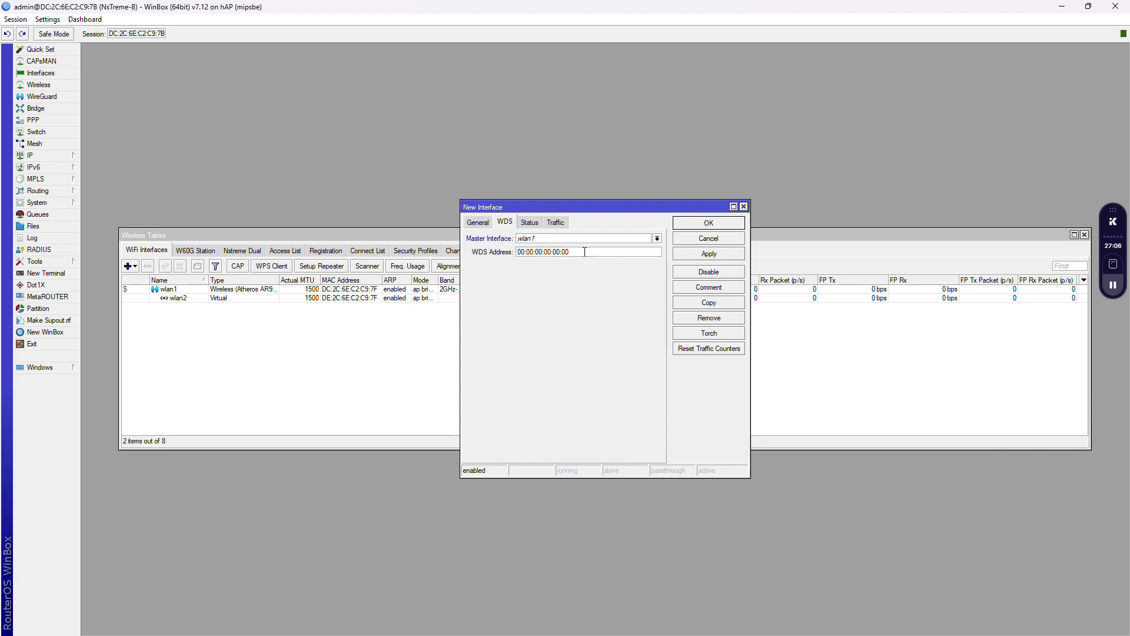
left_click_drag(584, 251, 516, 252)
left_click(656, 238)
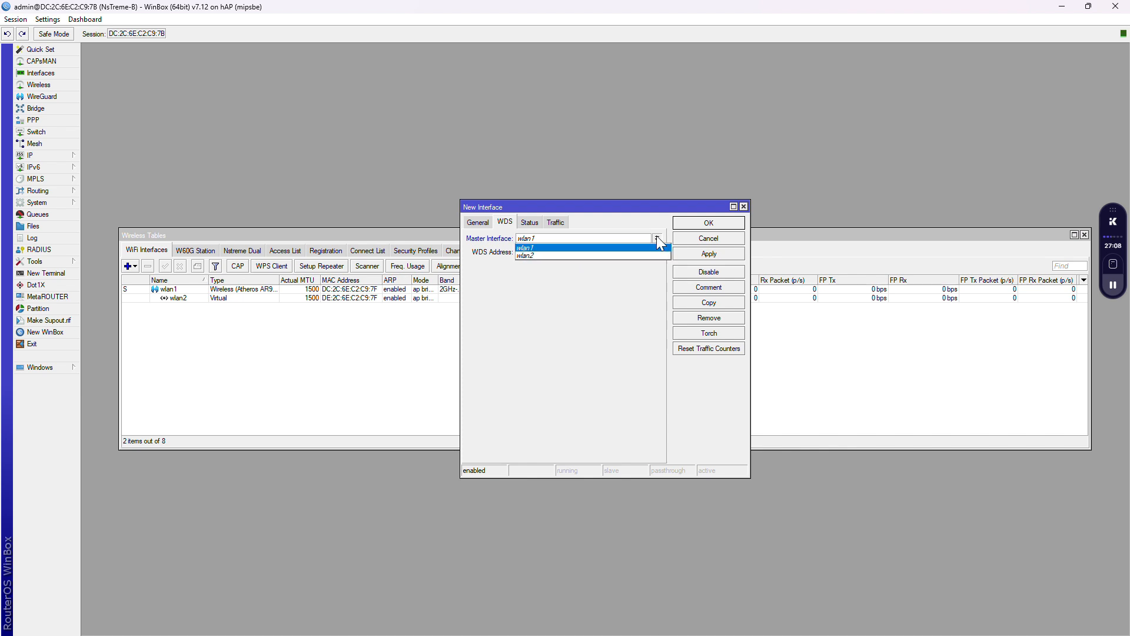
left_click(561, 243)
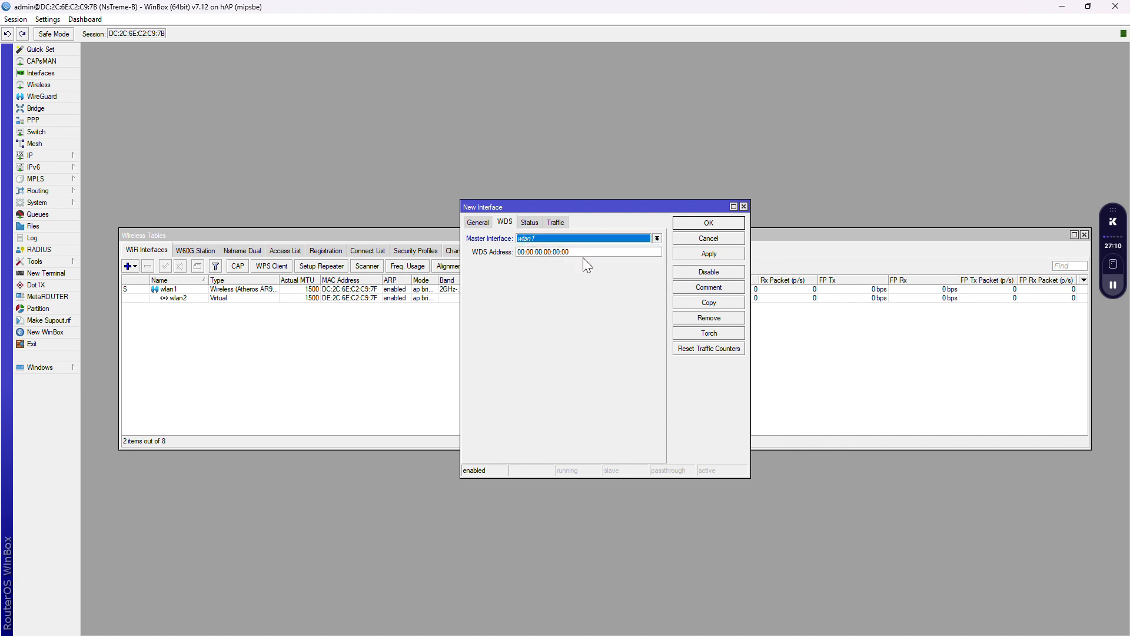
left_click(563, 252)
left_click_drag(578, 252, 516, 252)
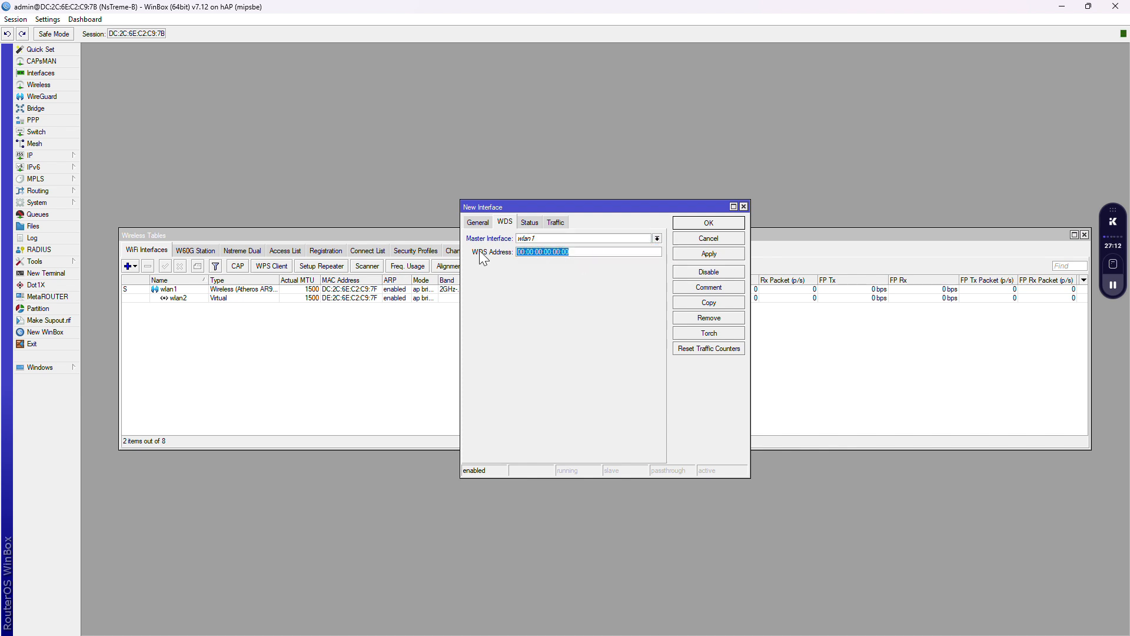
key("BackSpace")
Step: Look up bridge1's MAC address in its interface settings and copy it
left_click(337, 370)
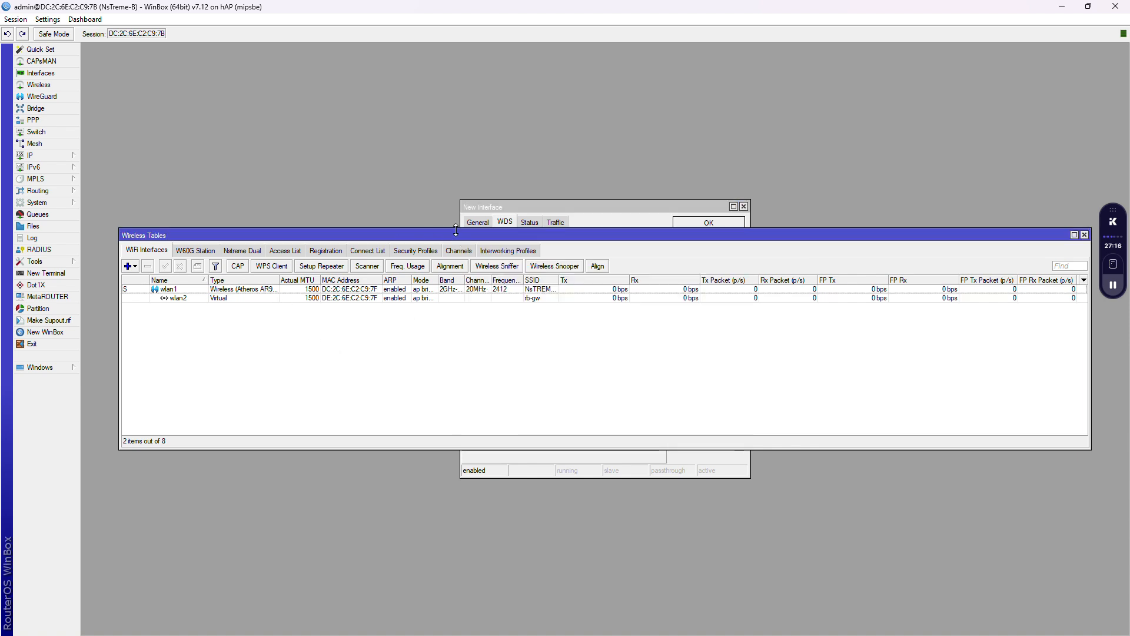
left_click(54, 107)
double_click(253, 289)
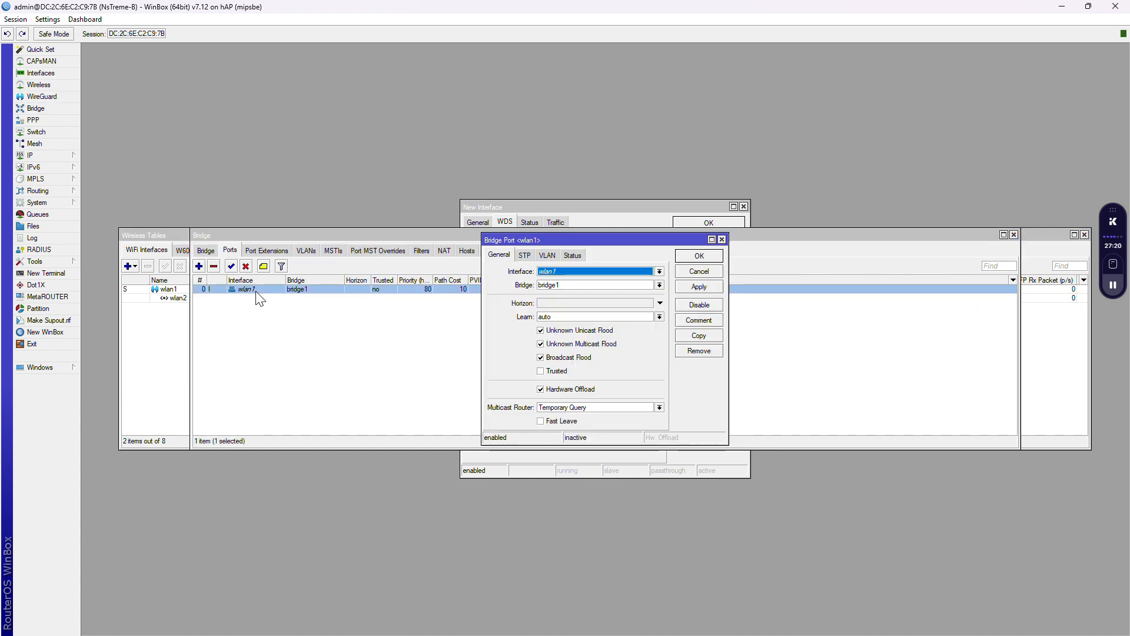
key("Escape")
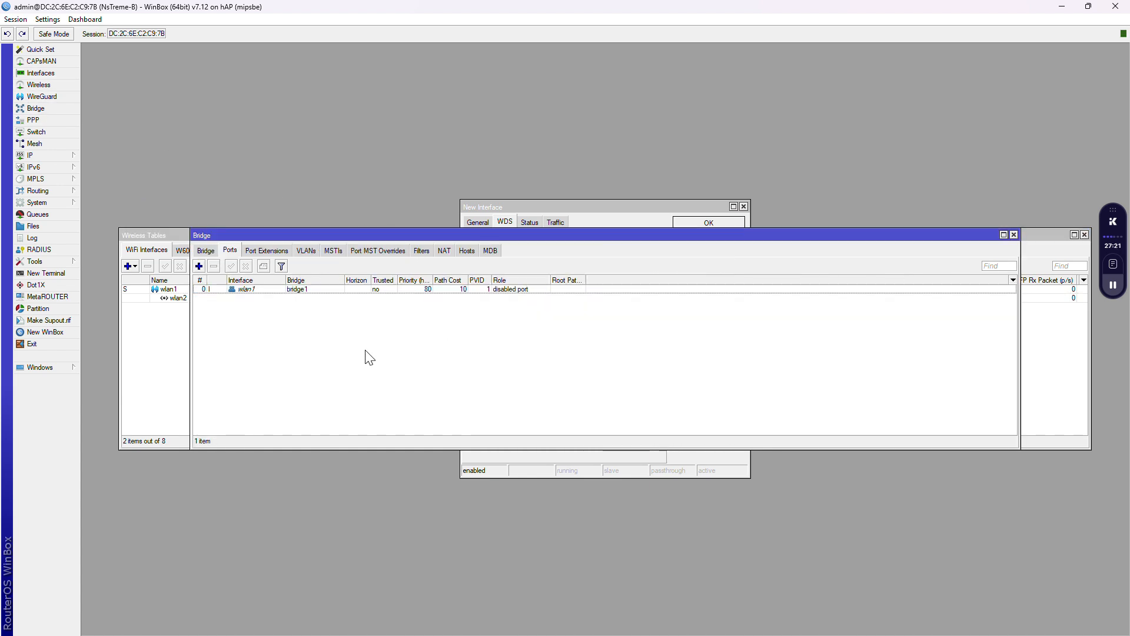
left_click(209, 253)
double_click(411, 290)
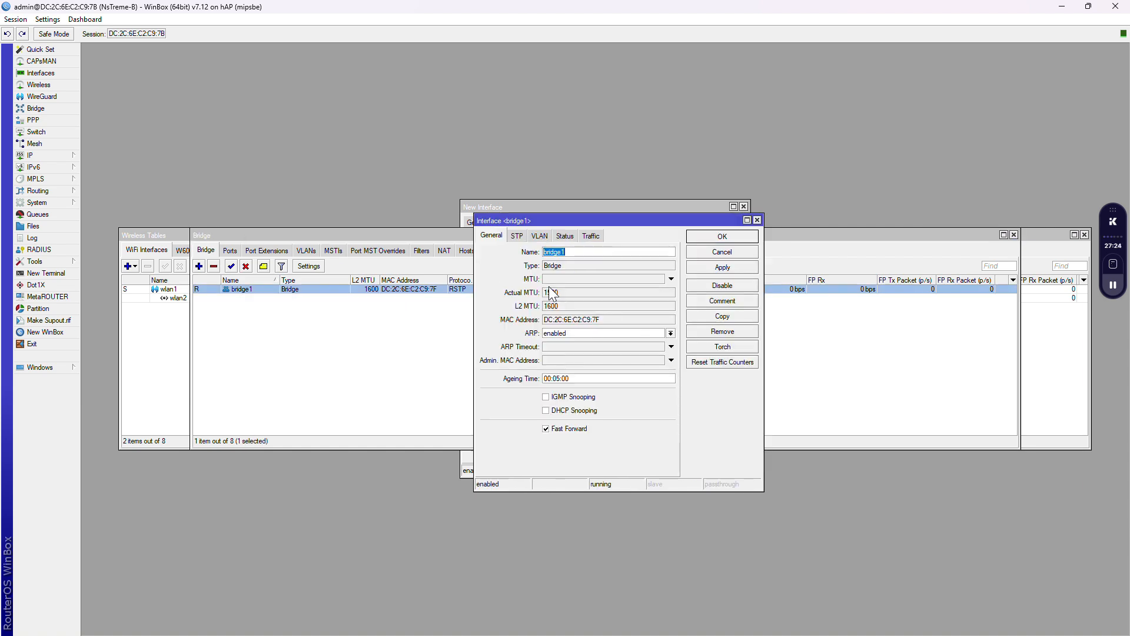
left_click_drag(620, 318, 526, 325)
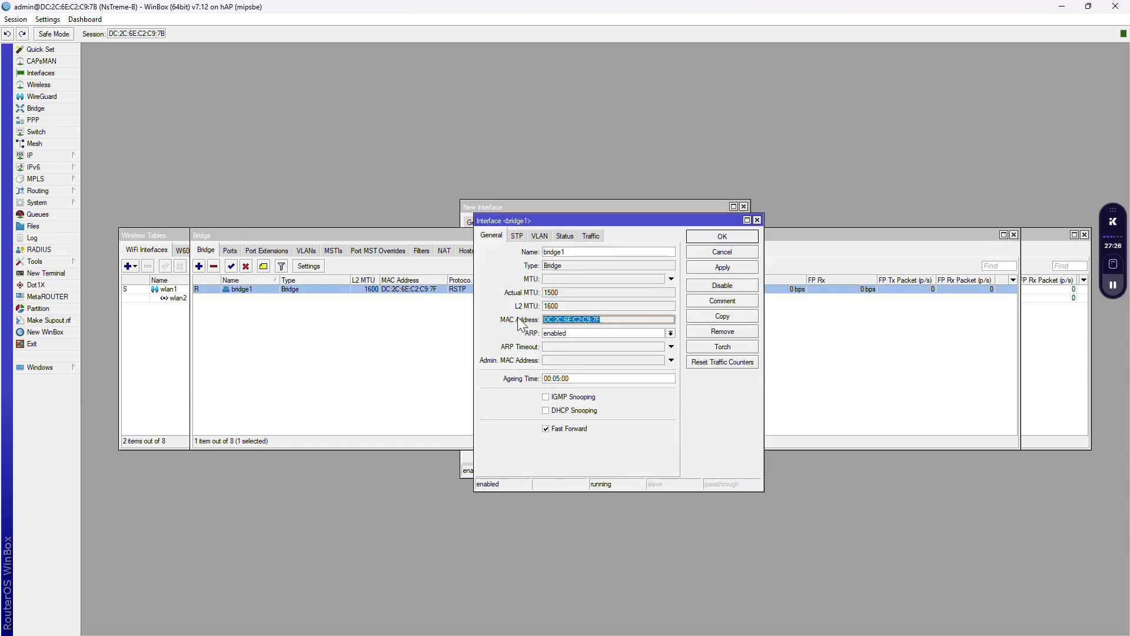
left_click(395, 347)
key("alt+Tab")
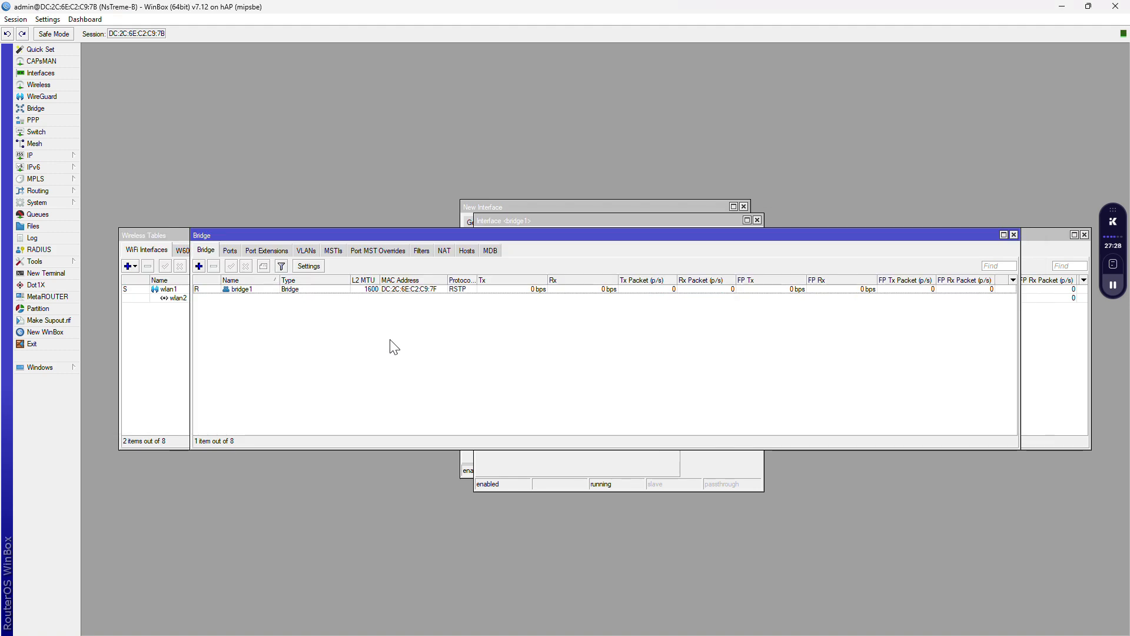
Step: Set the new interface's WDS address to DC:2C:6E:C2:C9:7F, create the interface, and close bridge1's settings
left_click(478, 209)
left_click(527, 251)
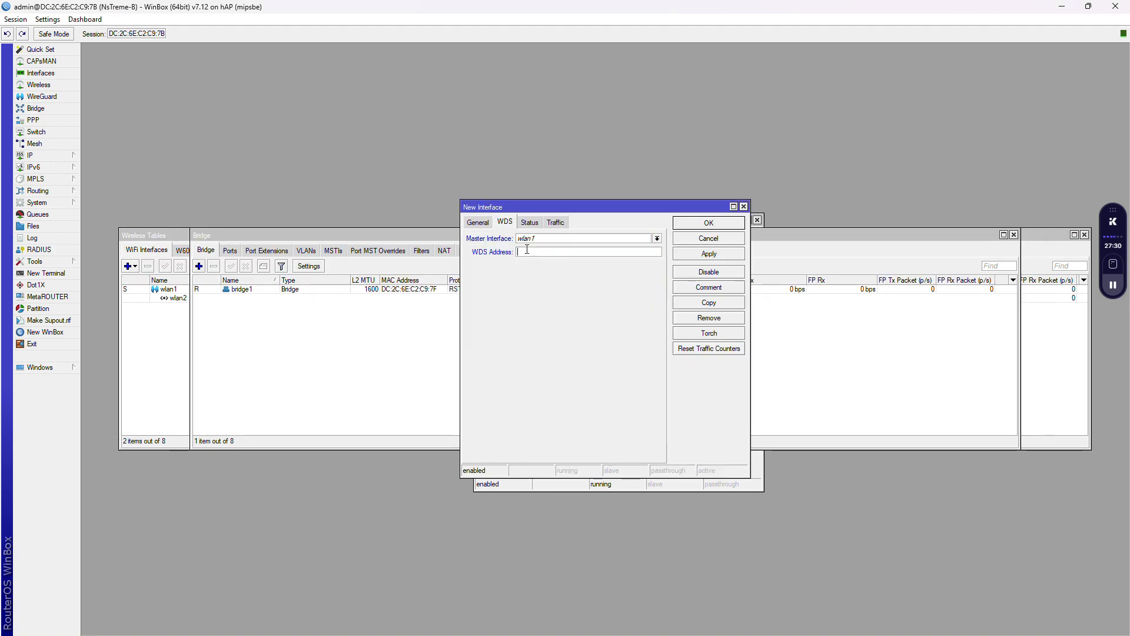
left_click(703, 223)
left_click(698, 222)
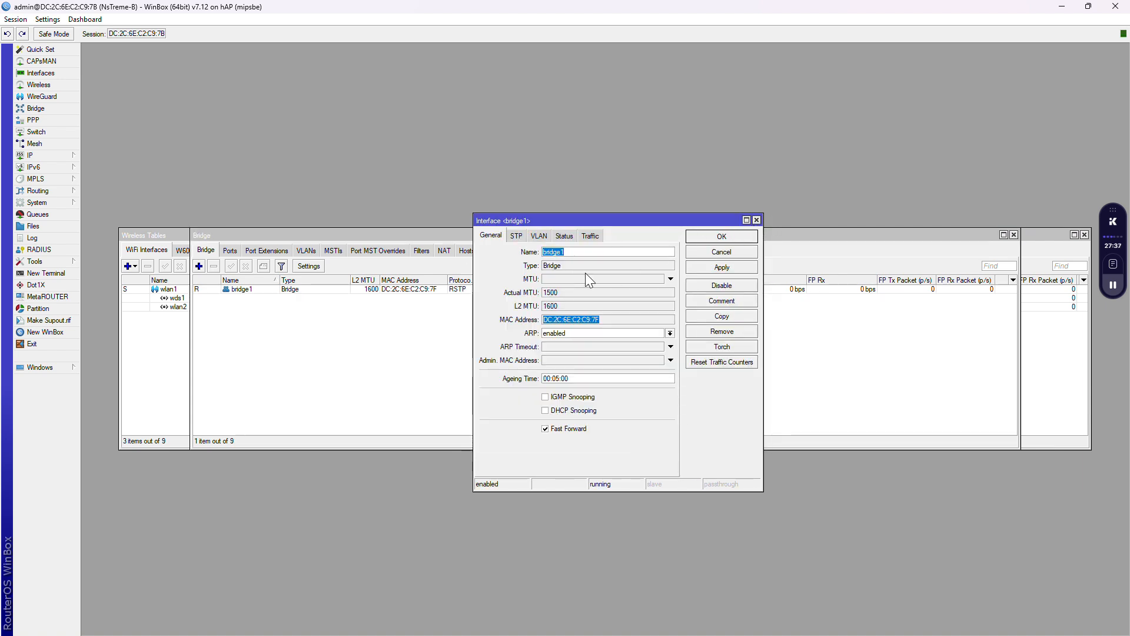
left_click(757, 219)
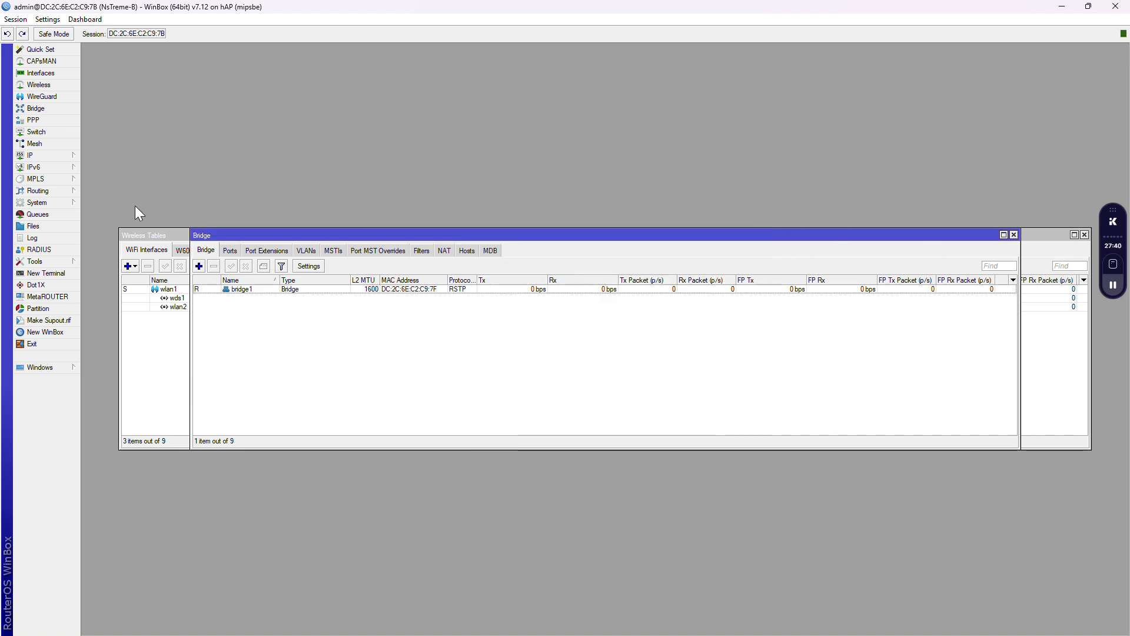
Step: Check the master interface and WDS address in wds1's WDS settings
left_click(140, 235)
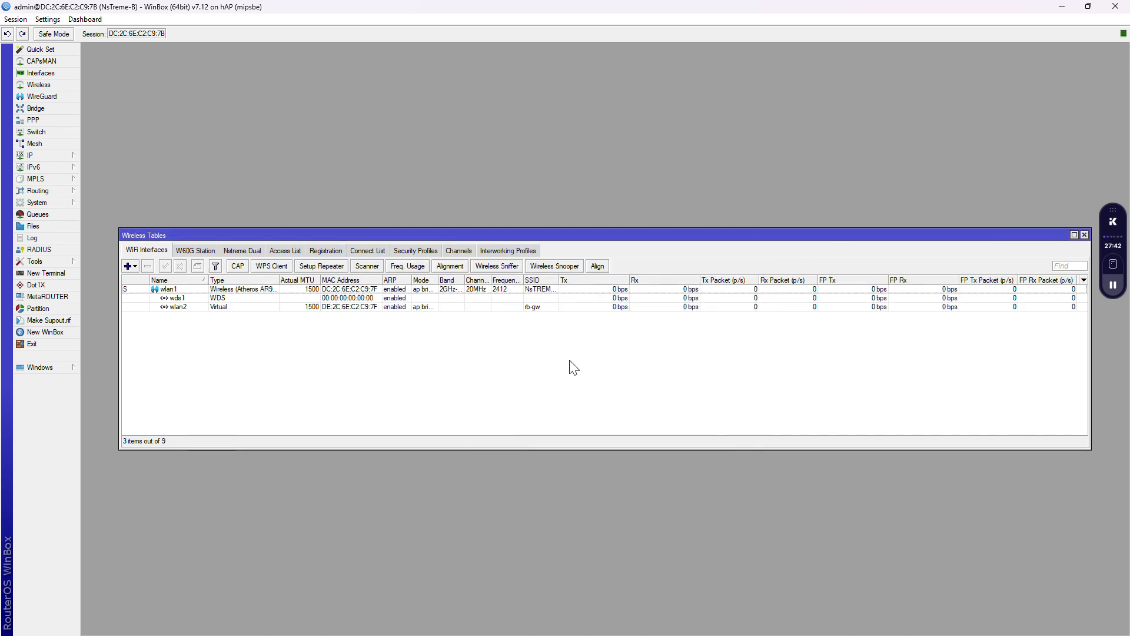
left_click(323, 298)
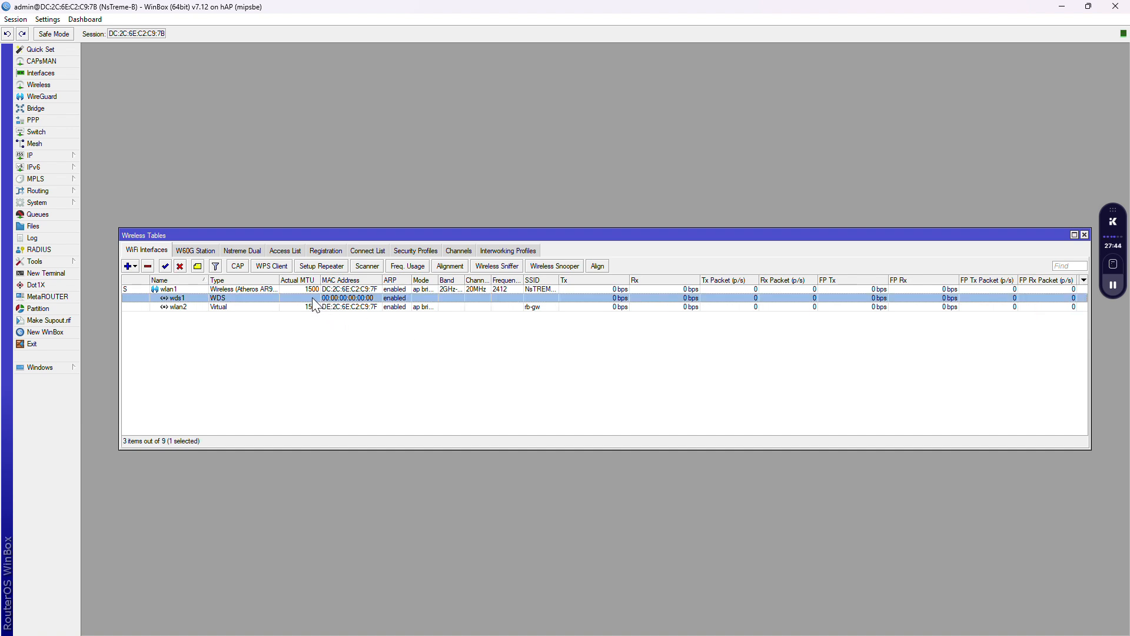
double_click(337, 298)
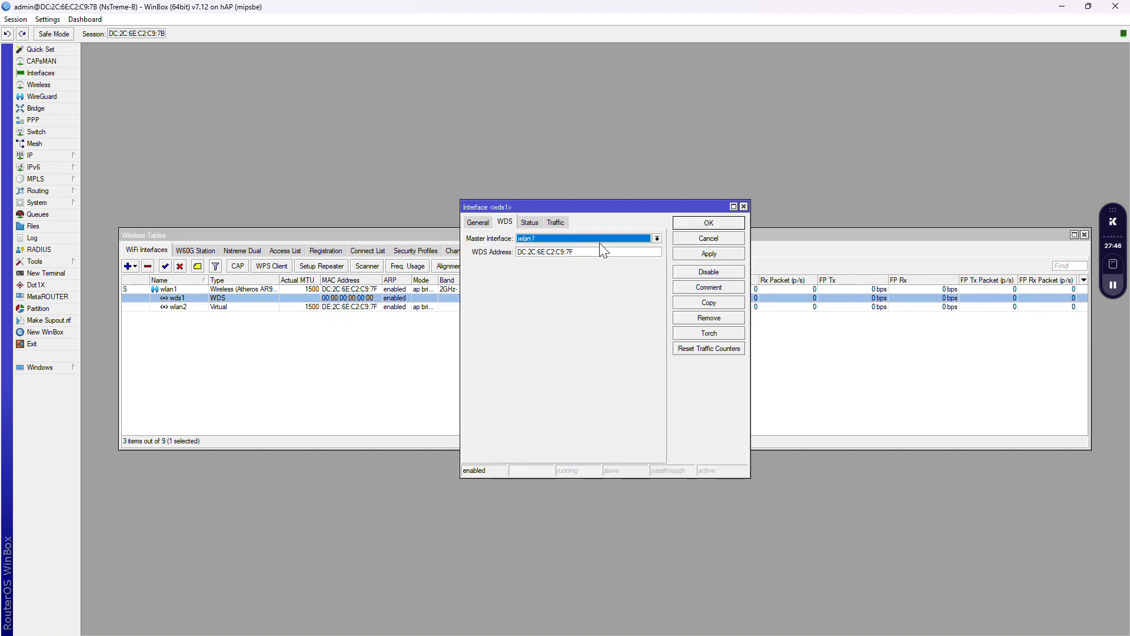
left_click(584, 257)
key("ctrl+a")
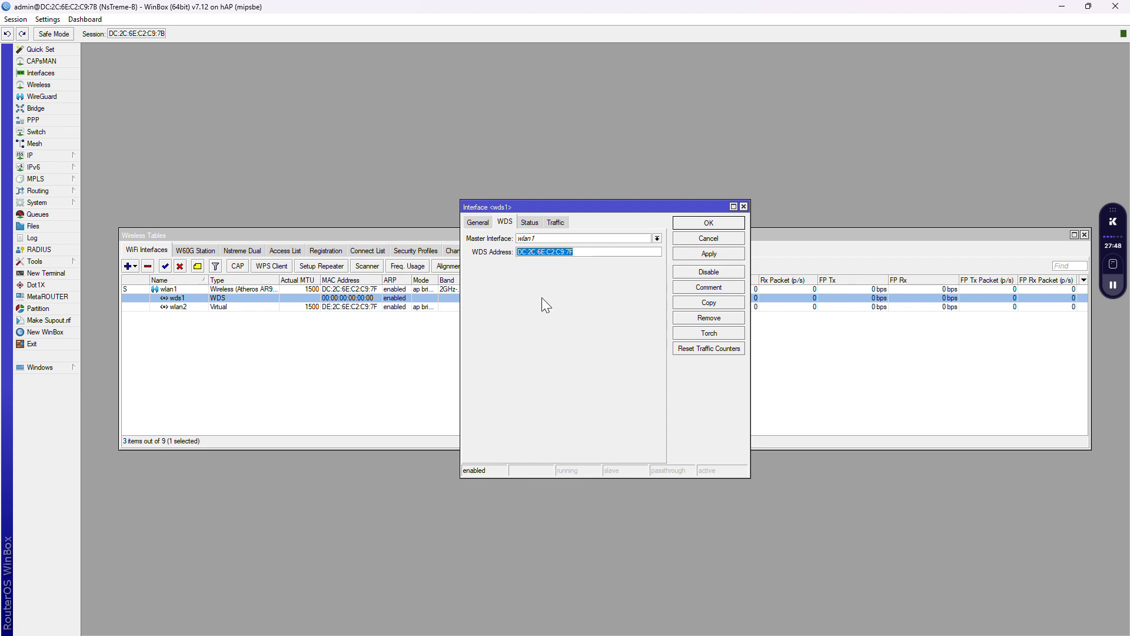
left_click(381, 340)
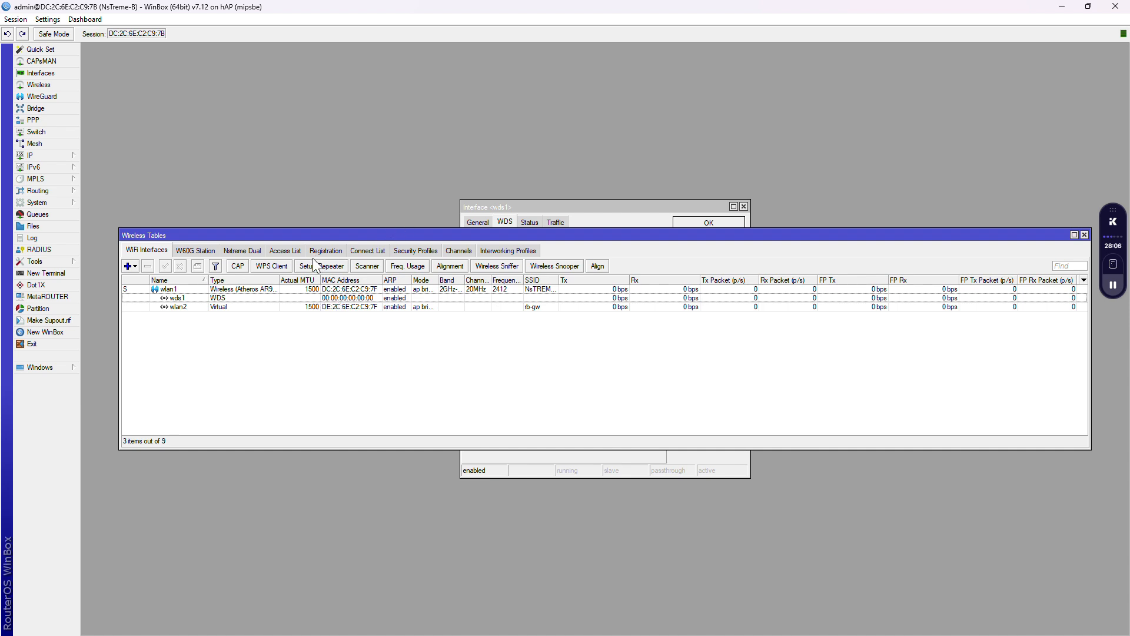
Step: Try station wds as wlan1's wireless mode, review its SSID, and close the interface without applying
double_click(168, 290)
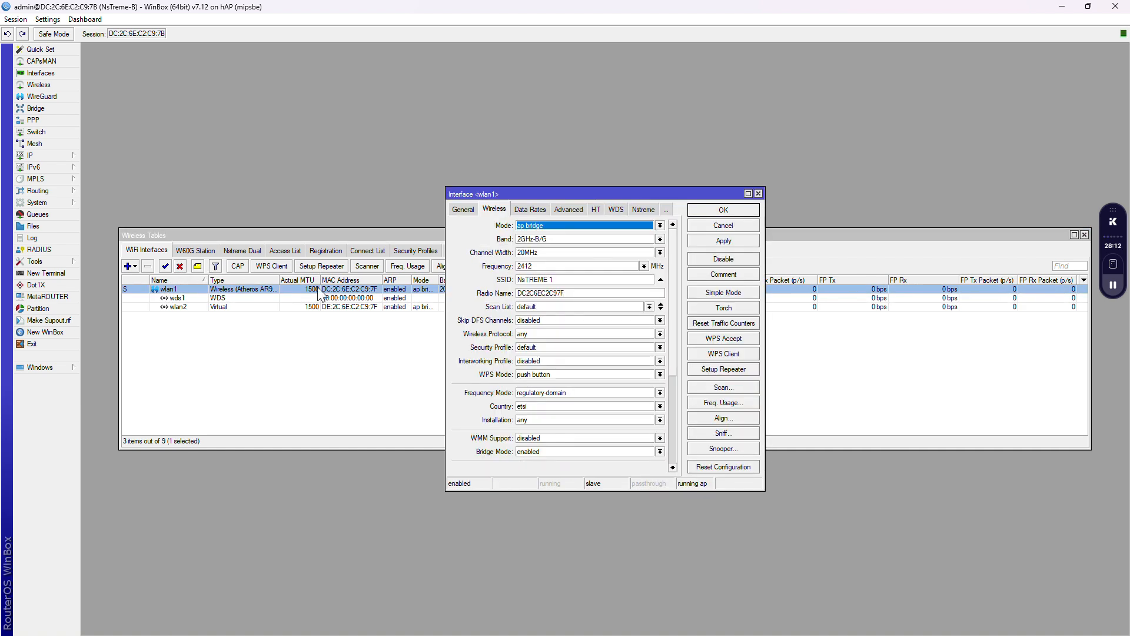
left_click(660, 225)
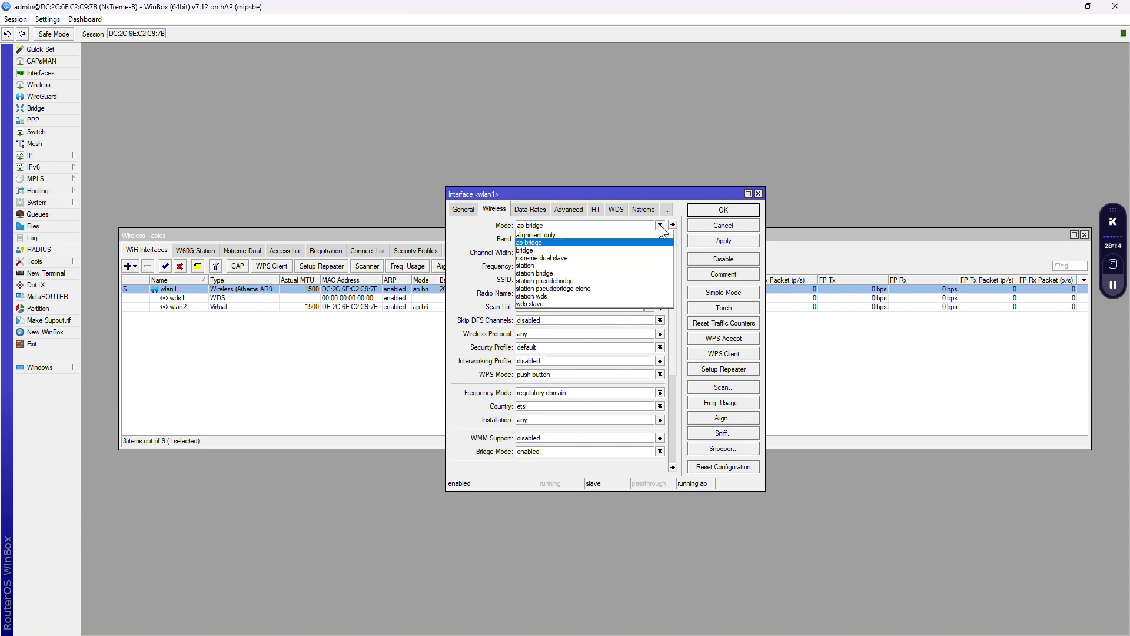
left_click(538, 297)
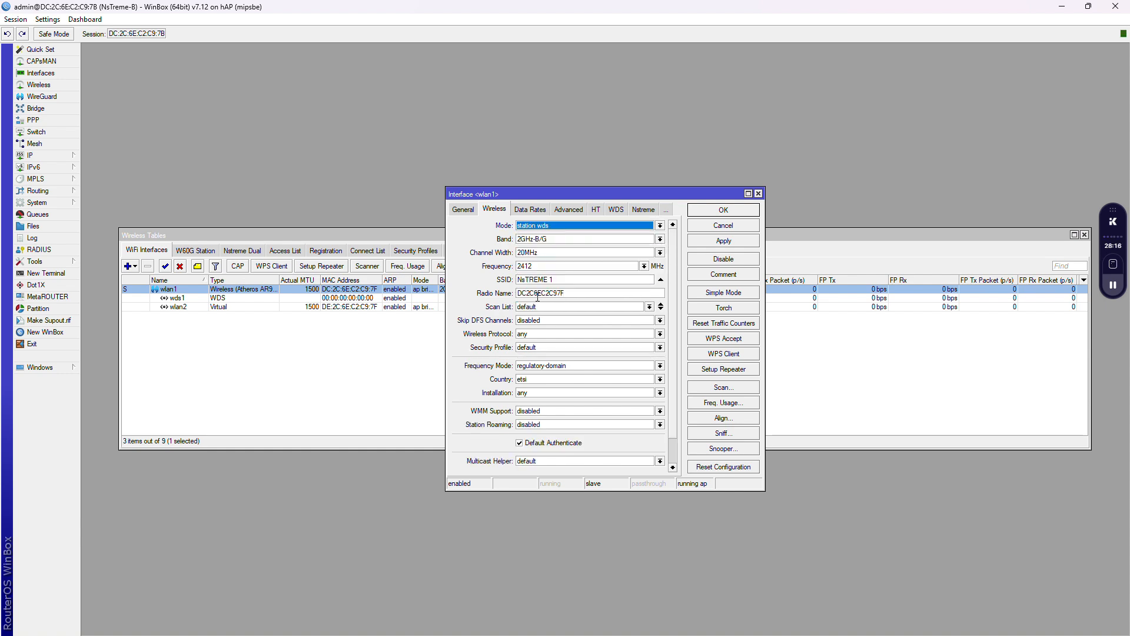
left_click(564, 281)
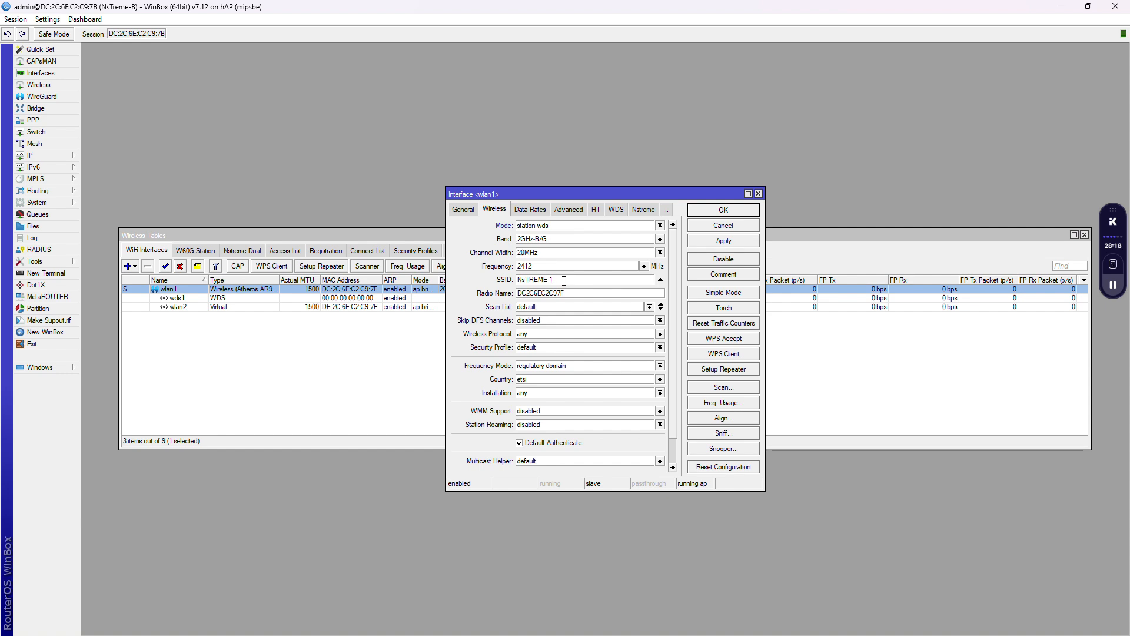
left_click_drag(564, 280, 459, 293)
left_click(759, 194)
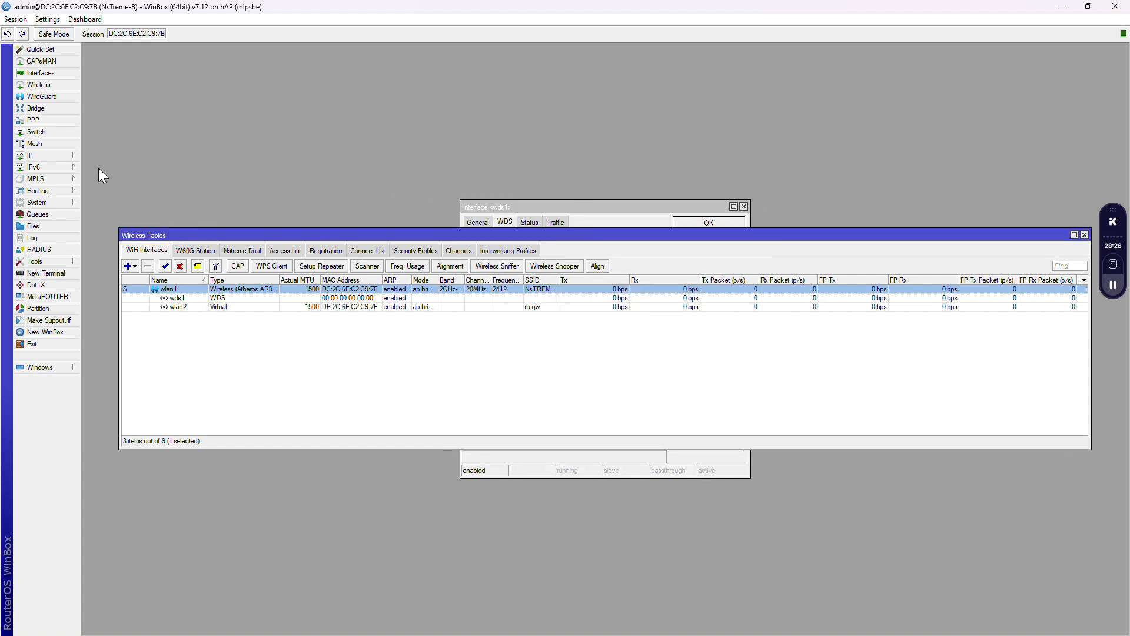
Step: Create a second bridge named bridge2 with default settings
left_click(37, 108)
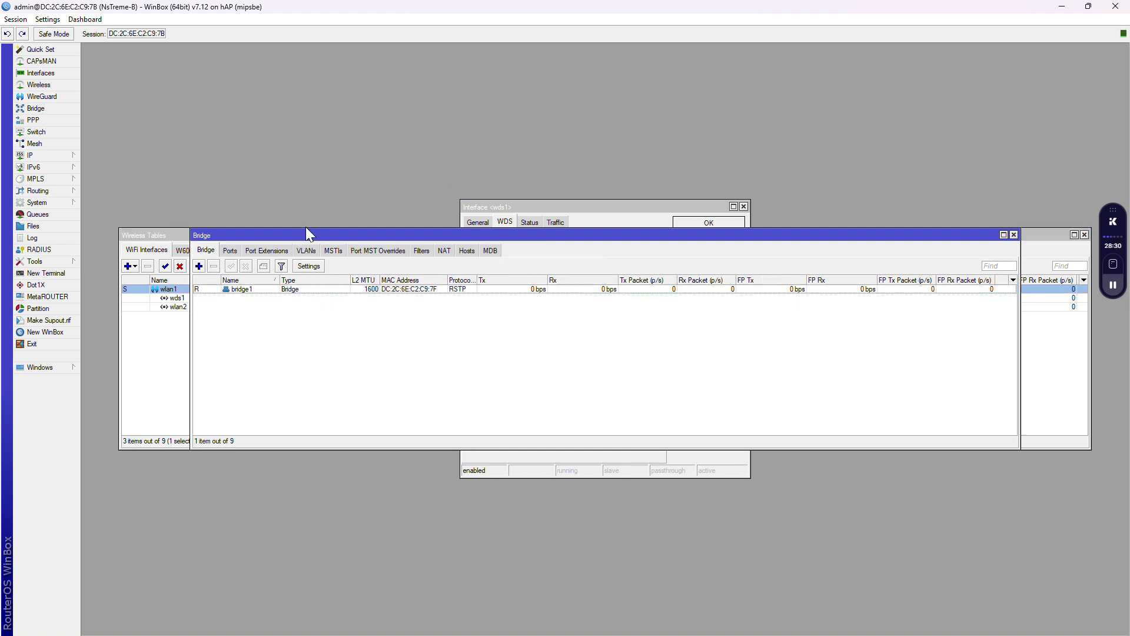
left_click(199, 266)
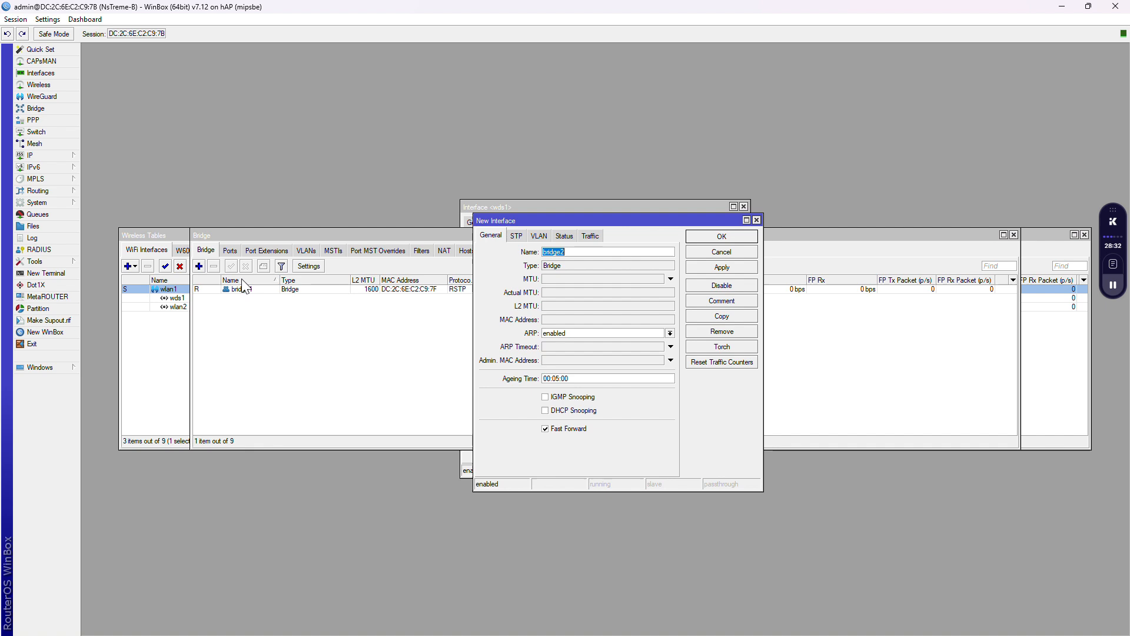
left_click(574, 267)
left_click(720, 237)
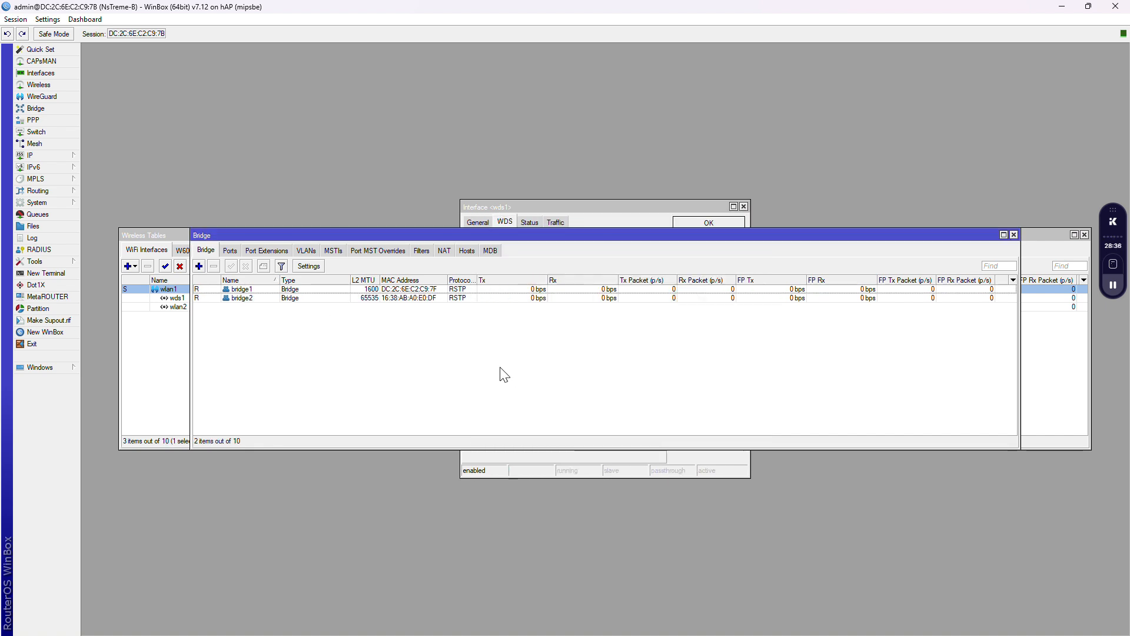
Step: Add wds1 as a bridge port on bridge2 and close the bridge settings
left_click(230, 251)
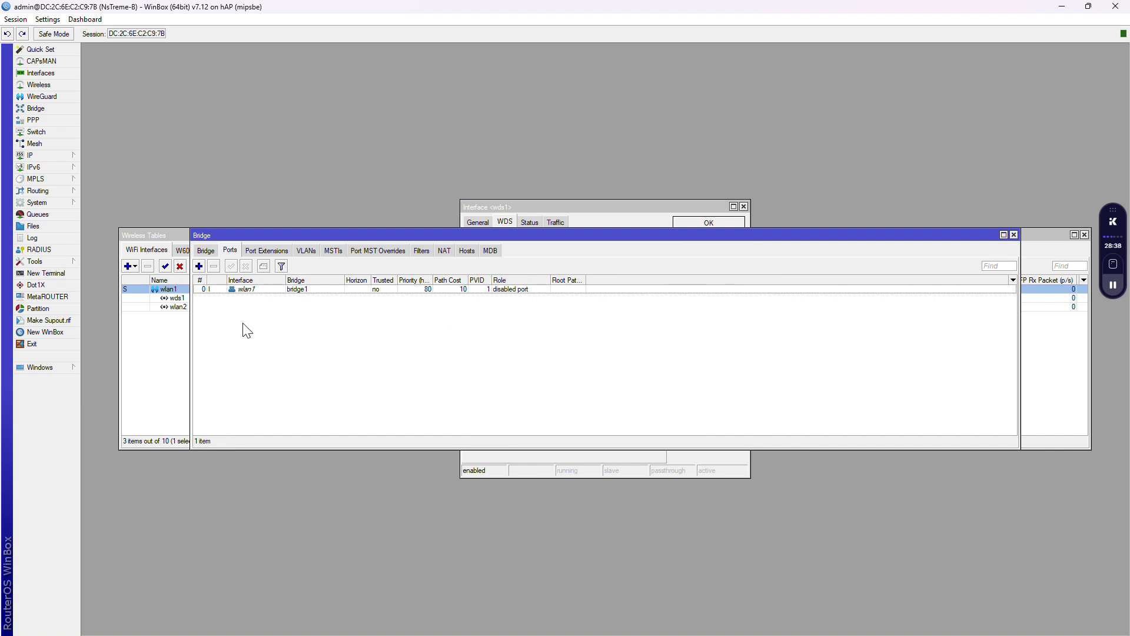
left_click(199, 266)
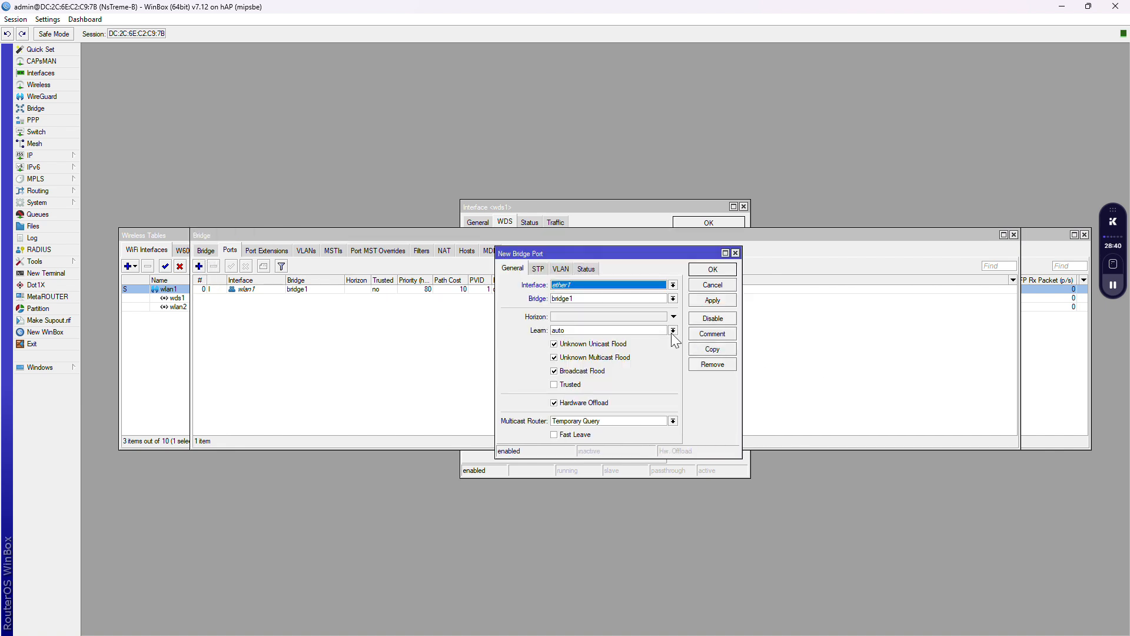
left_click(673, 286)
left_click(571, 378)
left_click(673, 286)
left_click(563, 359)
left_click(673, 298)
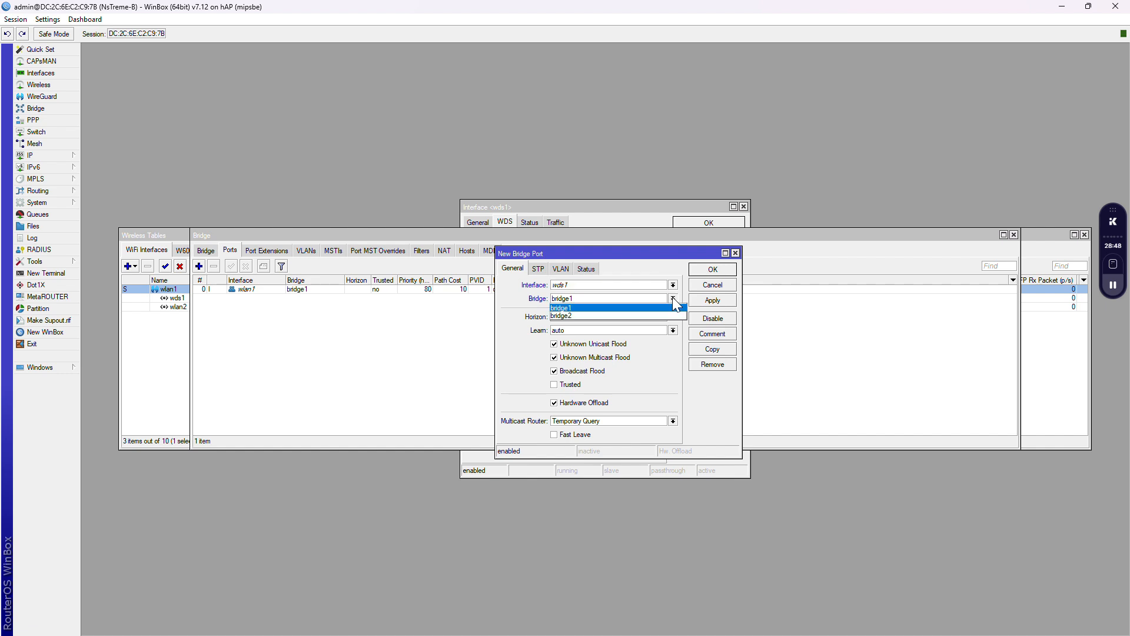
left_click(648, 315)
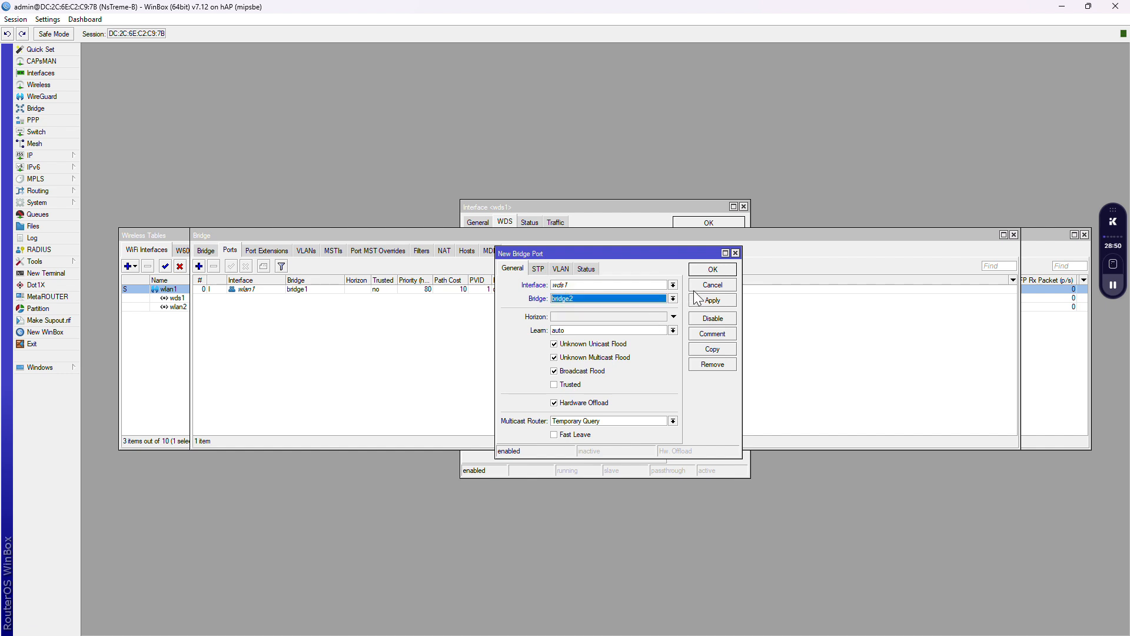
left_click(706, 270)
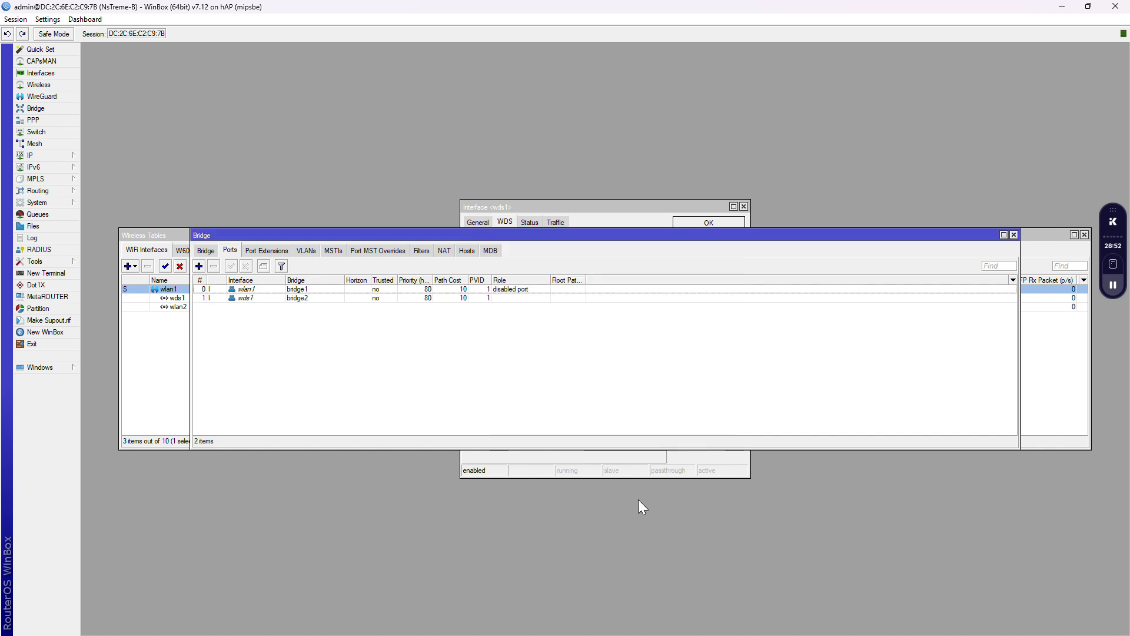
left_click(1015, 234)
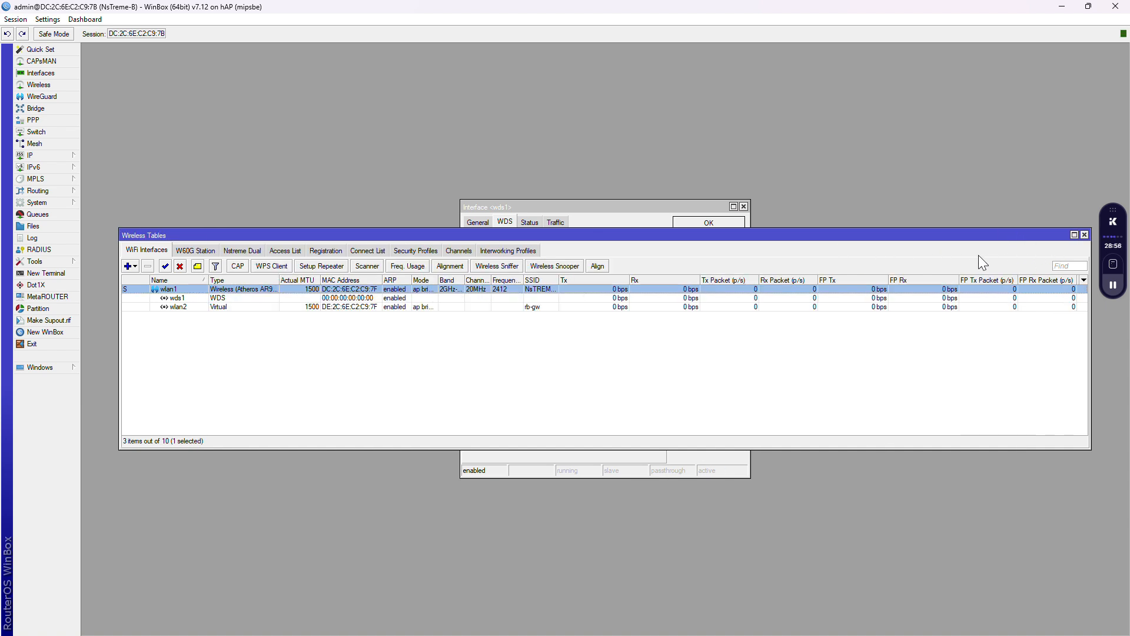
left_click(213, 333)
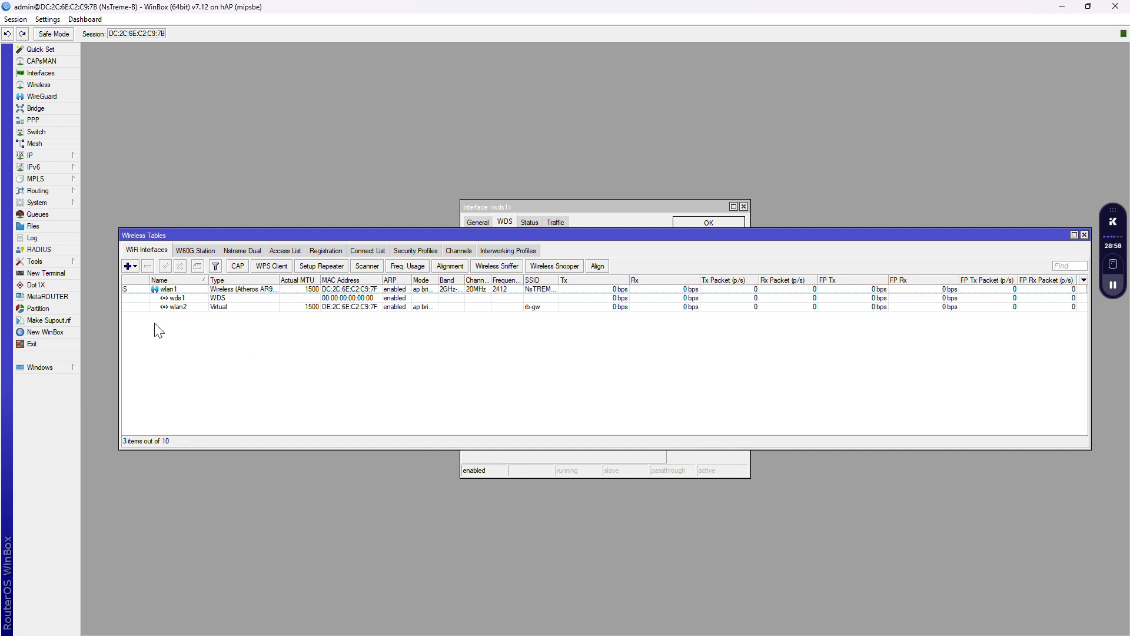
left_click(133, 266)
left_click(152, 298)
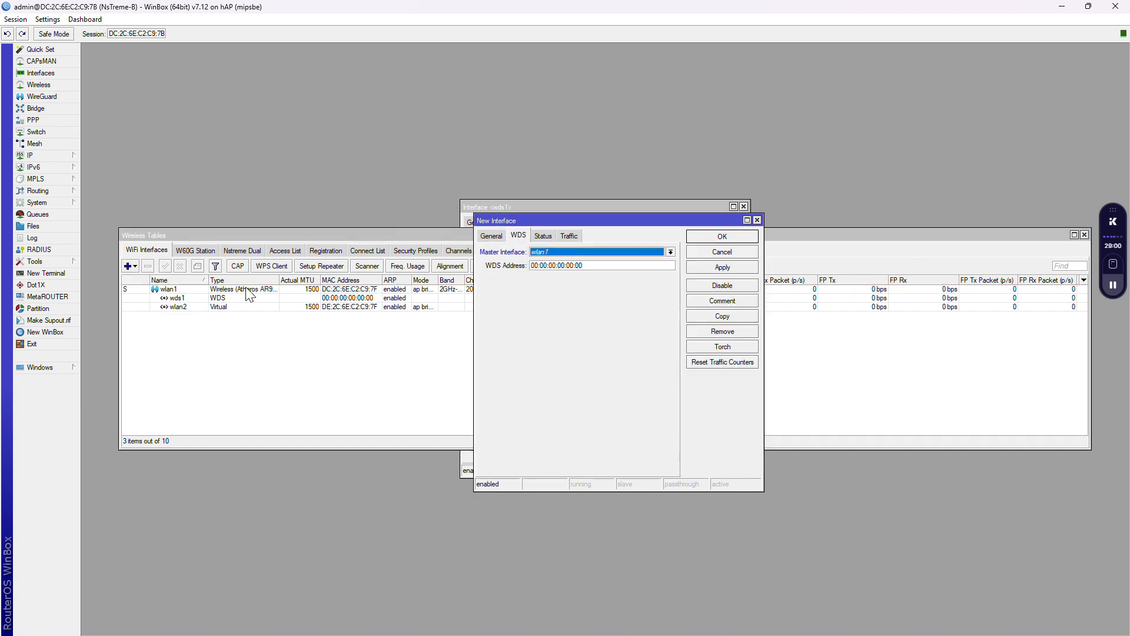
left_click(218, 318)
Step: Try to change the WDS mode in wlan1's WDS settings
double_click(189, 292)
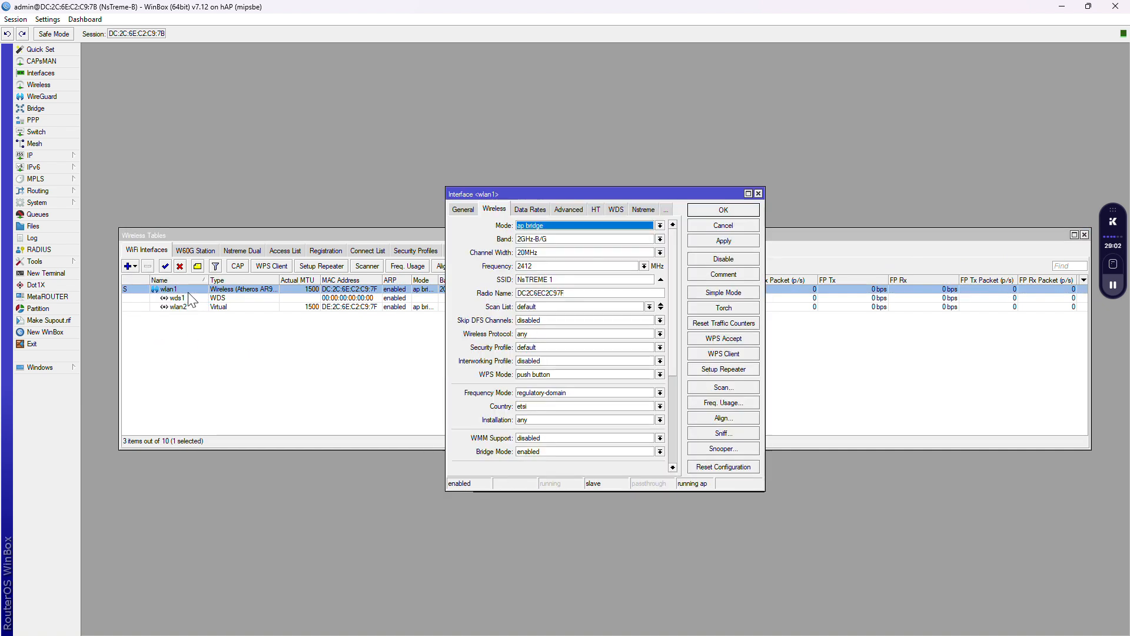
left_click(617, 209)
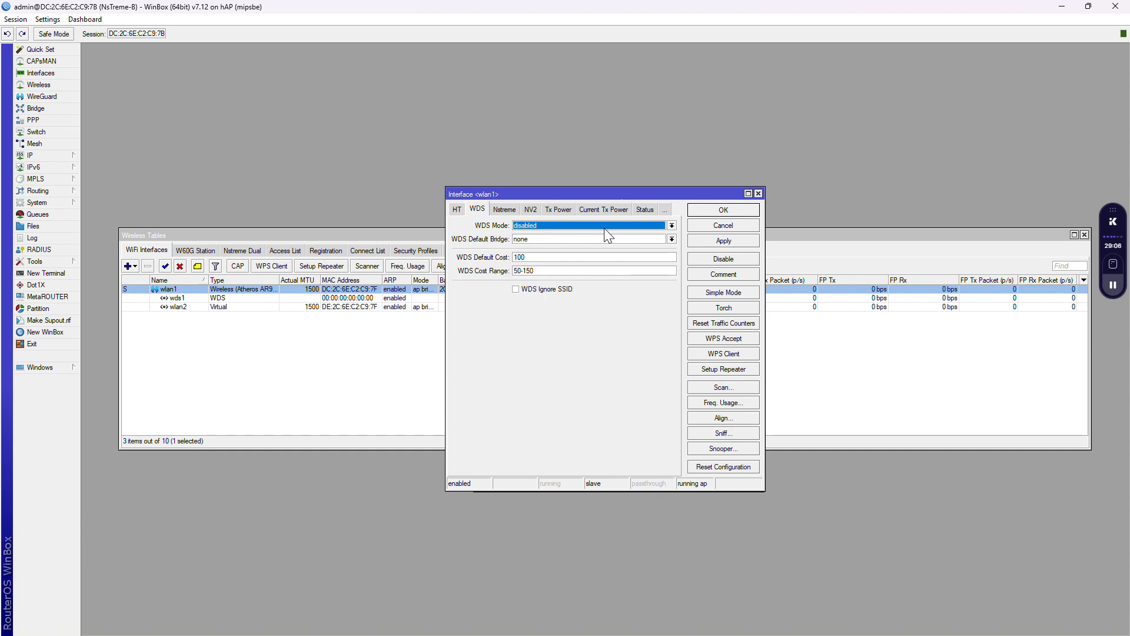
left_click(595, 227)
left_click(545, 265)
Step: Cancel the automatic reconnection and connect again to the discovered NsTreme-B router with the admin login
key("alt+Tab")
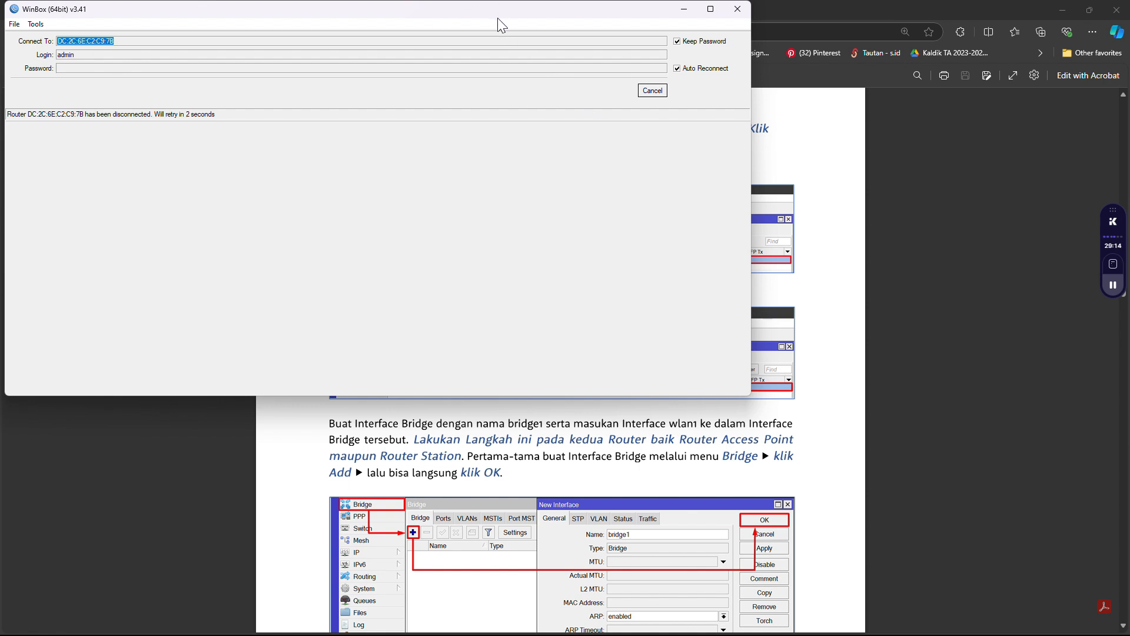
left_click(652, 93)
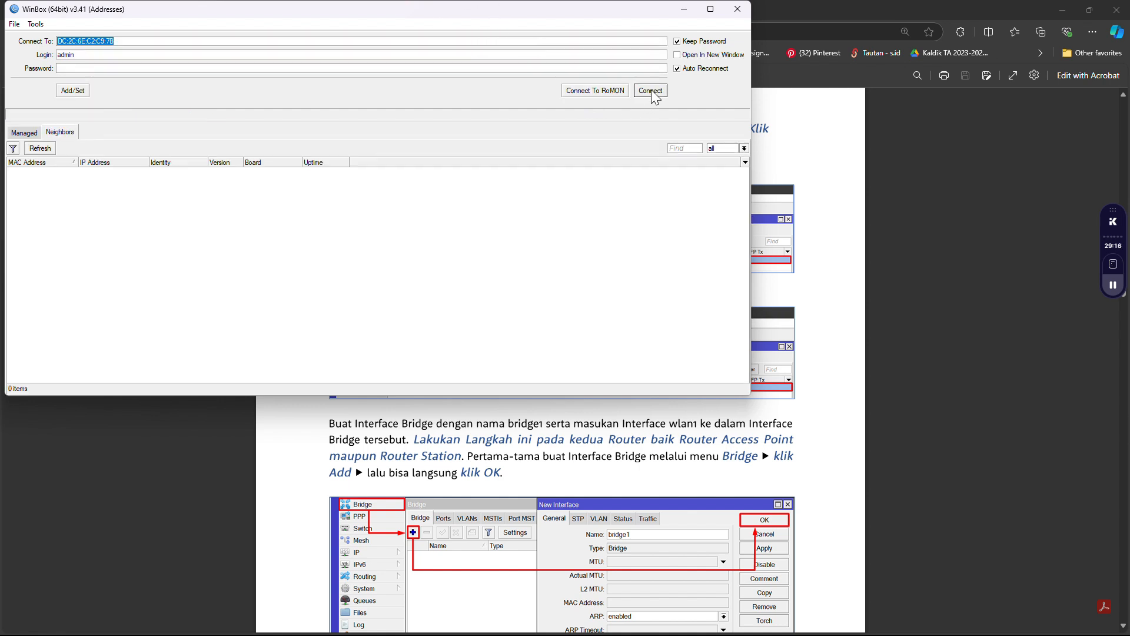
left_click(540, 205)
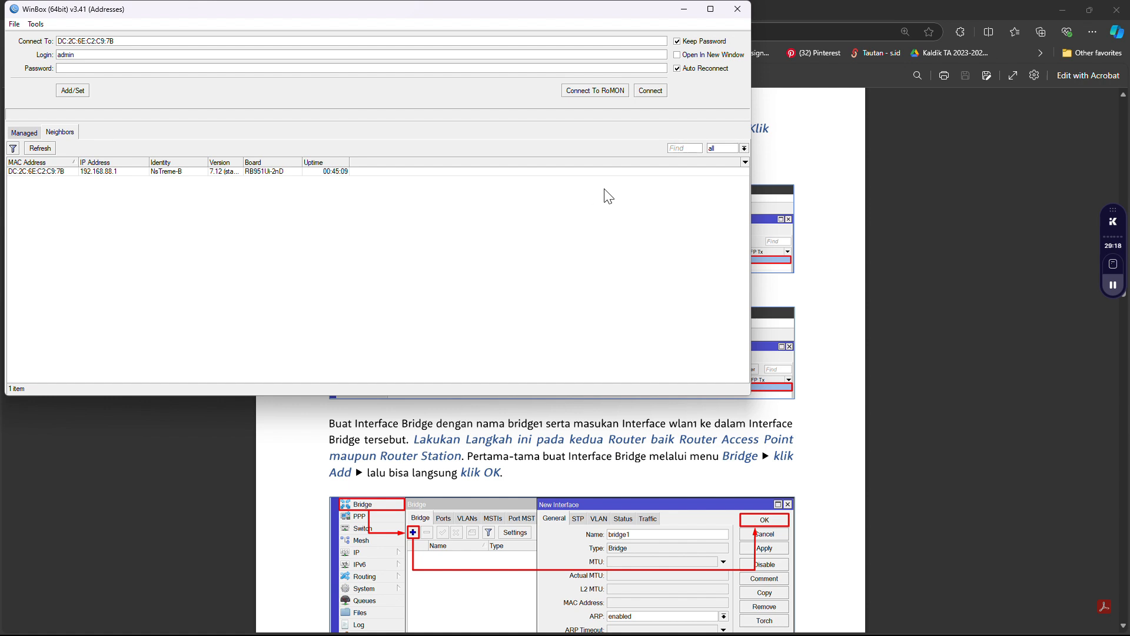
left_click(56, 171)
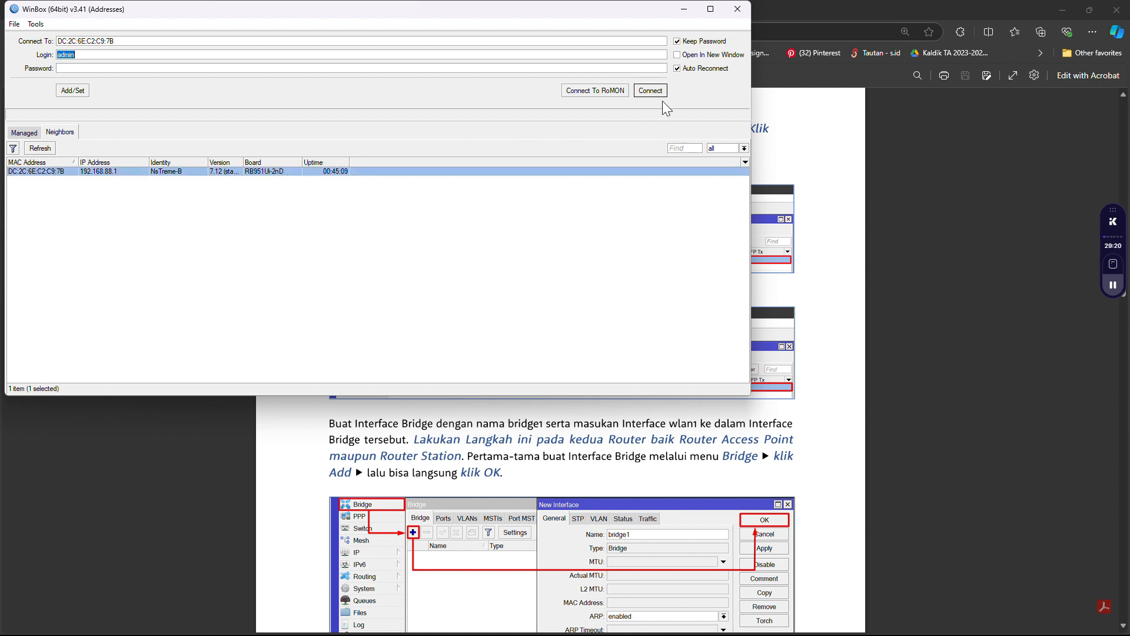
left_click(650, 91)
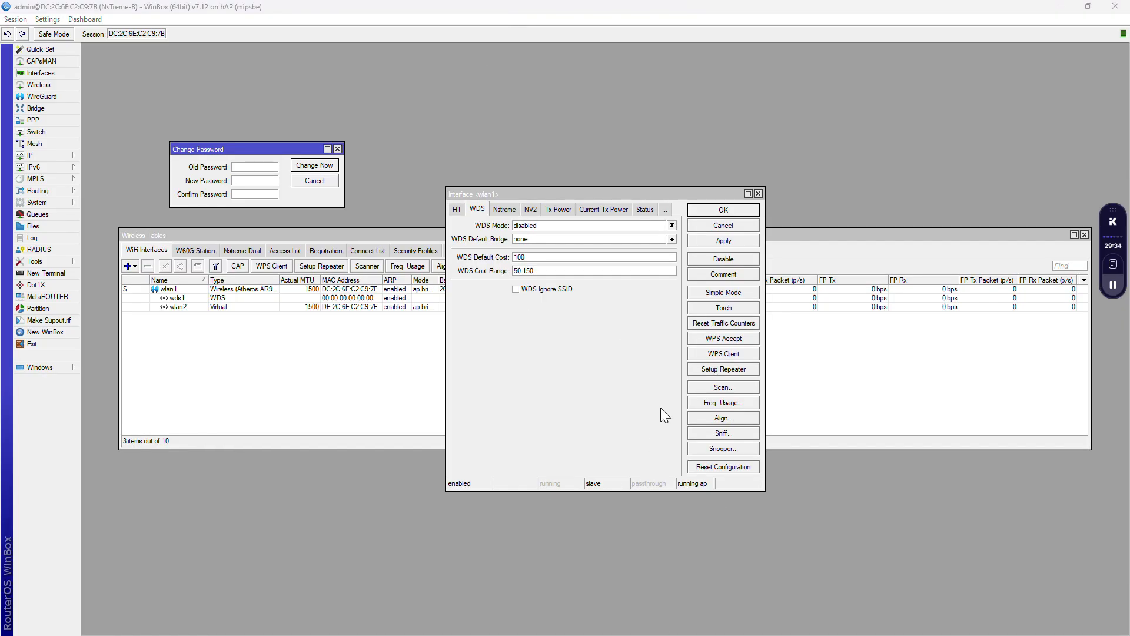
Step: Try static as wlan1's WDS mode and close the interface without applying it
left_click(537, 228)
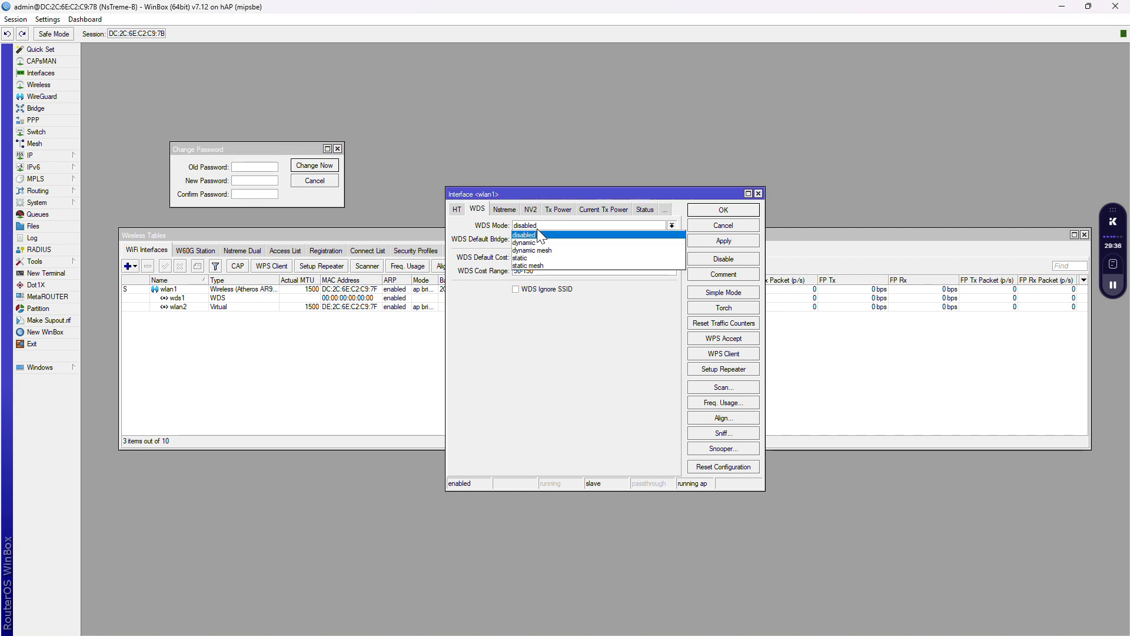
left_click(522, 257)
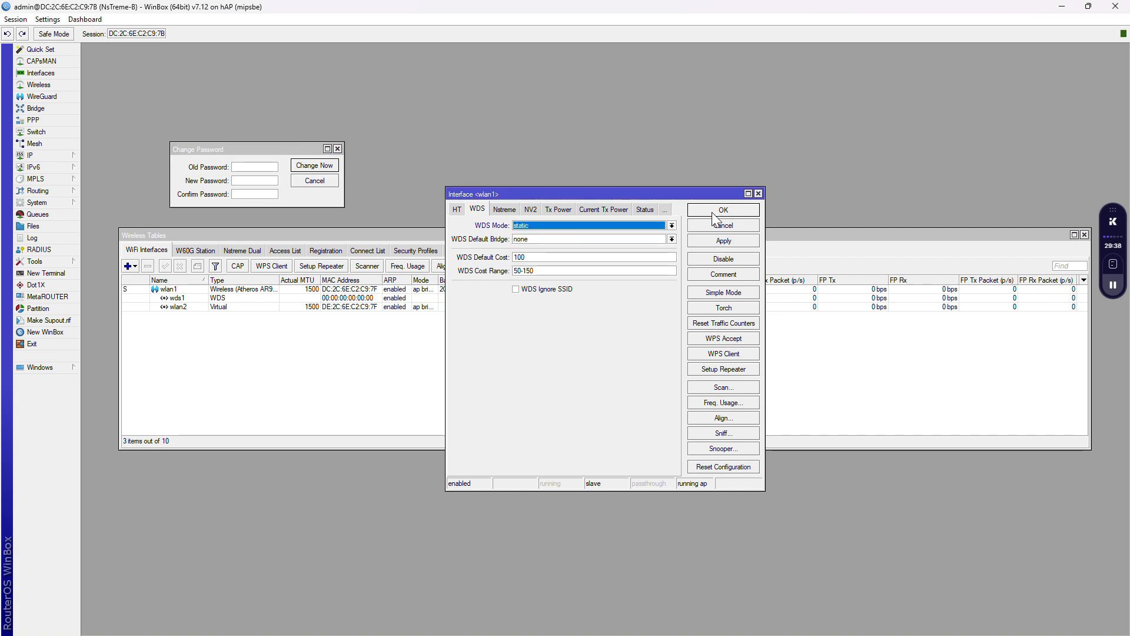
left_click(759, 193)
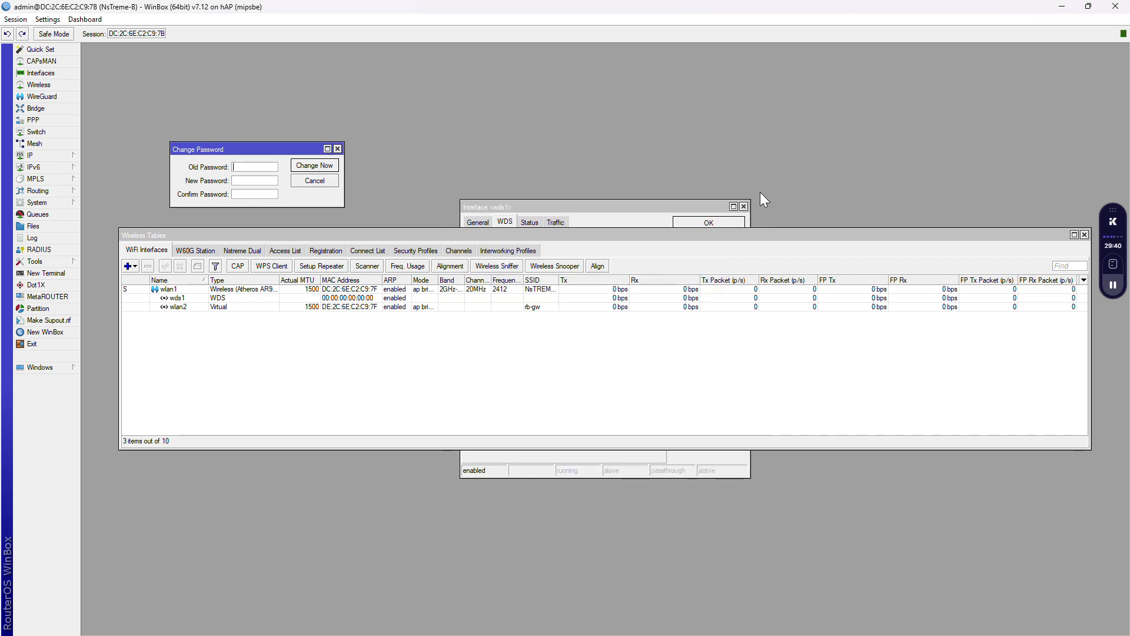
Step: Begin a new WDS interface on wlan1 and check the WDS address of wds1 for comparison
left_click(400, 361)
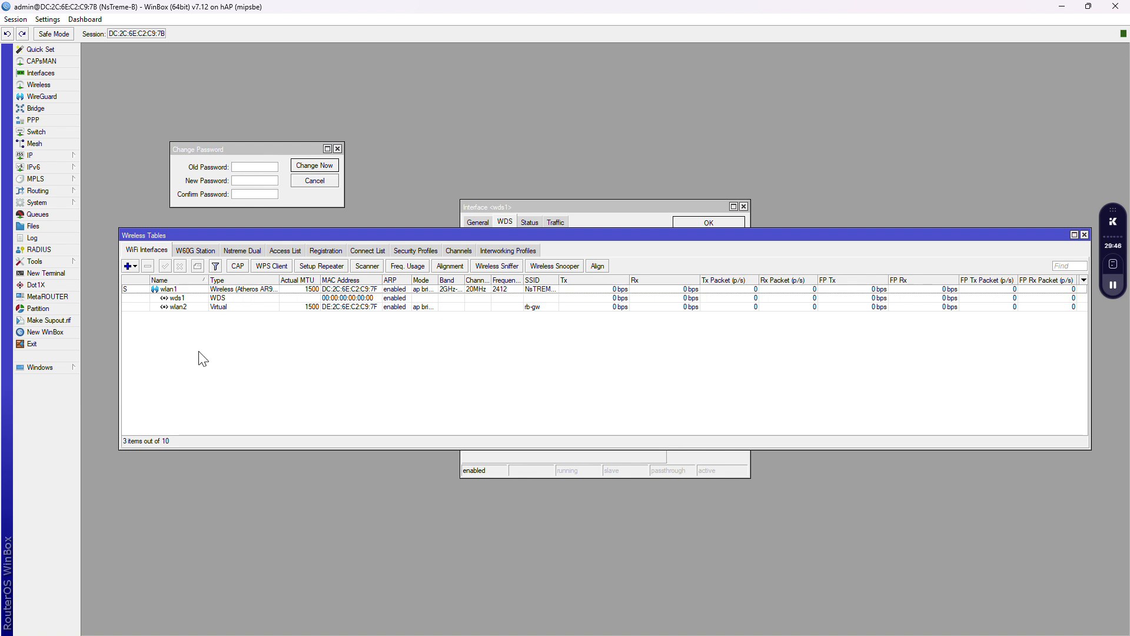
left_click(134, 266)
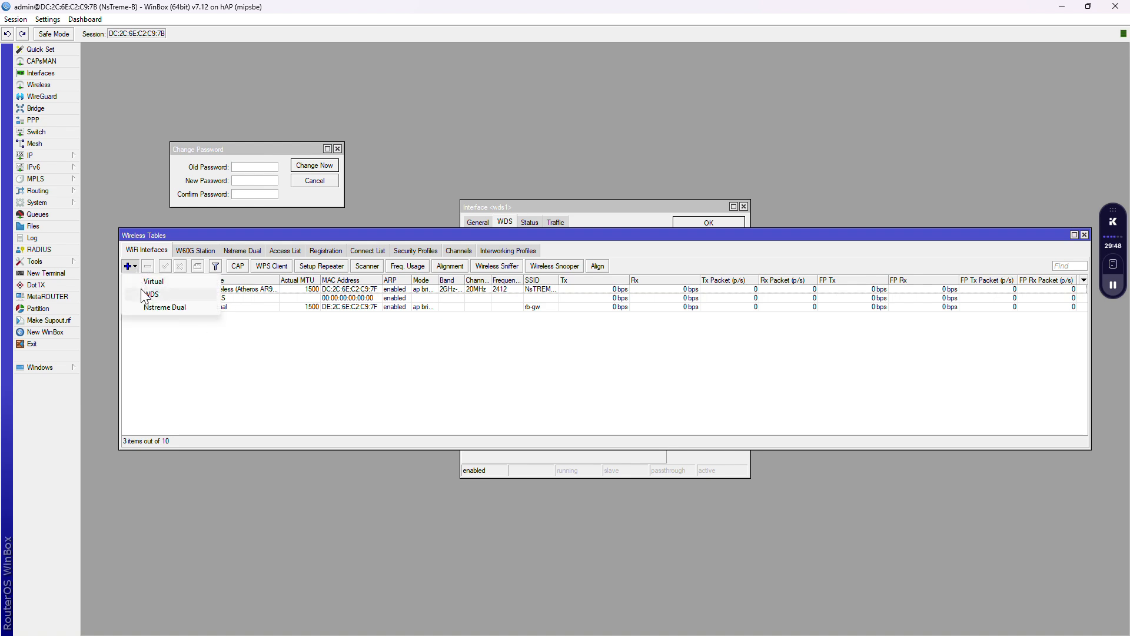
left_click(143, 291)
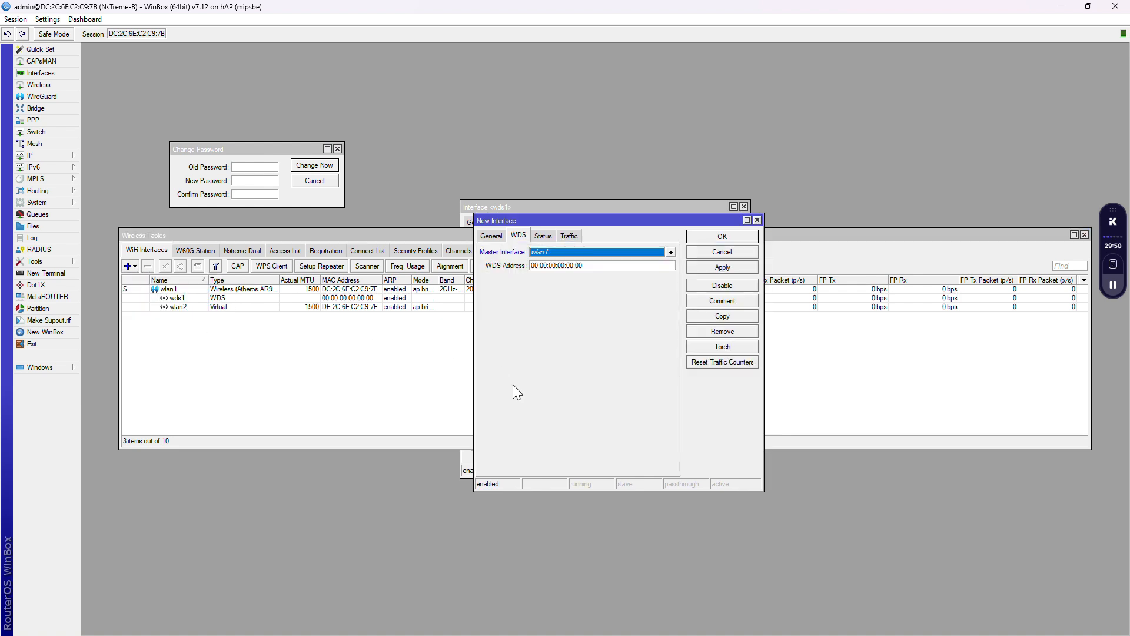
left_click(599, 265)
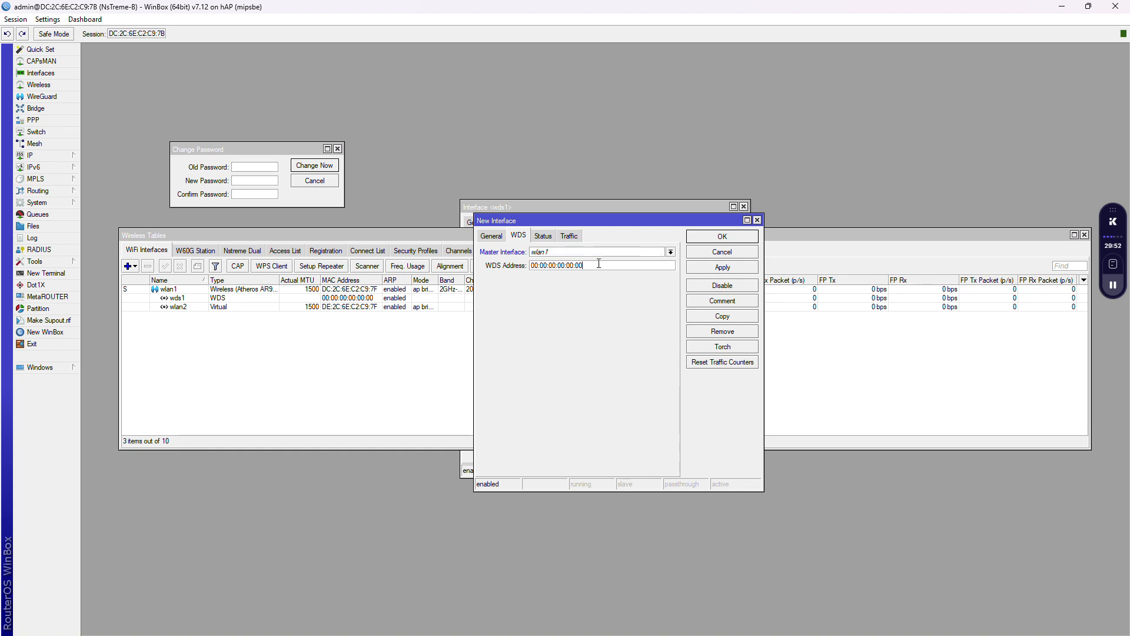
left_click(470, 206)
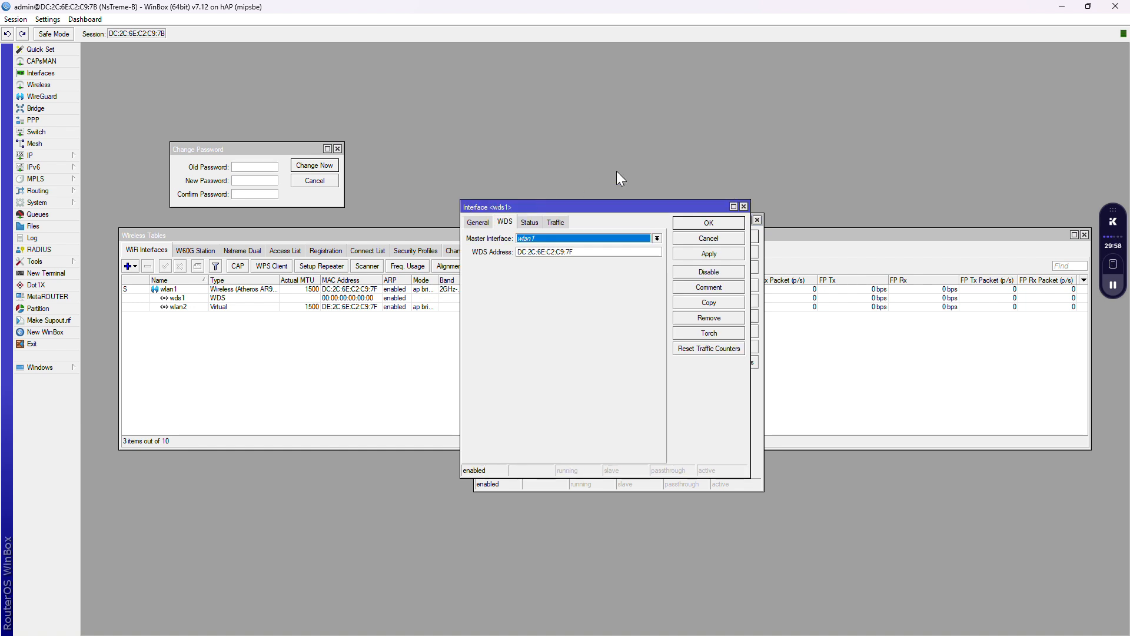
Step: Copy bridge2's MAC address from its interface settings and close them
left_click(24, 97)
left_click(24, 109)
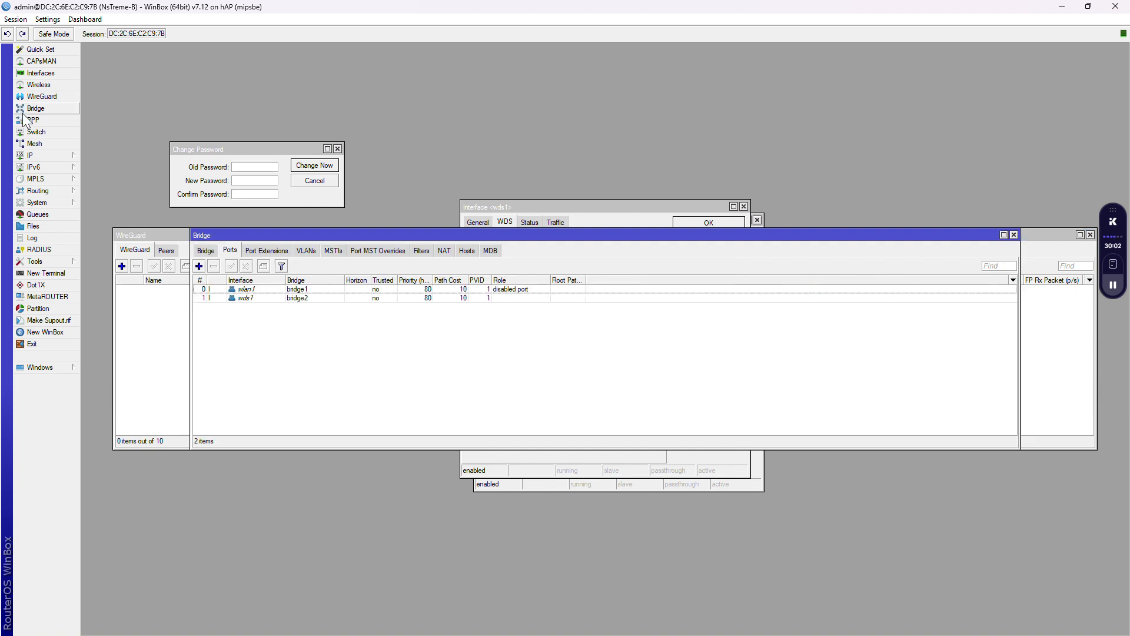
left_click(1091, 235)
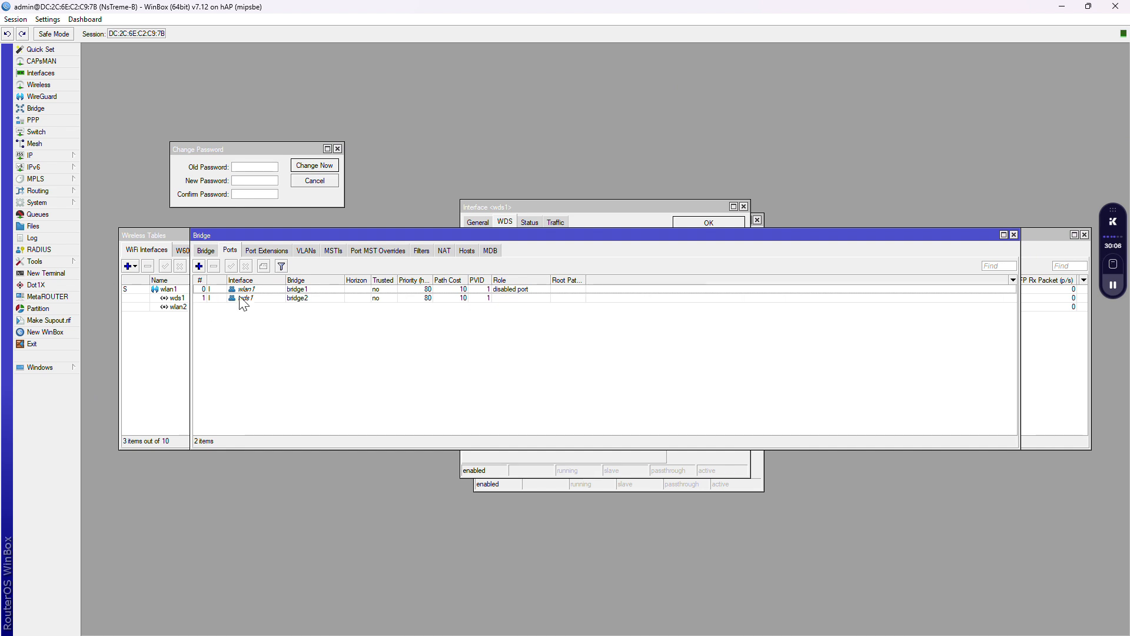
left_click(207, 251)
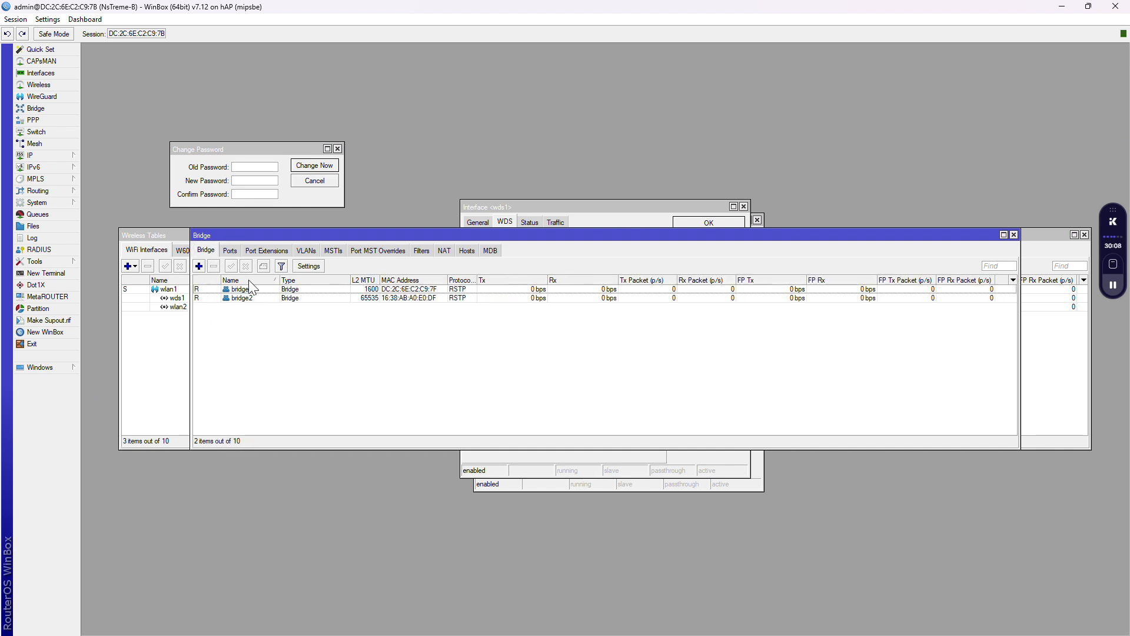
left_click(242, 298)
double_click(242, 299)
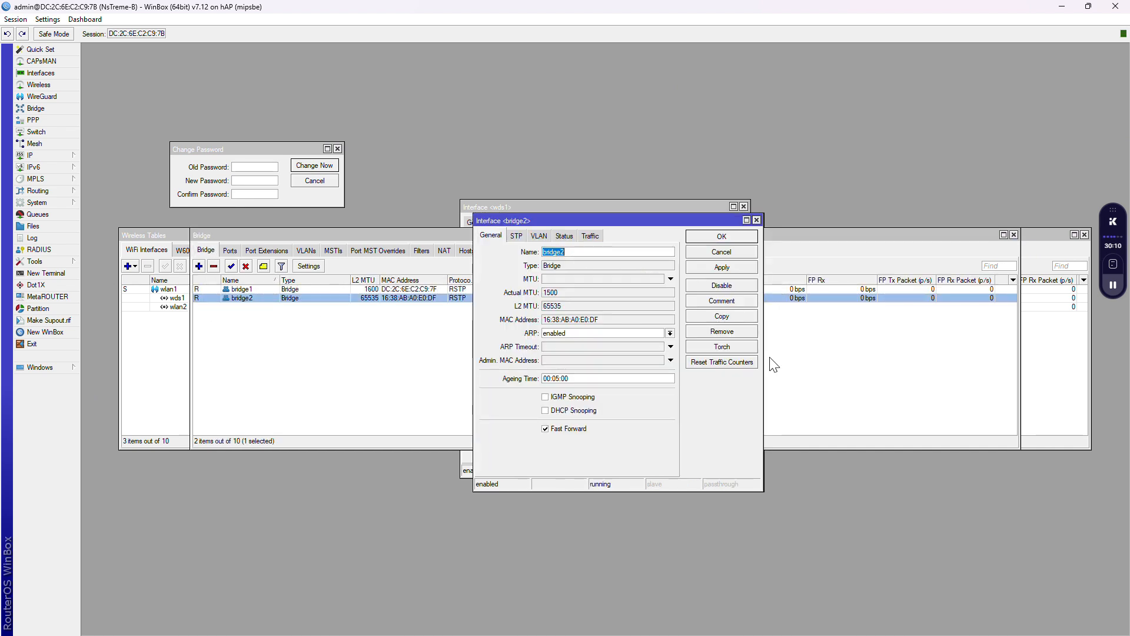
left_click_drag(615, 320, 542, 320)
key("ctrl+c")
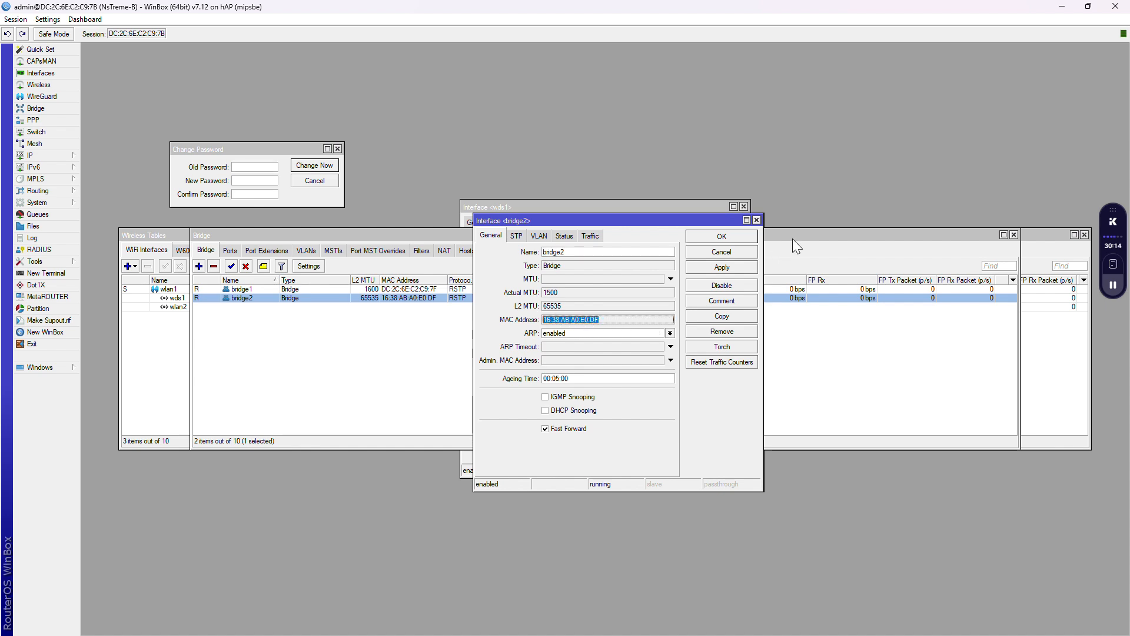
left_click(755, 221)
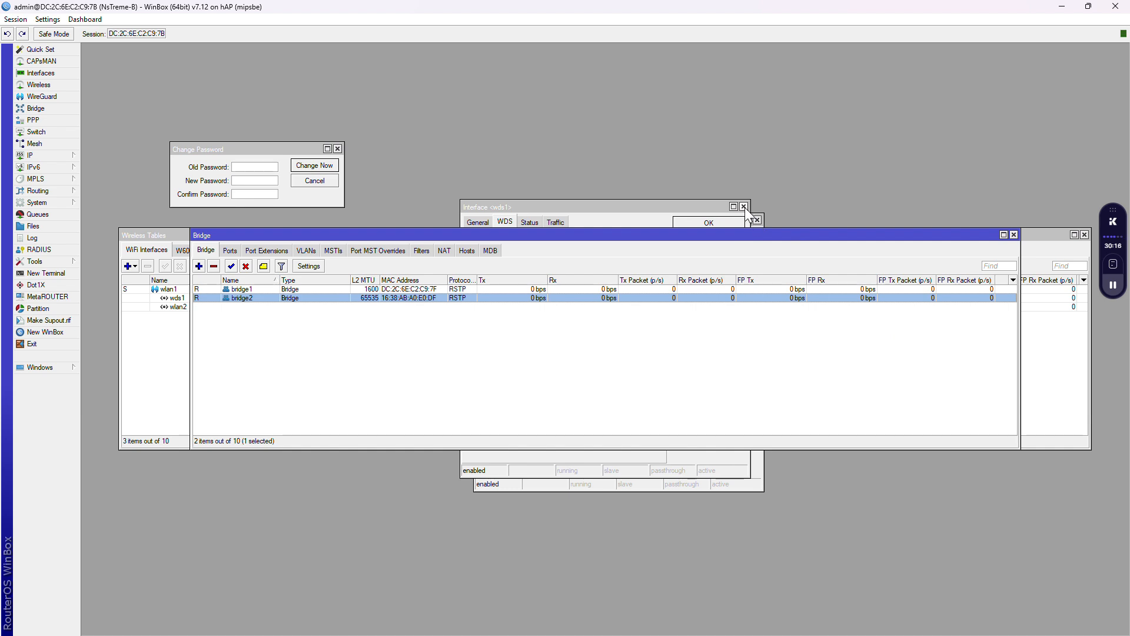
Step: Create another WDS interface with wlan1 as master, pasting bridge2's MAC address 16:38:AB:A0:E0:DF as its WDS address
left_click(147, 235)
left_click(134, 266)
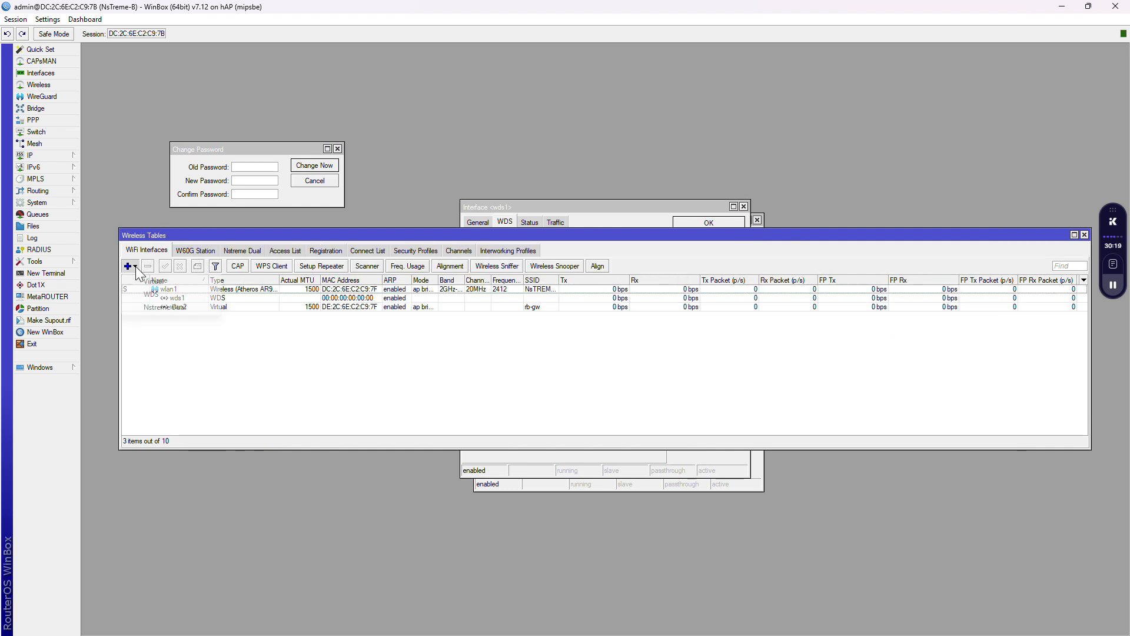
left_click(158, 294)
key("Tab")
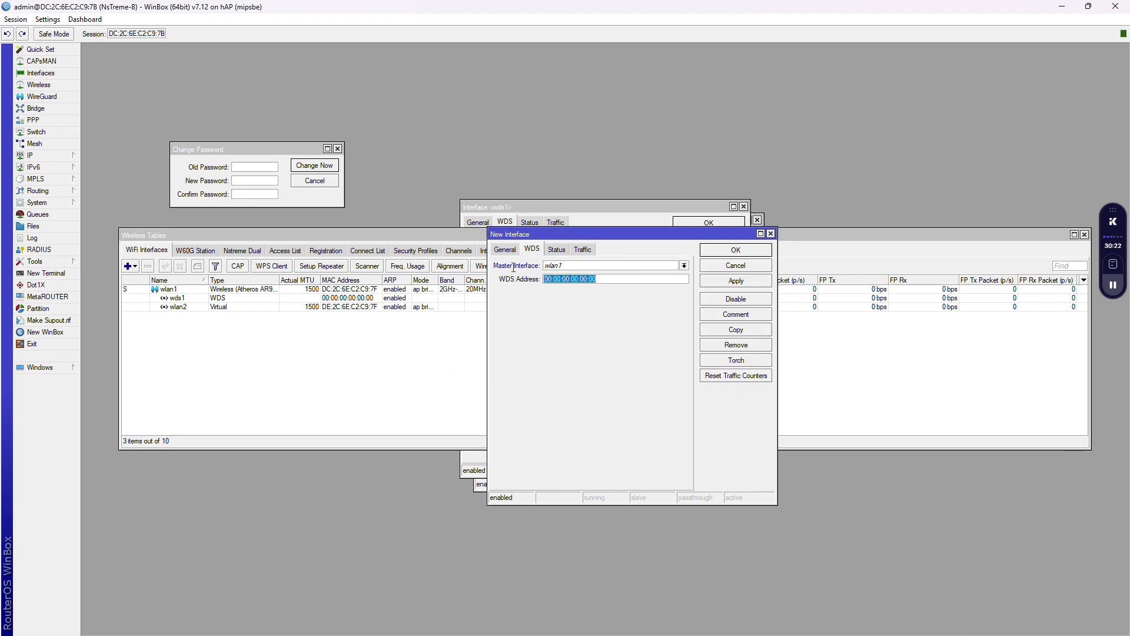
key("ctrl+v")
left_click(737, 249)
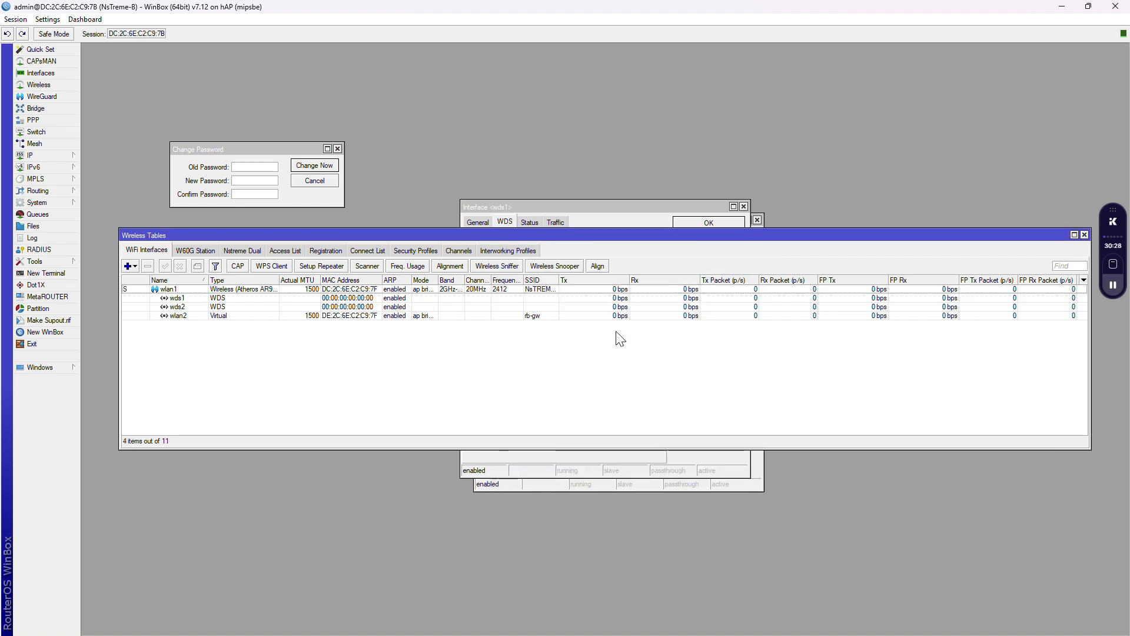
Step: Examine the MAC addresses and status flags of wds1, wds2 and wlan1 in the wireless interface list
left_click(339, 306)
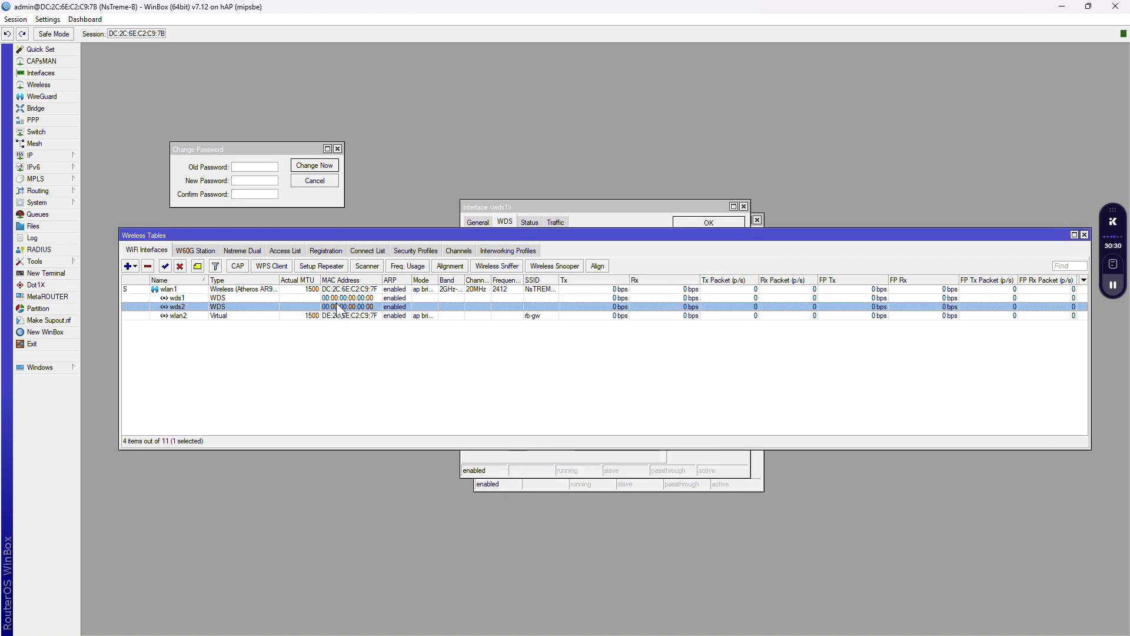
left_click(341, 297)
left_click(335, 305)
left_click(335, 300)
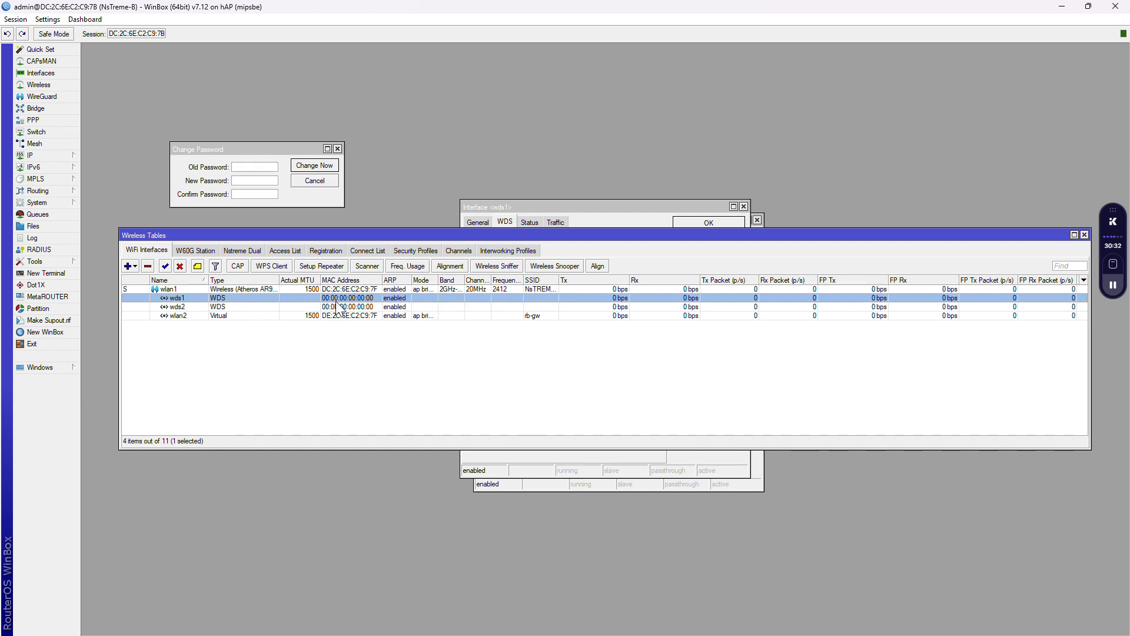
left_click(335, 306)
left_click(338, 333)
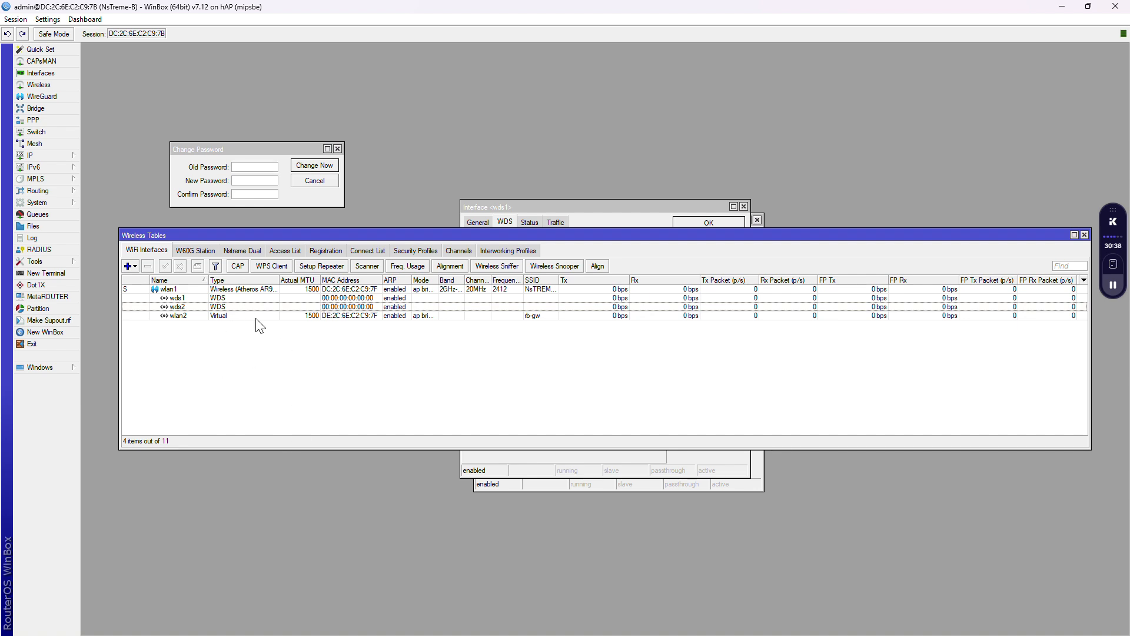
left_click(140, 299)
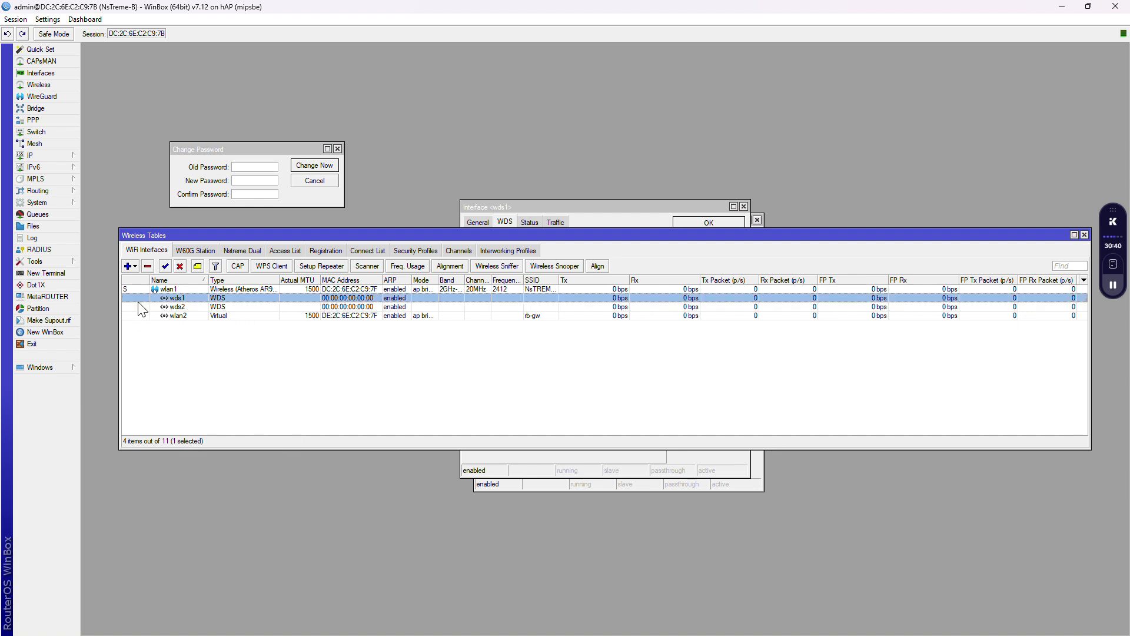
left_click(133, 305)
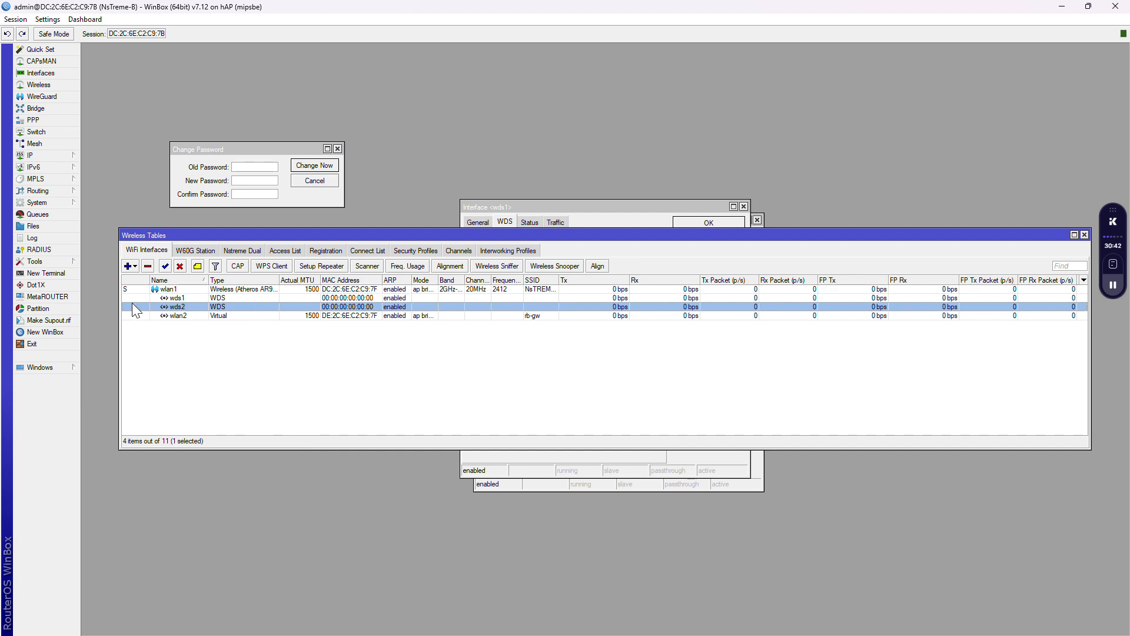
left_click(132, 298)
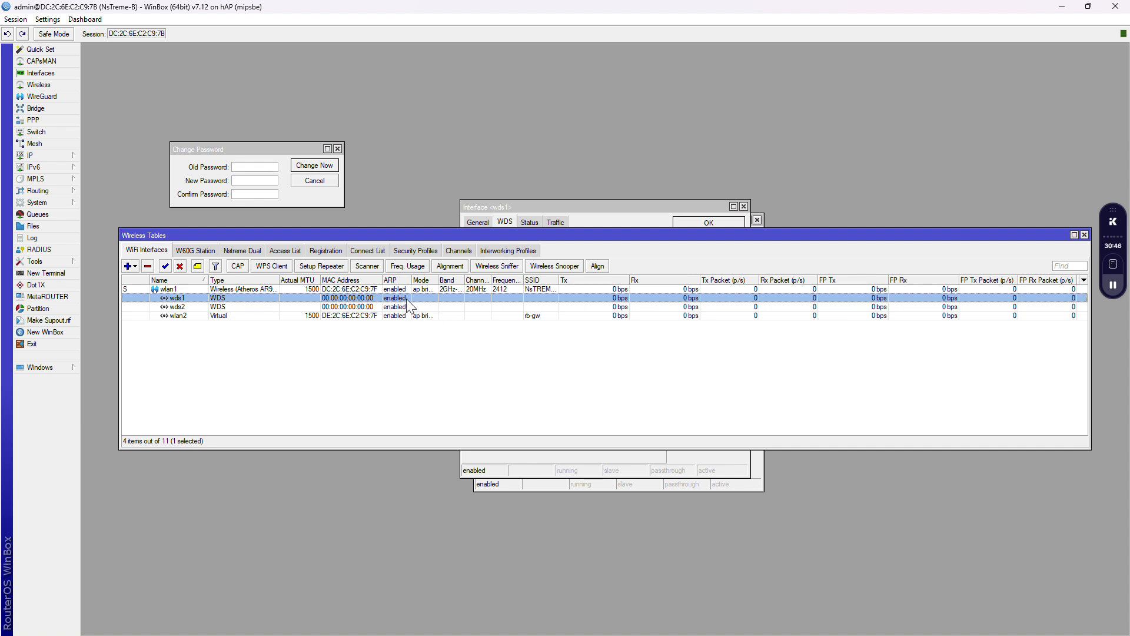
left_click(281, 291)
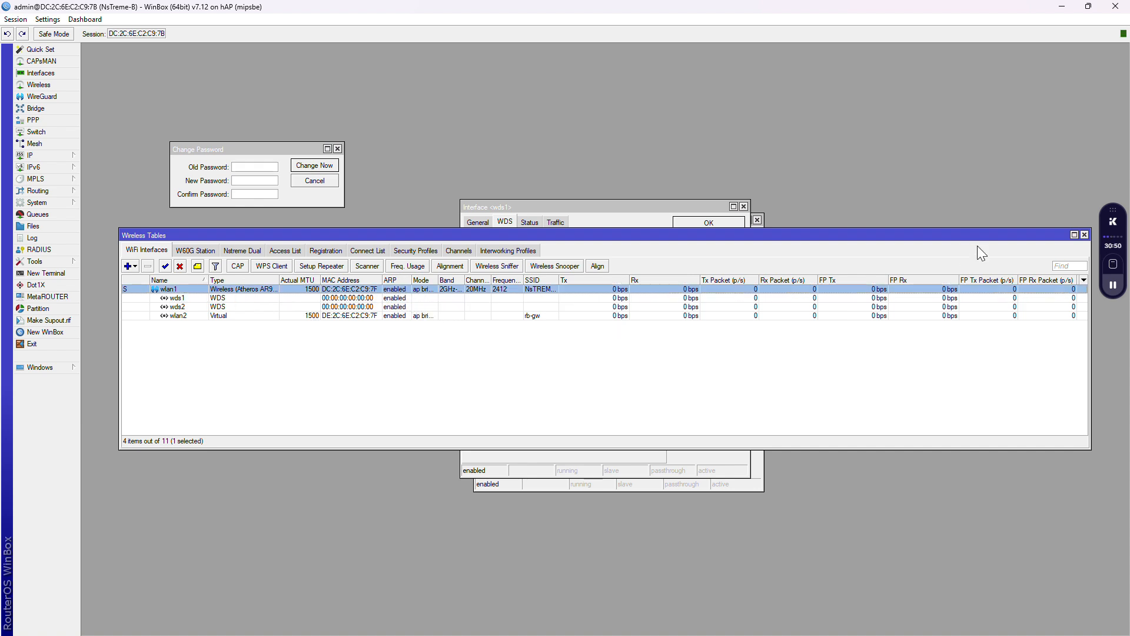
Step: Close the wireless list, the wds1 settings, the unfinished new interface dialog and the wlan1 bridge port settings
left_click(1084, 234)
left_click(1014, 235)
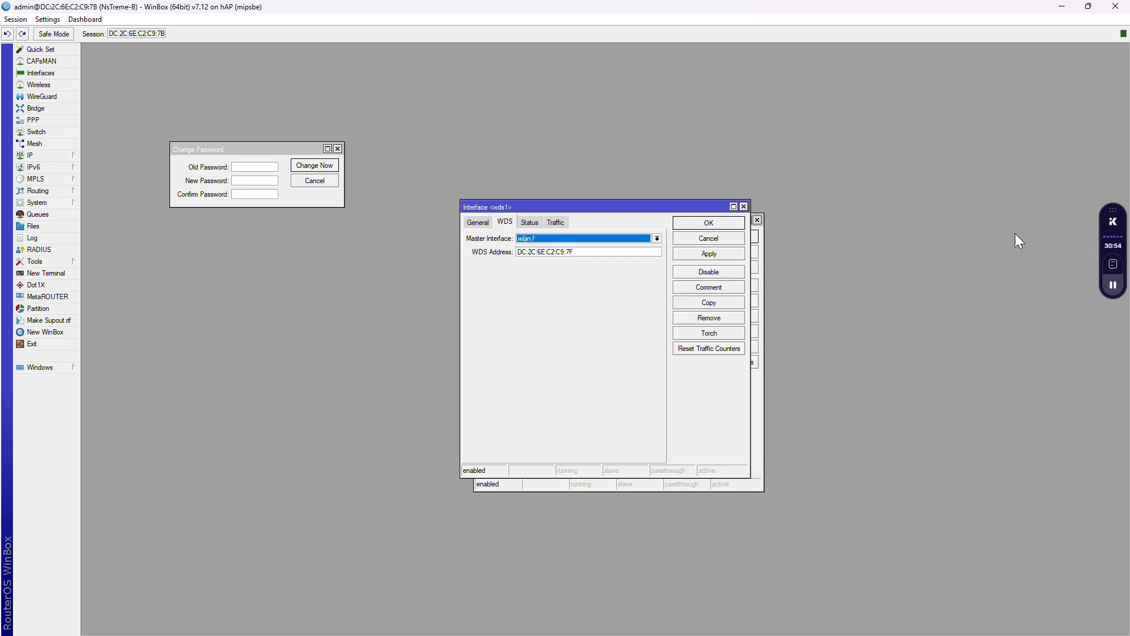
left_click(744, 206)
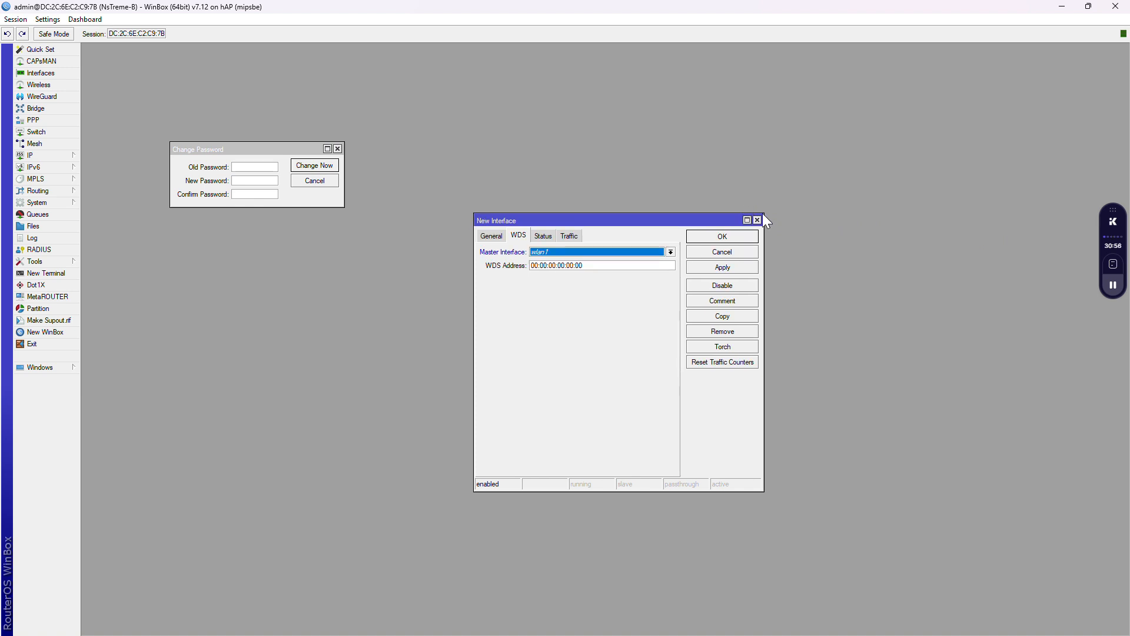
left_click(758, 220)
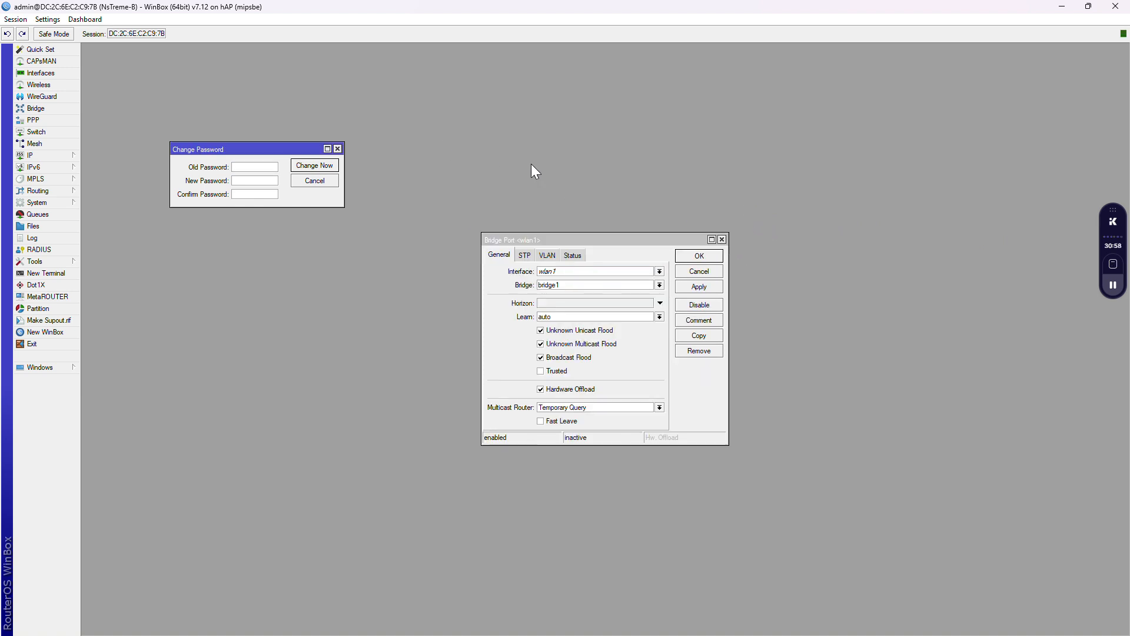
left_click(722, 238)
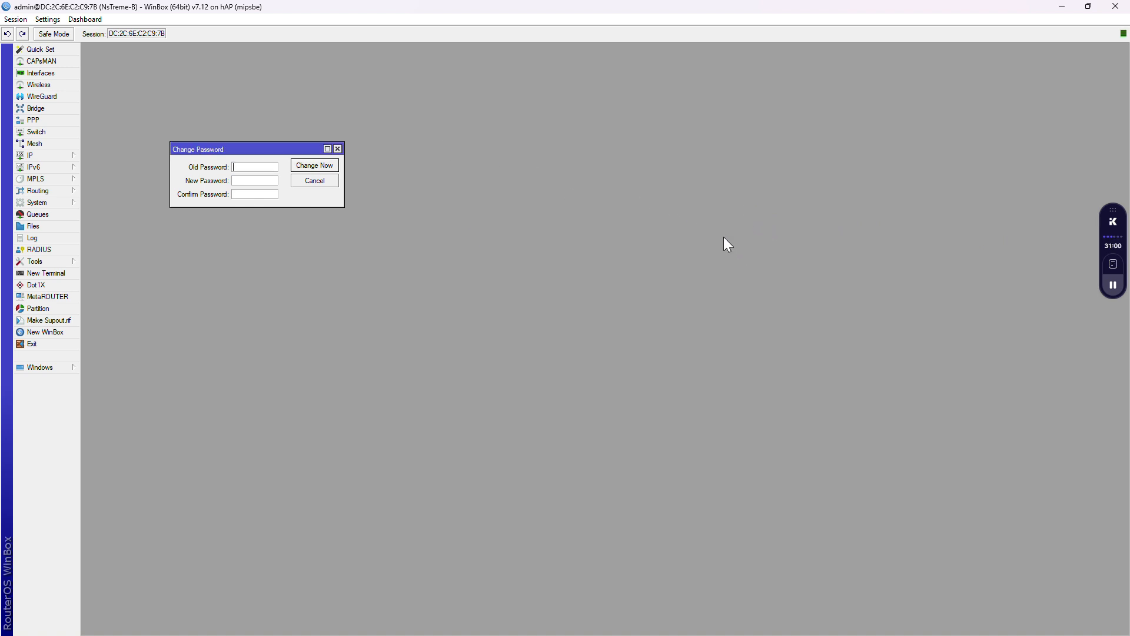
Step: Add the IP address 192.168.10.1 to interface ether1
left_click(48, 155)
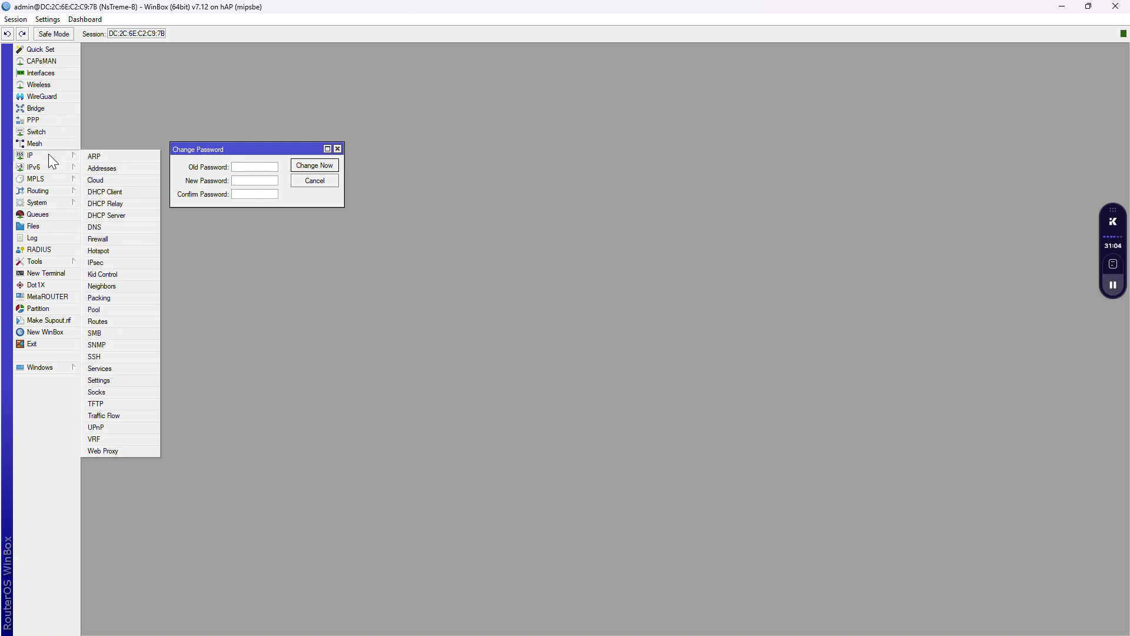
left_click(111, 168)
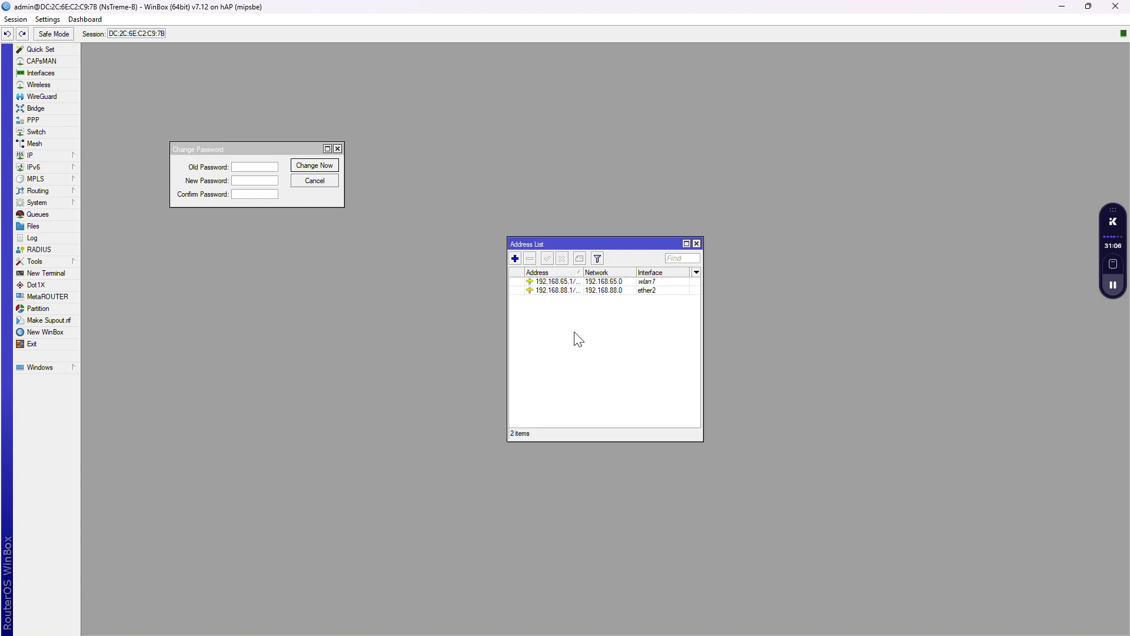
left_click(514, 259)
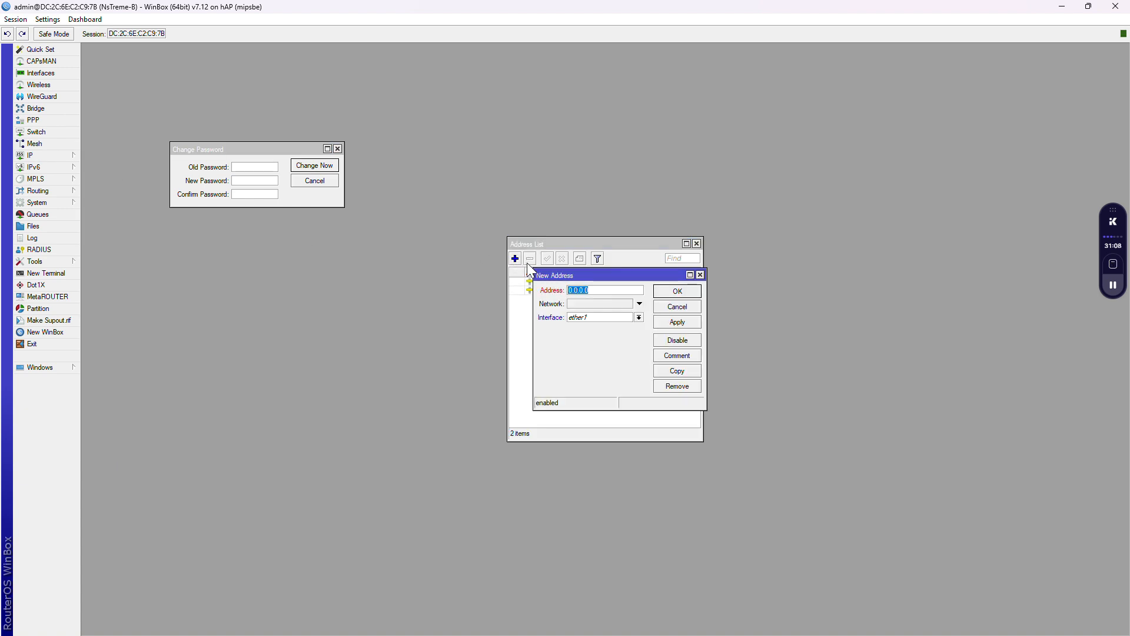
type("192.168.10.1")
key("Return")
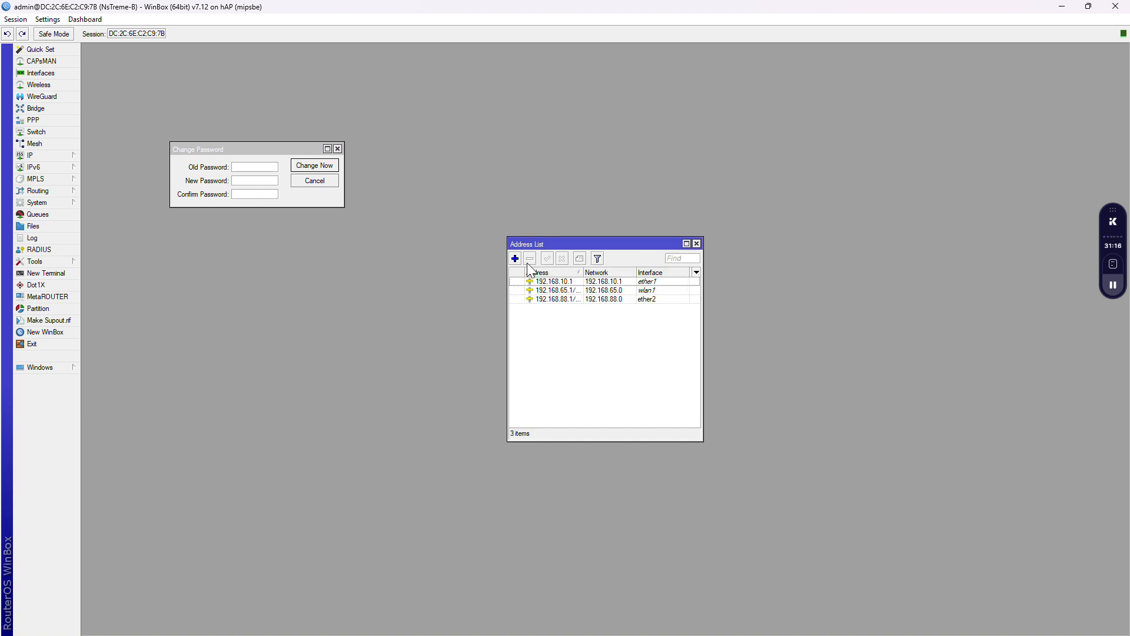
Step: Try to change the 192.168.10.1 address entry to /24 on wlan1, discard the edit and close the address list
double_click(581, 281)
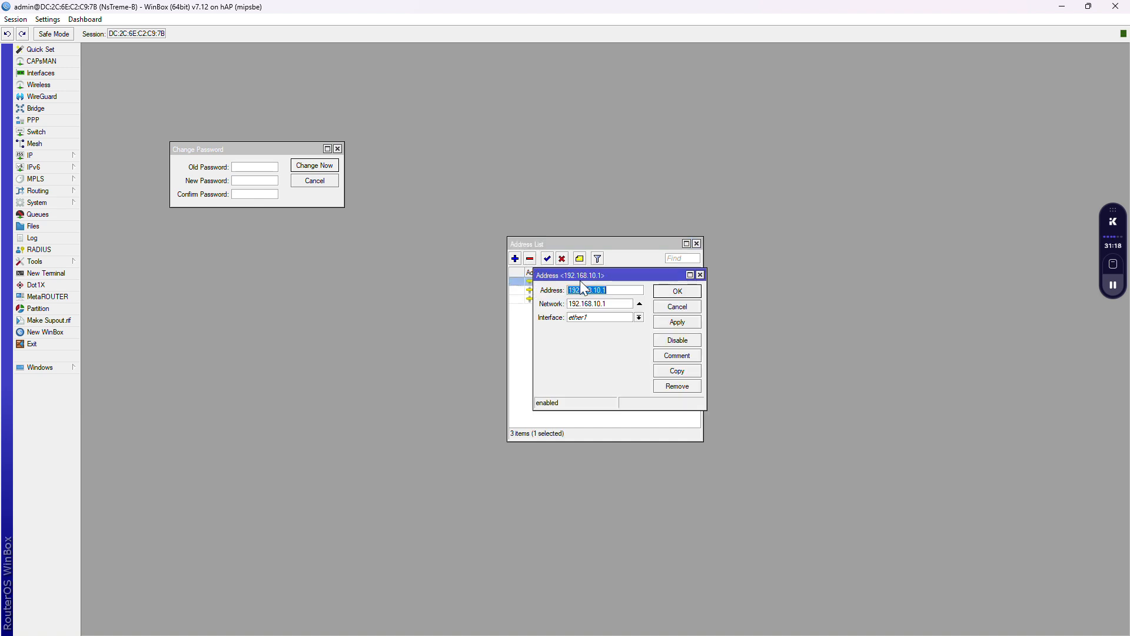
type("/24")
left_click(639, 318)
left_click(595, 400)
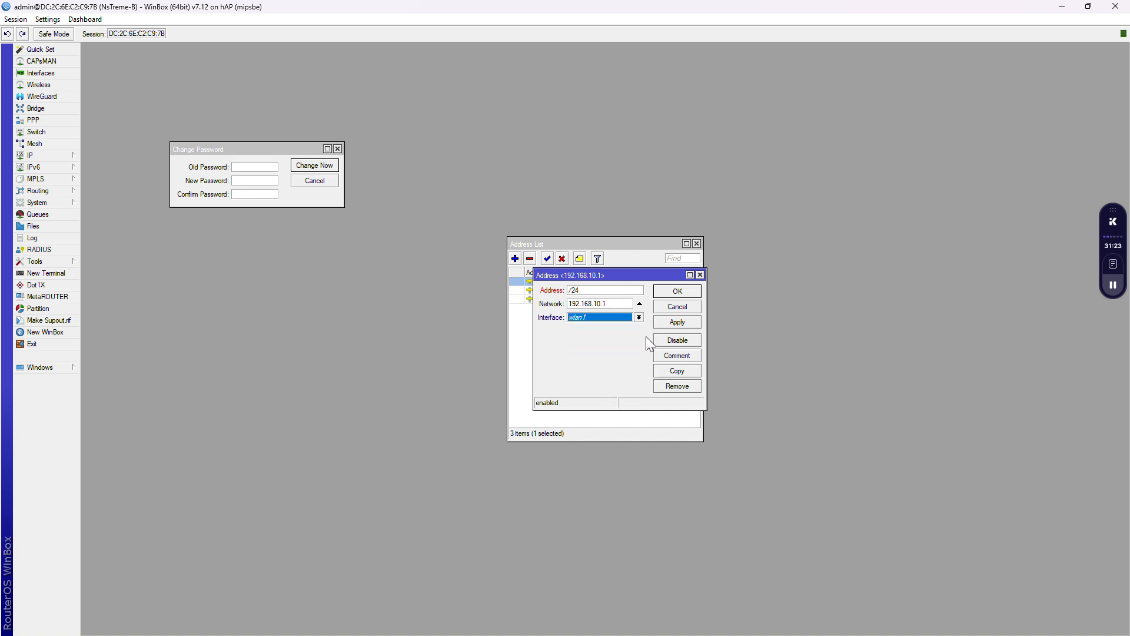
left_click(677, 321)
left_click(617, 334)
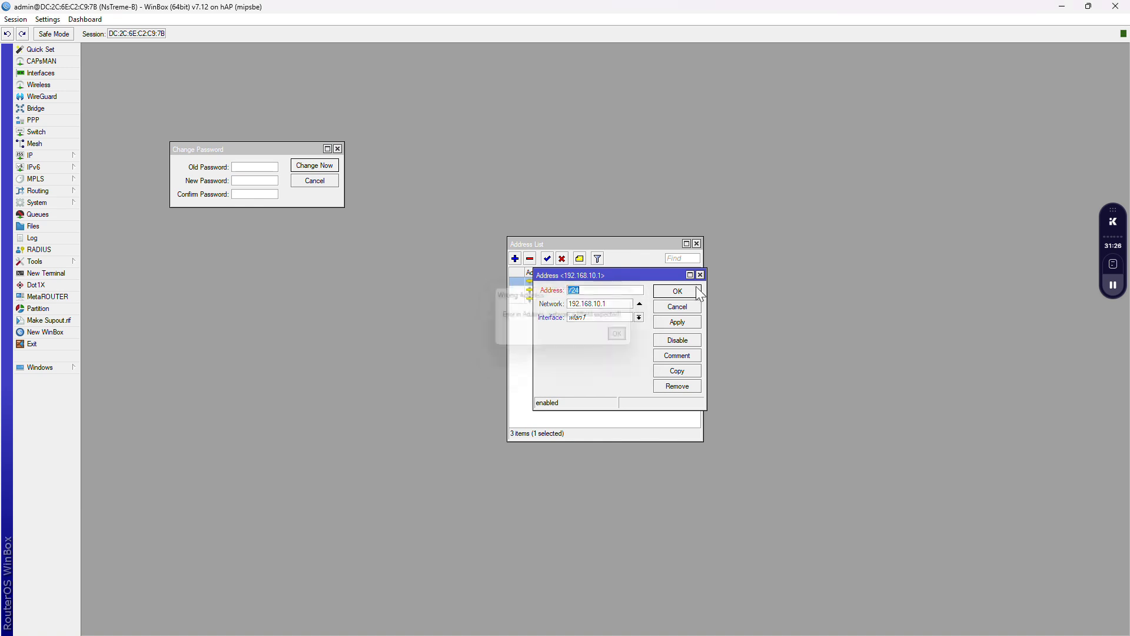
left_click(701, 275)
left_click(697, 245)
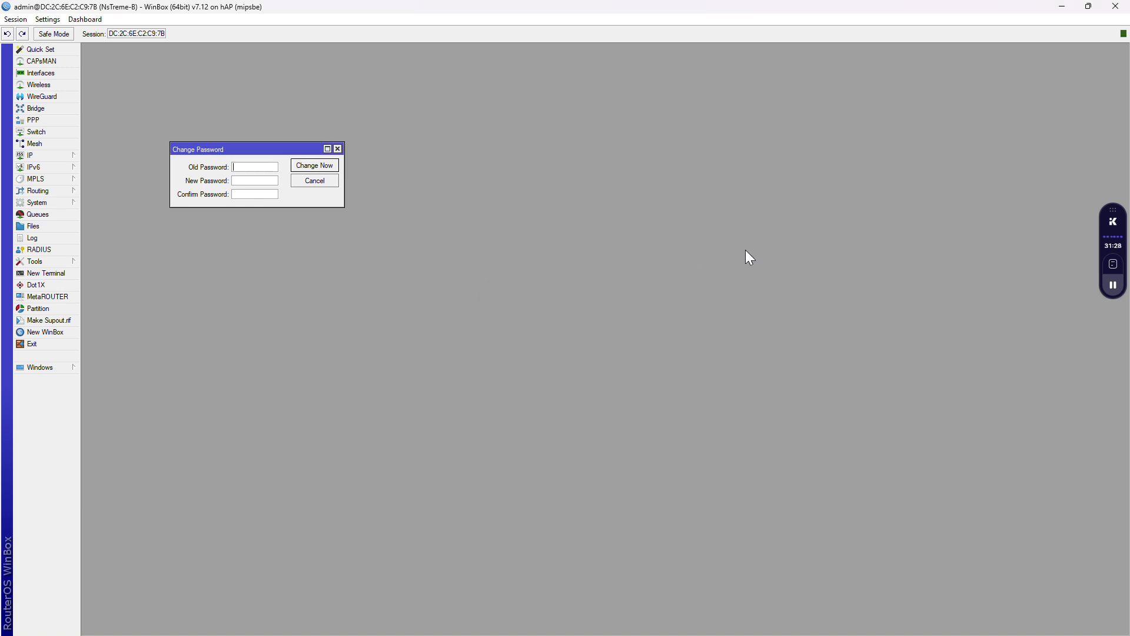
Step: Switch to the MikroTik MTCNA guide in Edge and read the Lab 20 Virtual Access Point instructions
key("alt+Tab")
key("alt+Tab")
scroll(567, 404, "down", 15)
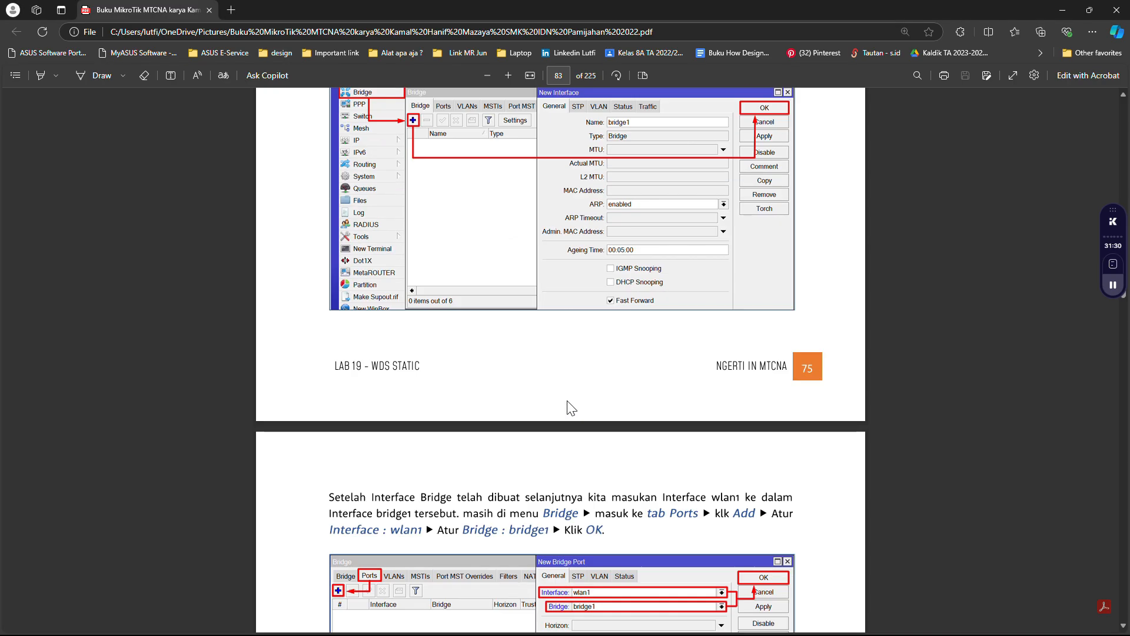
scroll(585, 363, "down", 18)
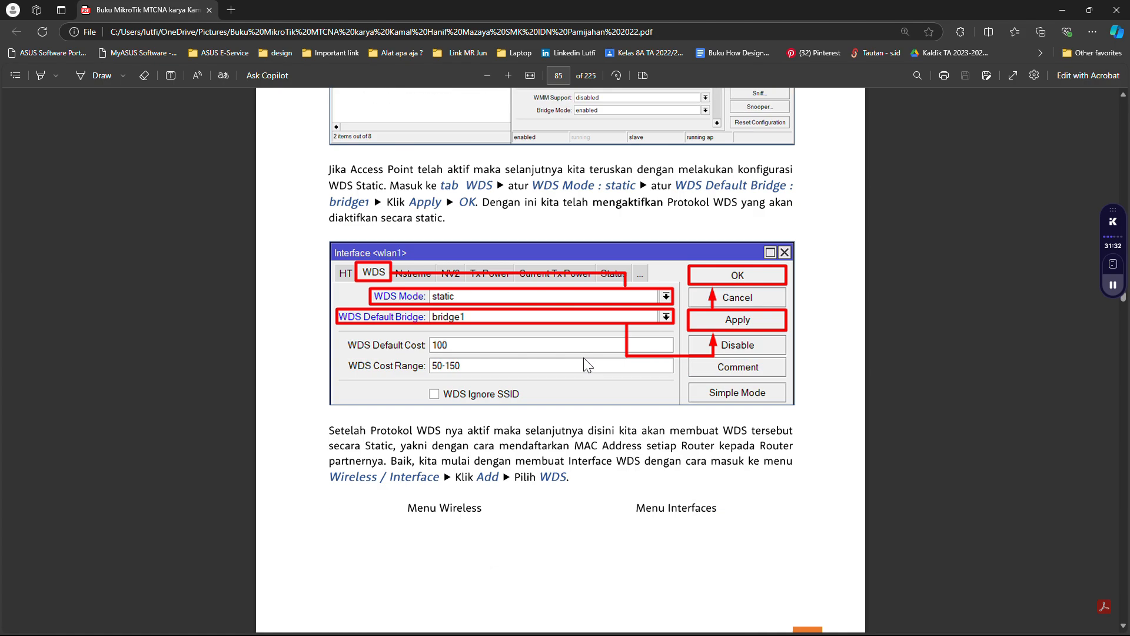
scroll(584, 357, "down", 18)
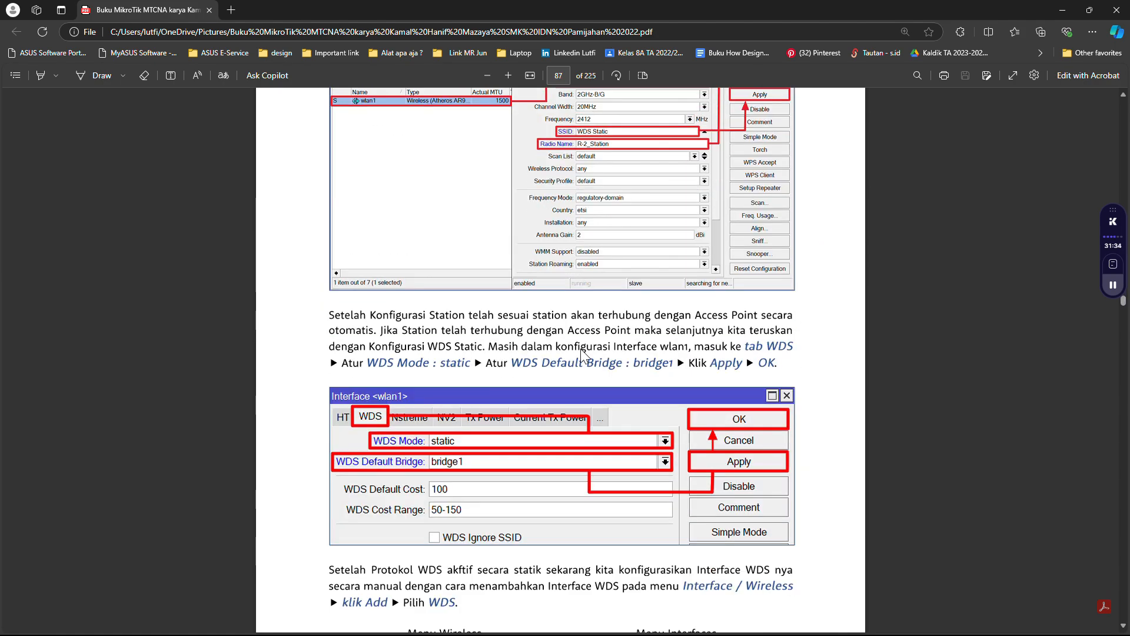
scroll(587, 322, "down", 5)
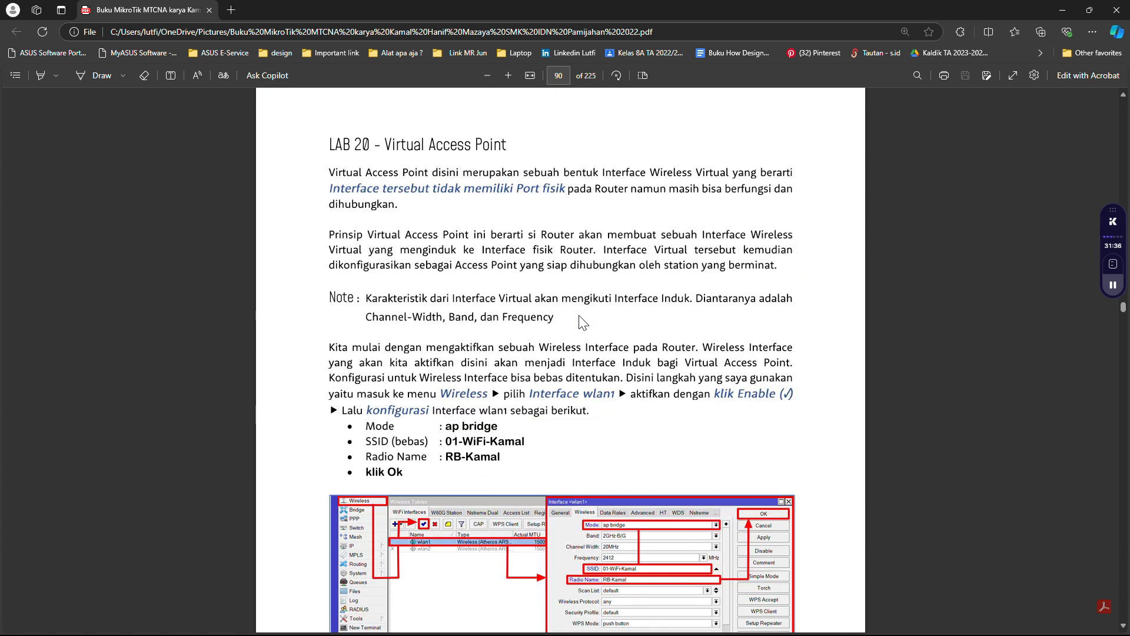
scroll(480, 301, "up", 1)
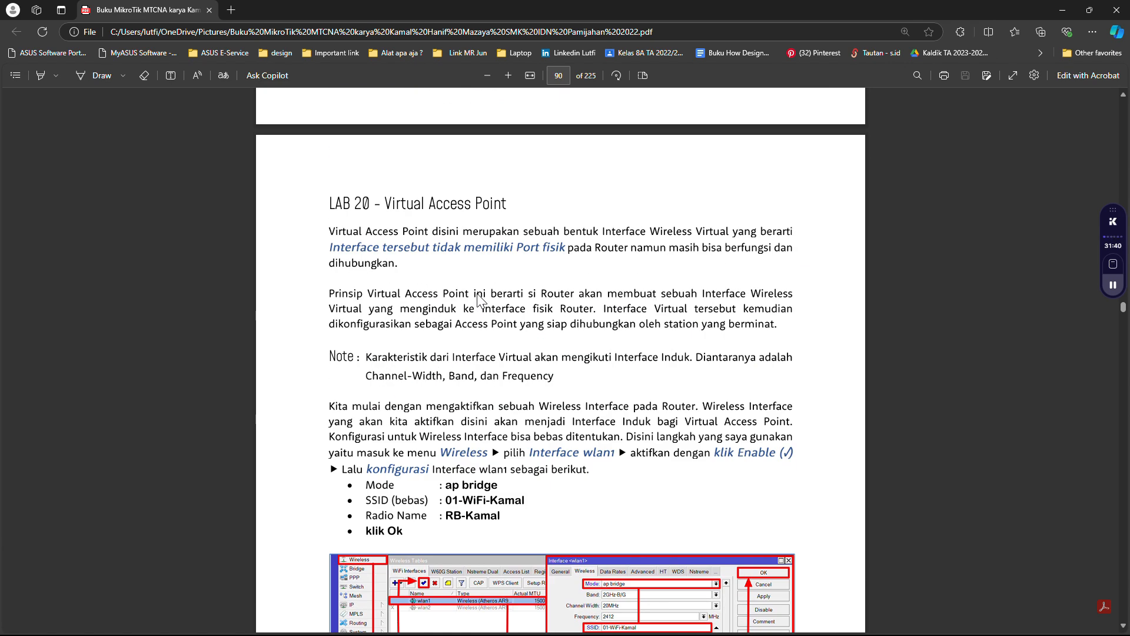
scroll(479, 300, "down", 1)
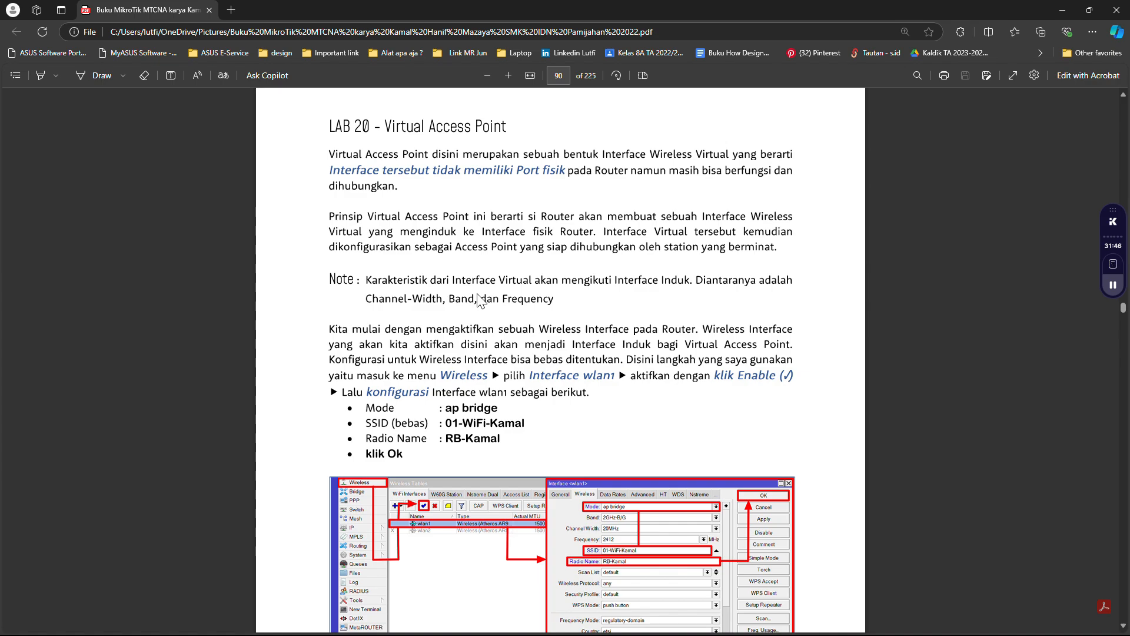
scroll(478, 300, "down", 10)
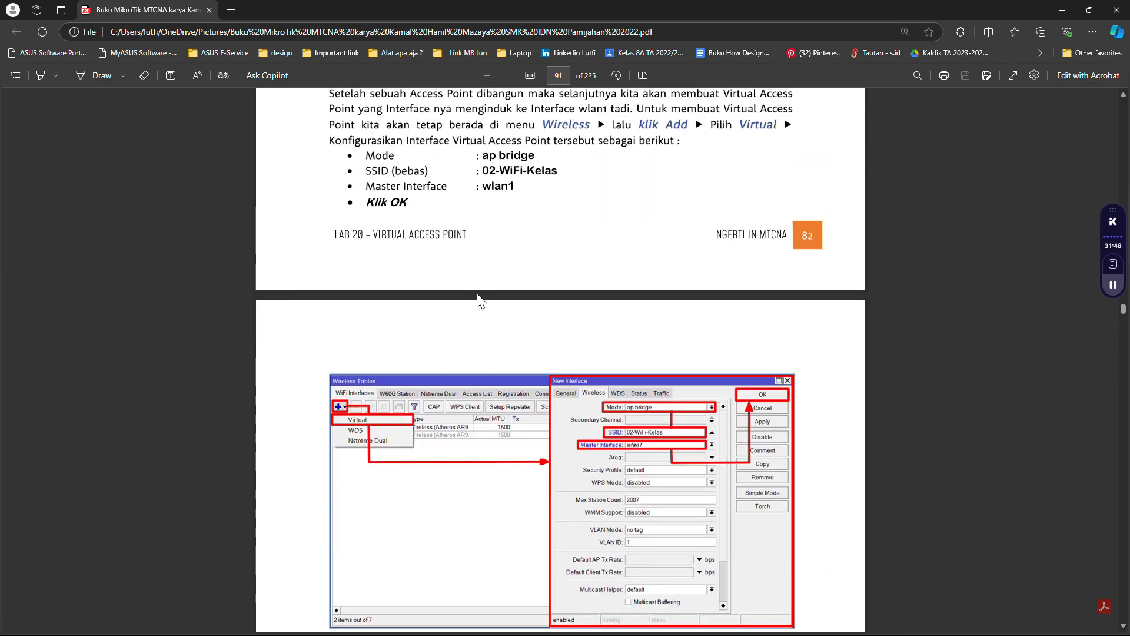
scroll(480, 300, "up", 1)
Step: Switch back to WinBox, start a new virtual interface from the wireless interface list and return to the list
key("alt+Tab")
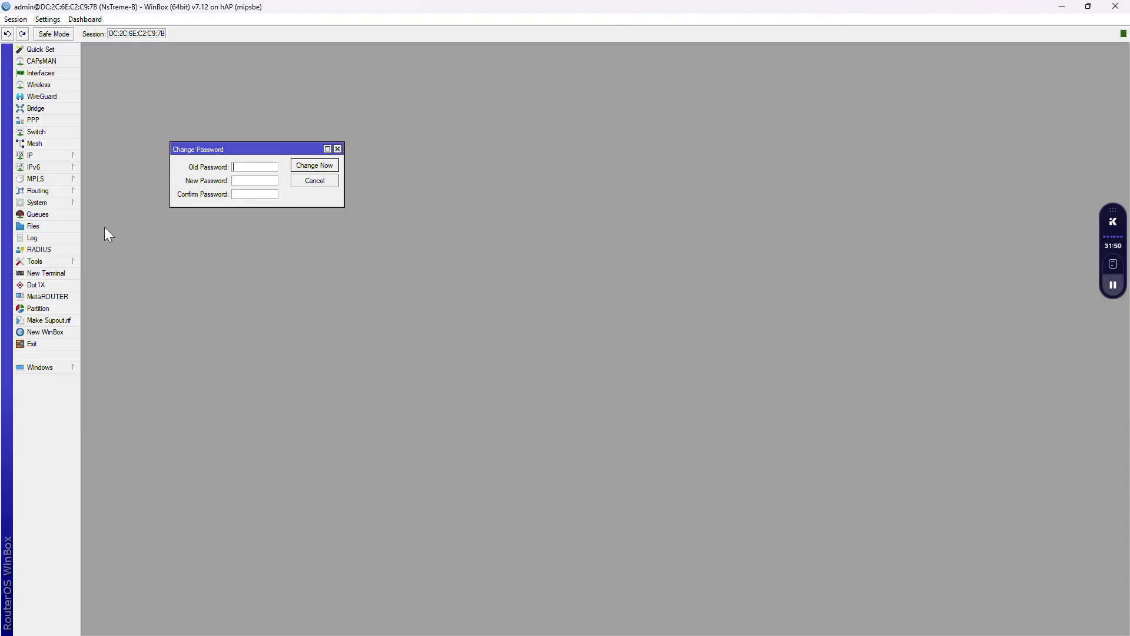
left_click(40, 86)
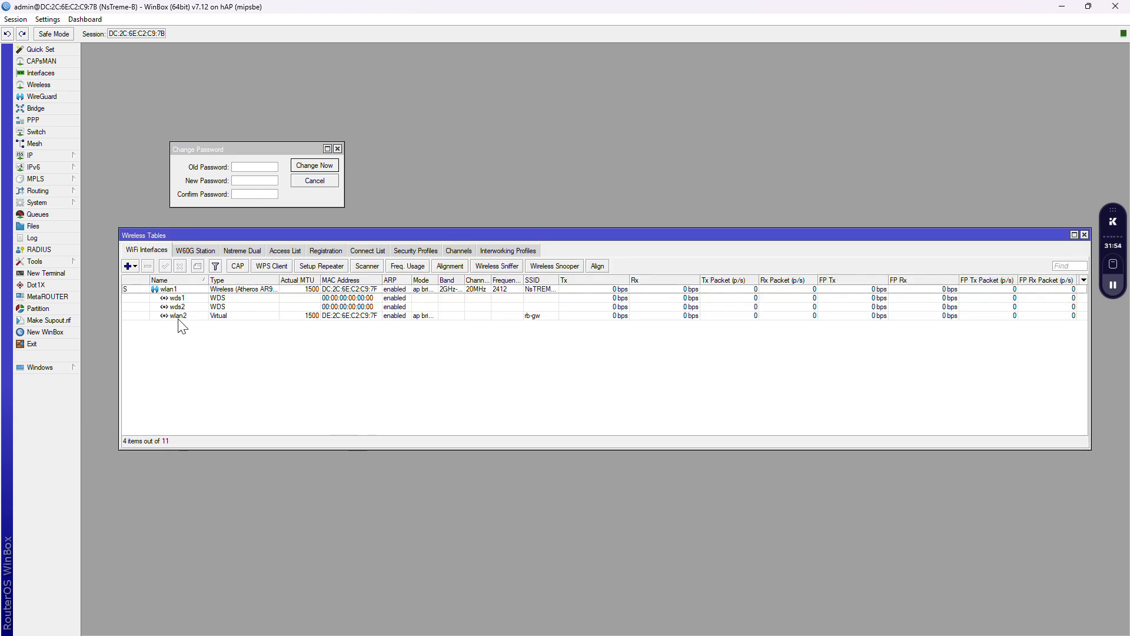
left_click(134, 269)
left_click(147, 280)
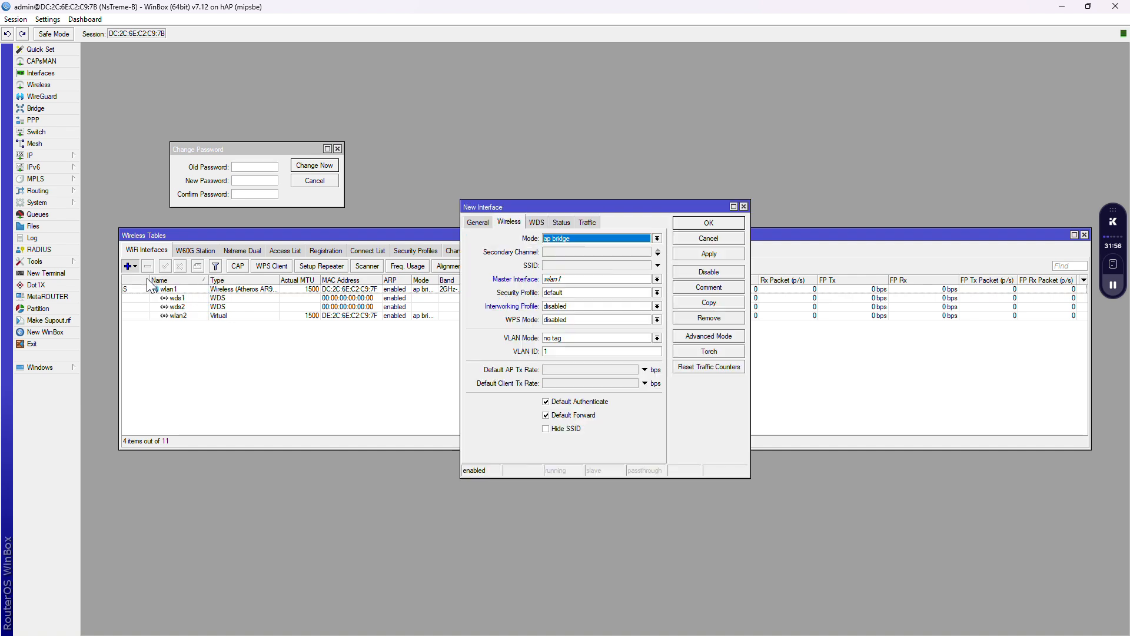
left_click(270, 317)
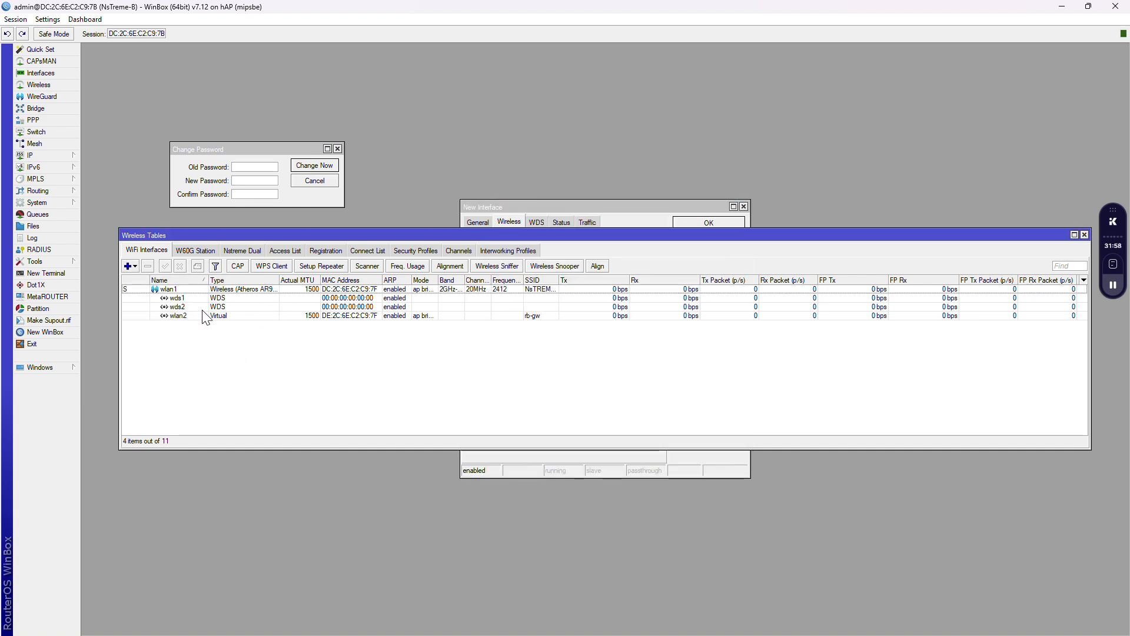
Step: Check the mode, band, frequency and SSID in wlan1's wireless settings and return to the interface list
left_click(177, 288)
double_click(176, 289)
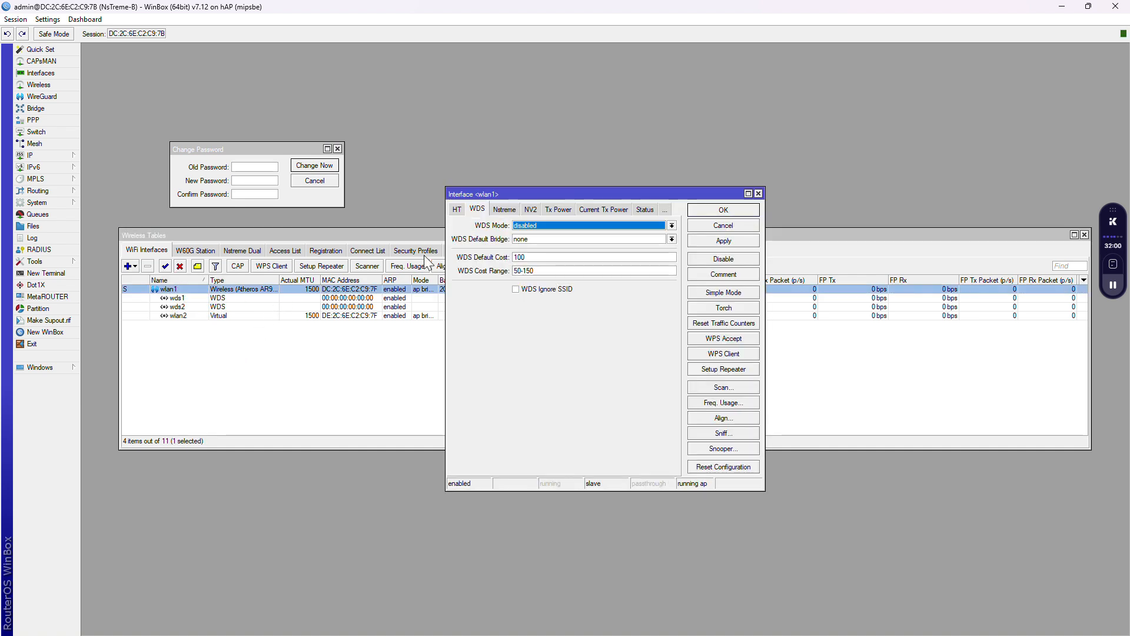
left_click(462, 211)
left_click(461, 210)
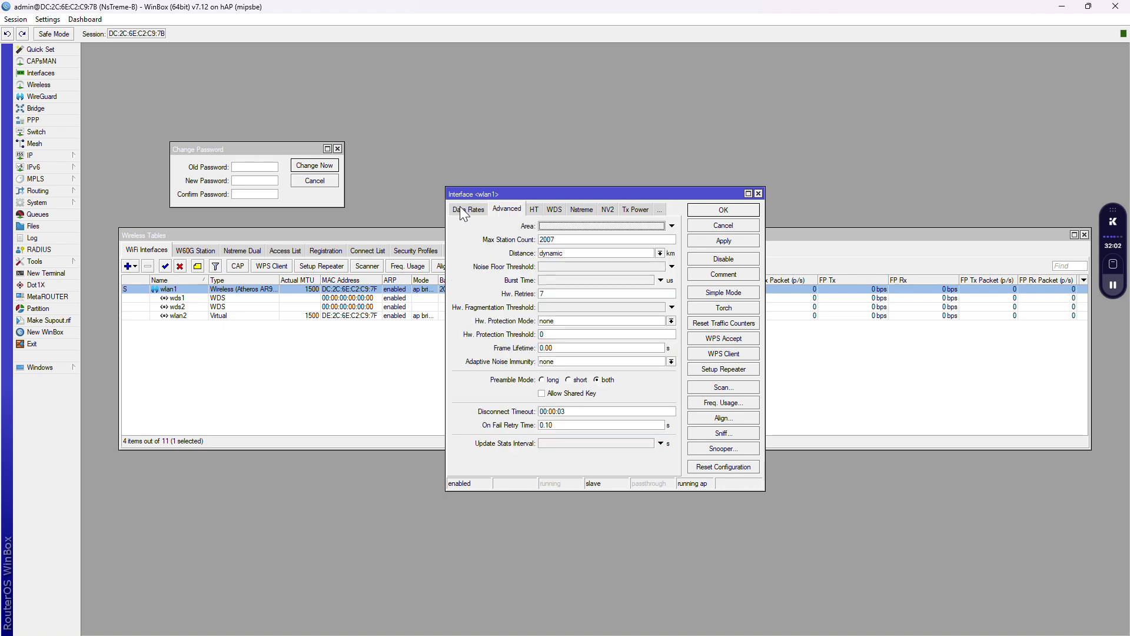
left_click(461, 210)
left_click(461, 211)
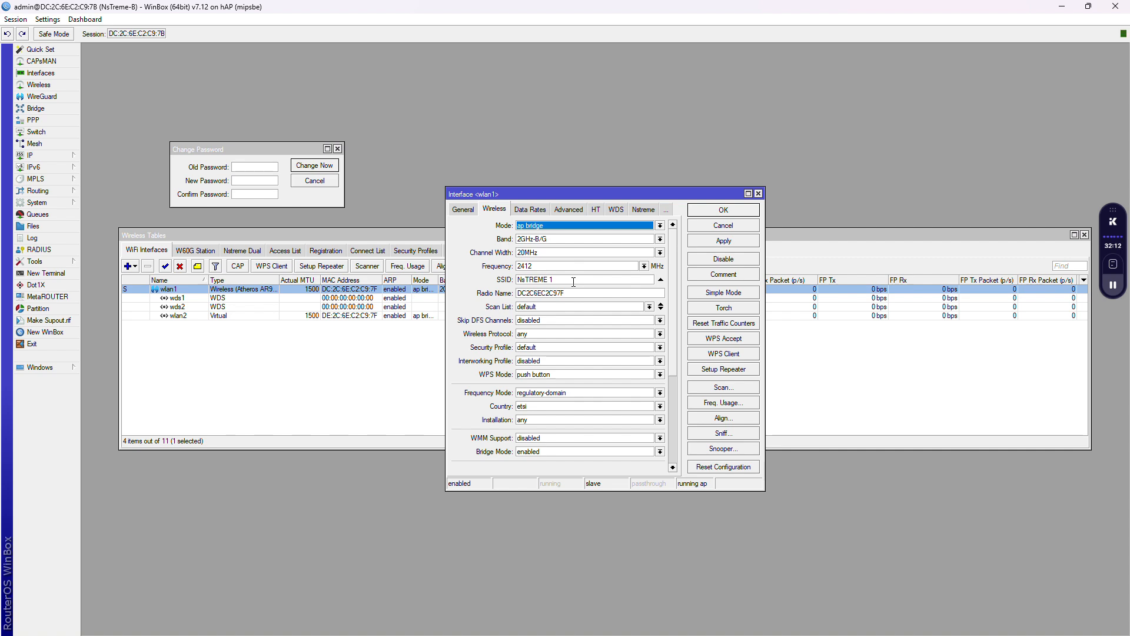
left_click(318, 365)
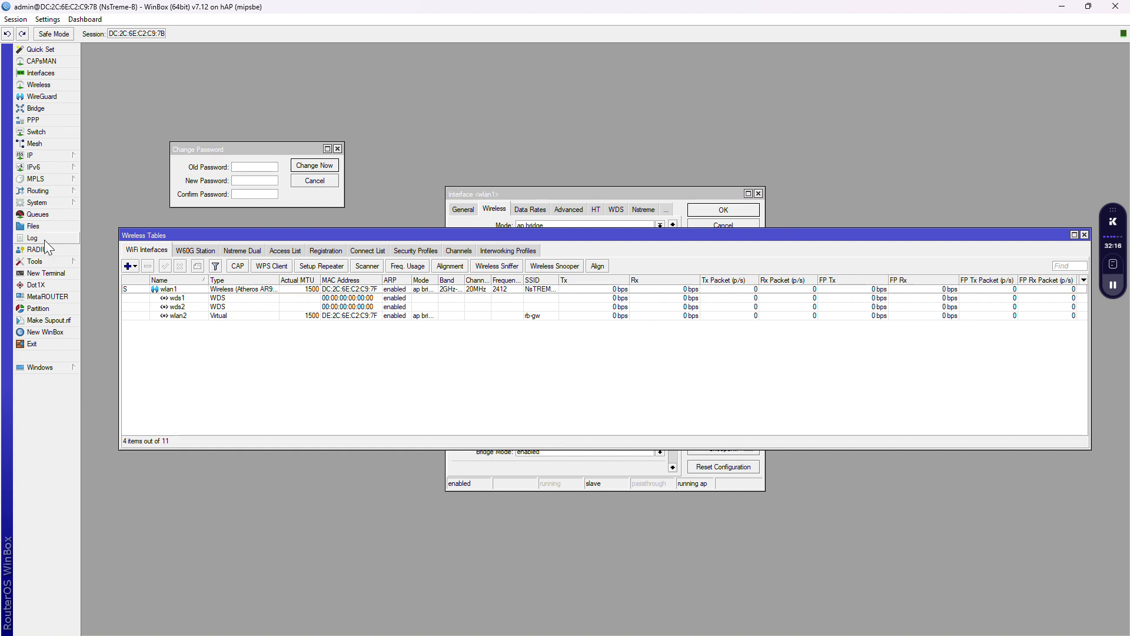
Step: Start another virtual wireless interface with master wlan1, mode ap bridge and SSID "rb-kitakita aja"
left_click(136, 266)
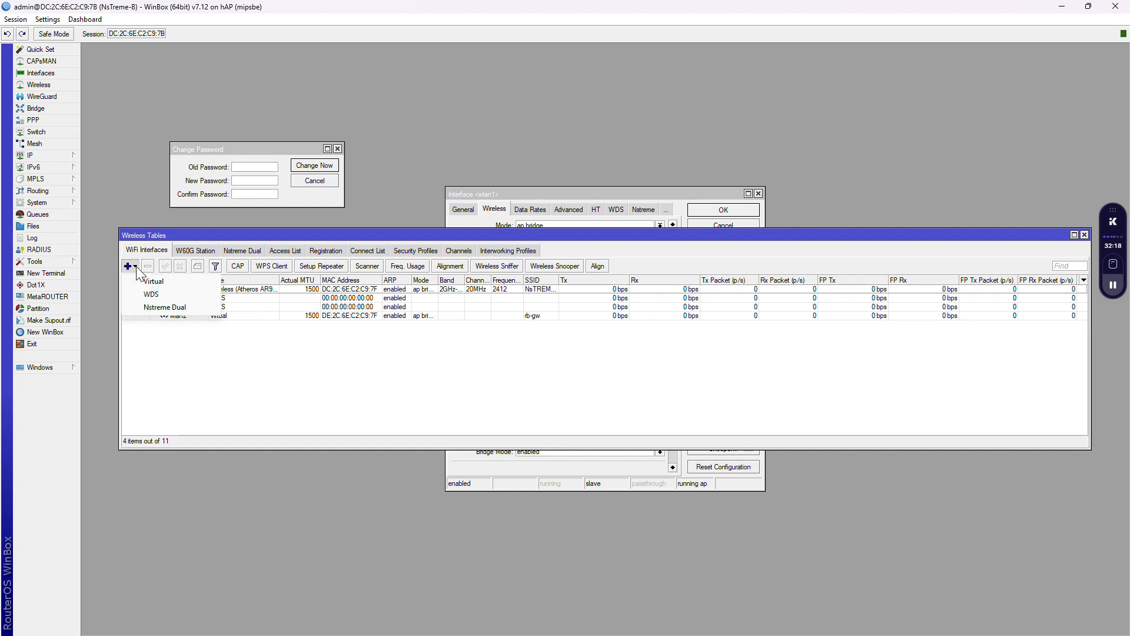
left_click(147, 283)
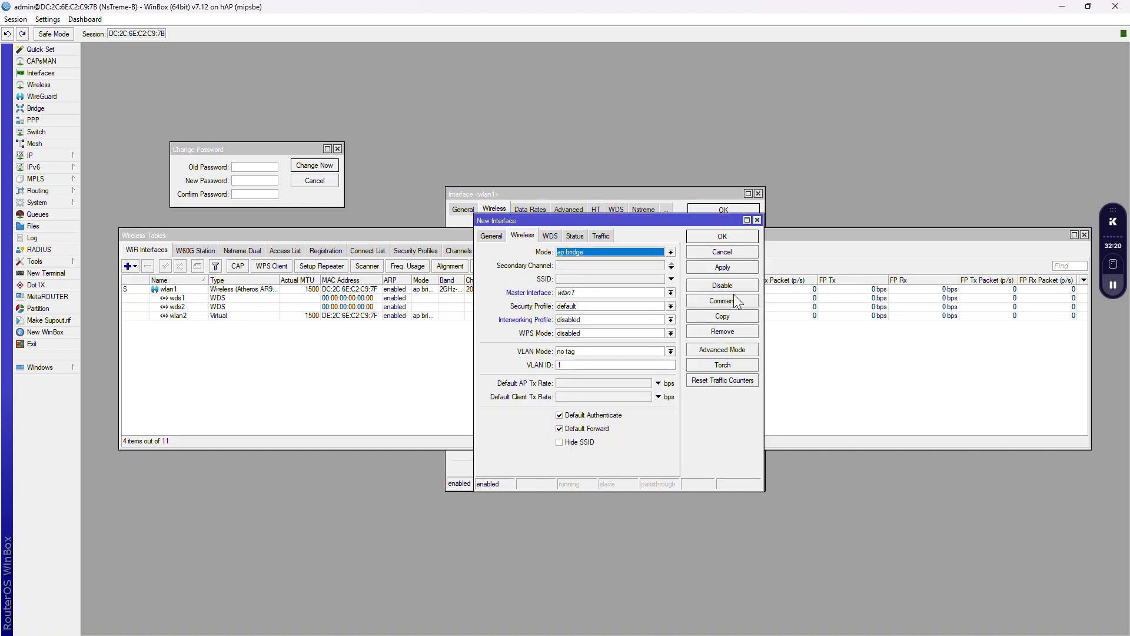
left_click(671, 253)
left_click(595, 308)
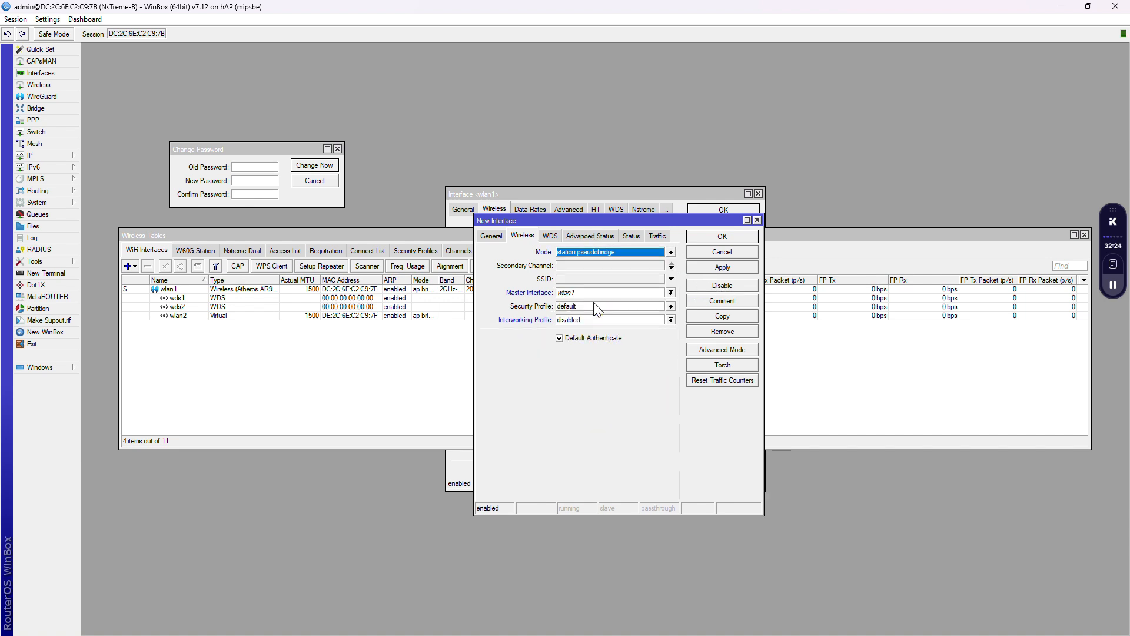
left_click(644, 253)
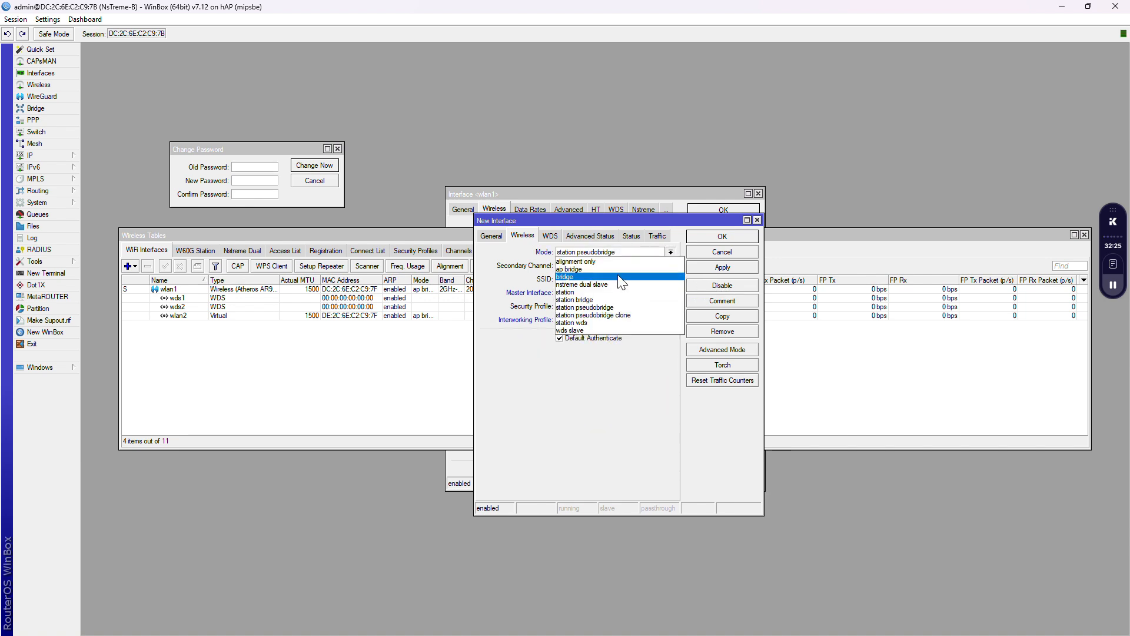
left_click(574, 269)
left_click(567, 278)
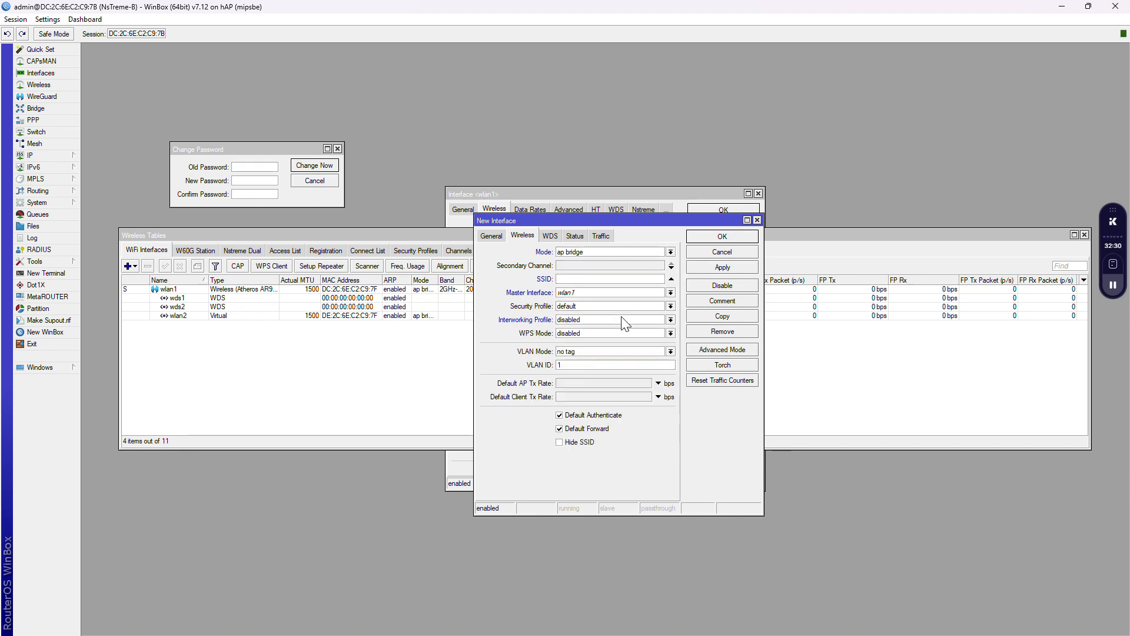
type("rb-kitakita aja")
Step: Open the Windows list of available Wi-Fi networks
key("super")
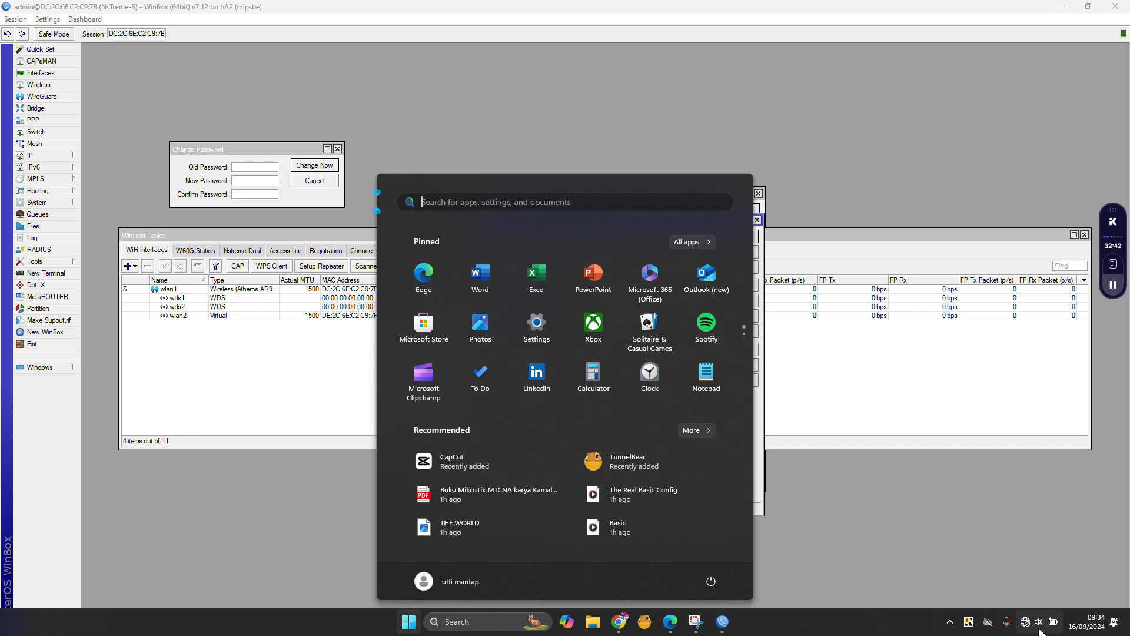
left_click(1039, 624)
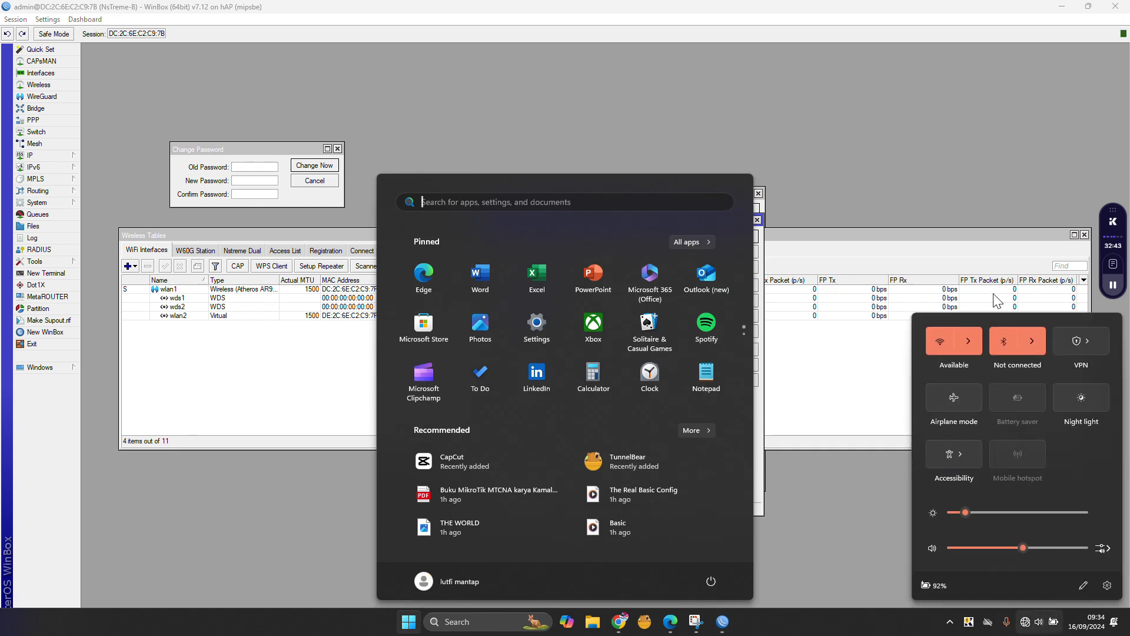
left_click(969, 336)
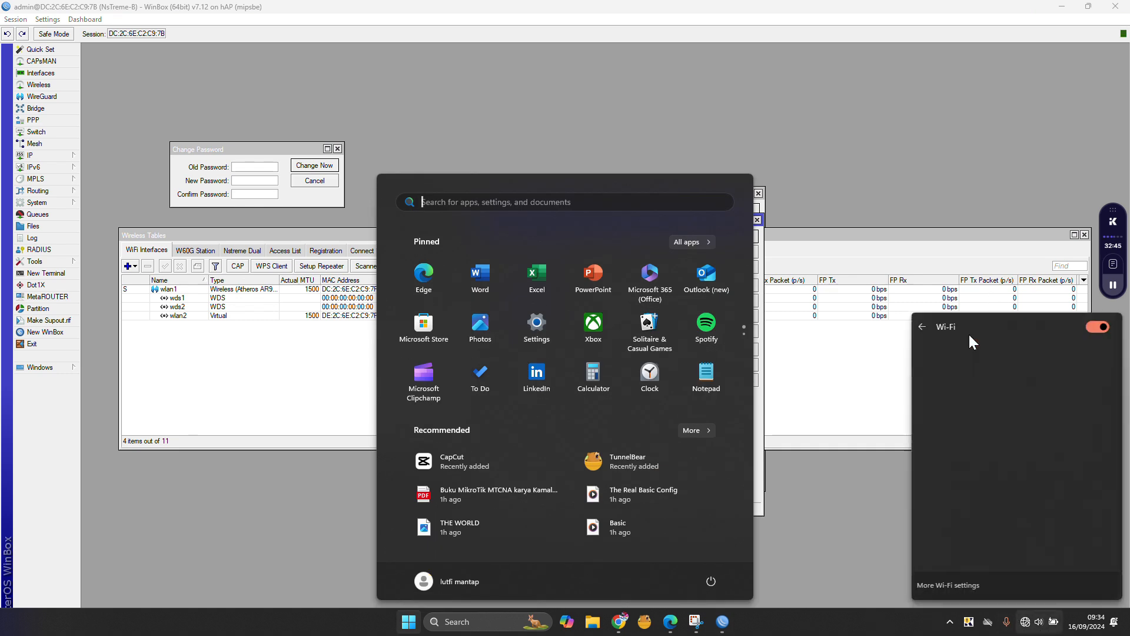
Step: Save the new virtual wireless interface with security profile default, and reopen it to review its wireless settings
left_click(871, 463)
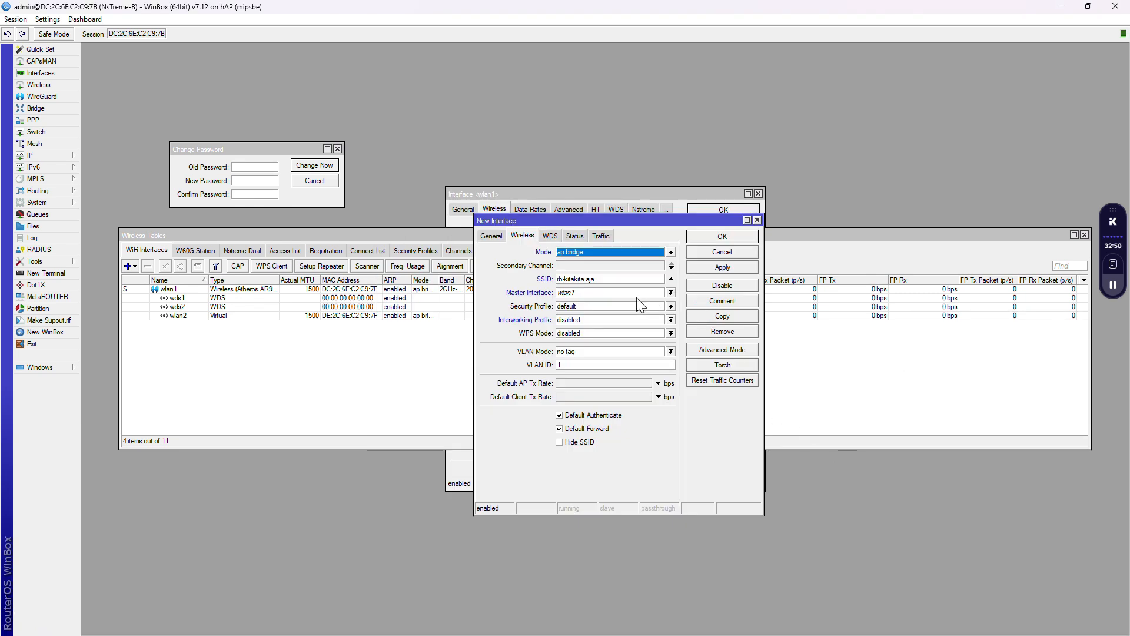
left_click(592, 305)
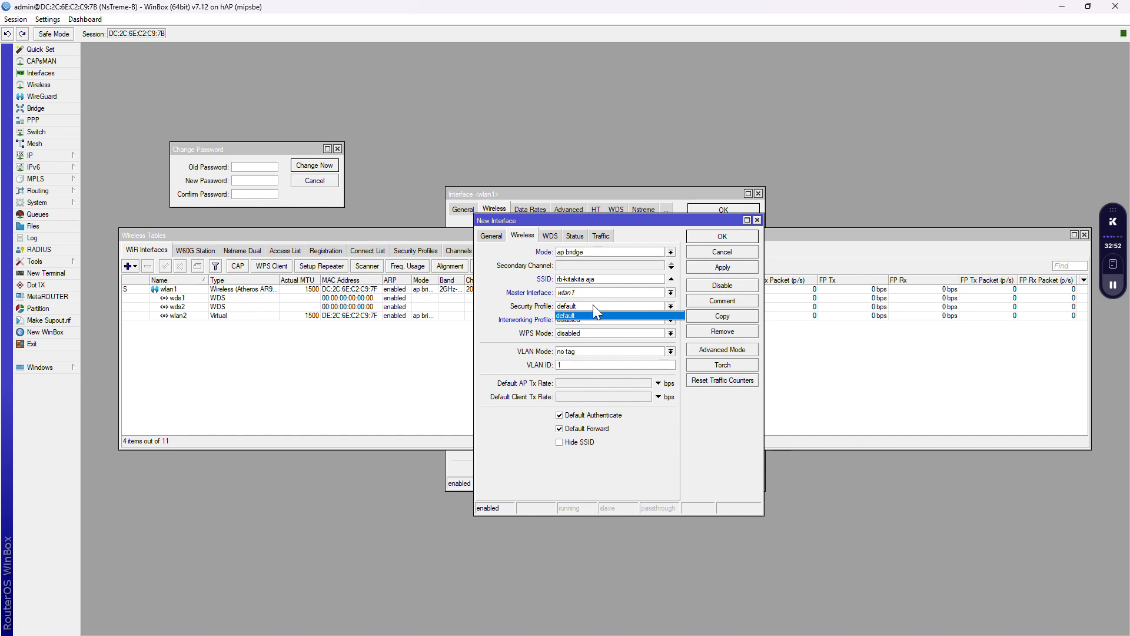
left_click(507, 314)
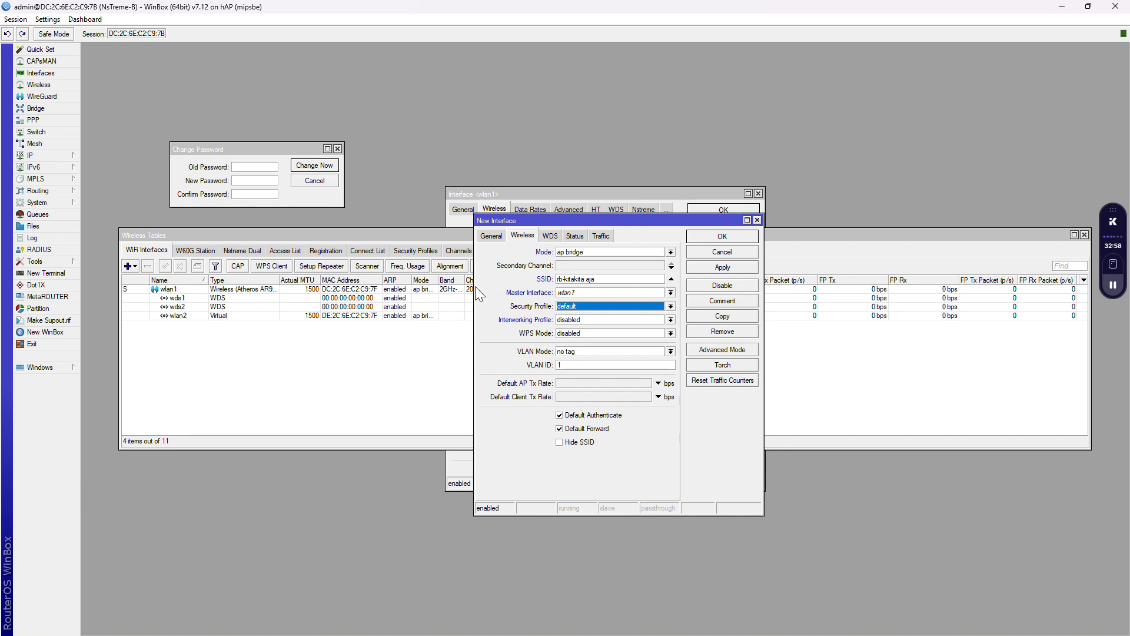
left_click_drag(474, 286, 478, 287)
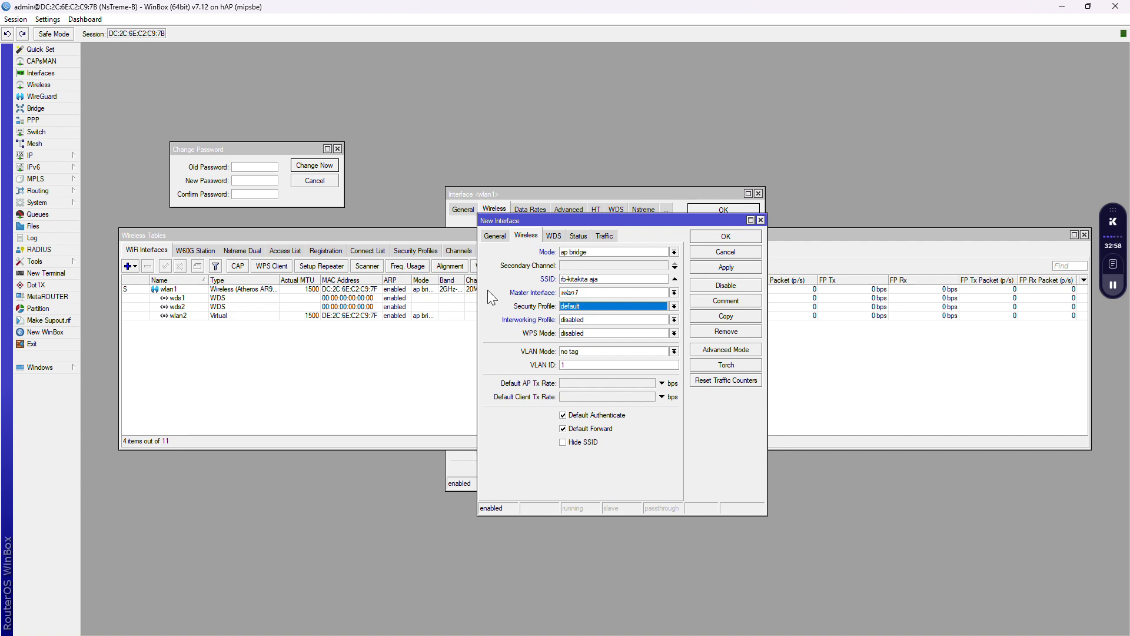
left_click(726, 268)
left_click(724, 237)
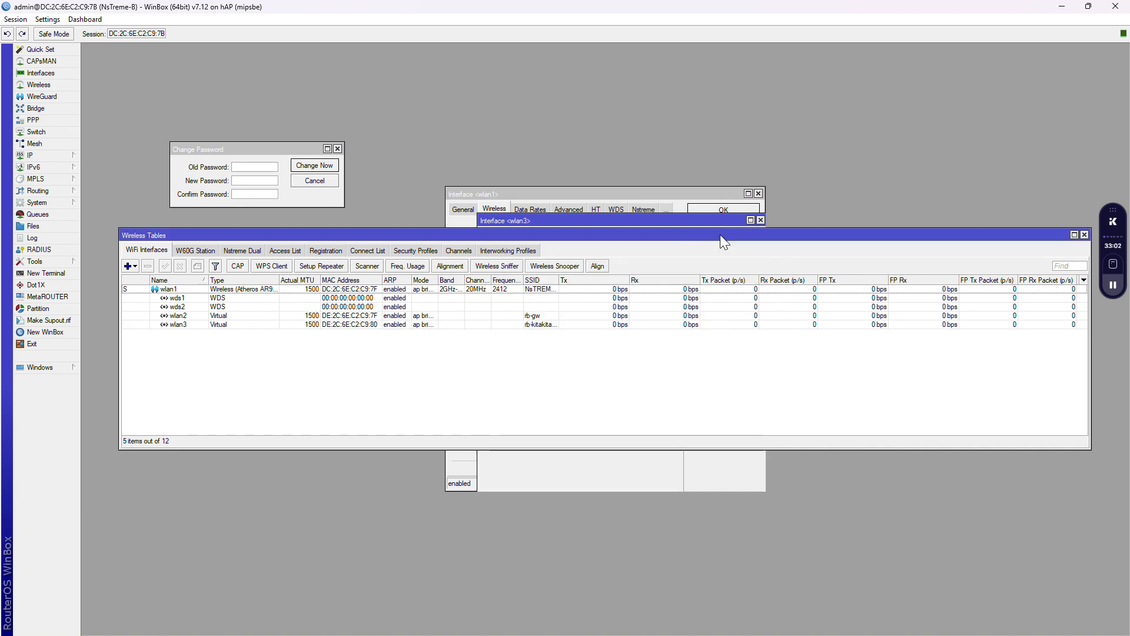
double_click(214, 325)
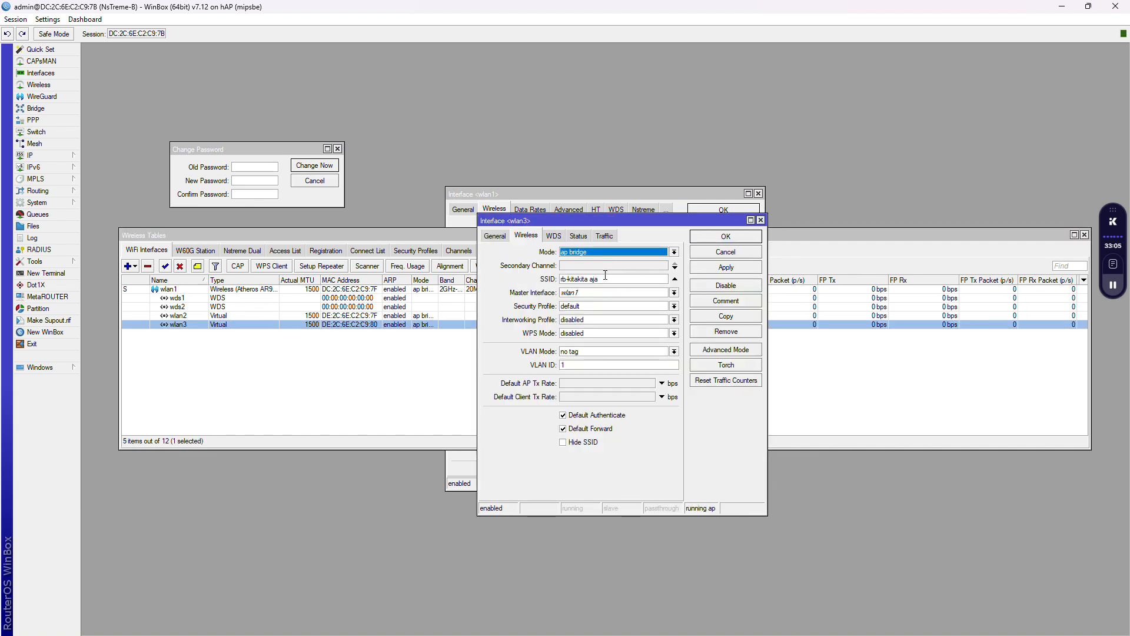
left_click(762, 220)
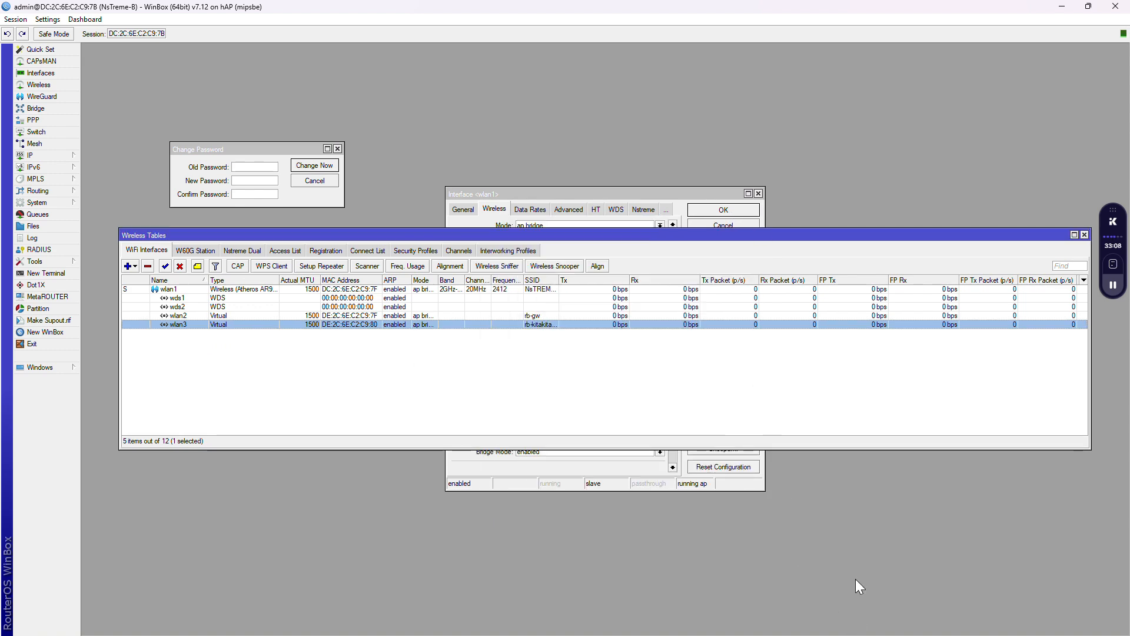
Step: Look for the SSID "rb-kitakita aja" in the Windows list of available Wi-Fi networks and return to WinBox
key("super")
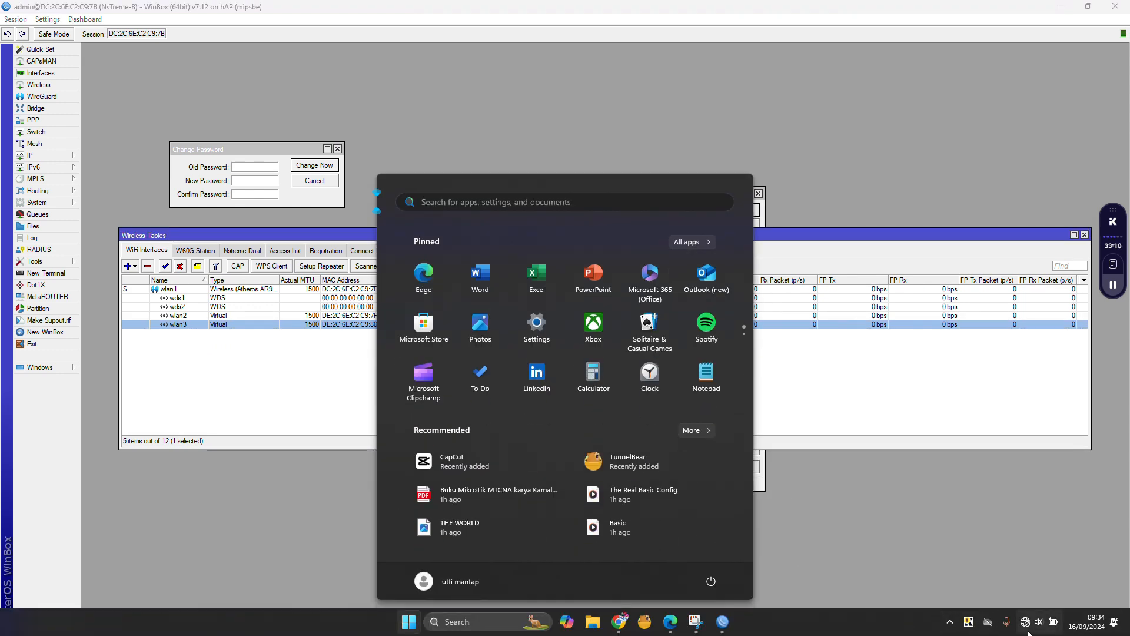
left_click(1031, 628)
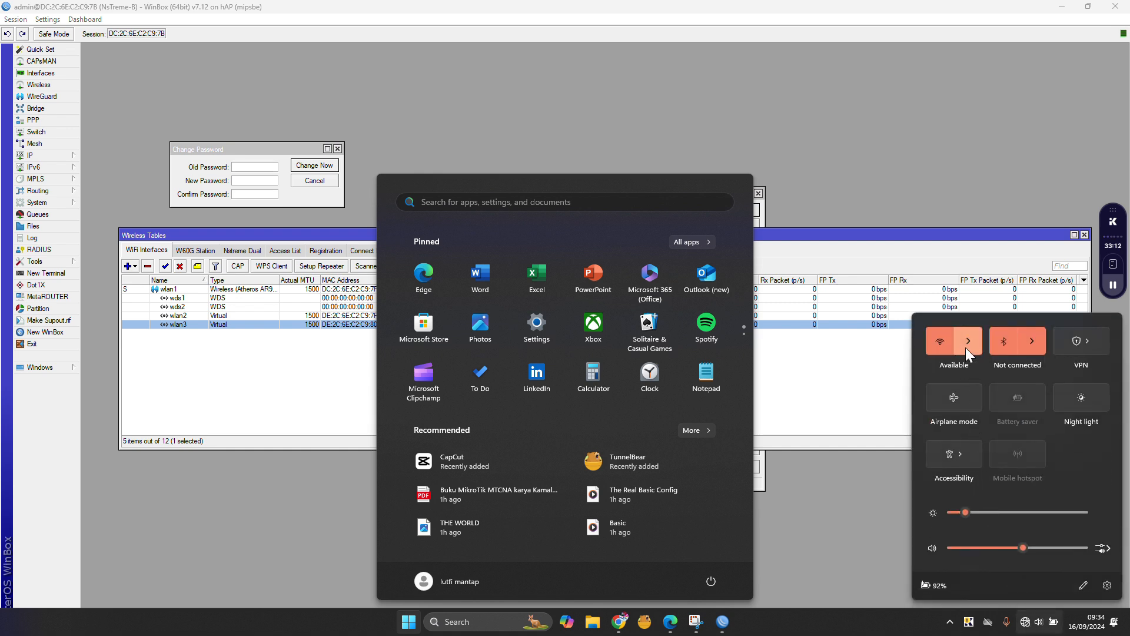
left_click(966, 345)
scroll(973, 398, "down", 1)
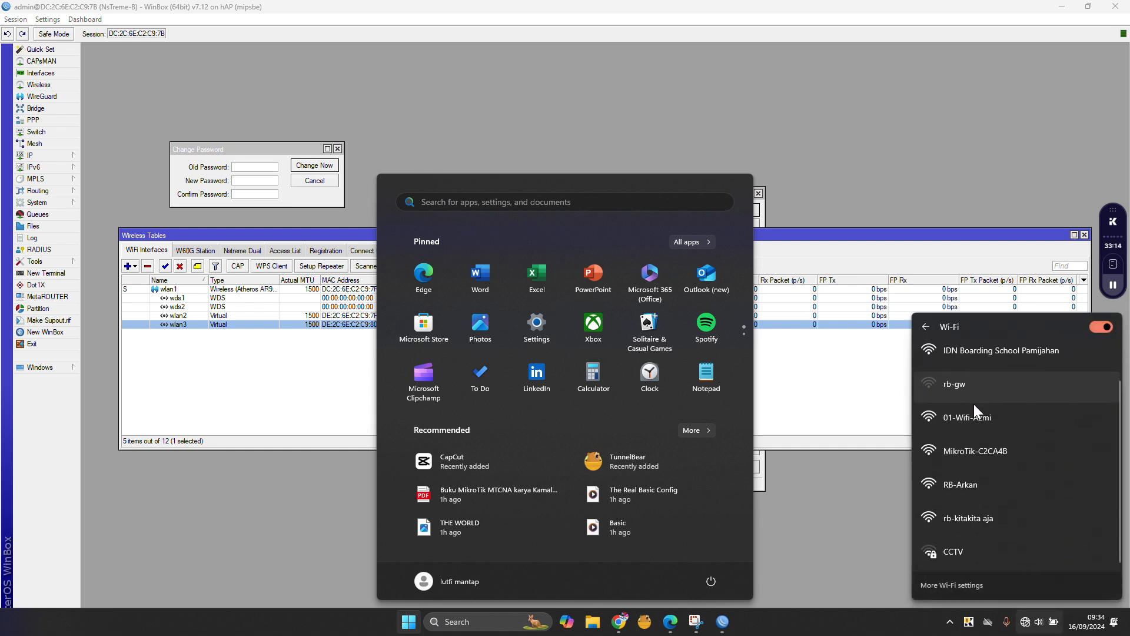
scroll(977, 418, "up", 1)
scroll(974, 534, "down", 1)
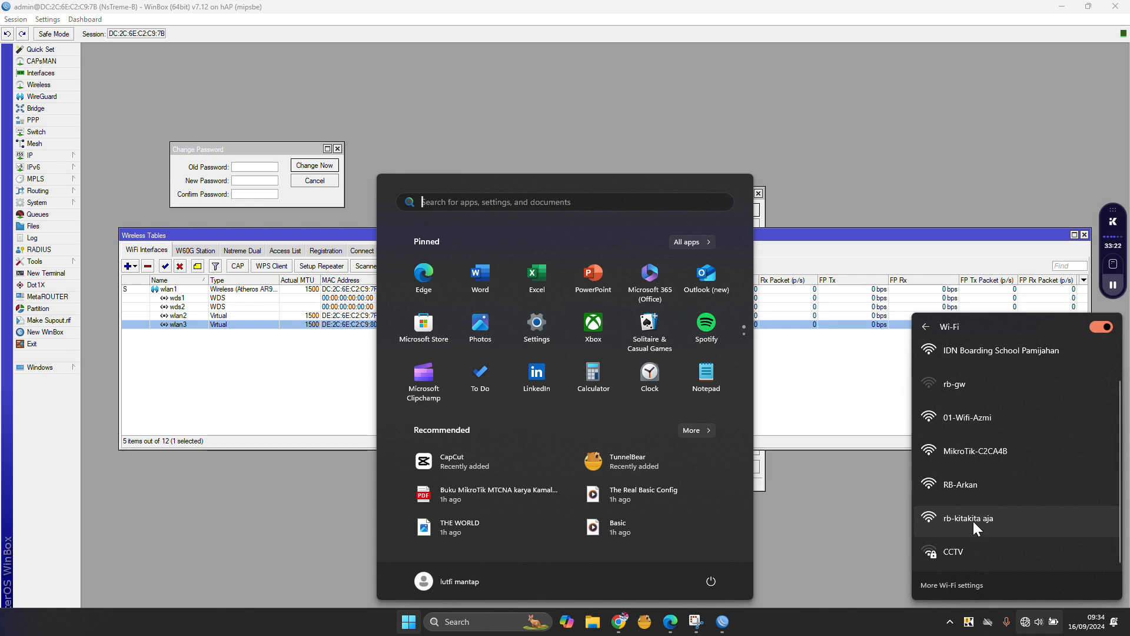
left_click(824, 366)
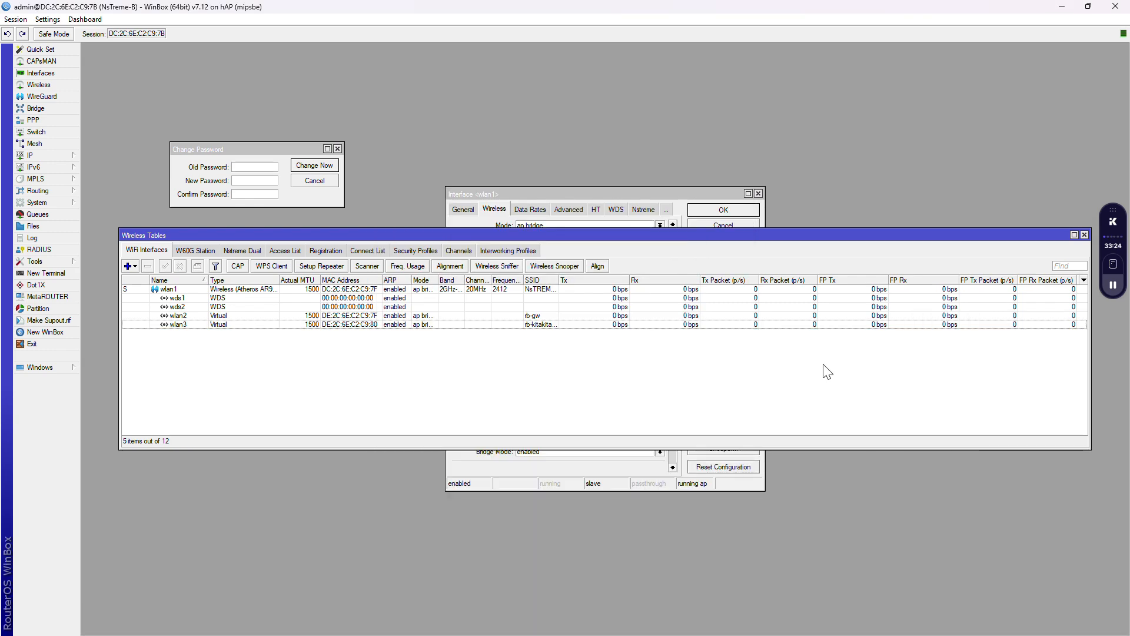